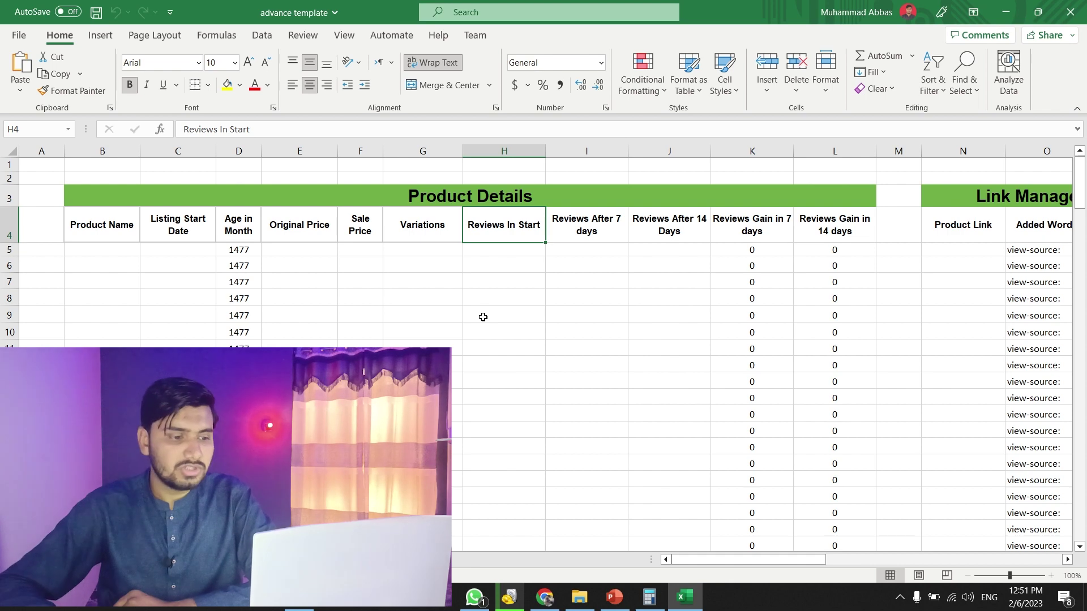
Examine the review count and review gain columns for 7 and 14 days in Product Details, dismissing the incoming notification
{"action": "left_click", "coordinate": [592, 255]}
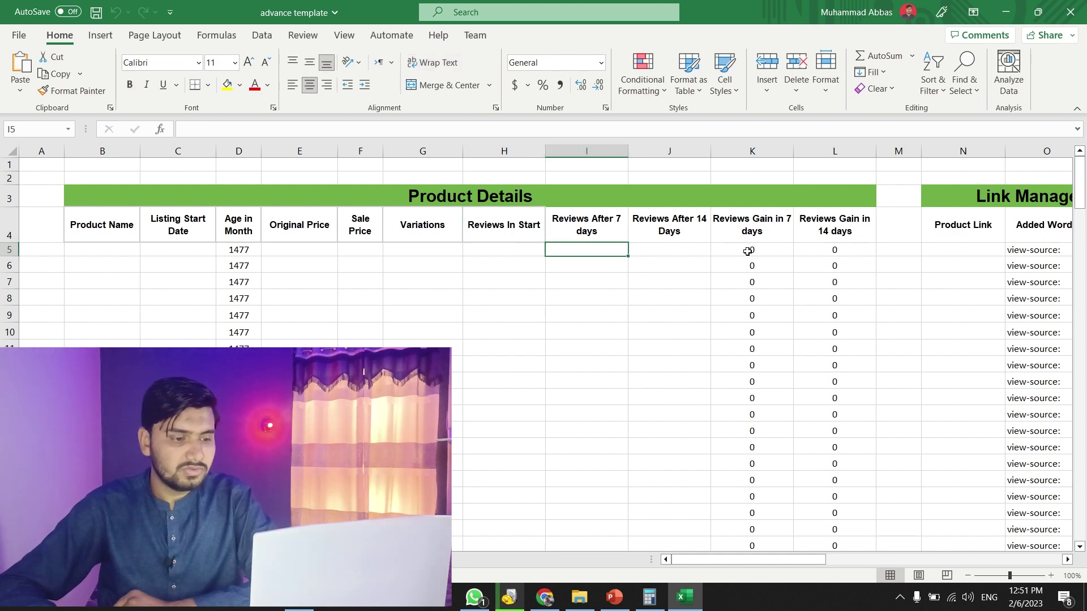
{"action": "left_click", "coordinate": [674, 252]}
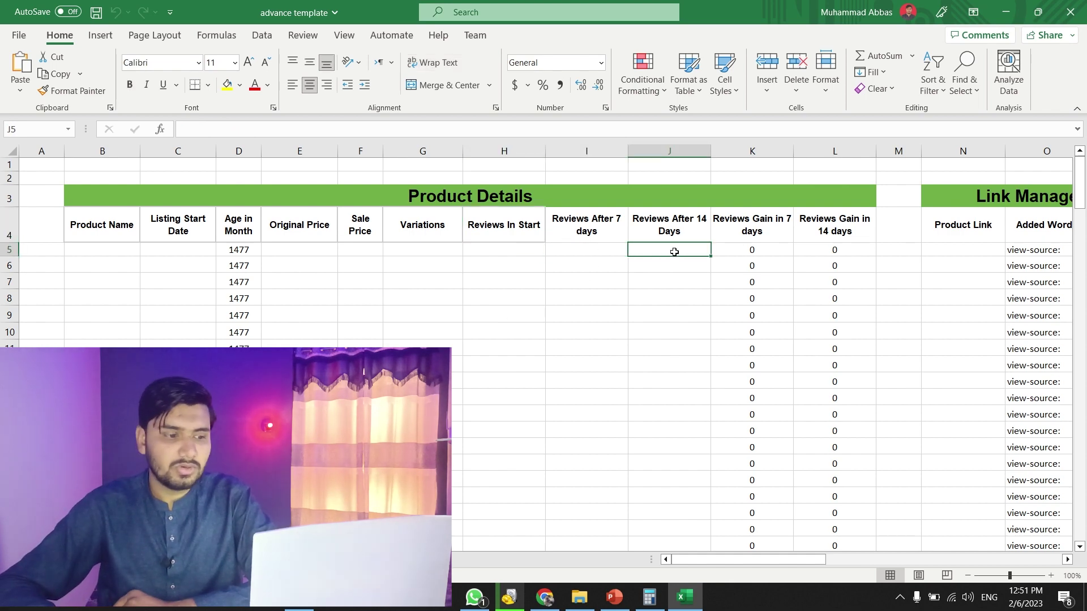
{"action": "left_click", "coordinate": [735, 217]}
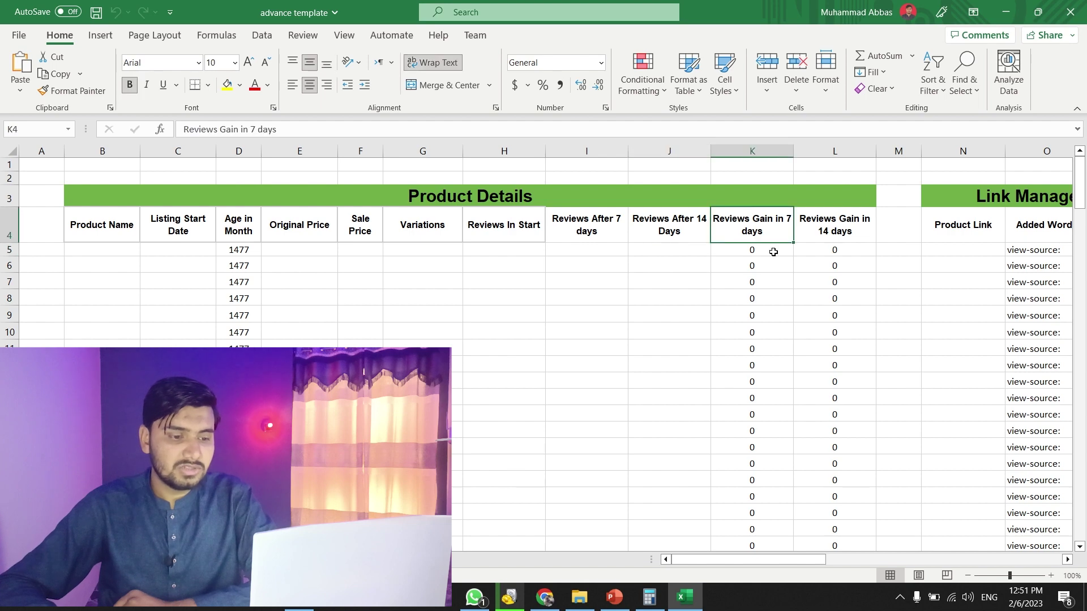
{"action": "left_click", "coordinate": [835, 233]}
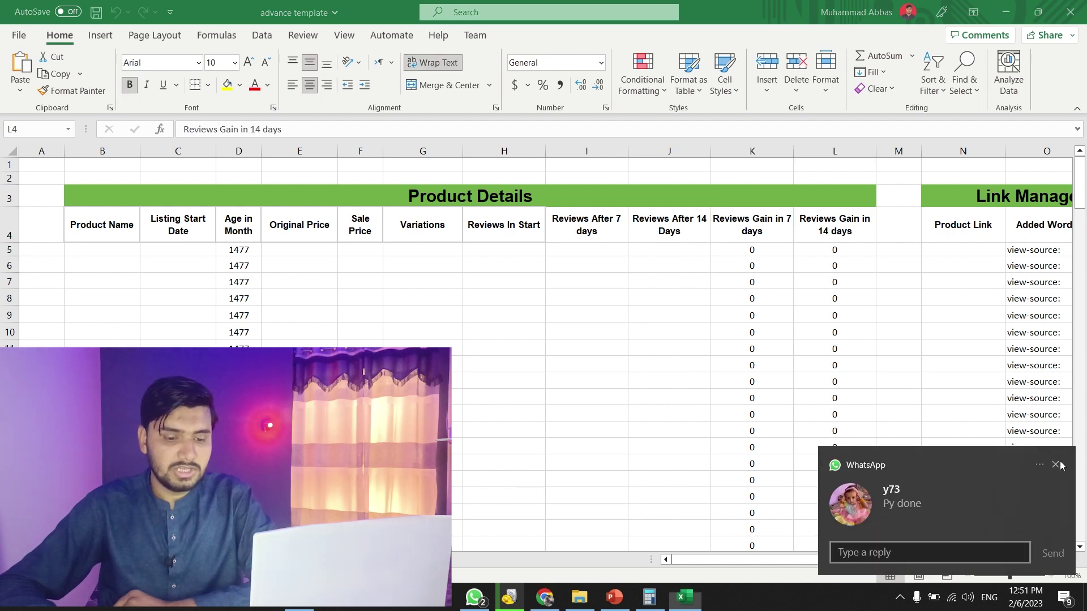
{"action": "left_click", "coordinate": [1057, 465]}
Examine the Product Link, Added Words and Concat Link columns in the Link Management section
{"action": "left_click", "coordinate": [957, 249]}
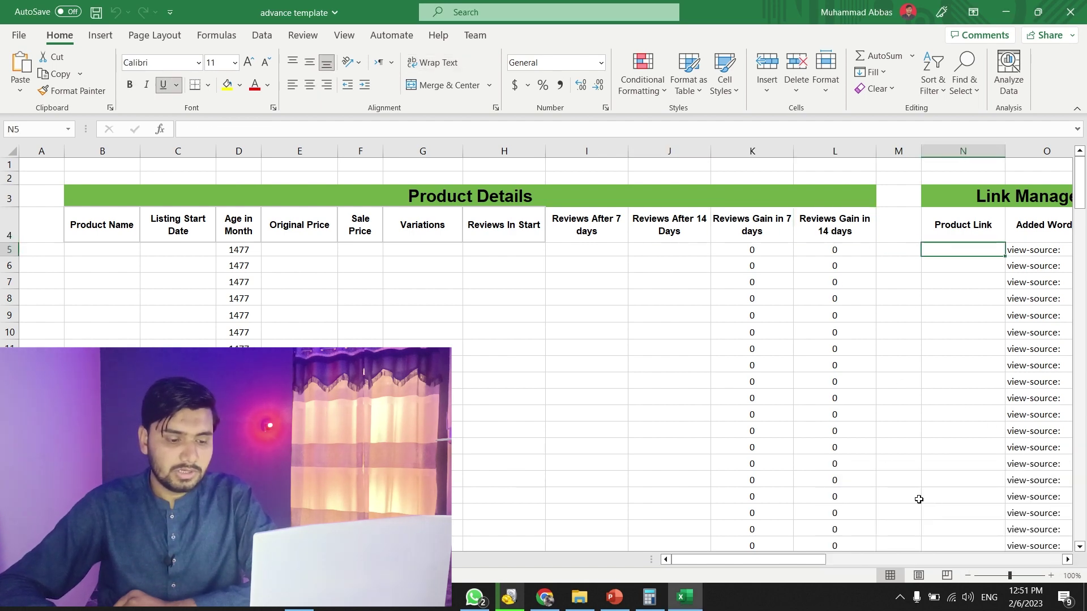
{"action": "left_click", "coordinate": [1067, 560]}
{"action": "left_click", "coordinate": [1067, 561]}
{"action": "left_click", "coordinate": [1067, 561]}
{"action": "left_click", "coordinate": [1067, 560]}
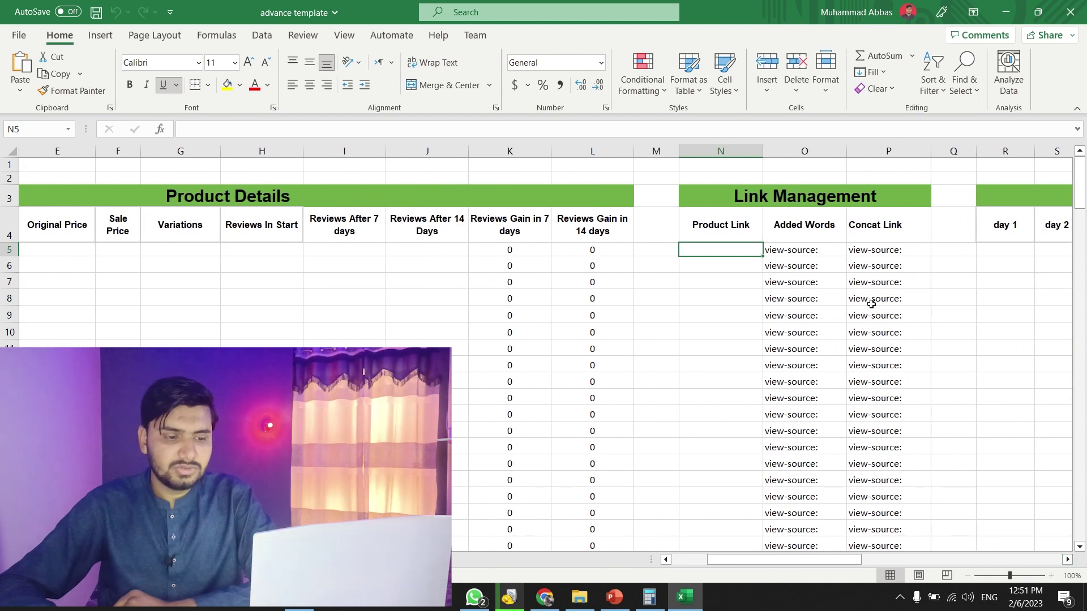
Examine the day 1 to day 14 columns in the Inventory section of the template
{"action": "left_click", "coordinate": [1067, 560]}
{"action": "left_click", "coordinate": [1066, 560]}
{"action": "left_click", "coordinate": [1067, 561]}
{"action": "left_click", "coordinate": [1067, 561]}
{"action": "left_click", "coordinate": [1067, 561]}
{"action": "left_click", "coordinate": [1067, 560]}
{"action": "left_click", "coordinate": [1066, 561]}
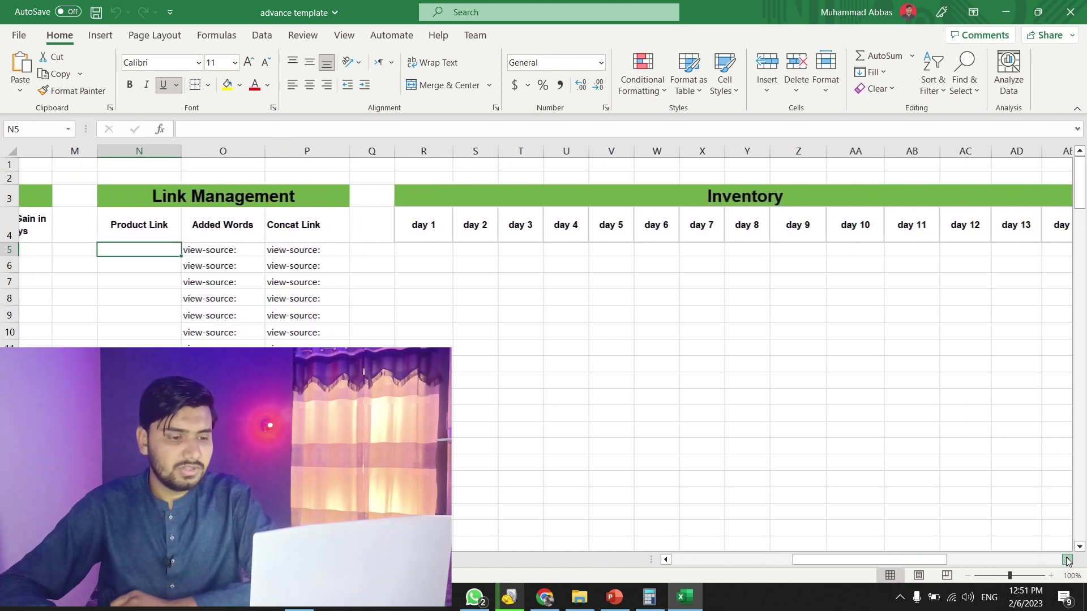
{"action": "left_click", "coordinate": [1067, 561]}
{"action": "left_click", "coordinate": [1067, 561]}
{"action": "left_click", "coordinate": [1066, 560]}
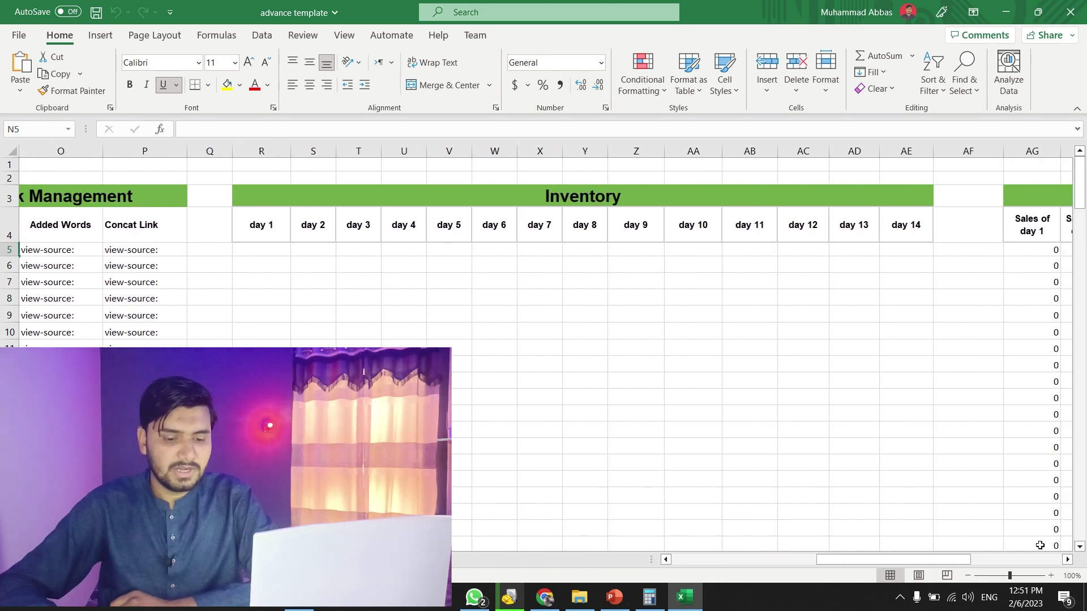
Examine the daily sales and average columns in the Sales section, and return to the start of the sheet
{"action": "left_click", "coordinate": [1067, 560]}
{"action": "left_click", "coordinate": [1067, 561]}
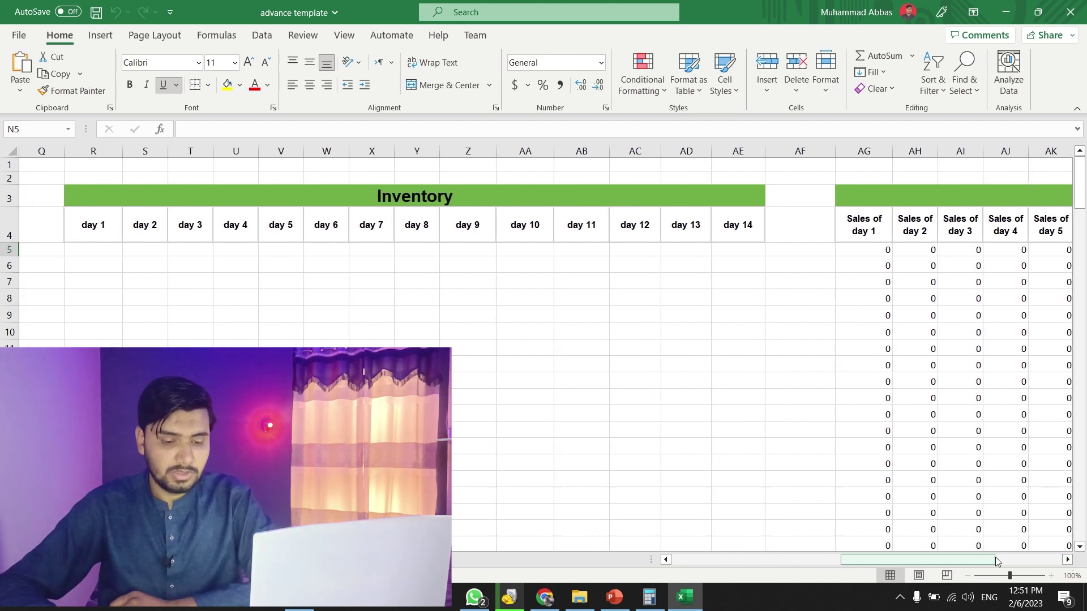
{"action": "left_click", "coordinate": [1067, 560]}
{"action": "left_click", "coordinate": [1067, 561]}
{"action": "left_click", "coordinate": [1067, 560]}
{"action": "left_click", "coordinate": [1066, 560]}
{"action": "left_click", "coordinate": [1066, 560]}
{"action": "left_click", "coordinate": [1066, 561]}
{"action": "left_click", "coordinate": [1067, 560]}
{"action": "left_click", "coordinate": [1067, 561]}
{"action": "left_click", "coordinate": [1067, 560]}
{"action": "left_click", "coordinate": [1067, 561]}
{"action": "left_click", "coordinate": [1067, 561]}
{"action": "left_click", "coordinate": [1067, 561]}
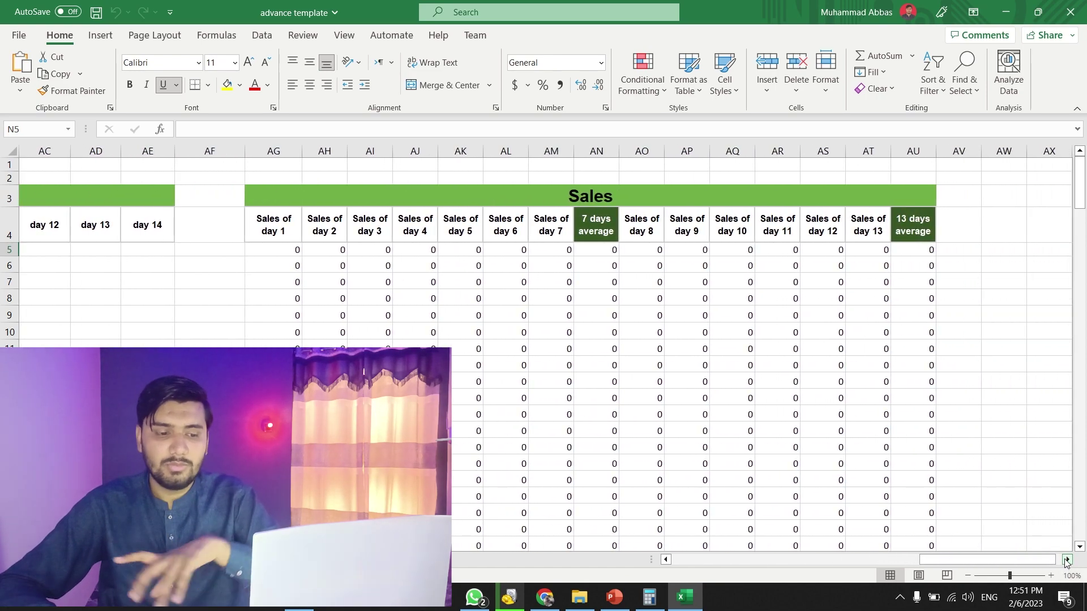
{"action": "left_click_drag", "start_coordinate": [988, 561], "coordinate": [748, 560]}
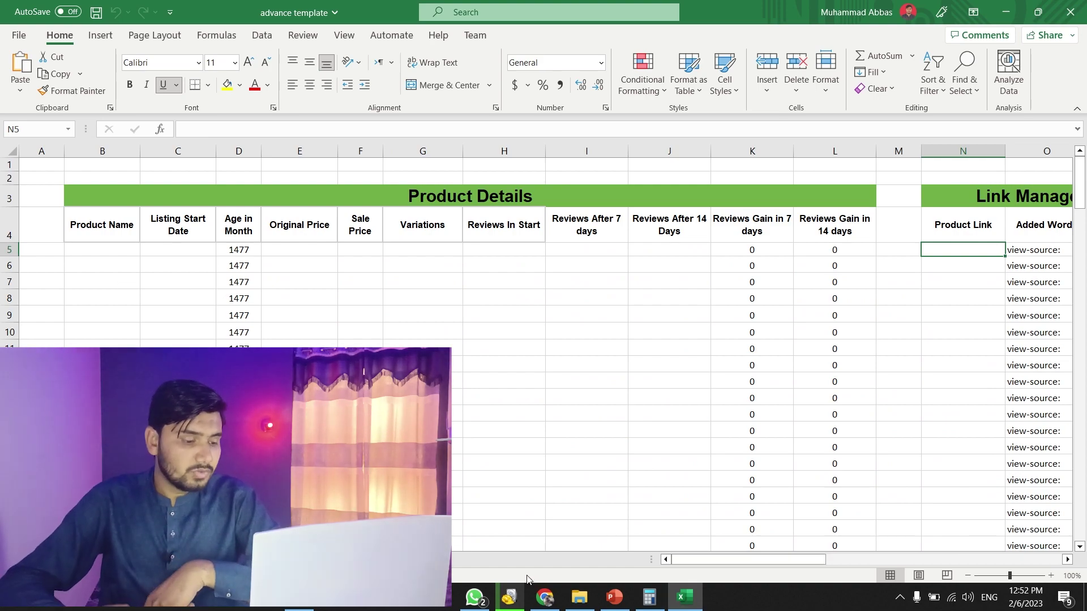
Switch to Chrome and open the Daraz website
{"action": "left_click", "coordinate": [544, 597]}
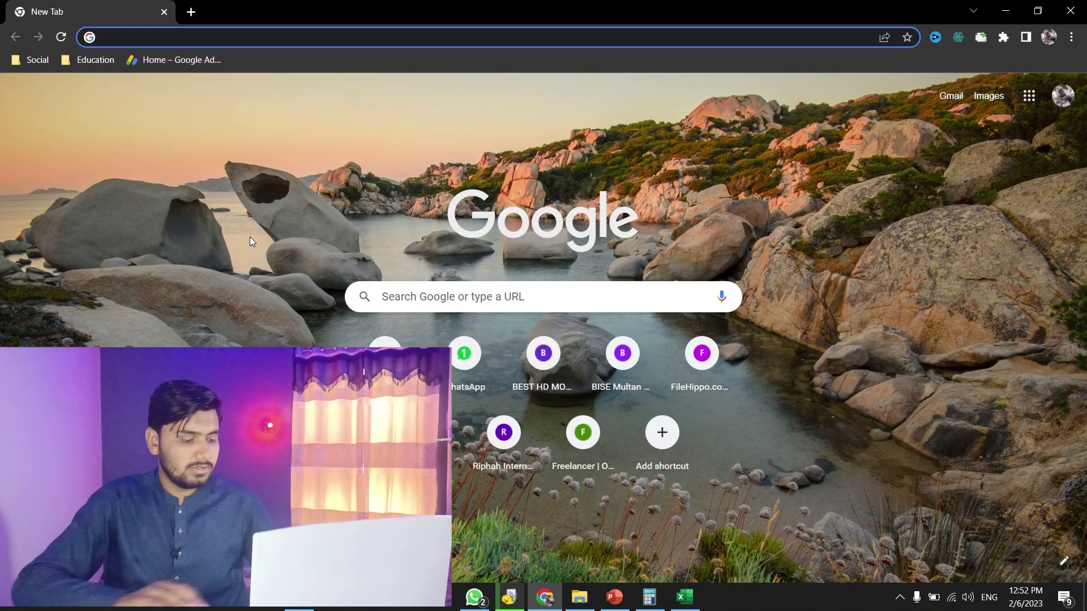
{"action": "type", "text": "dara"}
{"action": "key", "text": "Return"}
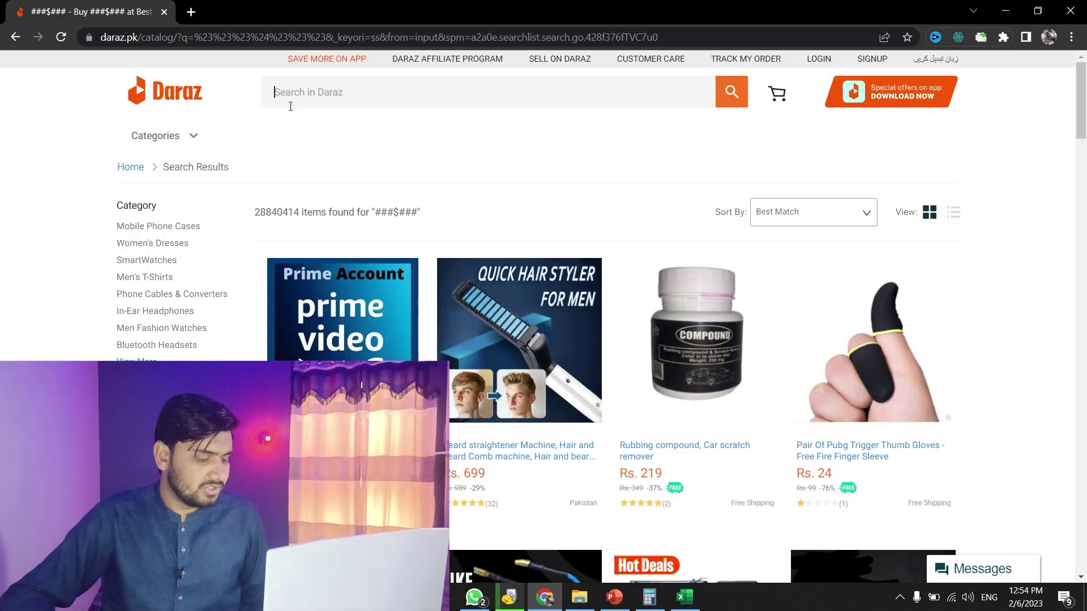
Search Daraz for "#####$##"
{"action": "left_click", "coordinate": [290, 107]}
{"action": "type", "text": "#####"}
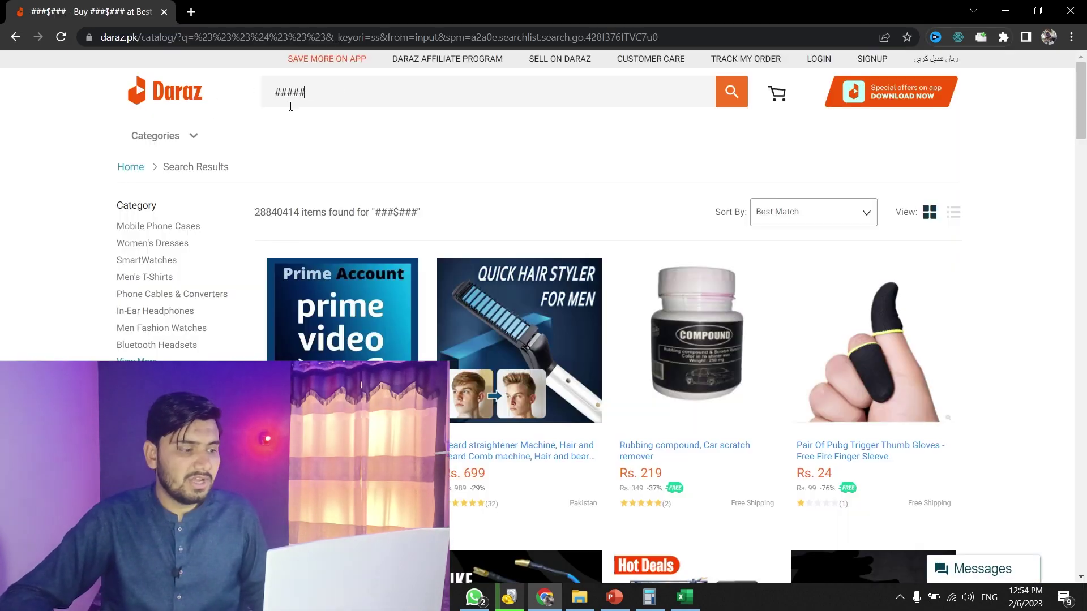
{"action": "type", "text": "$##"}
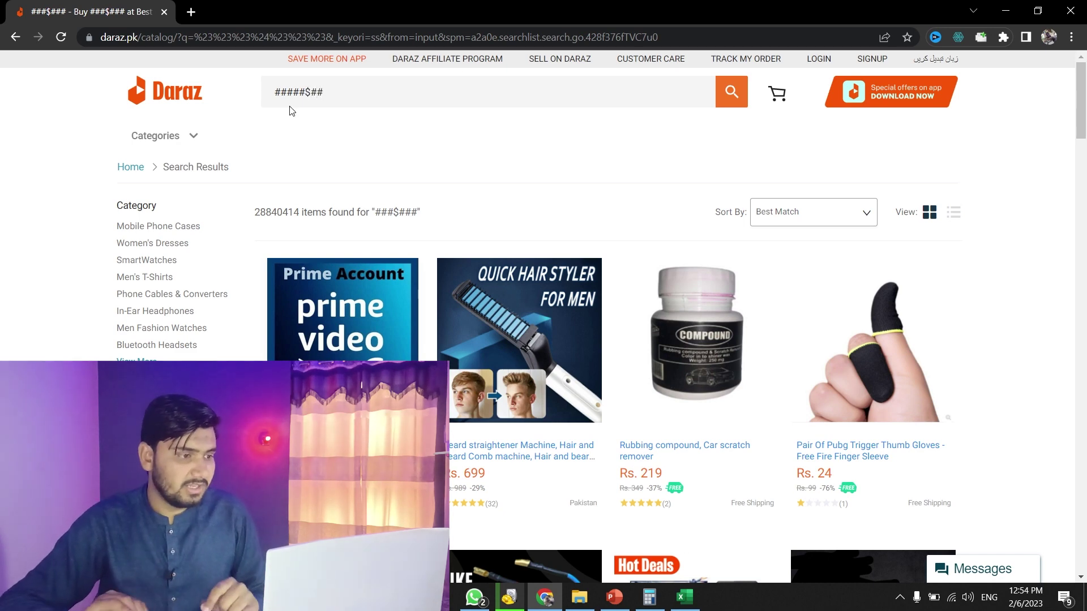
{"action": "key", "text": "Return"}
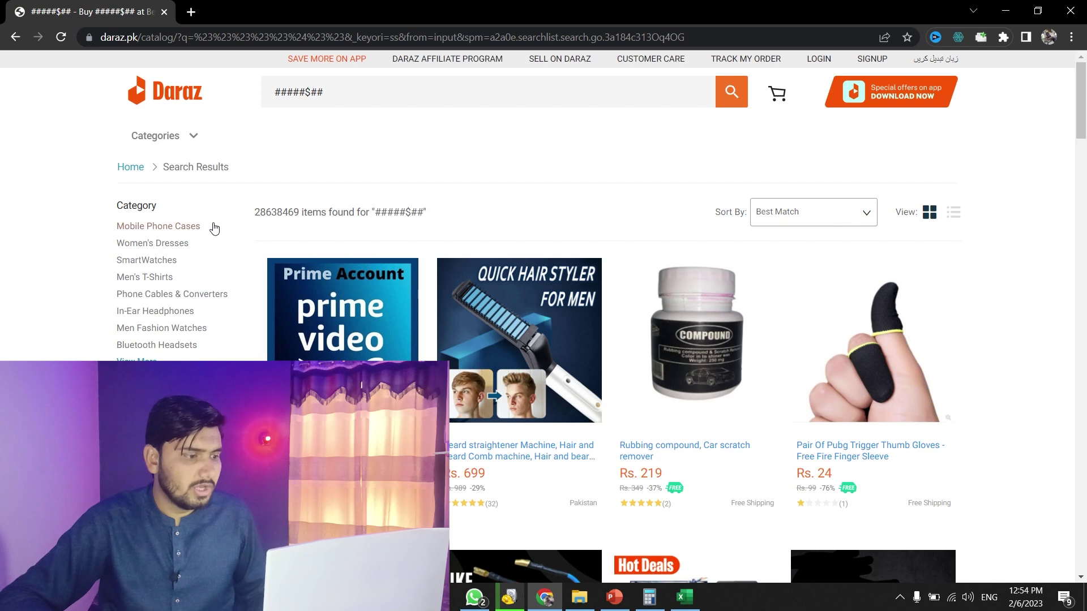
Check how many items and result pages the search returns, and compare them with the existing calculation in Calculator
{"action": "left_click_drag", "start_coordinate": [299, 216], "coordinate": [267, 212]}
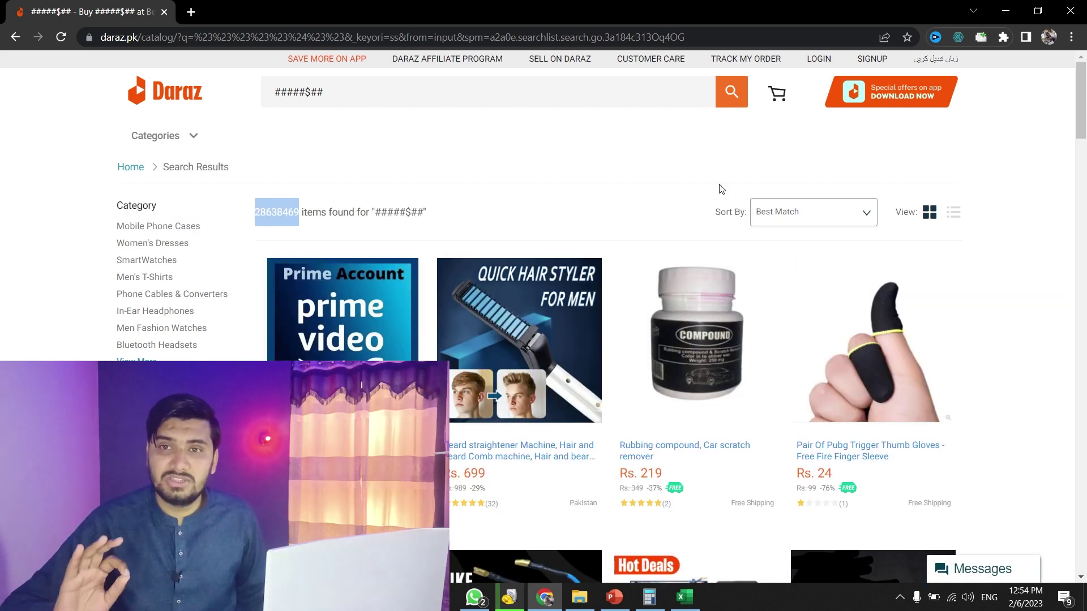
{"action": "left_click_drag", "start_coordinate": [1081, 125], "coordinate": [1036, 497]}
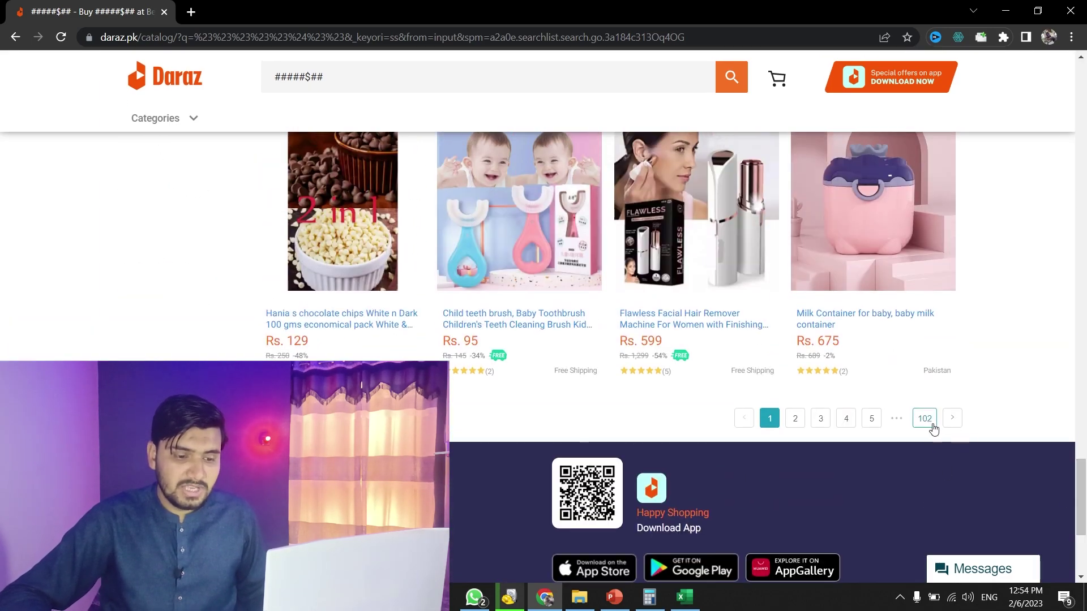
{"action": "left_click_drag", "start_coordinate": [1081, 498], "coordinate": [1073, 11]}
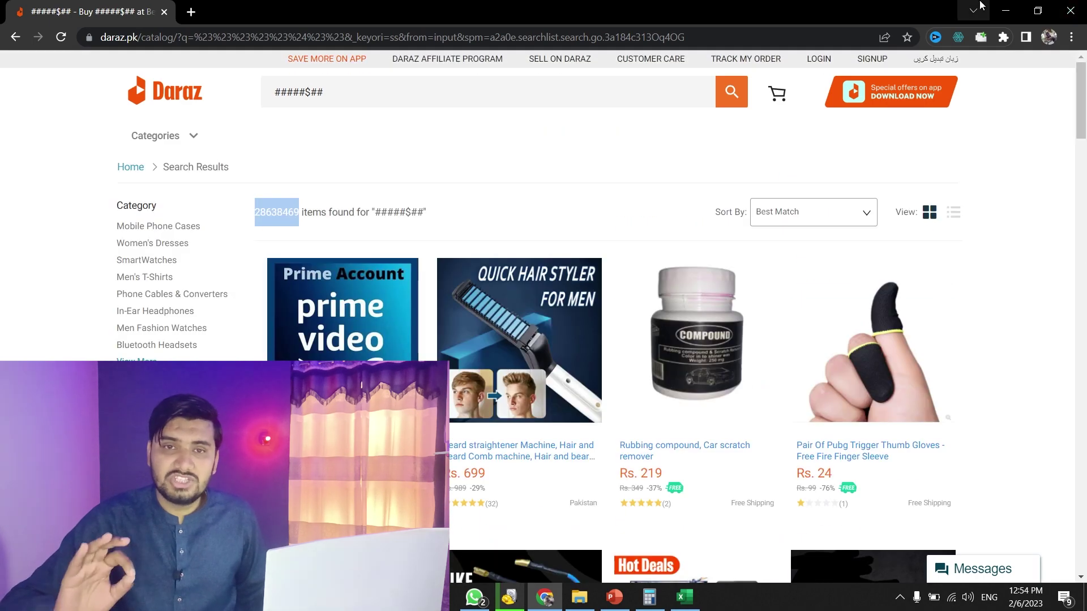
{"action": "left_click", "coordinate": [649, 597]}
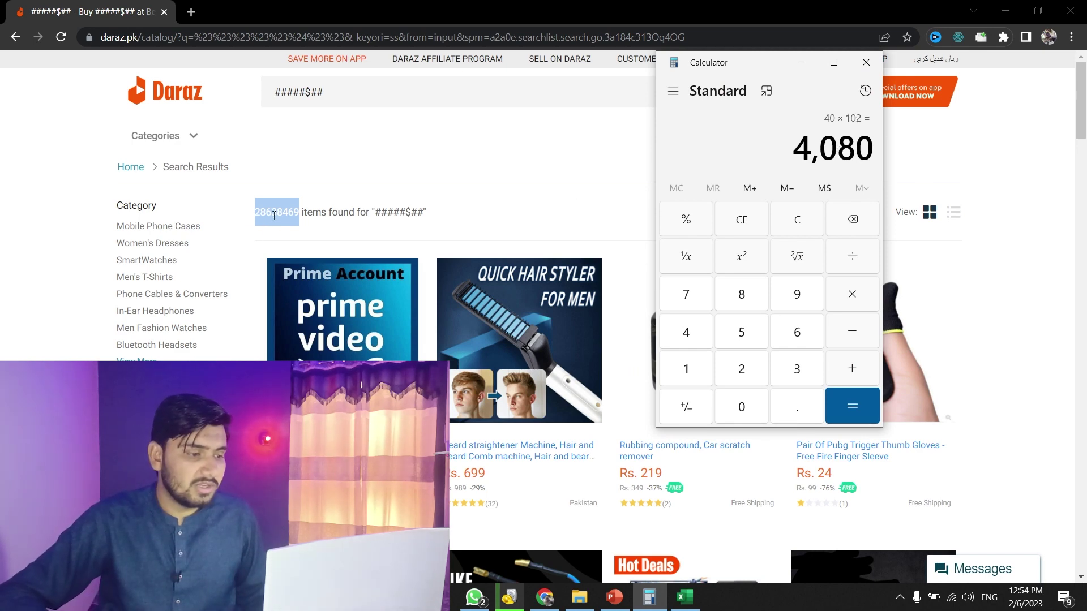
{"action": "left_click", "coordinate": [801, 62]}
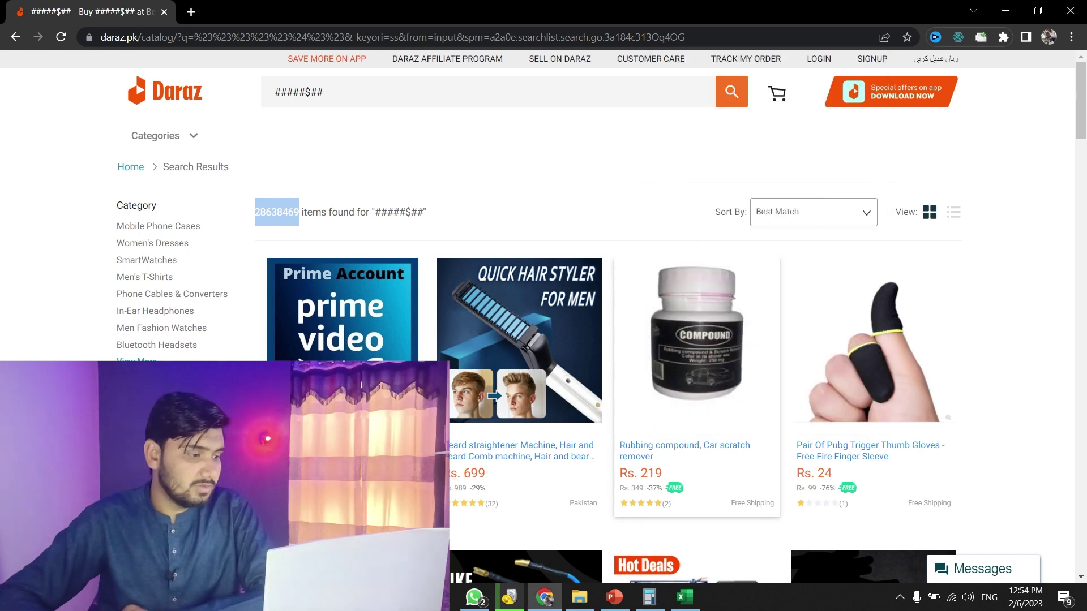
Filter the search results to items located in Pakistan
{"action": "scroll", "coordinate": [204, 294], "scroll_direction": "down", "scroll_amount": 5}
{"action": "scroll", "coordinate": [152, 360], "scroll_direction": "down", "scroll_amount": 3}
{"action": "left_click", "coordinate": [121, 323]}
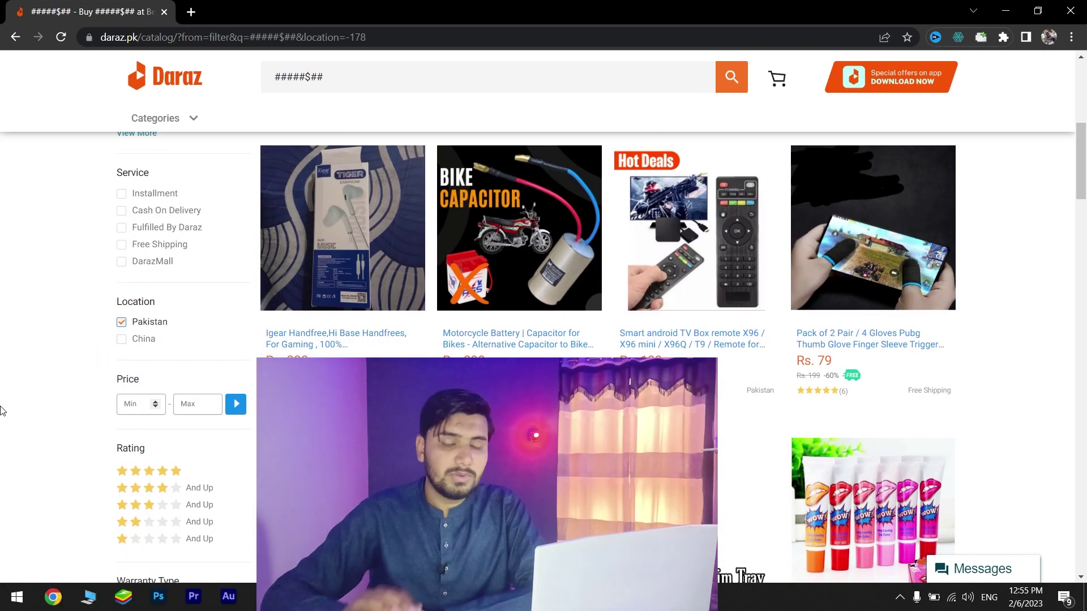
Enter a price range of 300 to 800 in the price filter without applying it
{"action": "type", "text": "300"}
{"action": "key", "text": "Tab"}
{"action": "type", "text": "8"}
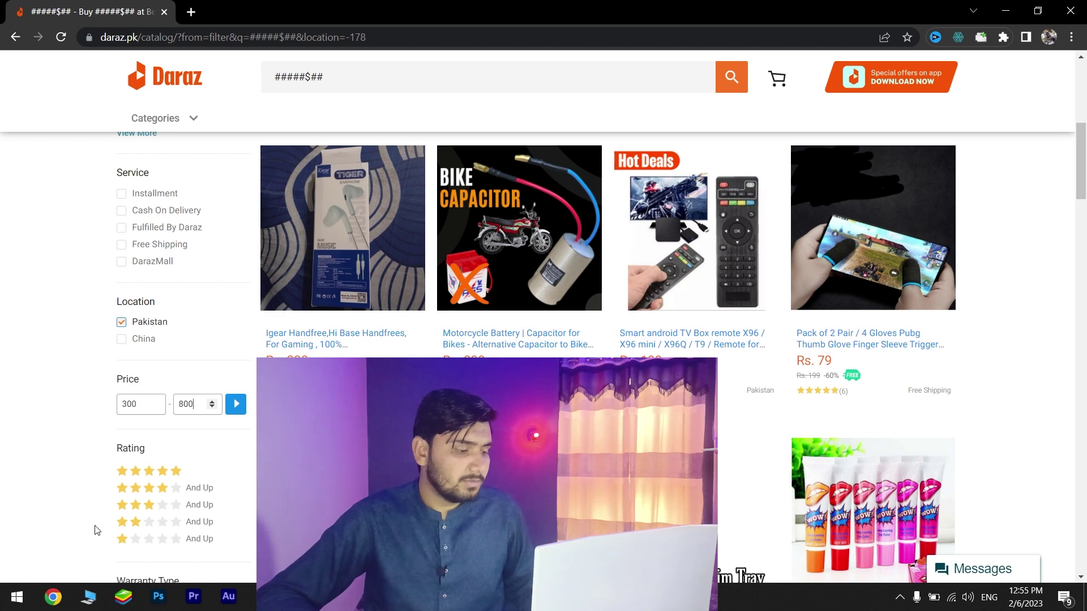
Filter the search results to products rated 4 stars and up
{"action": "scroll", "coordinate": [136, 494], "scroll_direction": "down", "scroll_amount": 1}
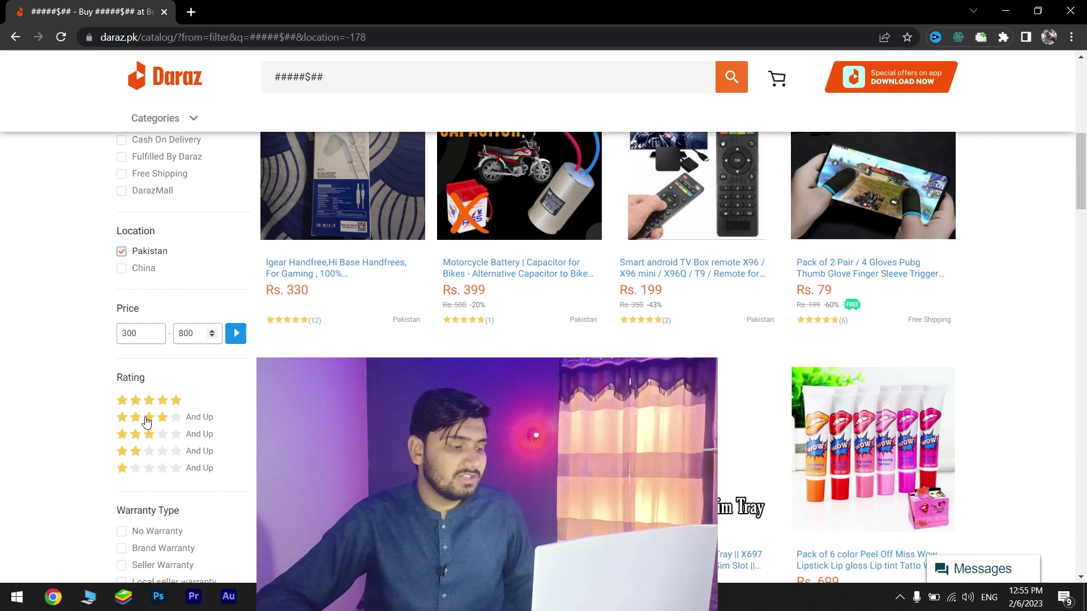
{"action": "scroll", "coordinate": [146, 422], "scroll_direction": "up", "scroll_amount": 1}
{"action": "left_click", "coordinate": [129, 487]}
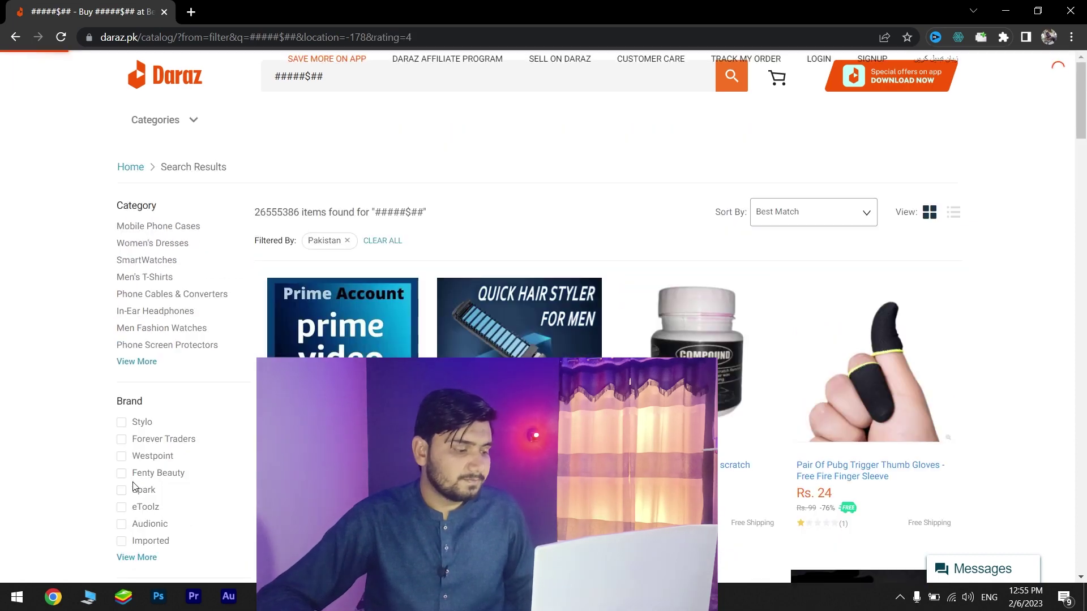
Look through the remaining result filters, including colour family, age range, size and express delivery
{"action": "scroll", "coordinate": [237, 340], "scroll_direction": "down", "scroll_amount": 10}
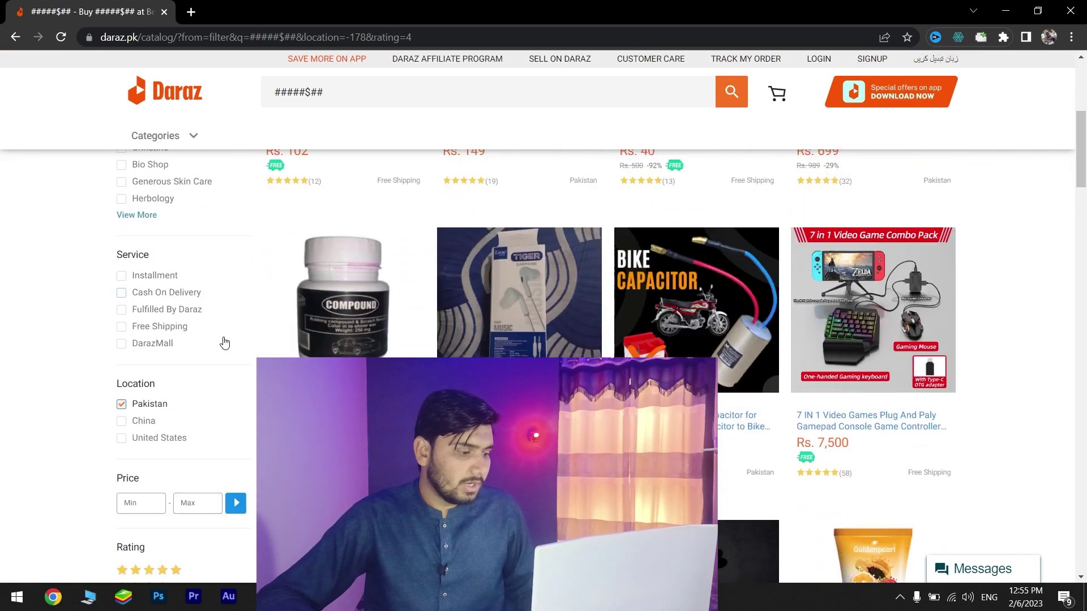
{"action": "scroll", "coordinate": [225, 342], "scroll_direction": "down", "scroll_amount": 10}
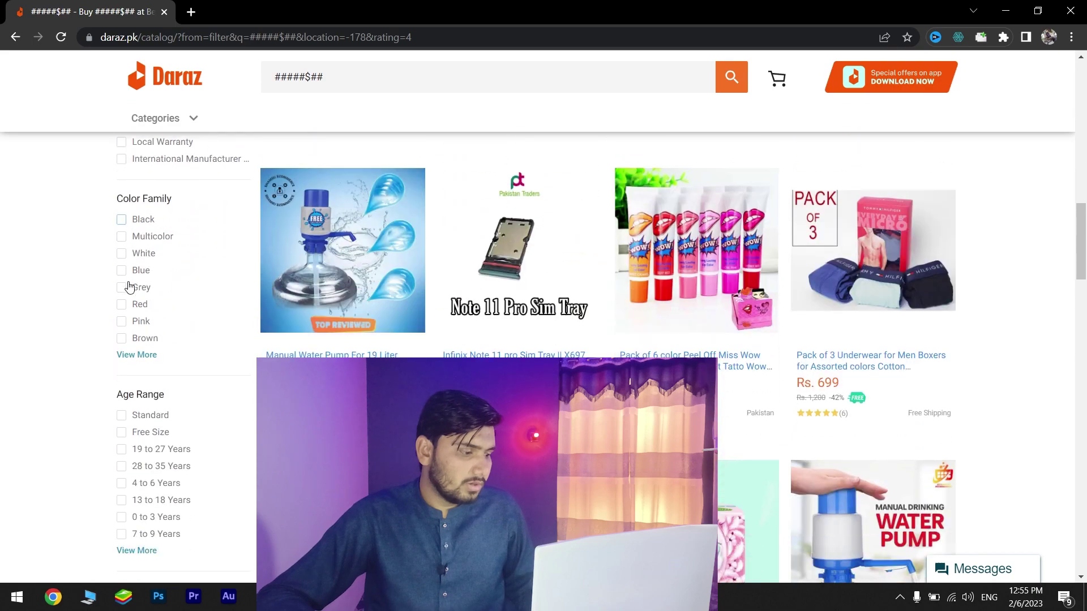
{"action": "scroll", "coordinate": [149, 325], "scroll_direction": "down", "scroll_amount": 10}
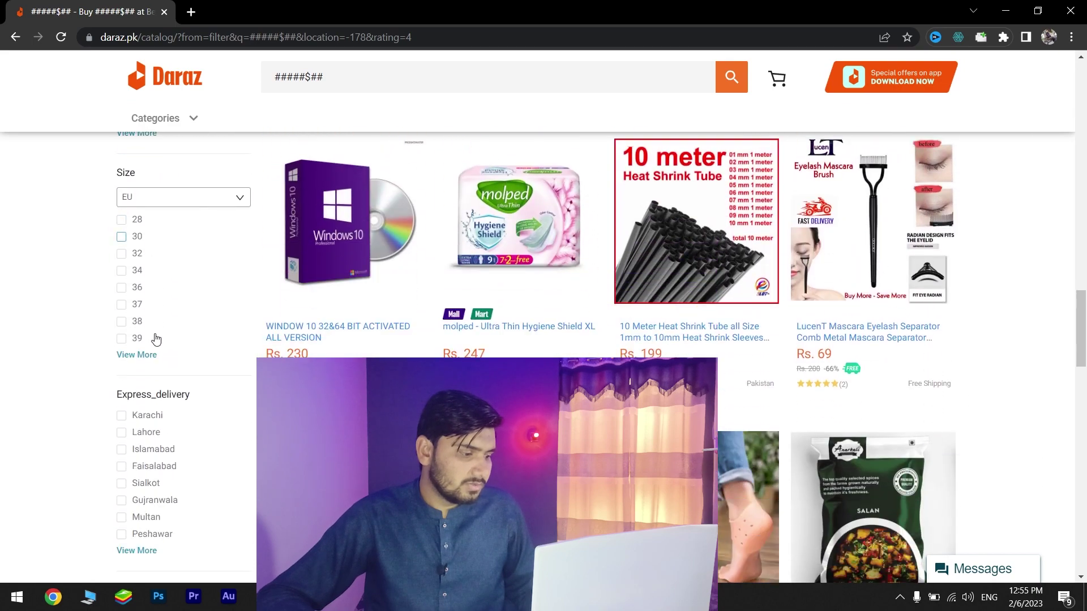
{"action": "scroll", "coordinate": [157, 339], "scroll_direction": "down", "scroll_amount": 6}
{"action": "scroll", "coordinate": [156, 338], "scroll_direction": "up", "scroll_amount": 8}
{"action": "scroll", "coordinate": [156, 338], "scroll_direction": "up", "scroll_amount": 12}
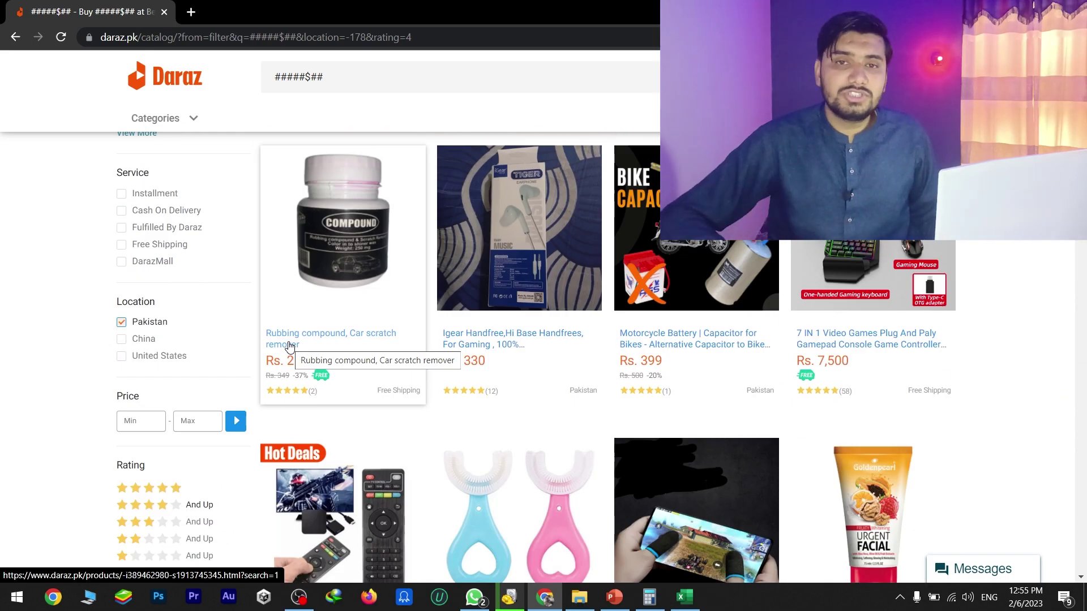
Apply a price filter of 300 to 800 to the search results
{"action": "scroll", "coordinate": [290, 346], "scroll_direction": "up", "scroll_amount": 2}
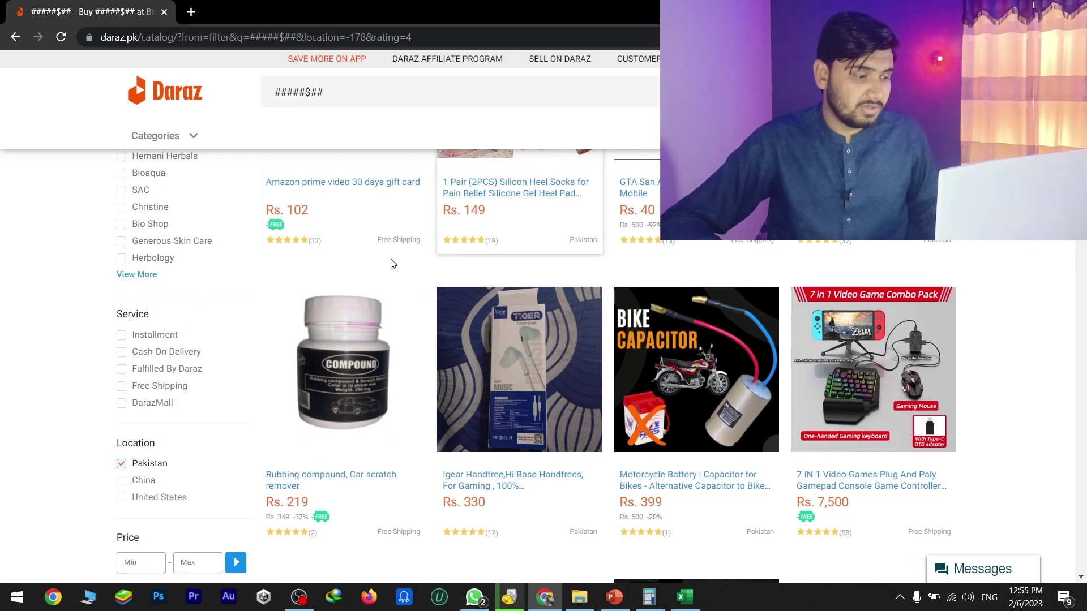
{"action": "scroll", "coordinate": [282, 315], "scroll_direction": "down", "scroll_amount": 5}
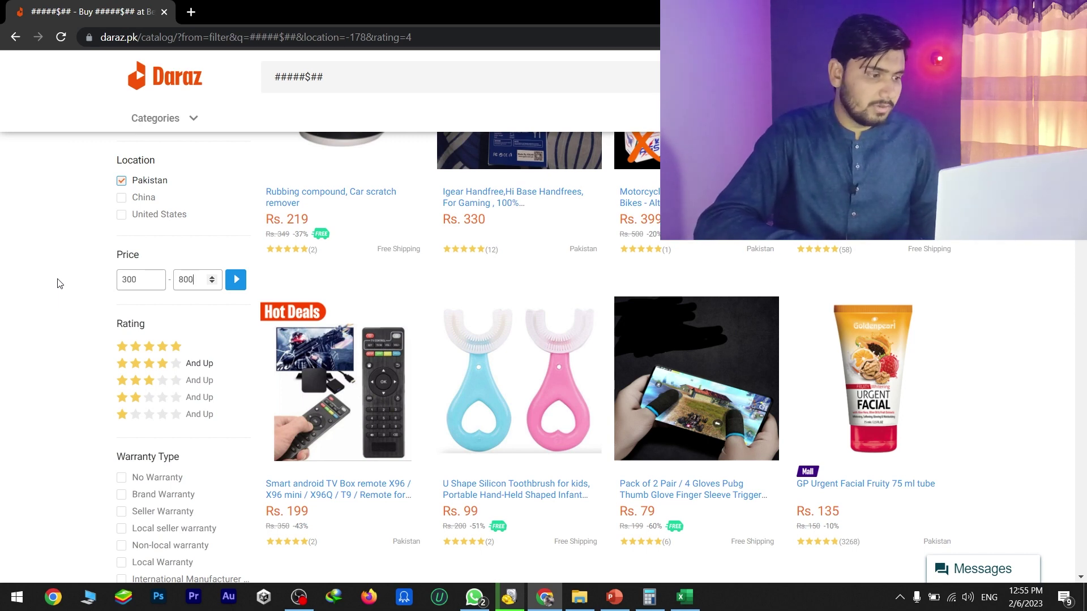
{"action": "left_click", "coordinate": [234, 286]}
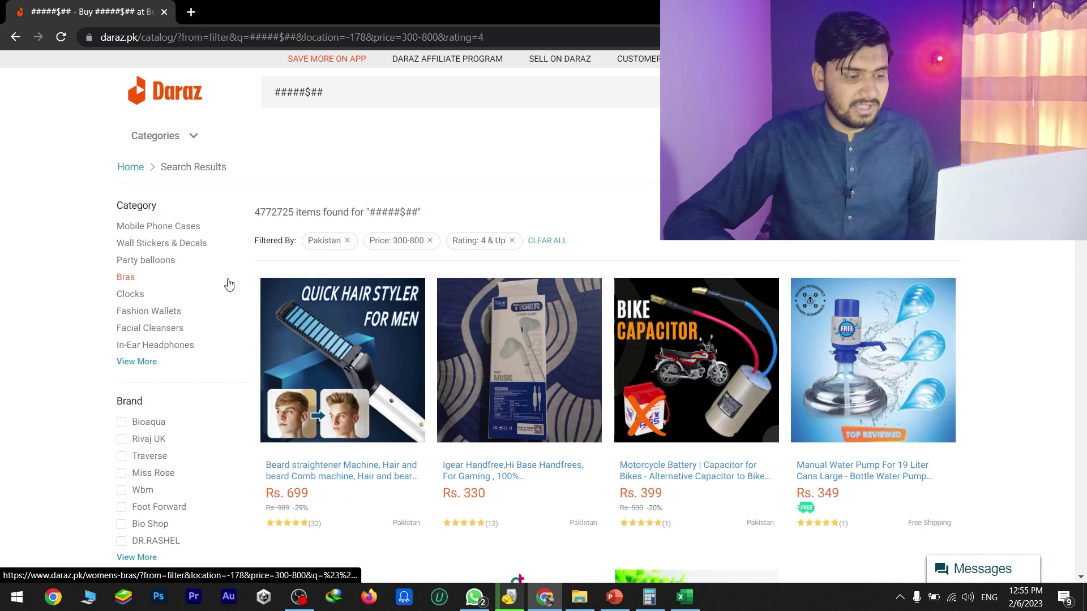
Examine the filtered products and the number of items found
{"action": "scroll", "coordinate": [557, 392], "scroll_direction": "down", "scroll_amount": 3}
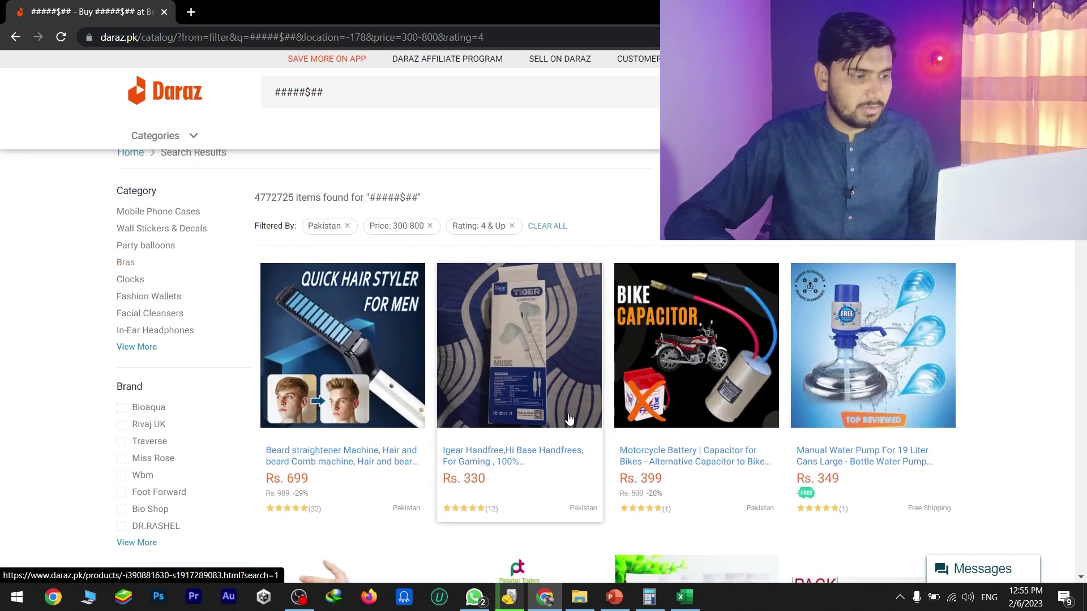
{"action": "scroll", "coordinate": [557, 393], "scroll_direction": "up", "scroll_amount": 3}
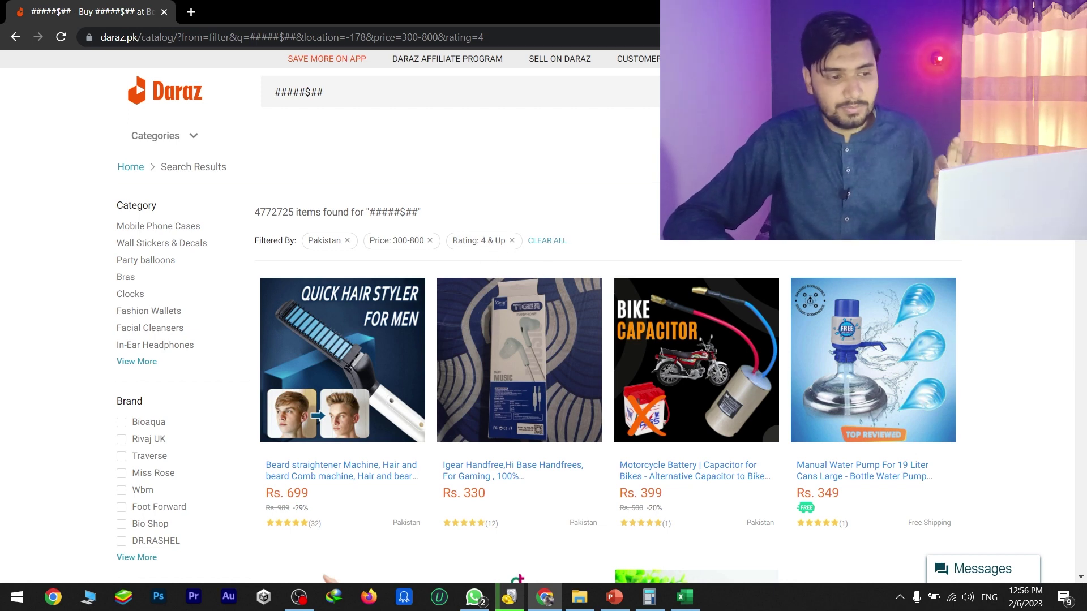
{"action": "left_click_drag", "start_coordinate": [259, 207], "coordinate": [305, 211]}
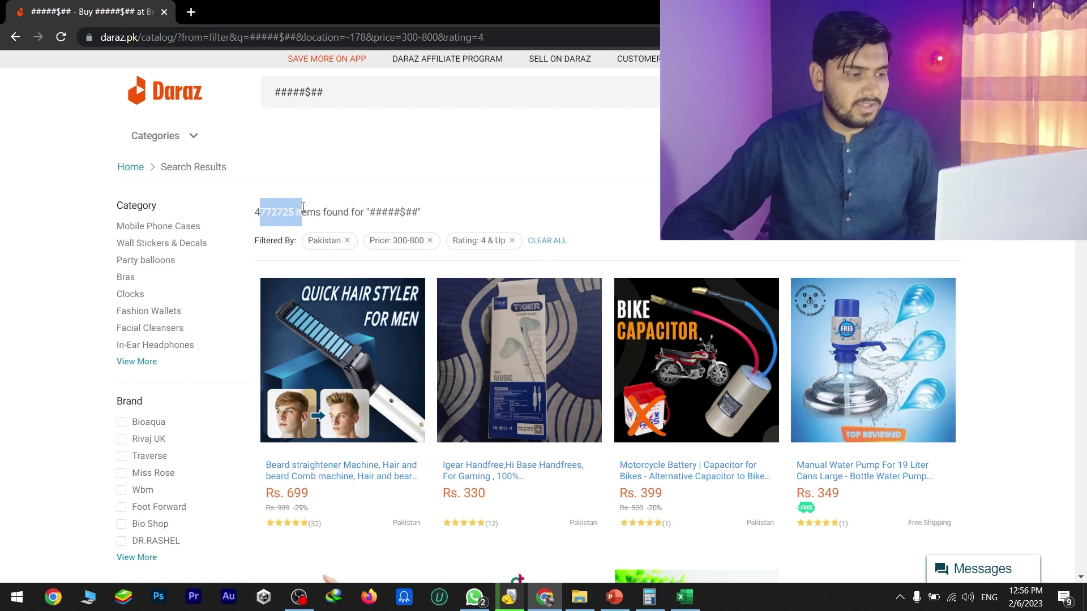
Browse further down the filtered Daraz product list and return to its beginning
{"action": "left_click_drag", "start_coordinate": [1085, 113], "coordinate": [1083, 54]}
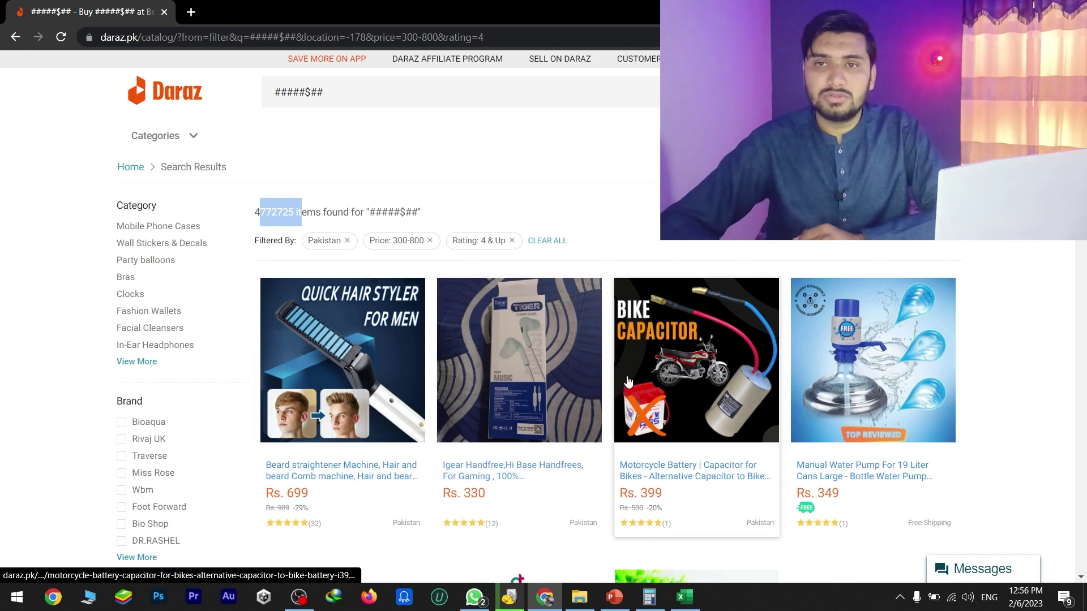
{"action": "scroll", "coordinate": [514, 578], "scroll_direction": "down", "scroll_amount": 9}
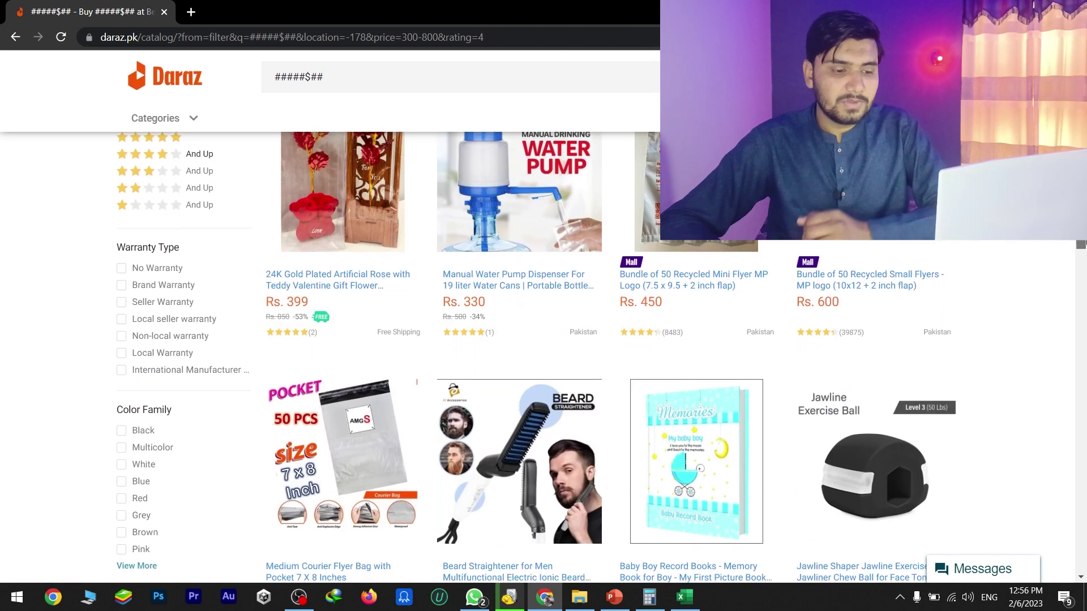
{"action": "scroll", "coordinate": [514, 356], "scroll_direction": "up", "scroll_amount": 10}
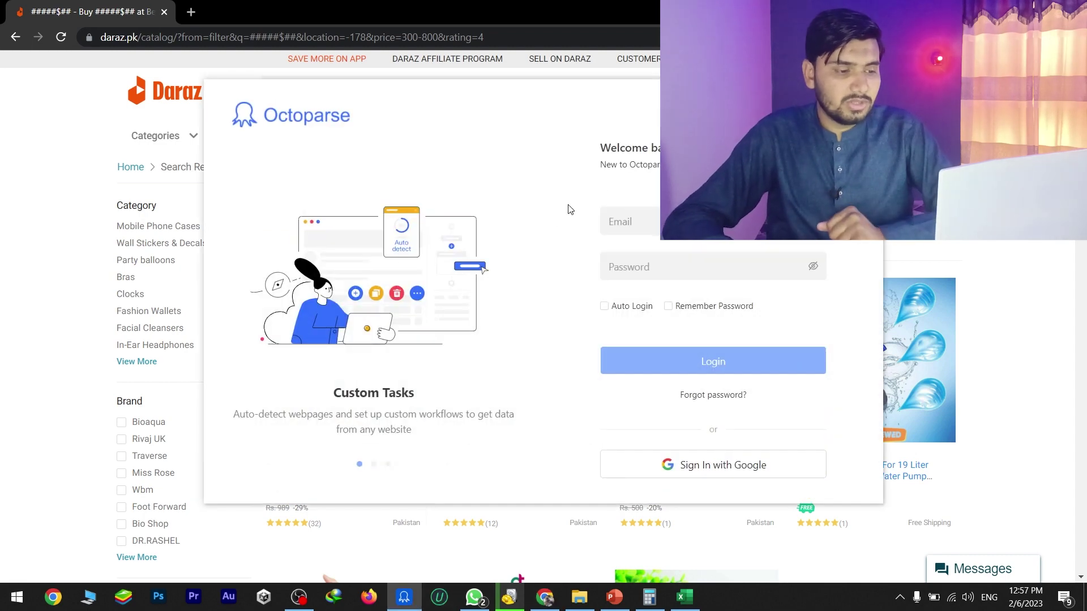
Sign in to Octoparse with the Google account
{"action": "left_click", "coordinate": [735, 477]}
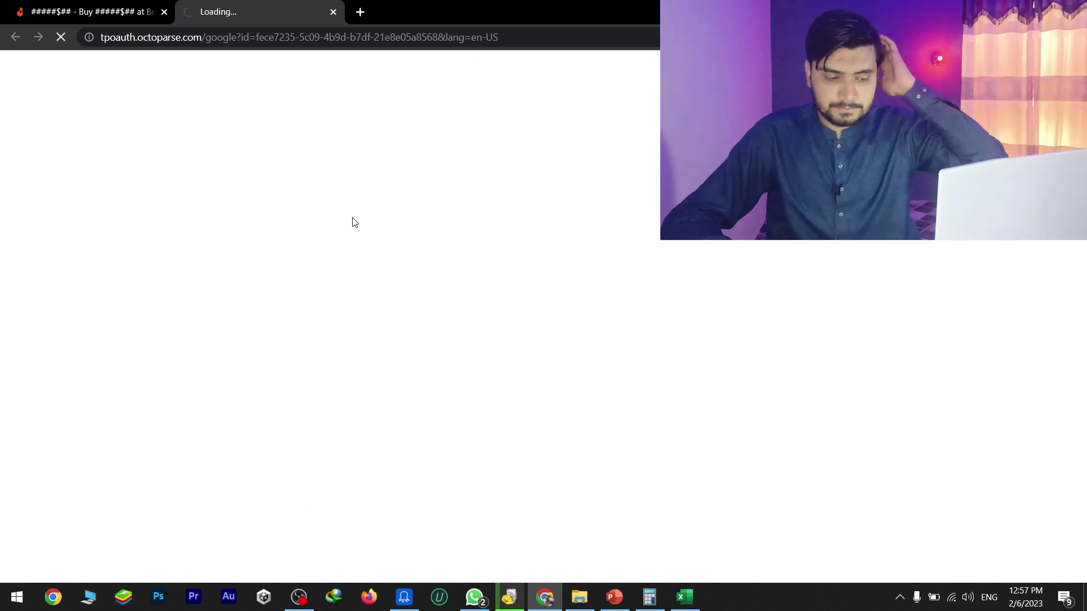
{"action": "left_click", "coordinate": [614, 160]}
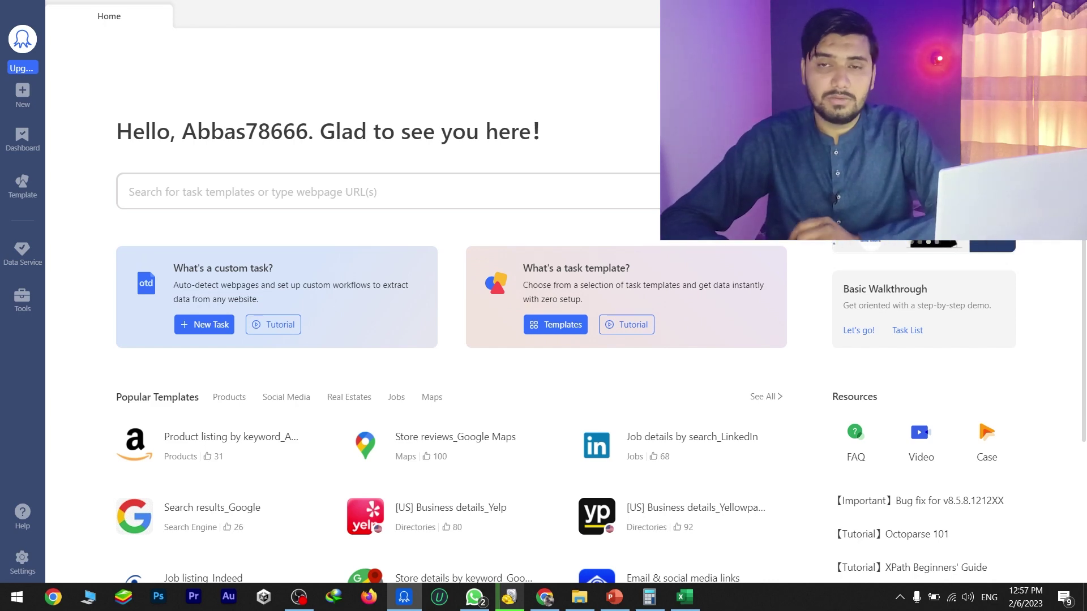
Switch back to the Daraz search results in the browser and open results page 2
{"action": "key", "text": "alt+Tab"}
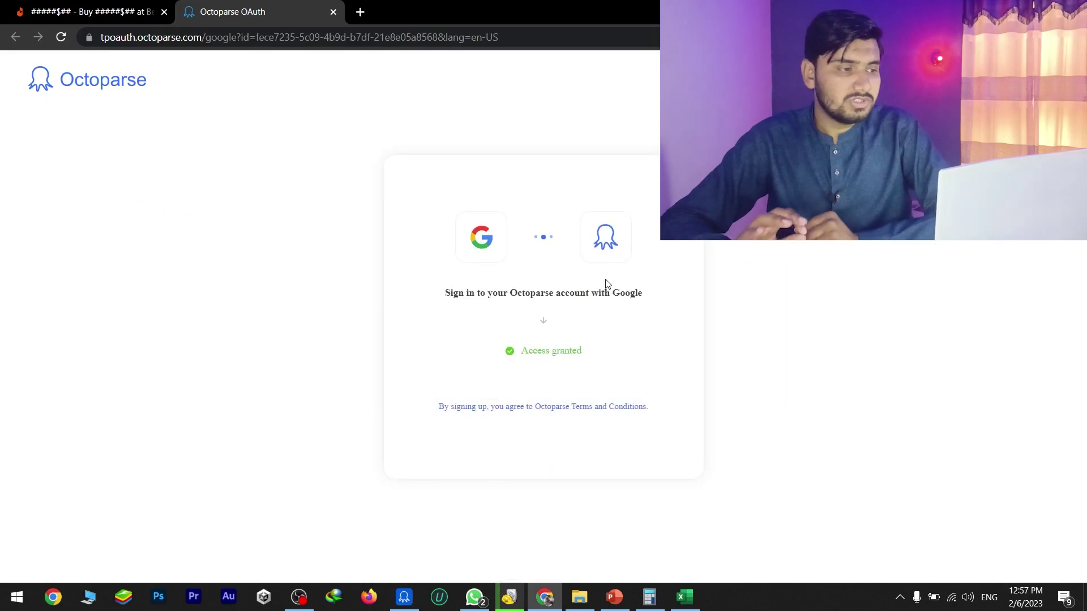
{"action": "left_click", "coordinate": [86, 10]}
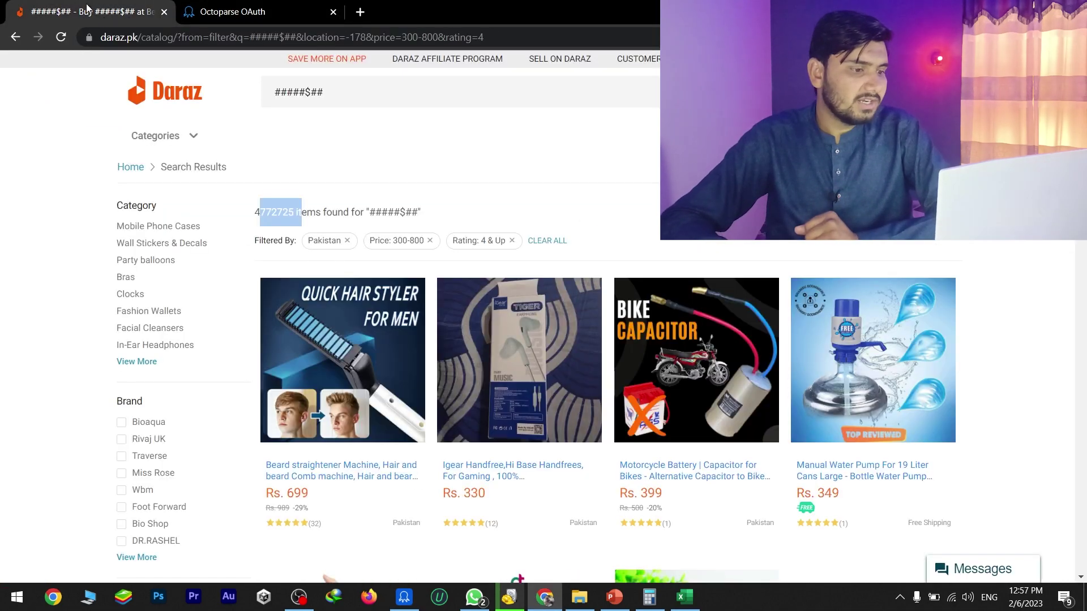
{"action": "left_click_drag", "start_coordinate": [1083, 113], "coordinate": [1085, 515]}
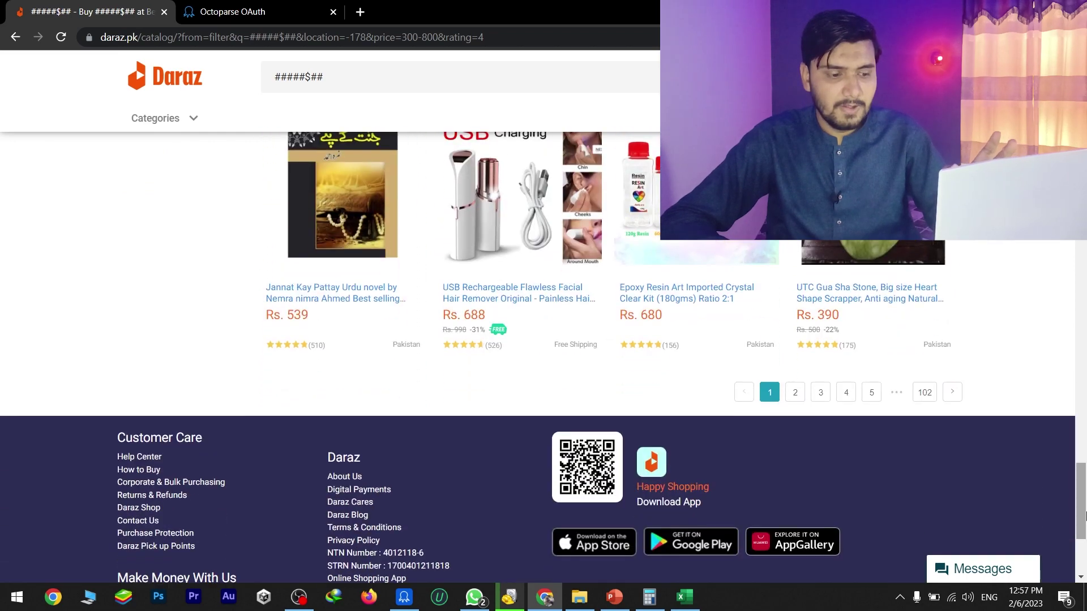
{"action": "left_click", "coordinate": [793, 399]}
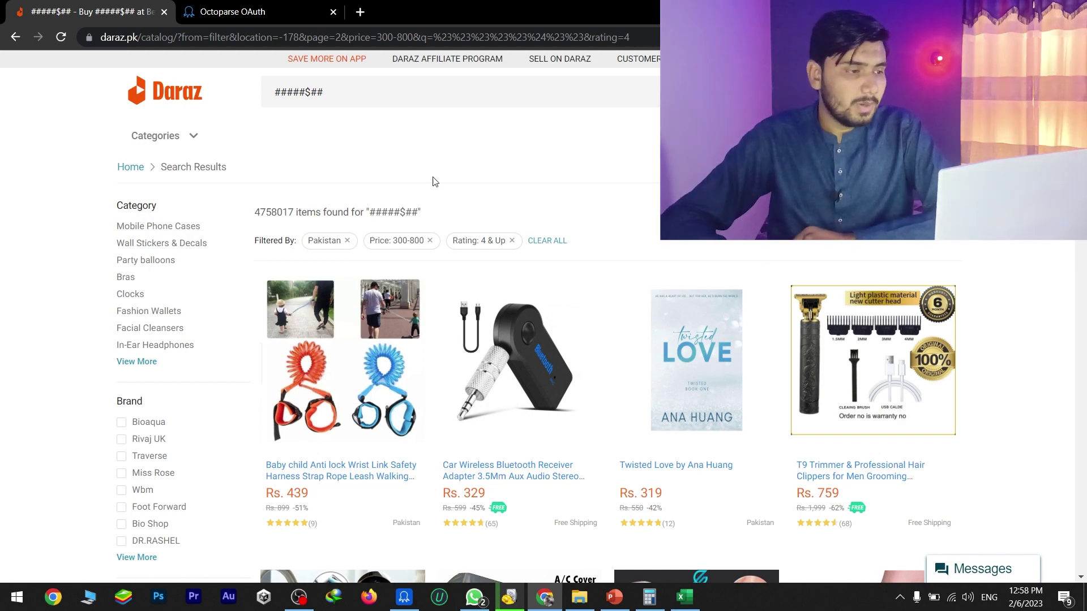
Look over results page 2 and examine the page parameter in its web address
{"action": "scroll", "coordinate": [787, 256], "scroll_direction": "down", "scroll_amount": 15}
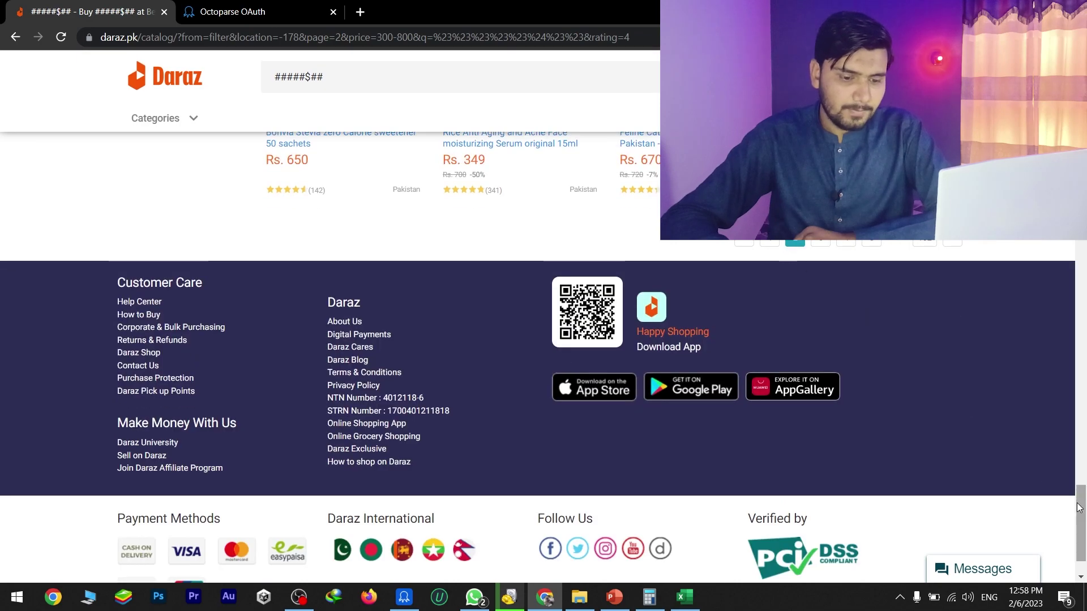
{"action": "left_click_drag", "start_coordinate": [1079, 508], "coordinate": [1076, 74]}
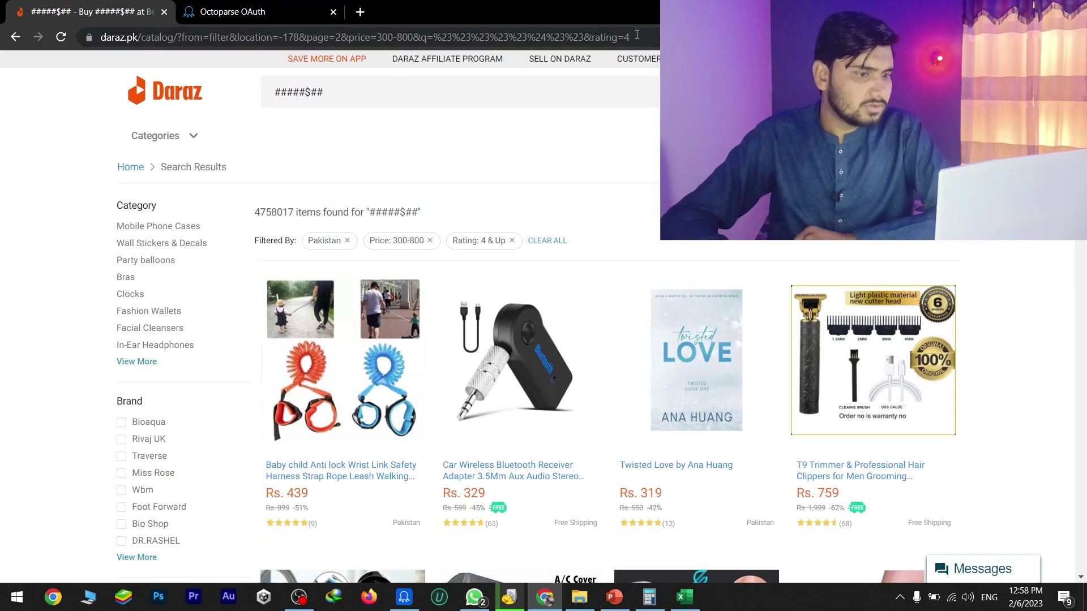
{"action": "left_click_drag", "start_coordinate": [644, 37], "coordinate": [140, 32]}
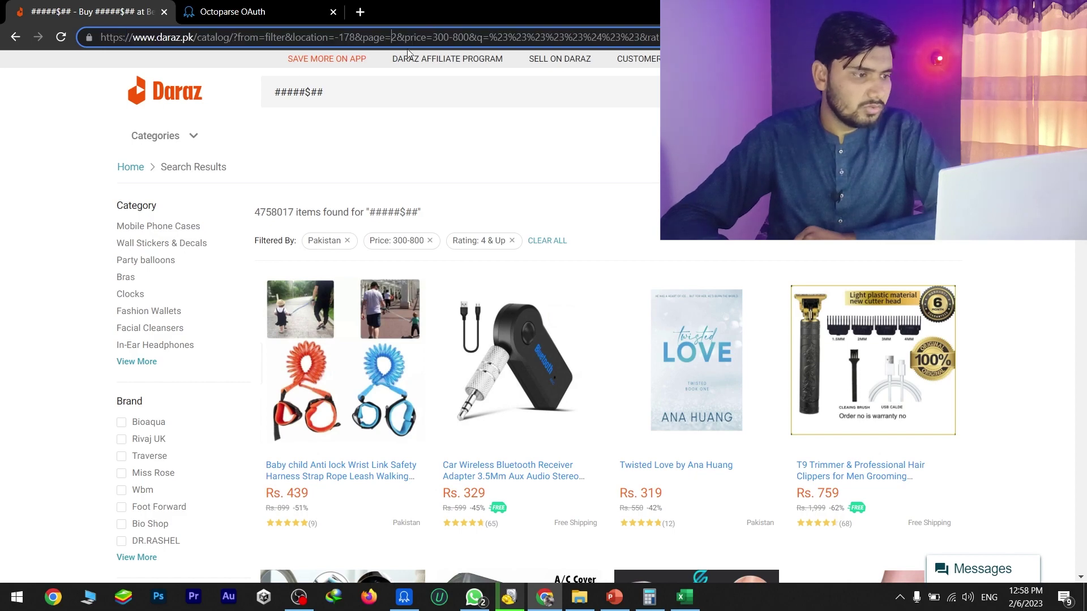
Open results page 3 and check how the page parameter in the web address changes
{"action": "left_click_drag", "start_coordinate": [1082, 122], "coordinate": [1084, 546]}
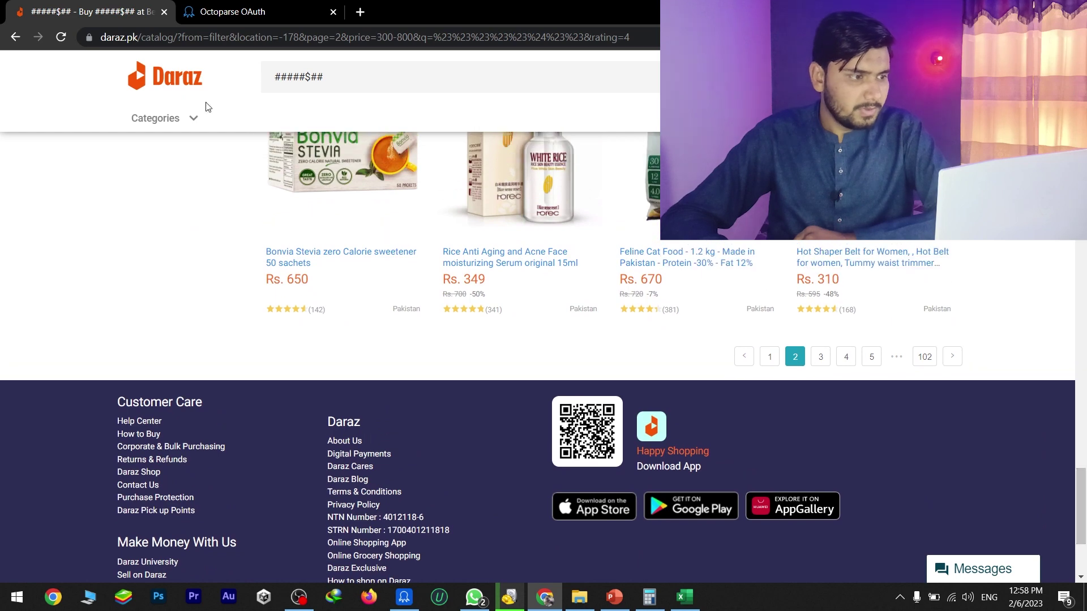
{"action": "left_click", "coordinate": [822, 357]}
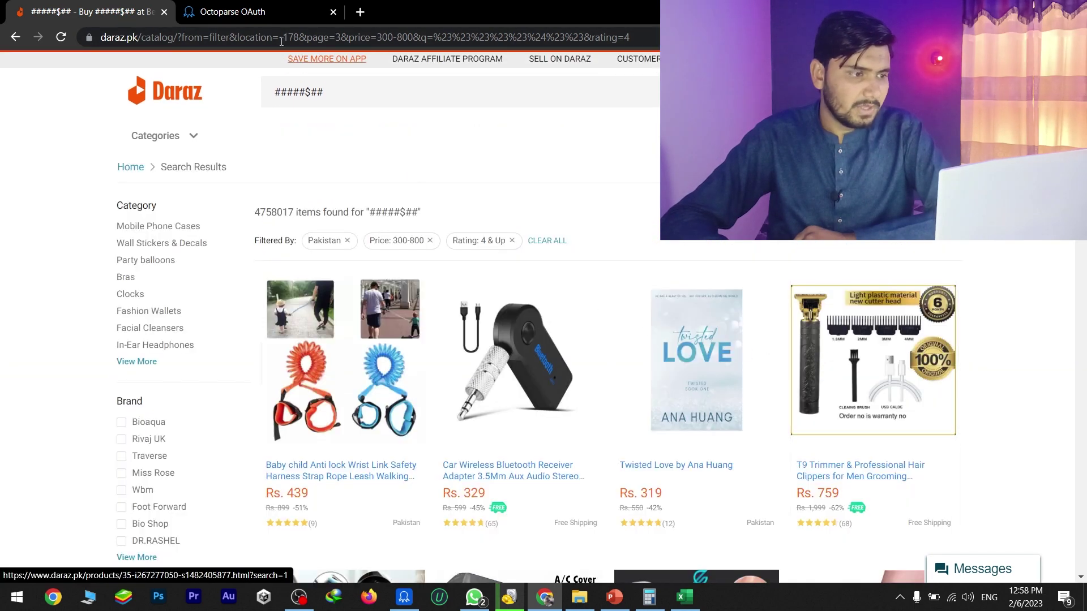
{"action": "double_click", "coordinate": [340, 37]}
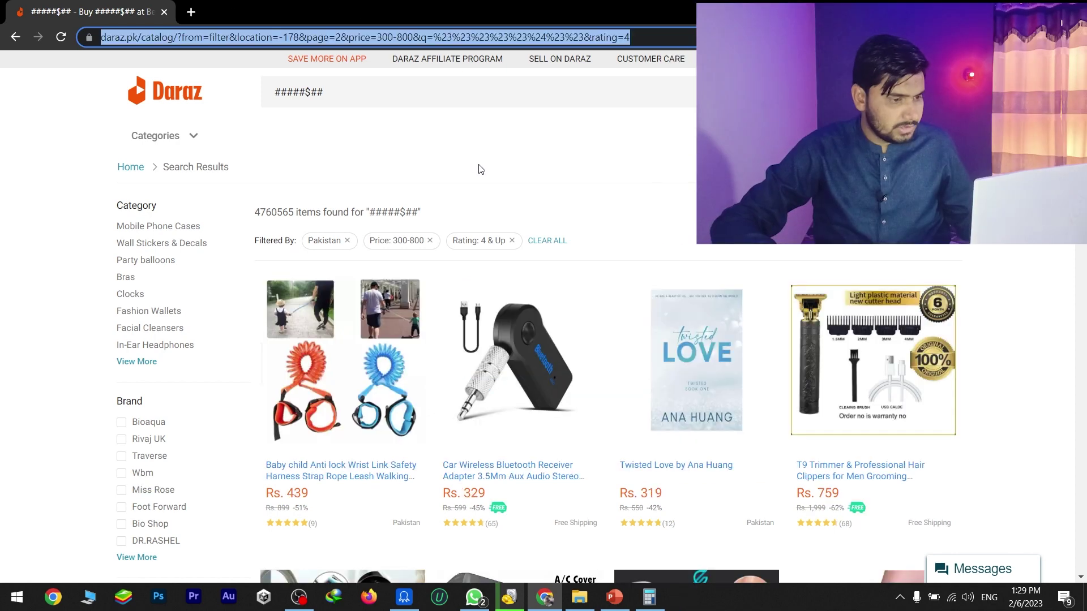
Switch to Excel, create a blank workbook and maximize its window
{"action": "key", "text": "super"}
{"action": "type", "text": "exc"}
{"action": "key", "text": "Return"}
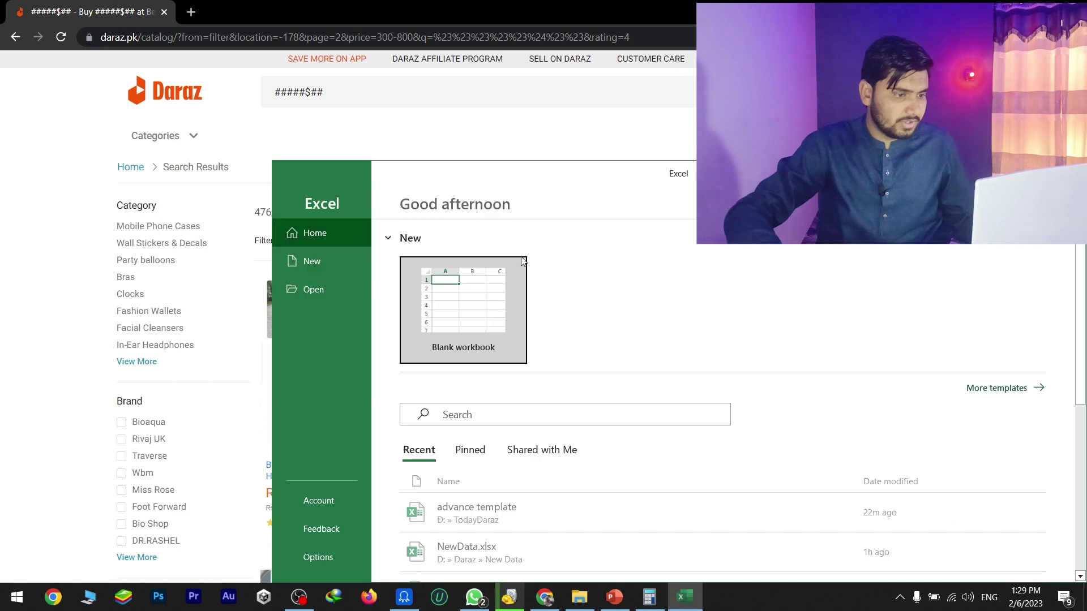
{"action": "left_click", "coordinate": [429, 296]}
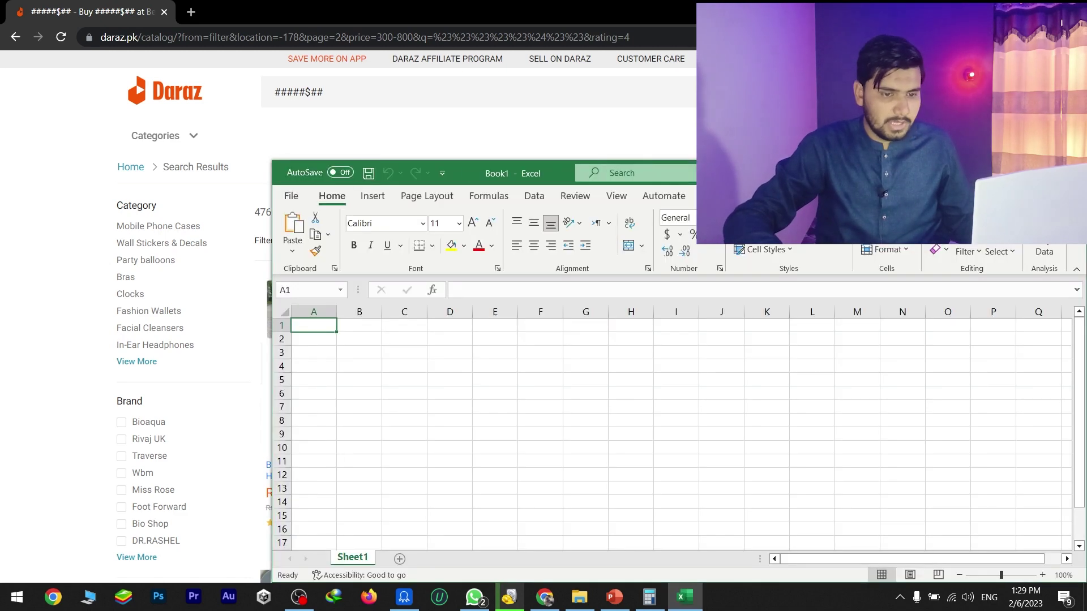
{"action": "left_click", "coordinate": [1038, 173]}
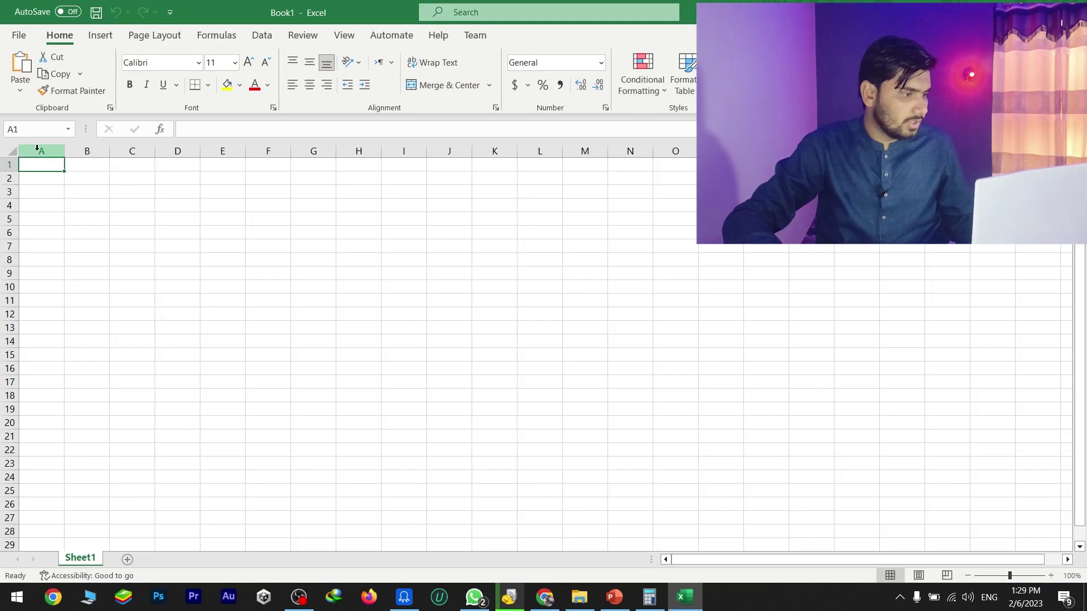
{"action": "left_click_drag", "start_coordinate": [37, 149], "coordinate": [134, 150]}
{"action": "left_click_drag", "start_coordinate": [61, 151], "coordinate": [573, 160]}
{"action": "left_click", "coordinate": [175, 168]}
{"action": "type", "text": "https://www.daraz.pk/catalog/?from=filter&location=-178&page=2&price=300-800&q=%23%23%23%23%23%24%23%23&rating=4"}
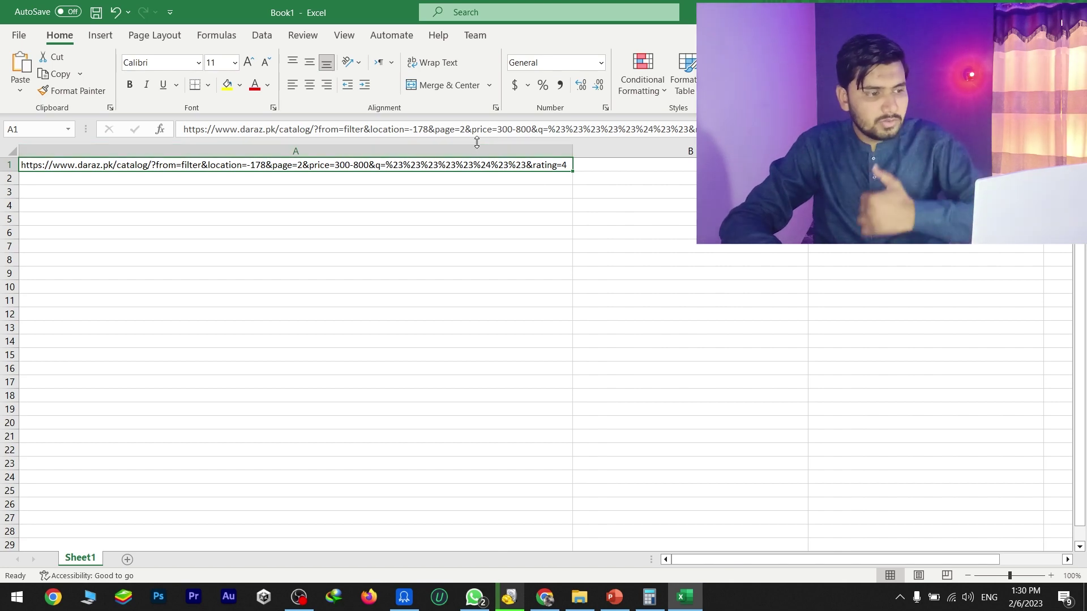
Move the URL part after page=2, &price=300-800&q=%23%23%23%23%23%24%23%23&rating=4, from A1 into B1 and fit both column widths to their text
{"action": "left_click", "coordinate": [462, 129]}
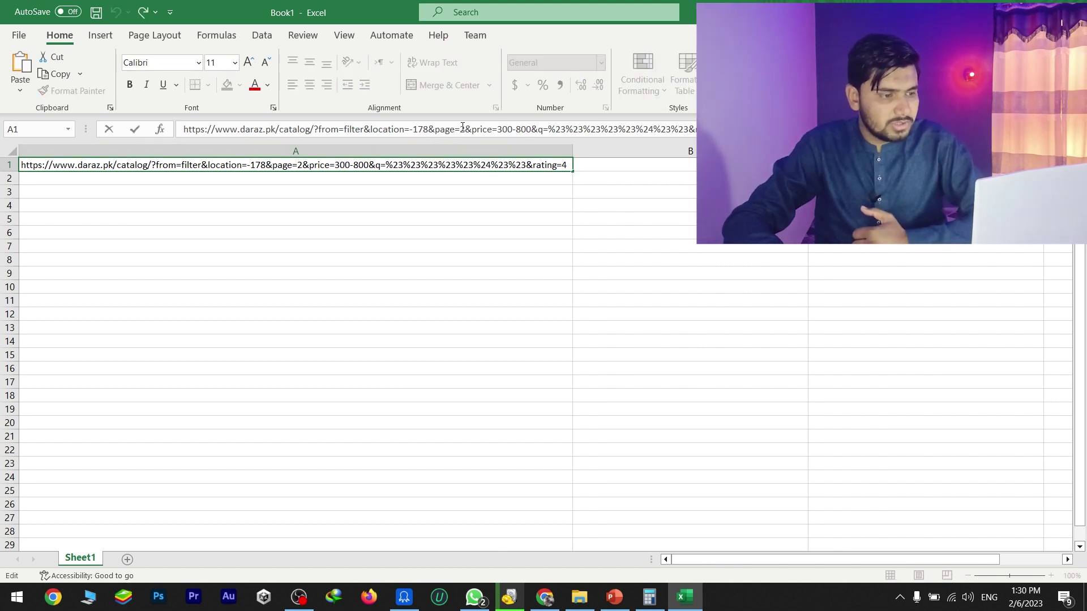
{"action": "left_click_drag", "start_coordinate": [483, 130], "coordinate": [666, 127]}
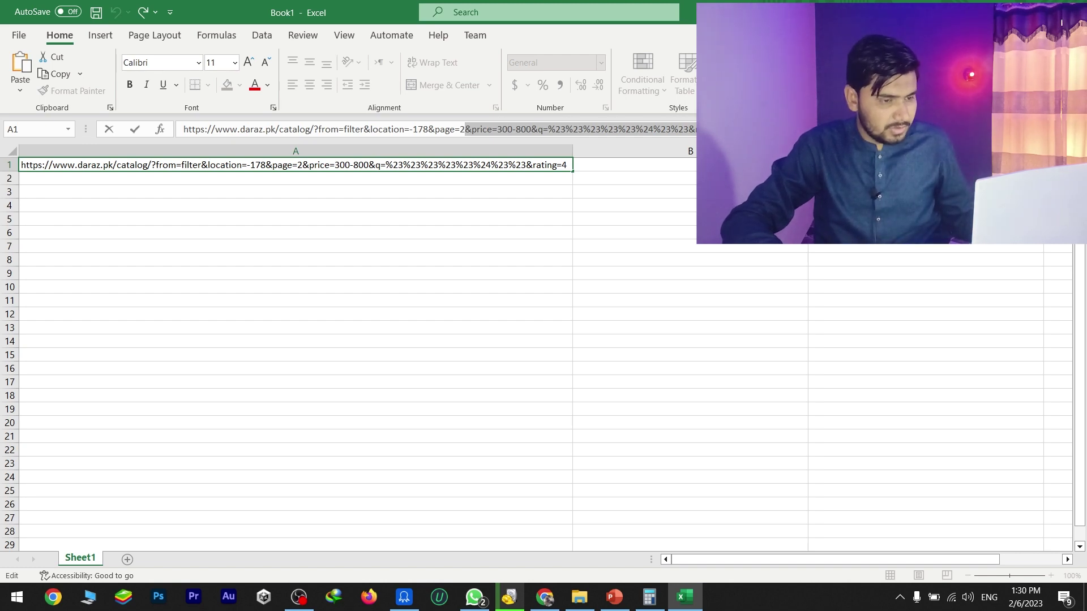
{"action": "key", "text": "Delete"}
{"action": "left_click", "coordinate": [662, 169]}
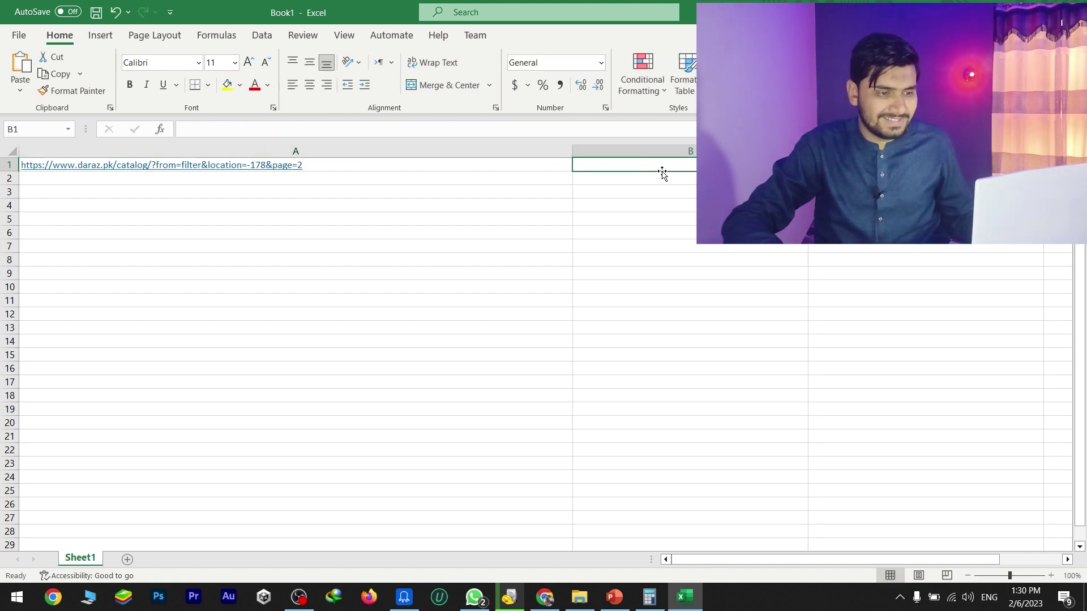
{"action": "type", "text": "&price=300-800&q=%23%23%23%23%24%23%23&rating=4"}
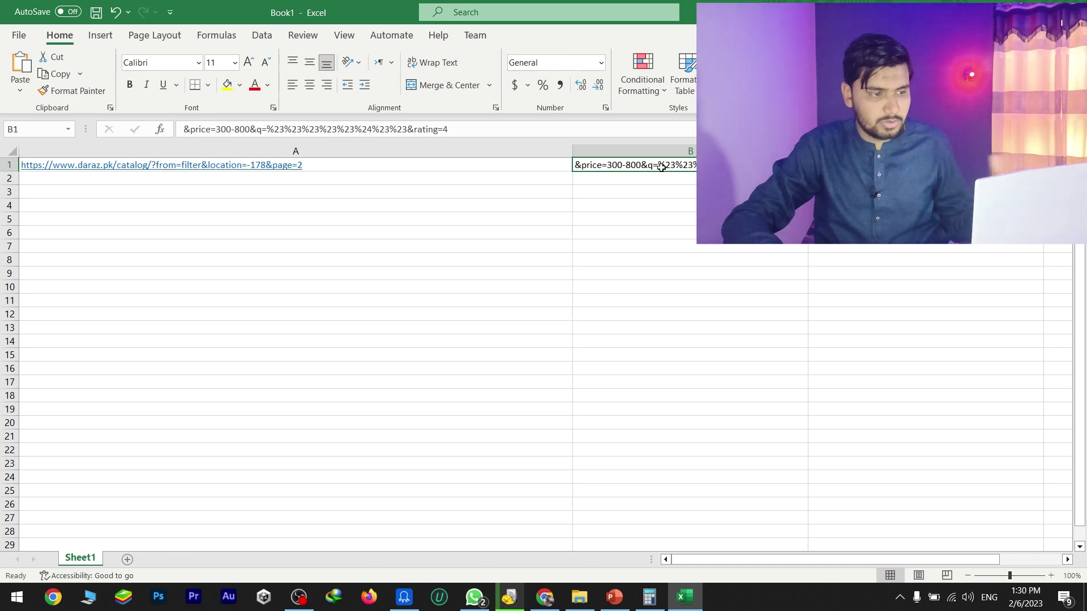
{"action": "left_click_drag", "start_coordinate": [574, 146], "coordinate": [317, 146]}
{"action": "left_click_drag", "start_coordinate": [554, 154], "coordinate": [600, 151]}
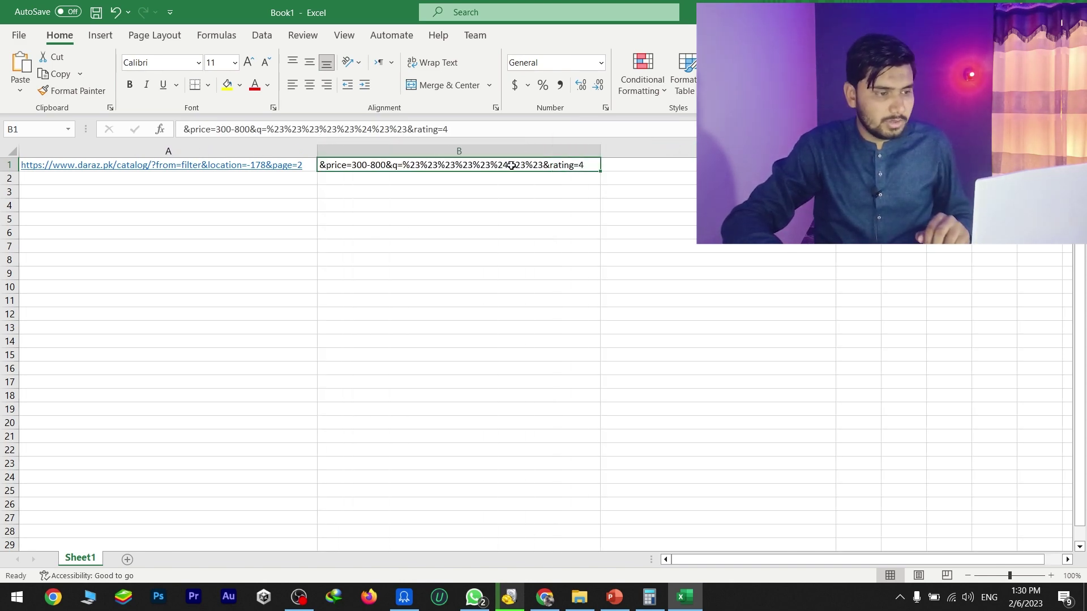
Fill the A1 link down to row 100 with increasing page numbers and copy the B1 text down to row 100
{"action": "left_click", "coordinate": [306, 165]}
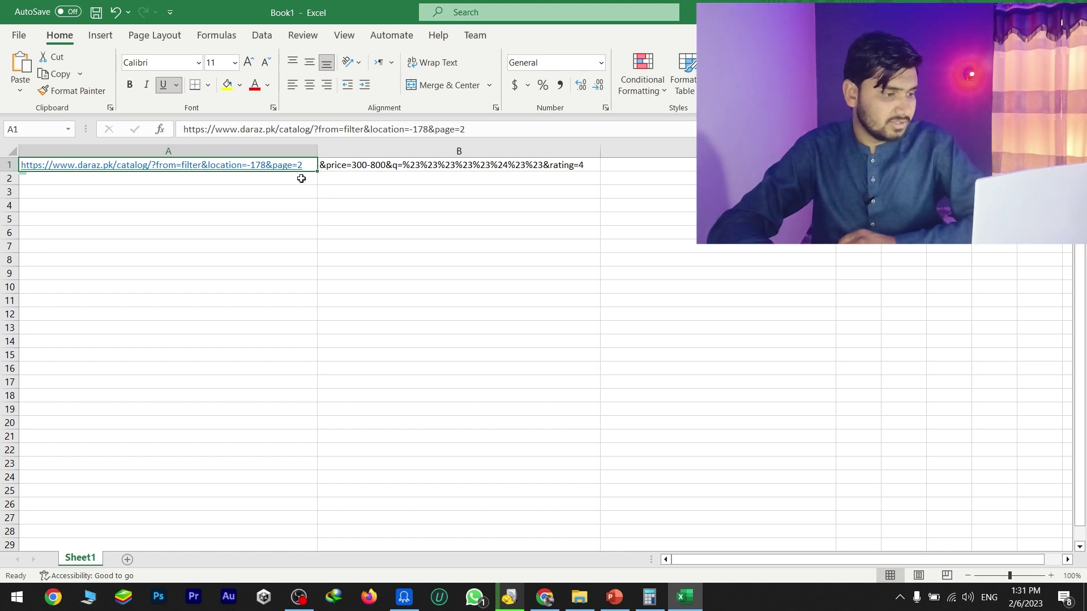
{"action": "left_click_drag", "start_coordinate": [315, 172], "coordinate": [246, 539]}
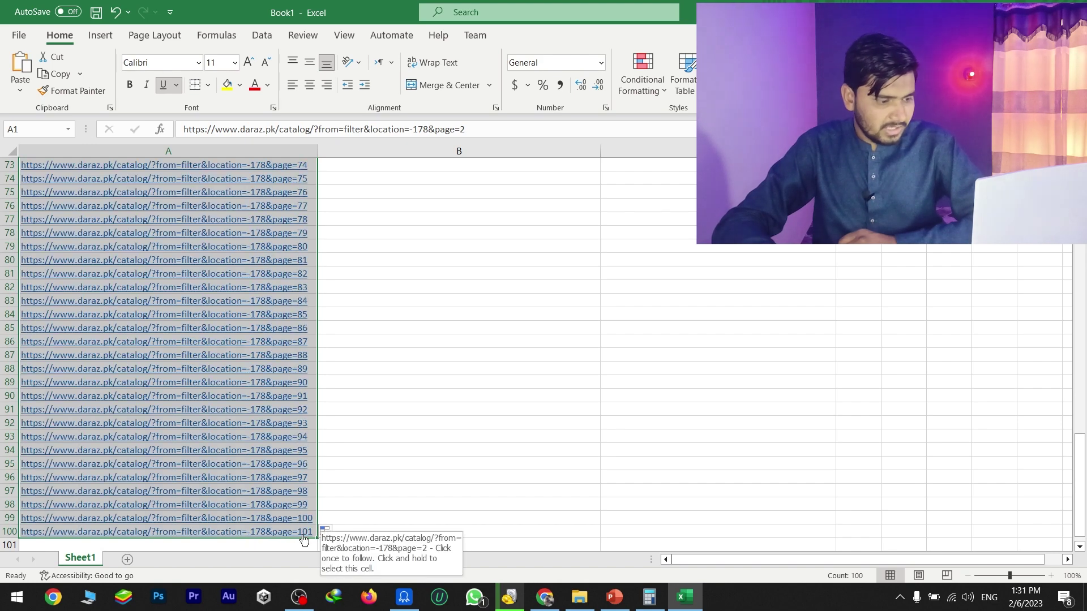
{"action": "left_click_drag", "start_coordinate": [1079, 485], "coordinate": [1080, 283]}
{"action": "left_click", "coordinate": [470, 178]}
{"action": "left_click", "coordinate": [479, 165]}
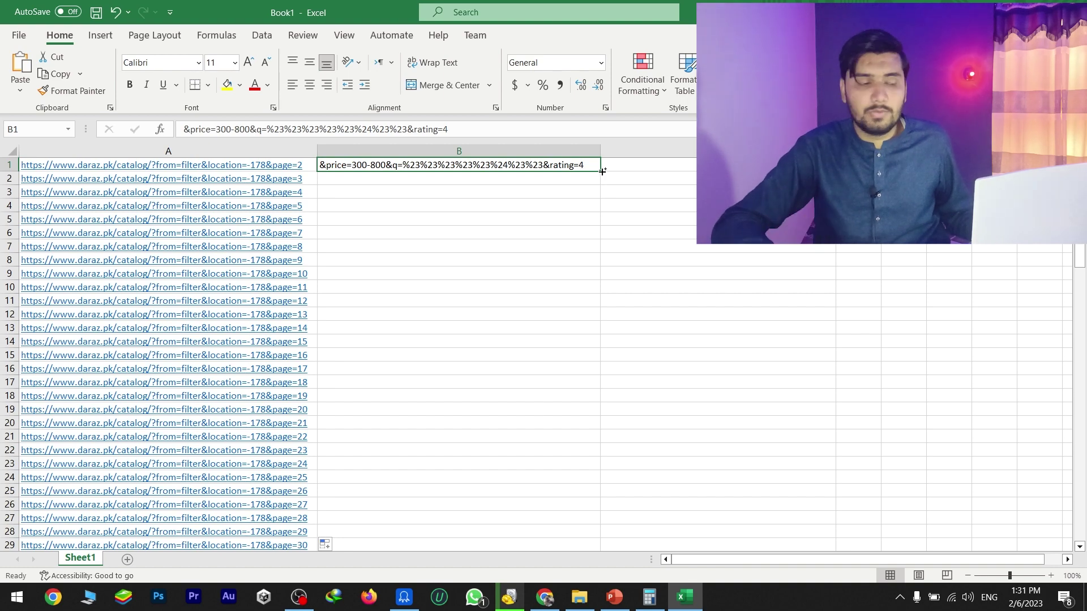
{"action": "mouse_move", "coordinate": [602, 171]}
{"action": "left_mouse_down"}
{"action": "mouse_move", "coordinate": [566, 263]}
{"action": "mouse_move", "coordinate": [529, 464]}
{"action": "mouse_move", "coordinate": [535, 608]}
{"action": "mouse_move", "coordinate": [541, 504]}
{"action": "left_mouse_up"}
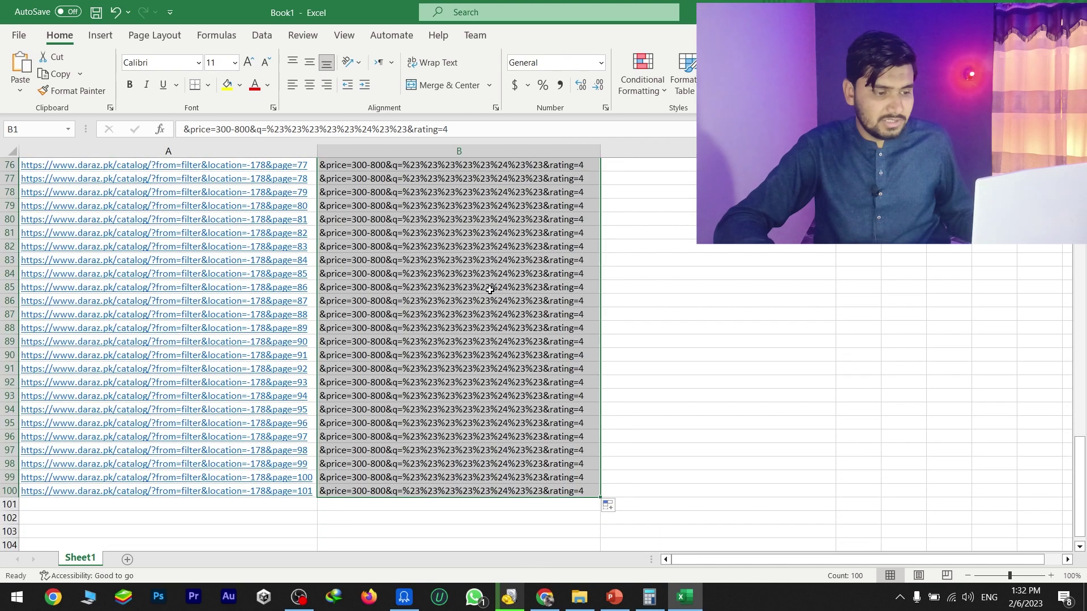
{"action": "scroll", "coordinate": [607, 396], "scroll_direction": "up", "scroll_amount": 20}
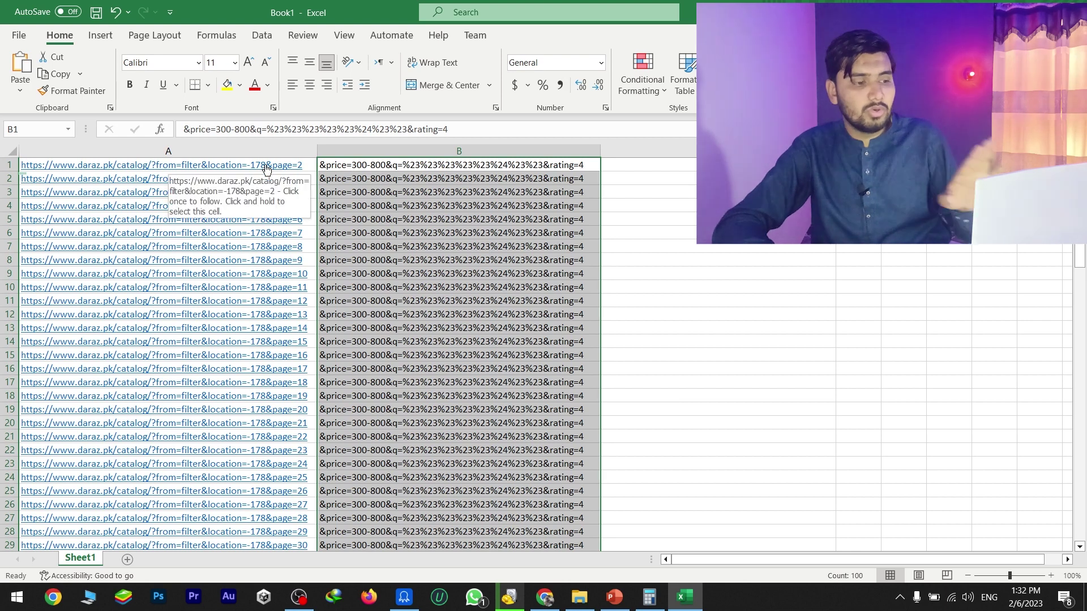
Widen column C and enter =CONCAT(A1,B1) in cell C1 to join the two URL parts
{"action": "left_click", "coordinate": [694, 171]}
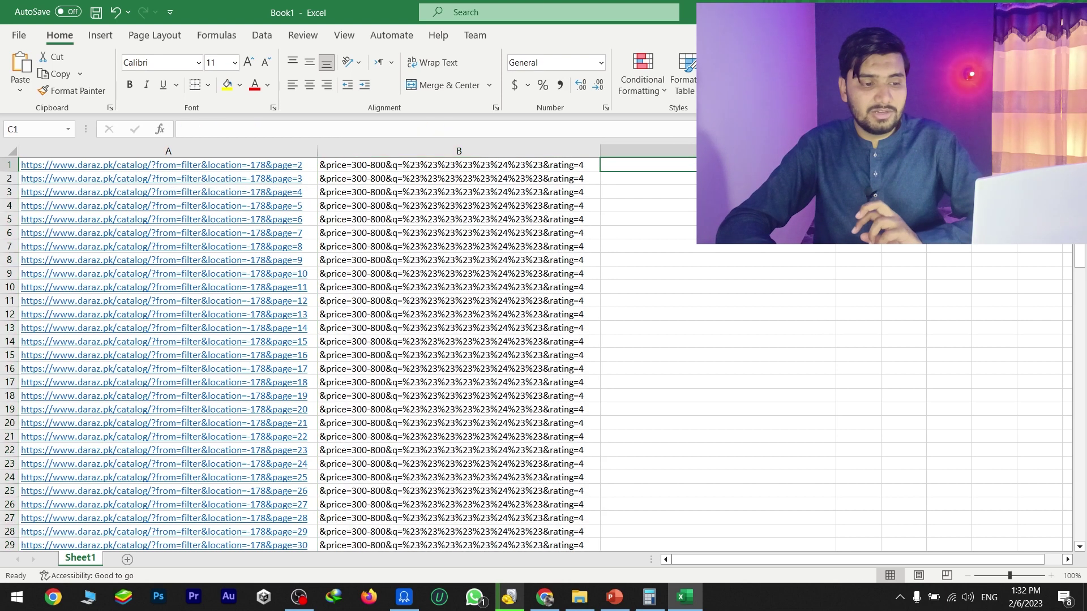
{"action": "left_click_drag", "start_coordinate": [835, 151], "coordinate": [1062, 151]}
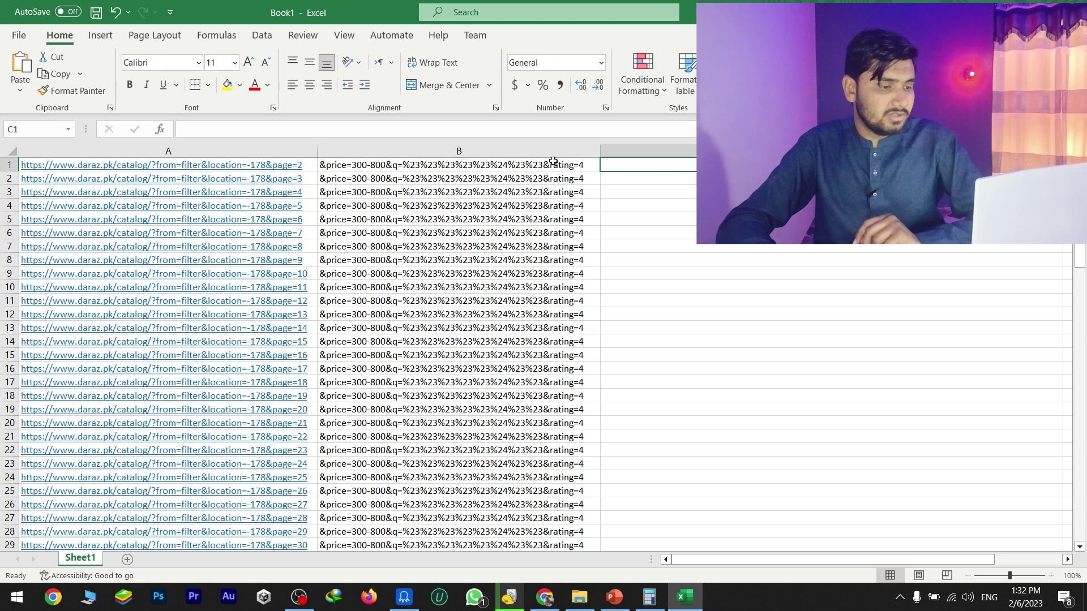
{"action": "left_click", "coordinate": [643, 178]}
{"action": "key", "text": "Up"}
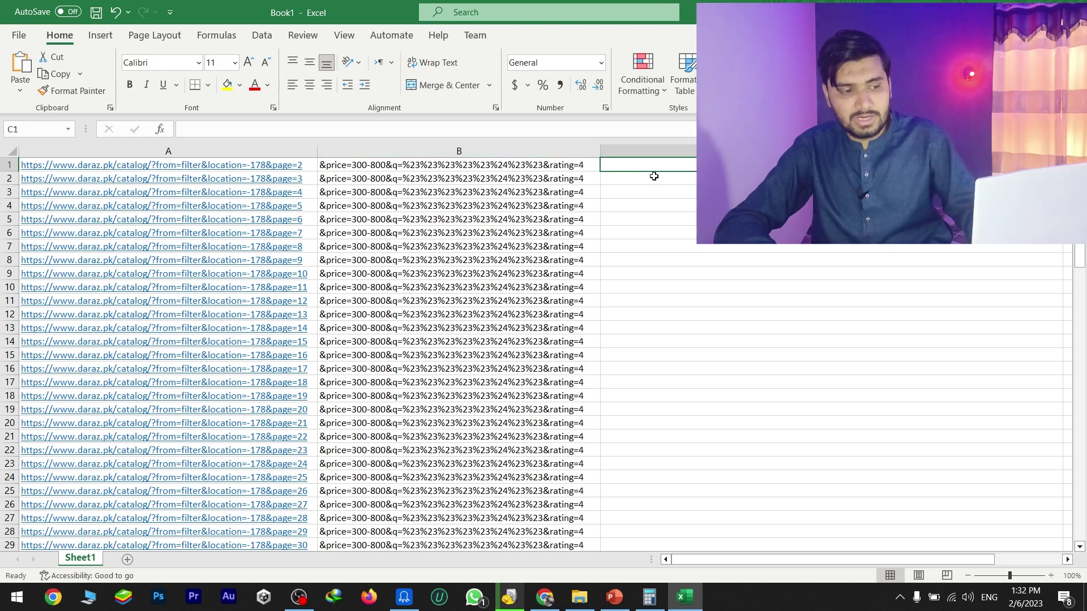
{"action": "type", "text": "="}
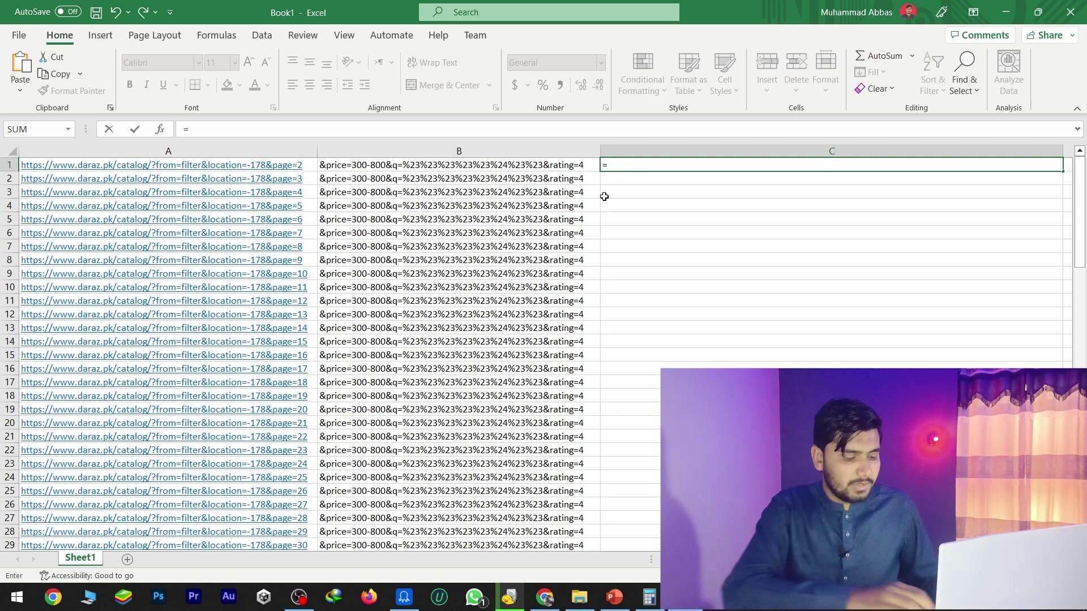
{"action": "type", "text": "CONCAT"}
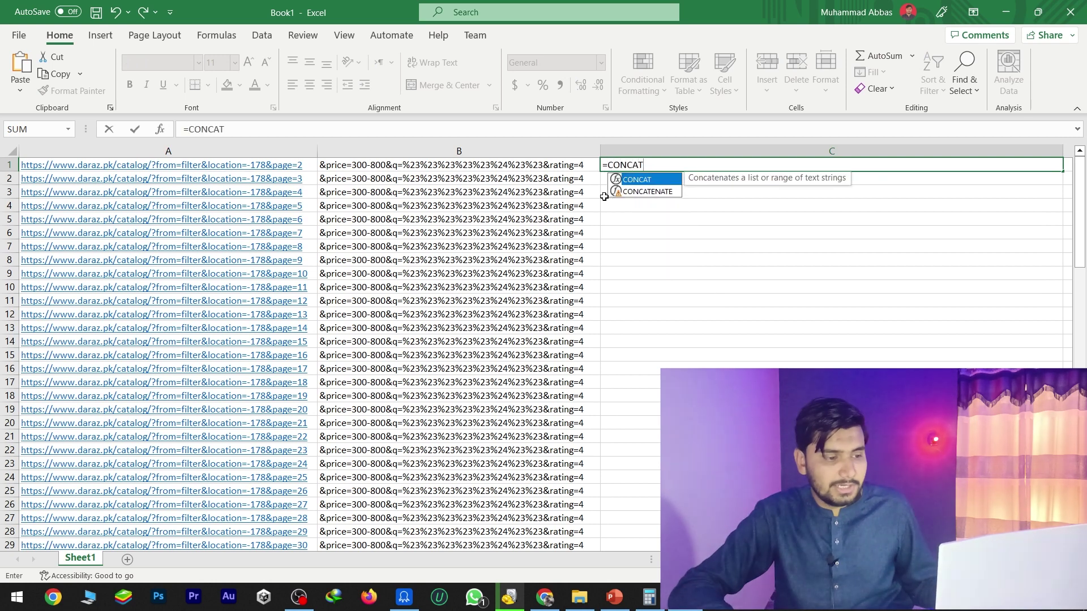
{"action": "double_click", "coordinate": [660, 181]}
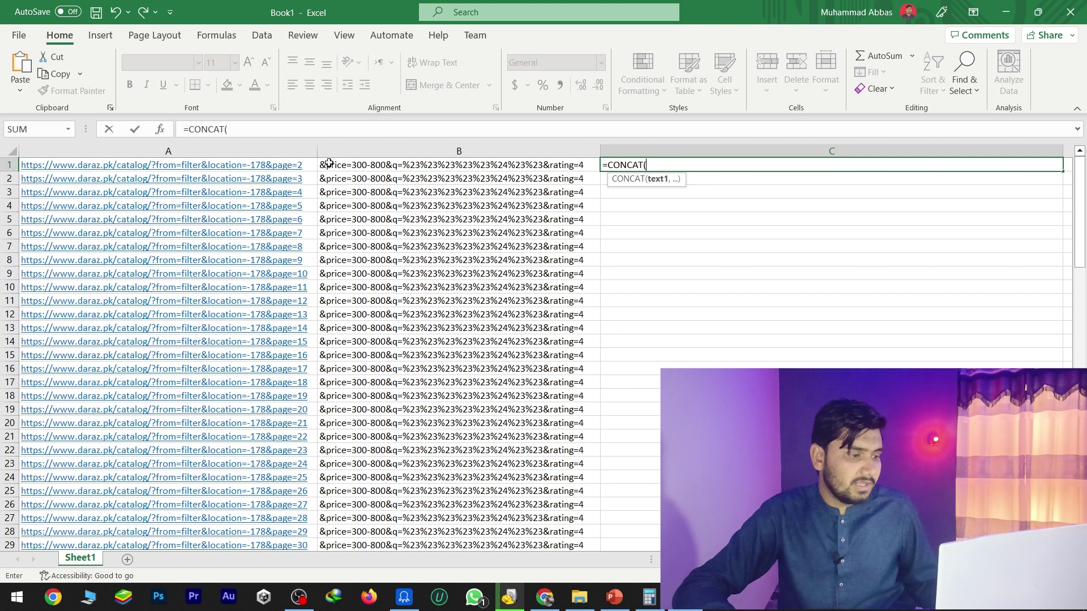
{"action": "left_click", "coordinate": [311, 164]}
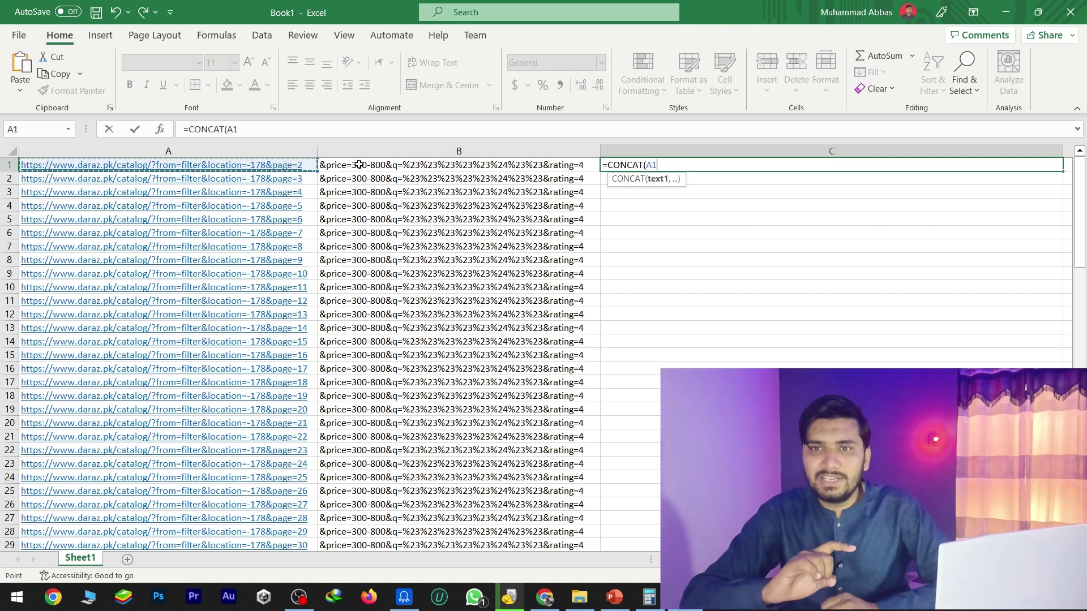
{"action": "type", "text": ","}
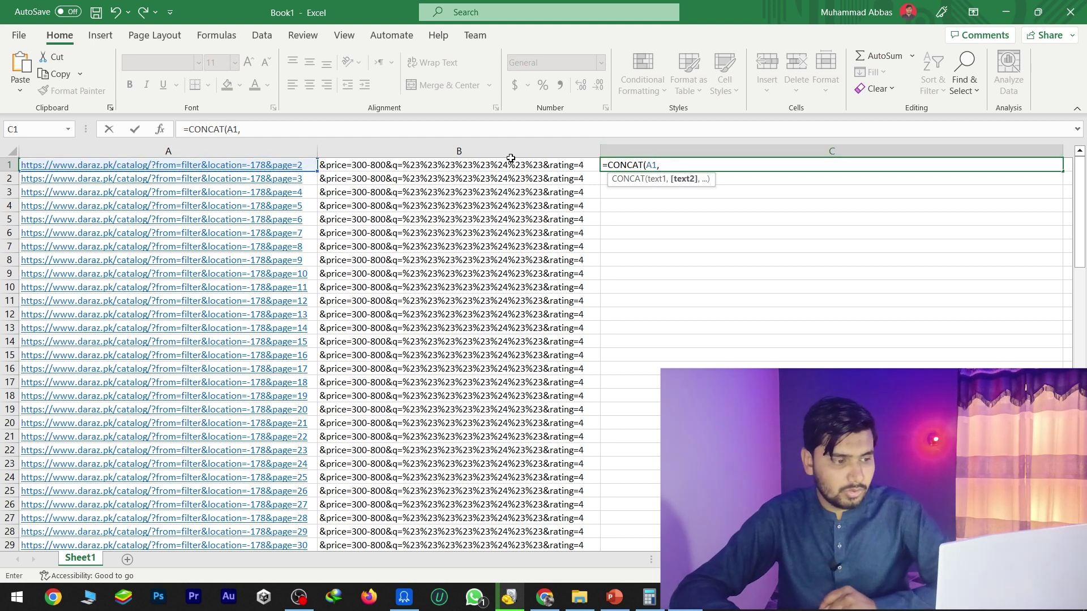
{"action": "left_click", "coordinate": [520, 167]}
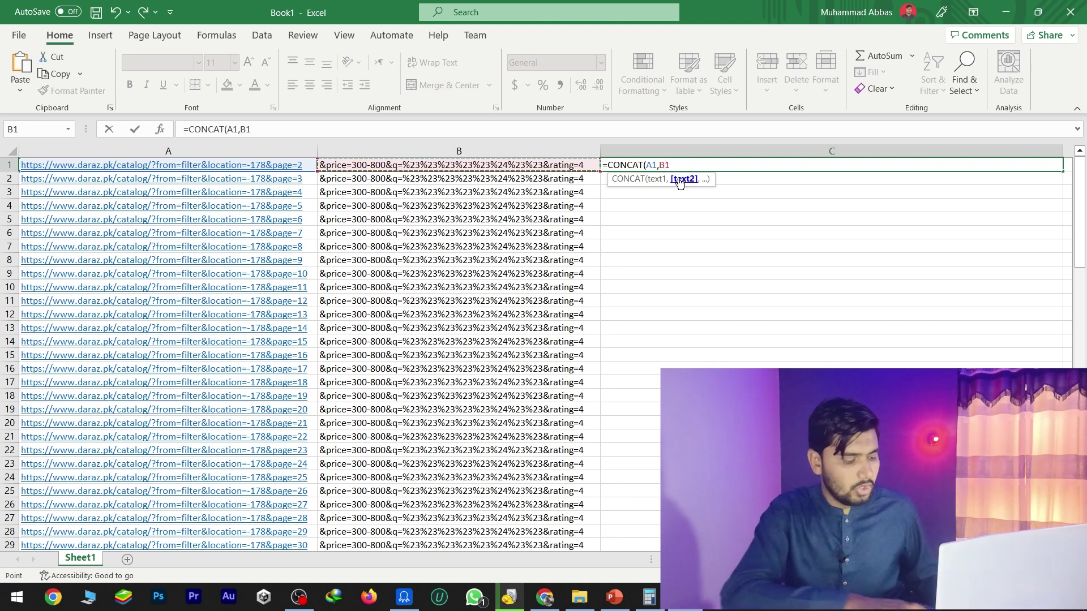
{"action": "type", "text": ")"}
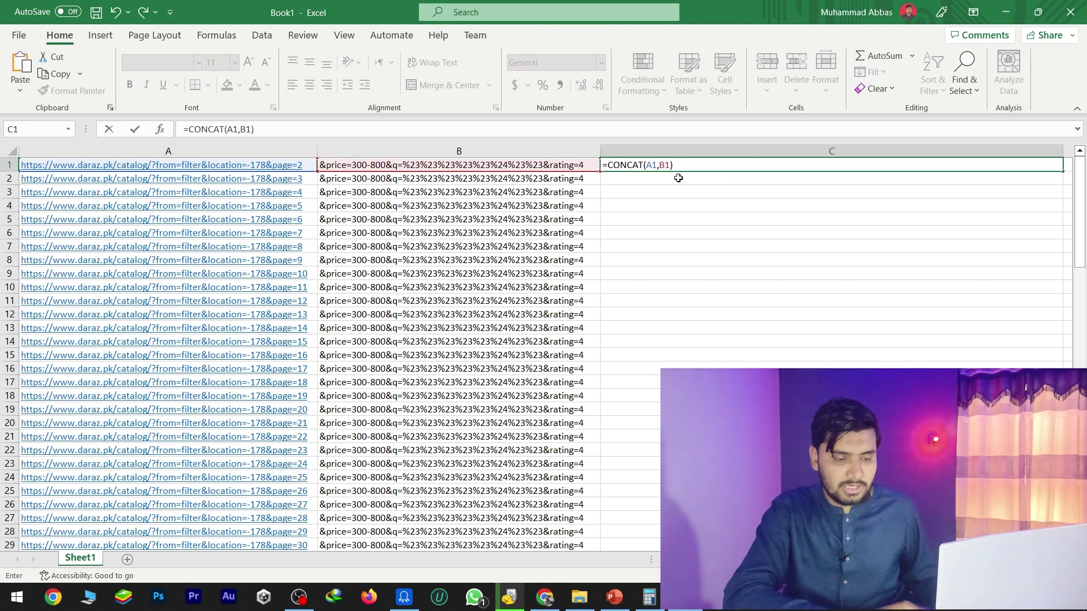
{"action": "key", "text": "Return"}
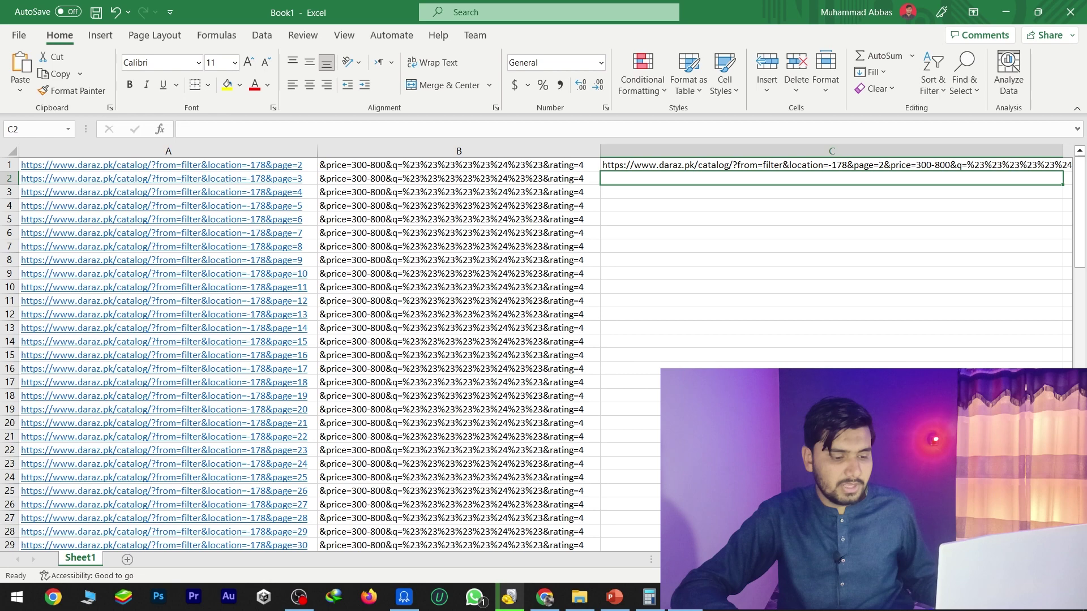
Widen column C to fit the joined URL in C1 and compare it with the Daraz page address in the browser
{"action": "scroll", "coordinate": [545, 348], "scroll_direction": "right", "scroll_amount": 5}
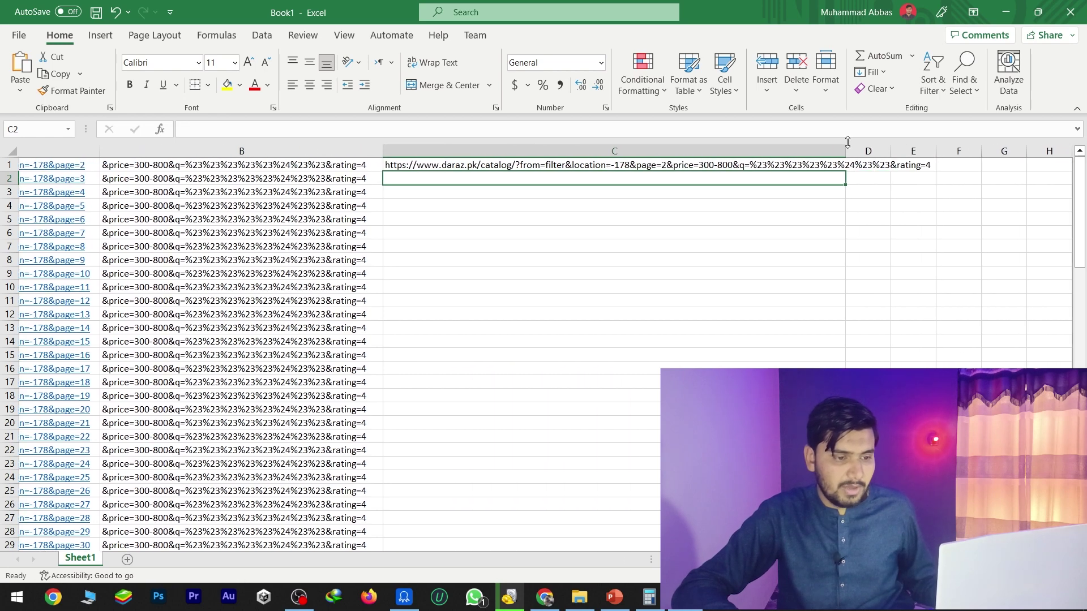
{"action": "left_click_drag", "start_coordinate": [844, 147], "coordinate": [957, 148]}
{"action": "left_click", "coordinate": [815, 164]}
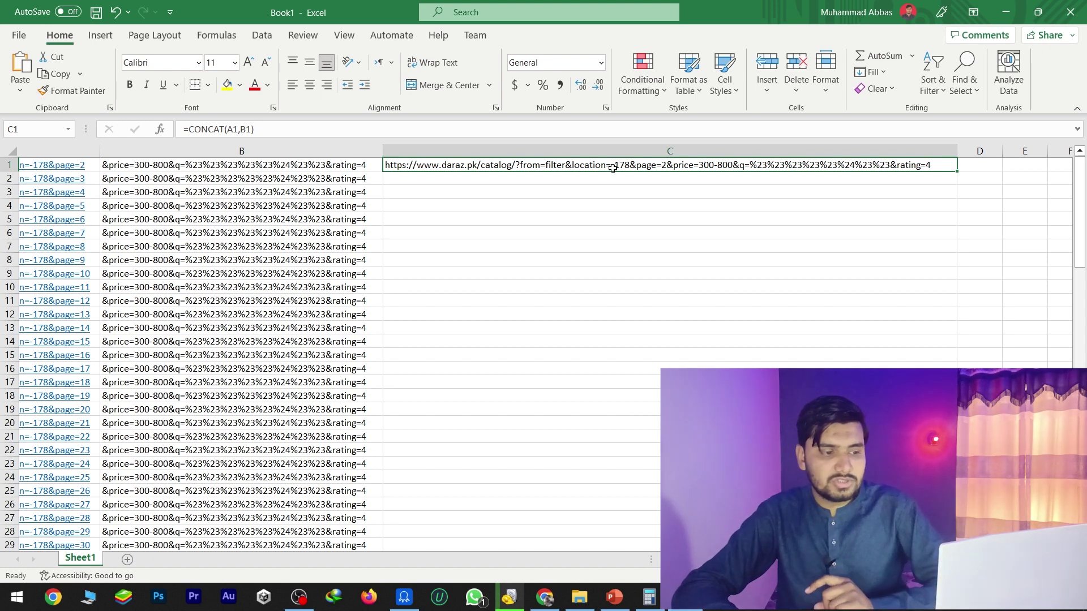
{"action": "key", "text": "alt+Tab"}
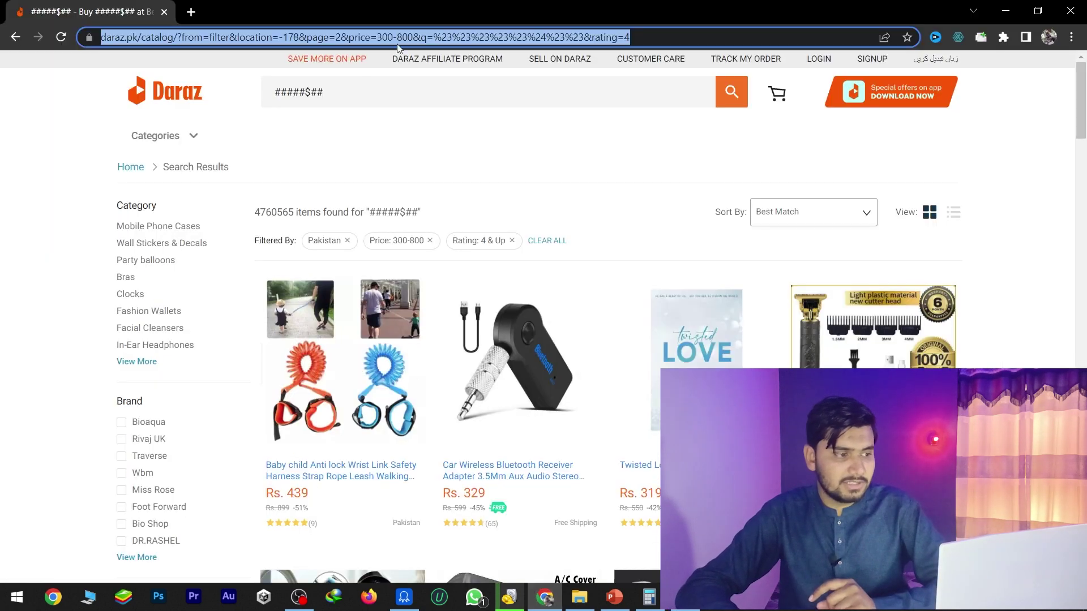
{"action": "key", "text": "alt+Tab"}
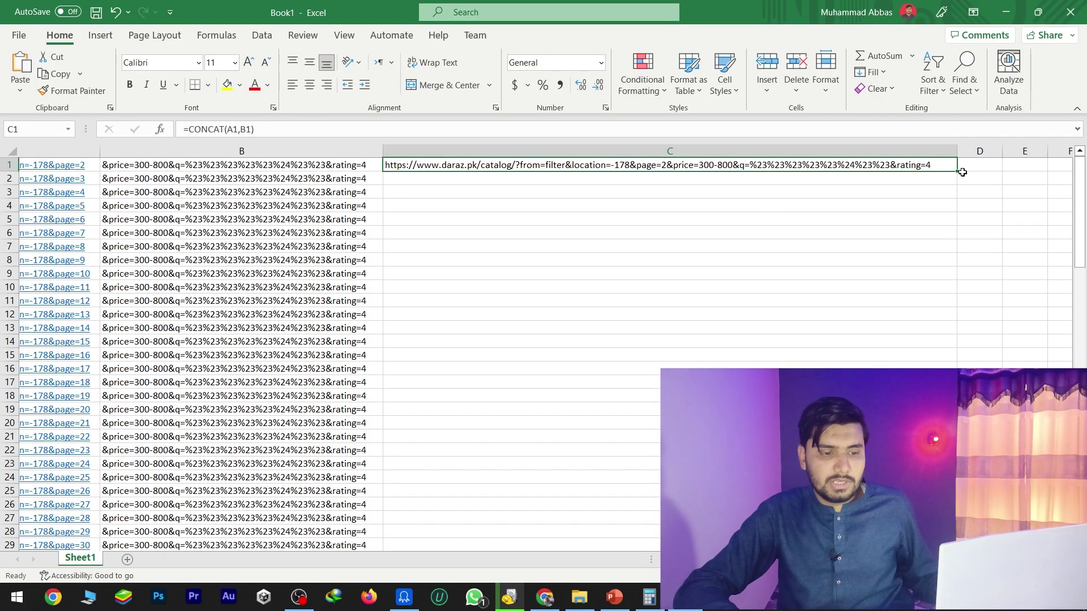
Fill the CONCAT formula from C1 down to row 100
{"action": "left_click_drag", "start_coordinate": [955, 169], "coordinate": [954, 535]}
{"action": "scroll", "coordinate": [674, 288], "scroll_direction": "up", "scroll_amount": 7}
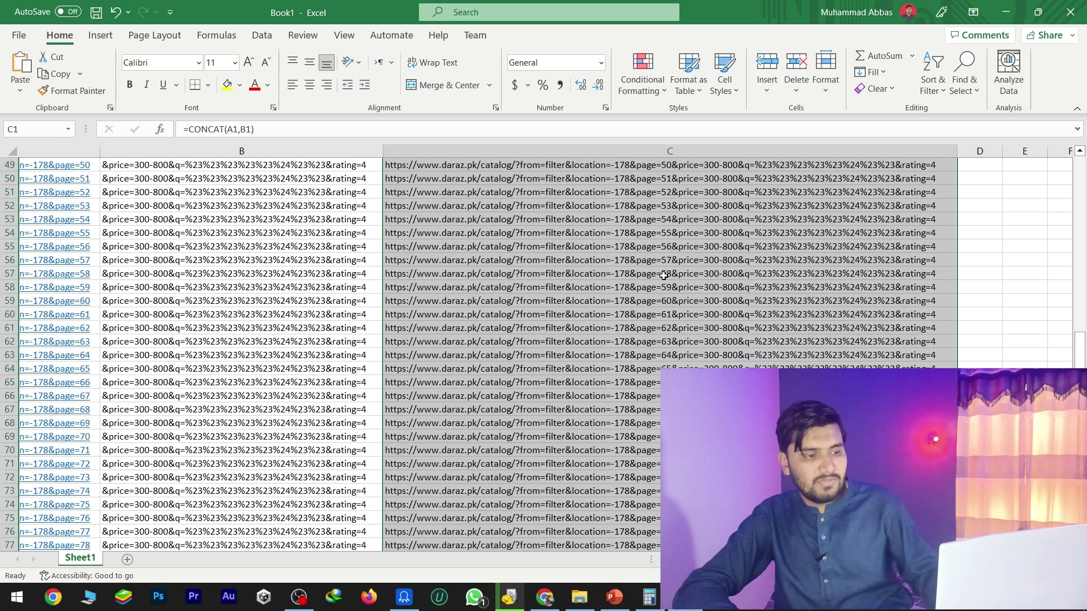
{"action": "left_click_drag", "start_coordinate": [1079, 360], "coordinate": [1080, 120]}
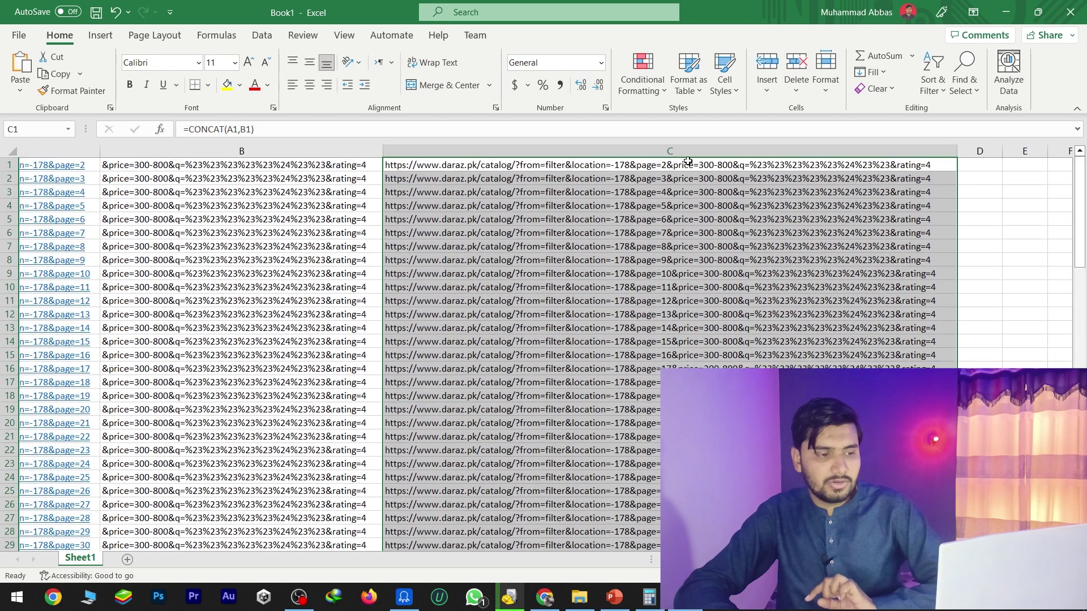
Copy the joined URLs in C1:C100, switch to Octoparse and paste them as the URL input of a new custom task
{"action": "left_click", "coordinate": [687, 164]}
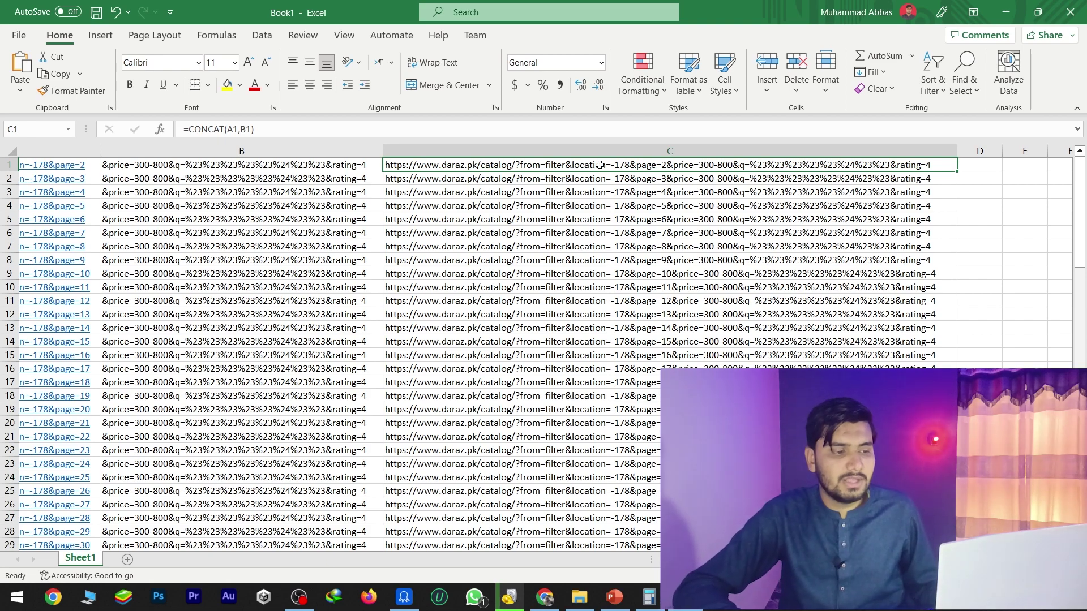
{"action": "left_click_drag", "start_coordinate": [600, 165], "coordinate": [578, 505]}
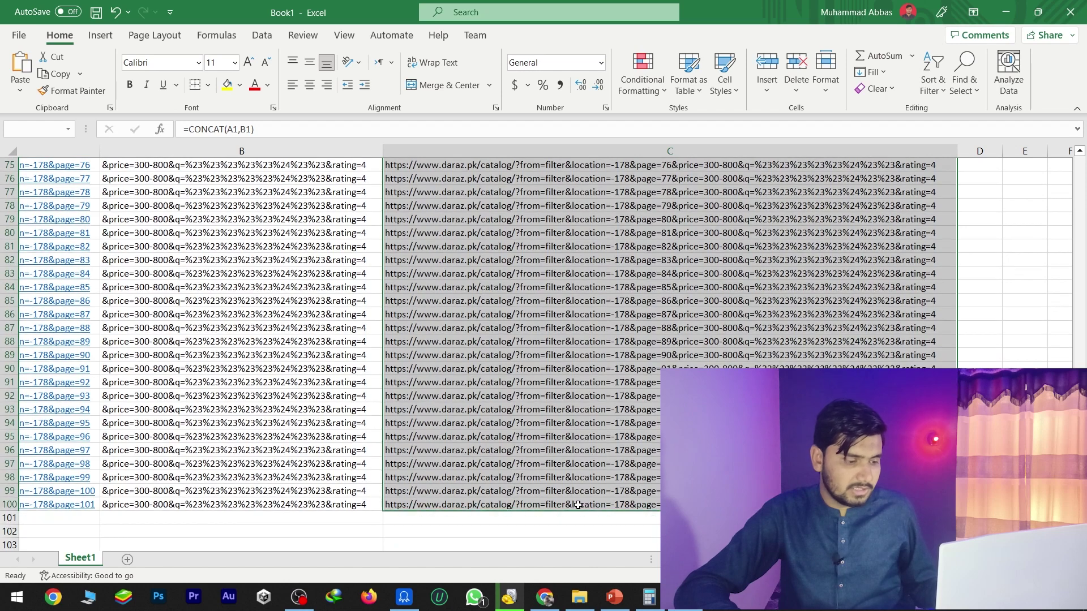
{"action": "key", "text": "ctrl+c"}
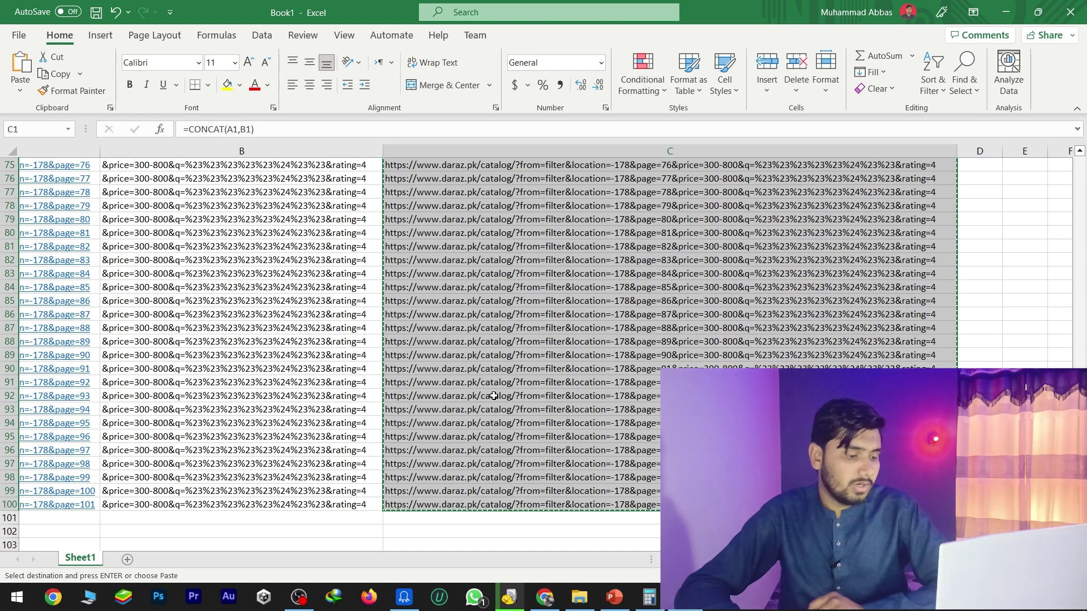
{"action": "left_click", "coordinate": [403, 601]}
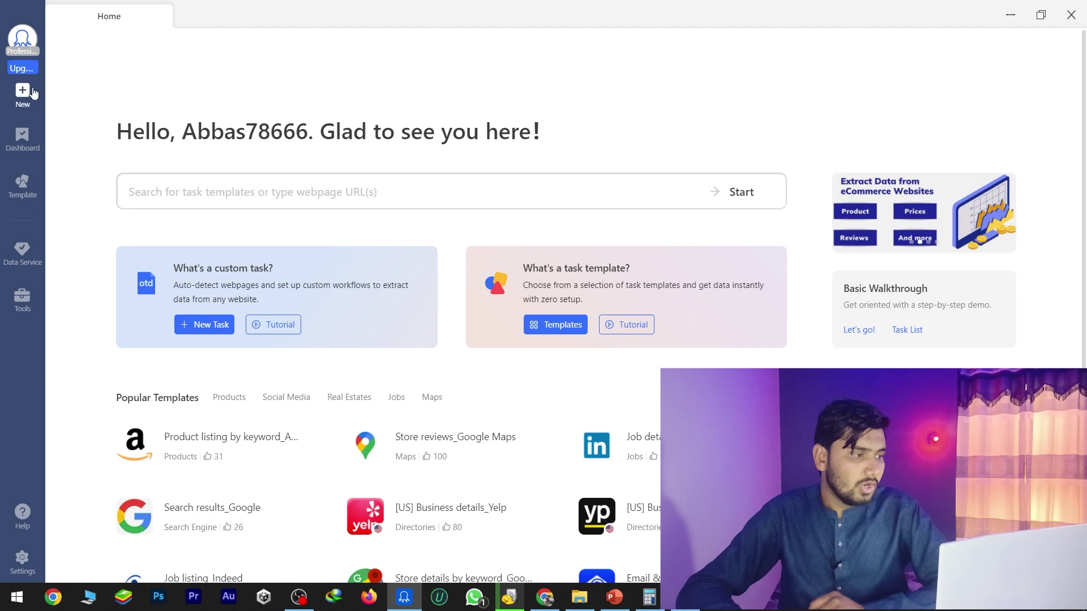
{"action": "left_click", "coordinate": [24, 92]}
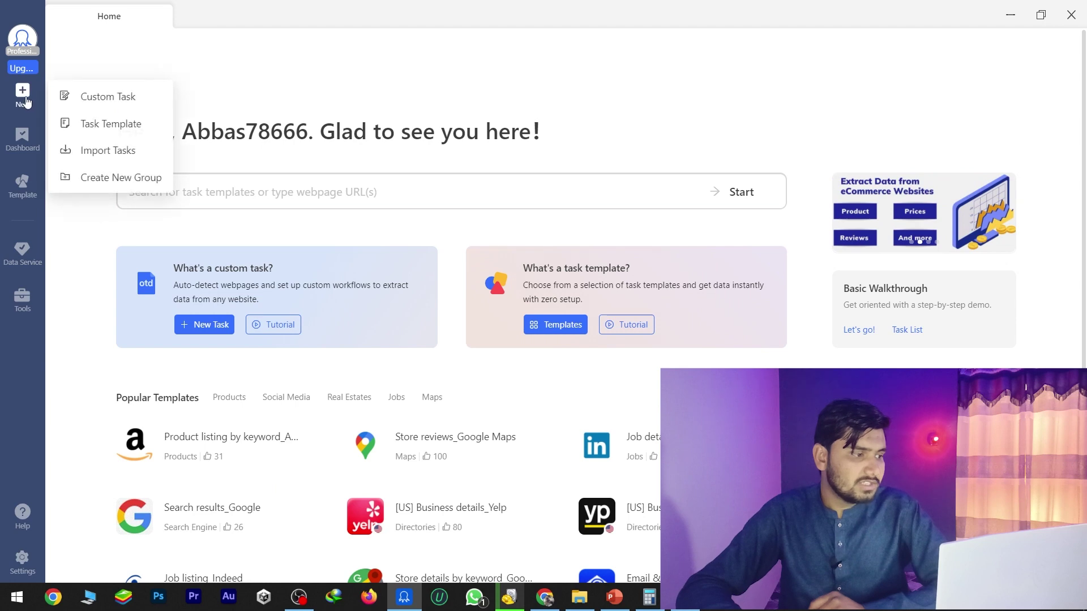
{"action": "left_click", "coordinate": [130, 99]}
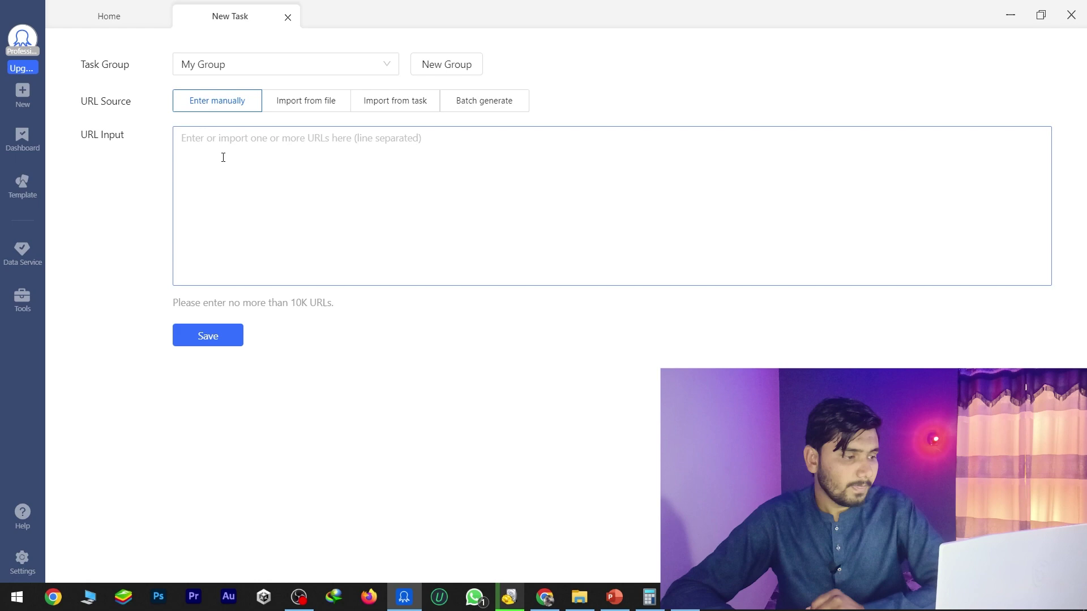
{"action": "left_click", "coordinate": [192, 149]}
{"action": "key", "text": "ctrl+v"}
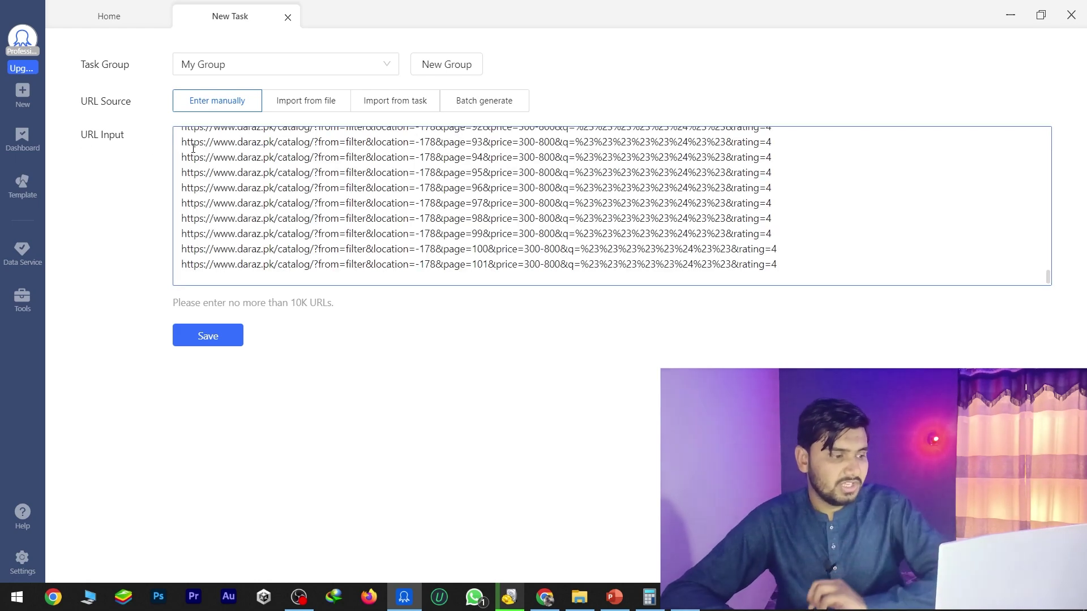
Save the new task with the pasted Daraz URLs and cancel the webpage auto-detection
{"action": "left_click", "coordinate": [316, 306]}
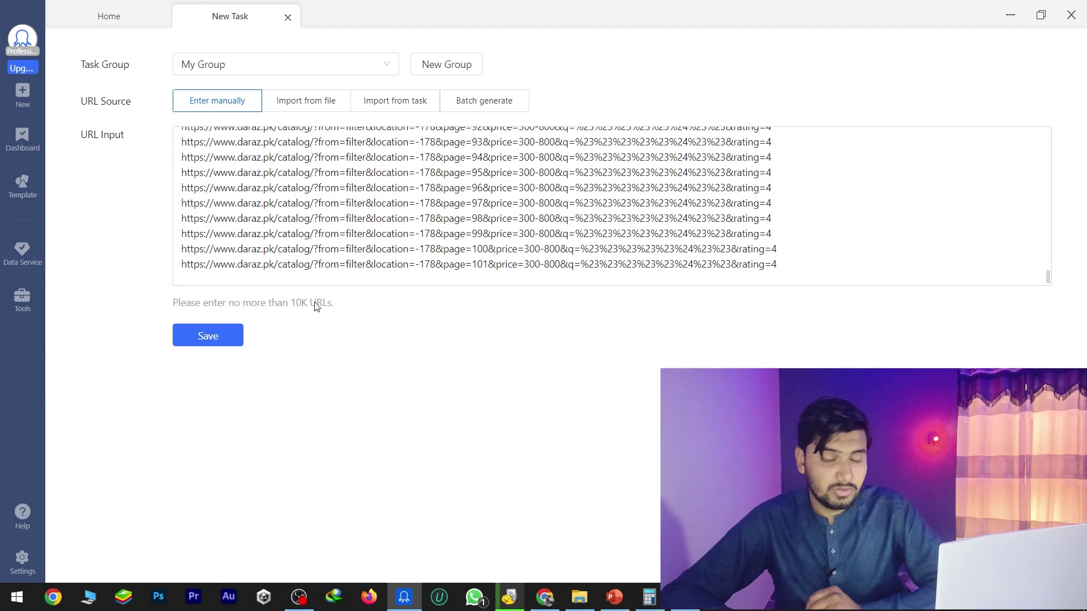
{"action": "left_click", "coordinate": [399, 261]}
{"action": "scroll", "coordinate": [604, 238], "scroll_direction": "up", "scroll_amount": 20}
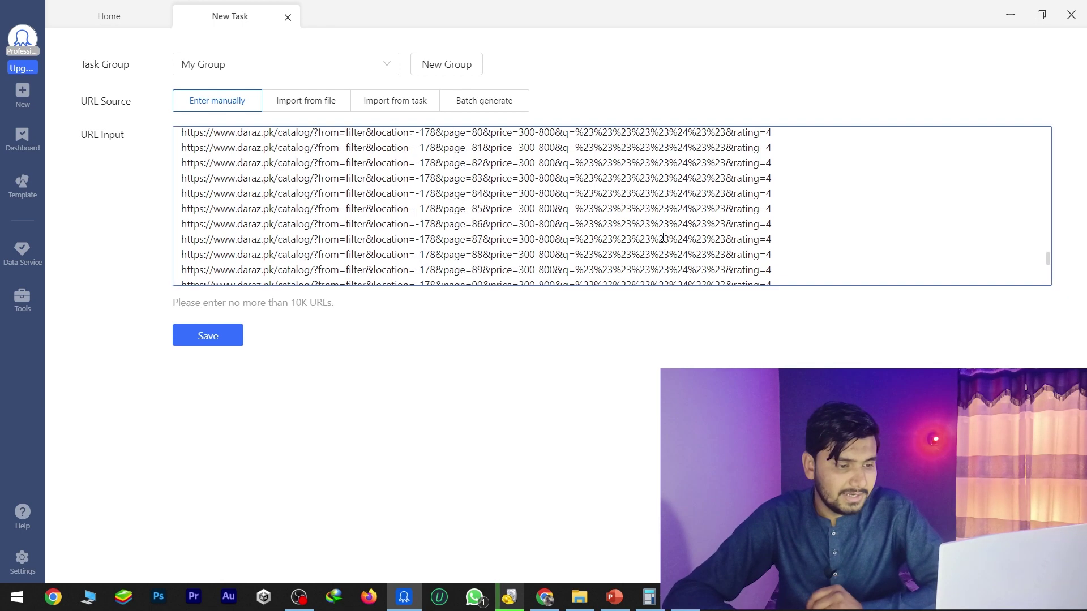
{"action": "scroll", "coordinate": [662, 241], "scroll_direction": "down", "scroll_amount": 13}
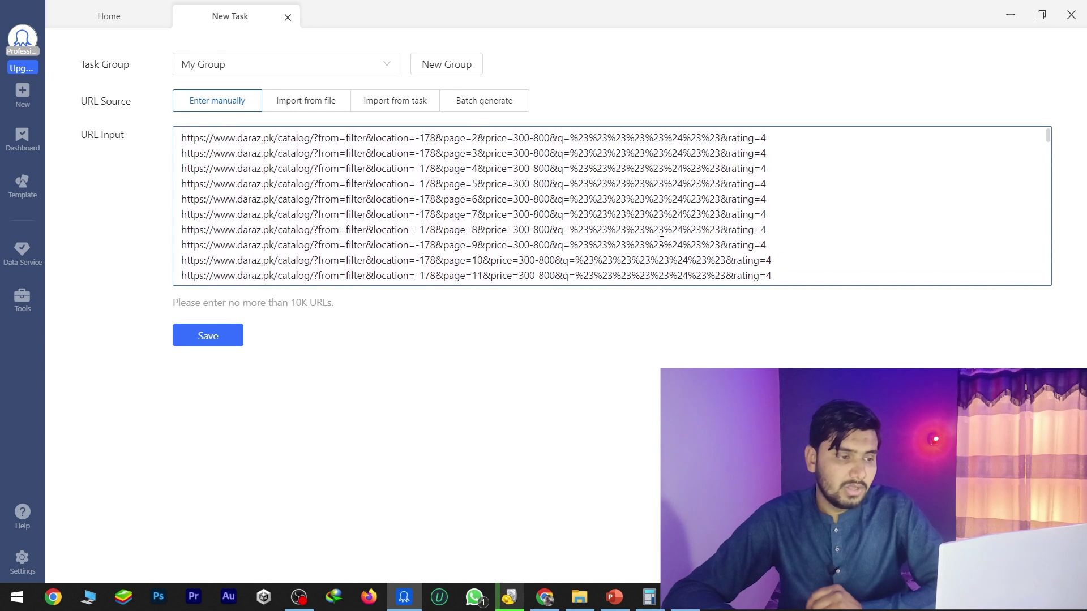
{"action": "scroll", "coordinate": [660, 240], "scroll_direction": "down", "scroll_amount": 8}
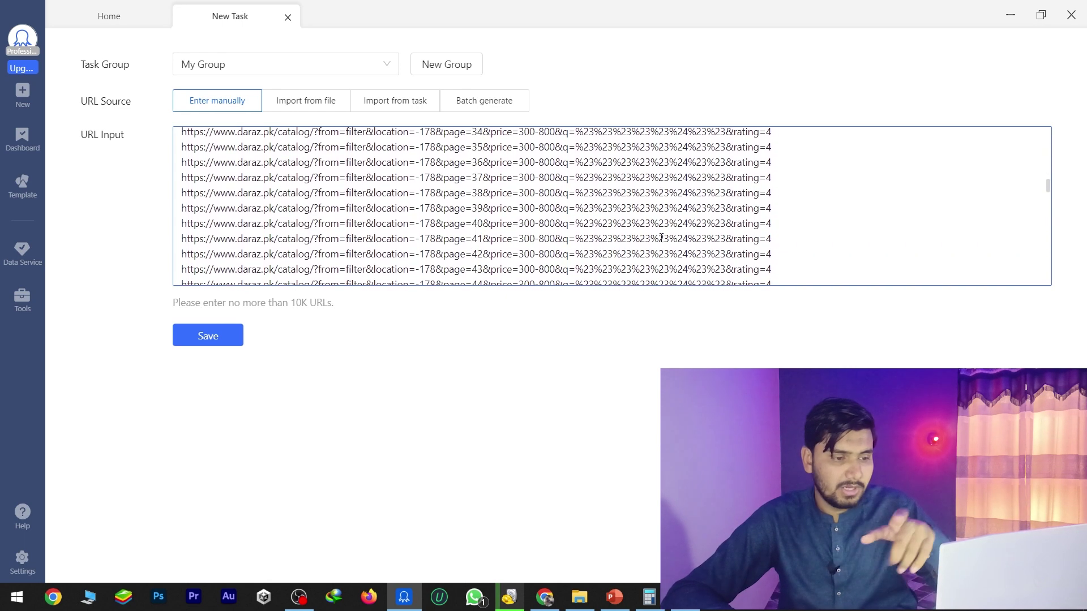
{"action": "left_click", "coordinate": [204, 338]}
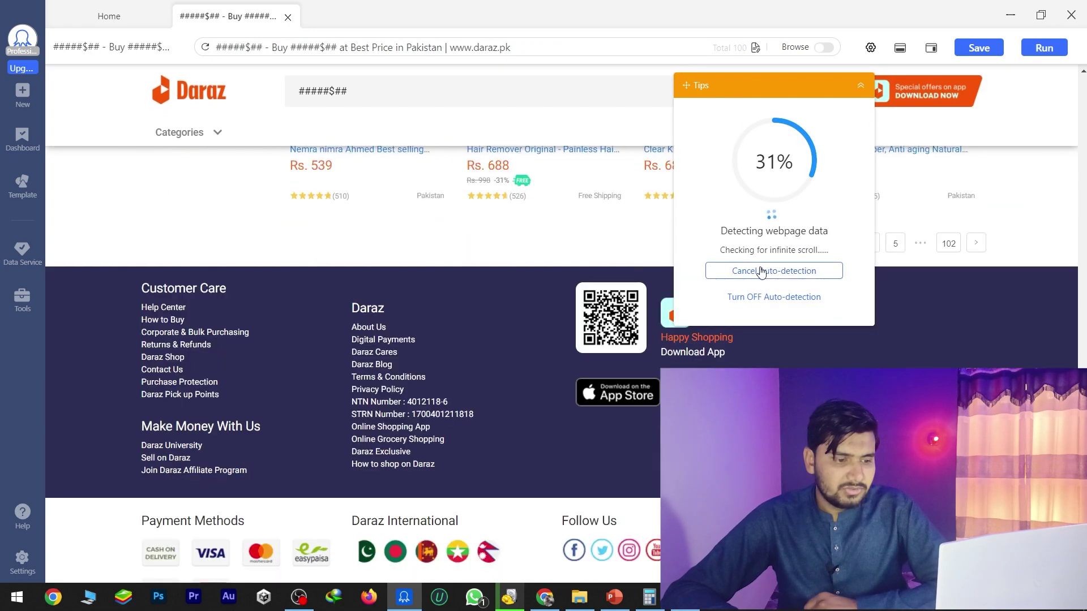
{"action": "left_click", "coordinate": [756, 271]}
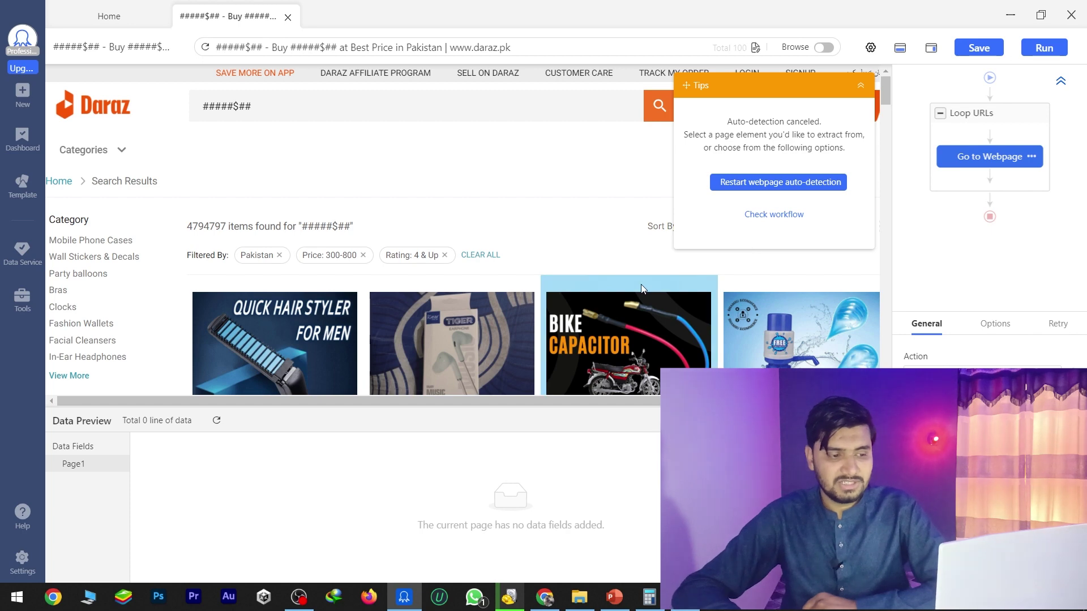
Select the first product's title link together with all similar links and extract data from the selection
{"action": "scroll", "coordinate": [538, 317], "scroll_direction": "down", "scroll_amount": 3}
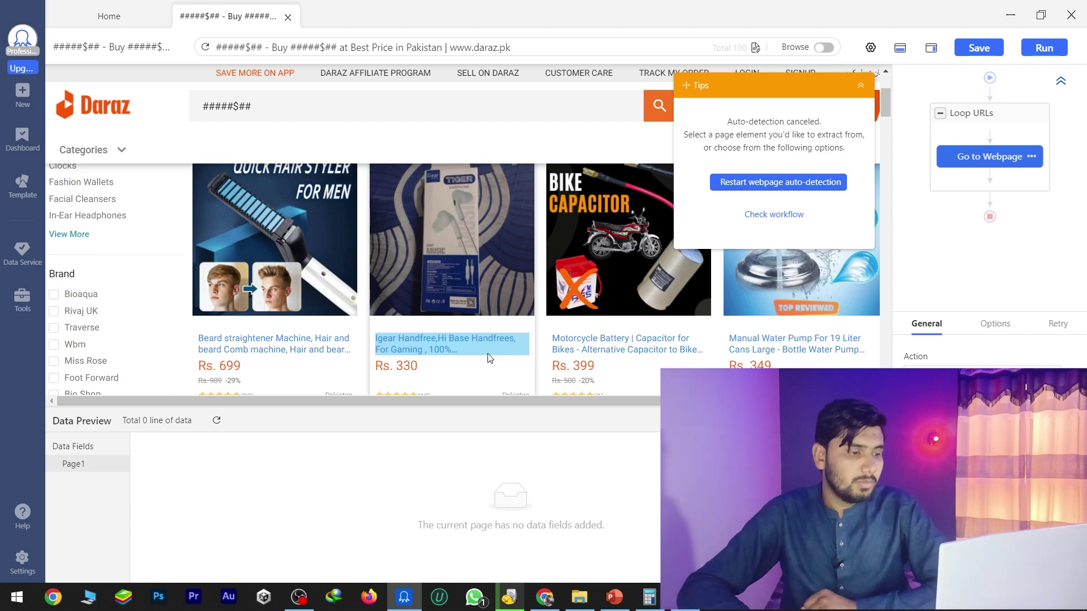
{"action": "scroll", "coordinate": [489, 358], "scroll_direction": "down", "scroll_amount": 3}
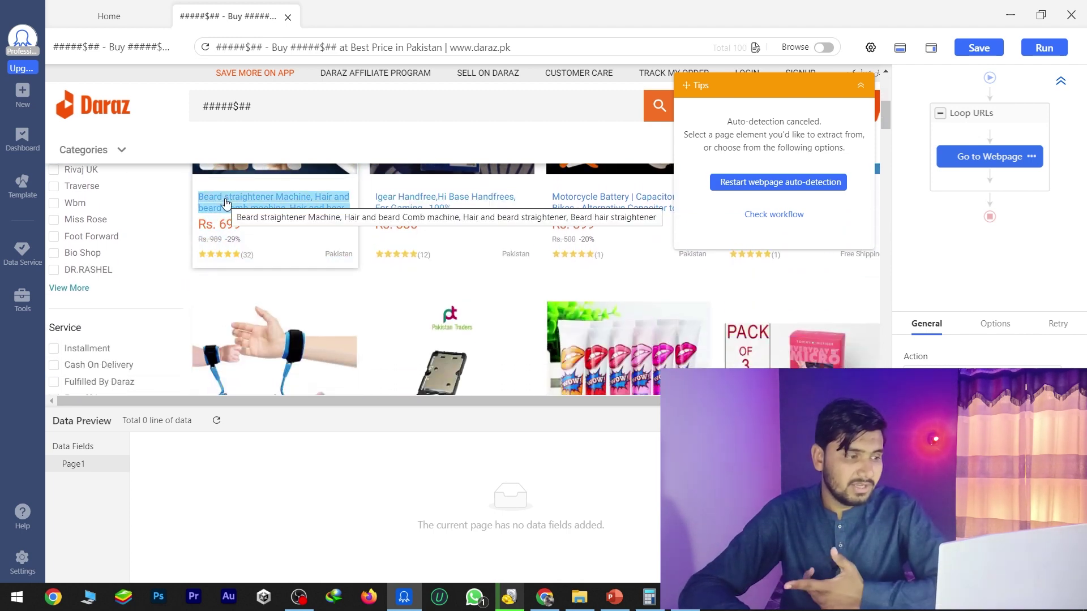
{"action": "left_click", "coordinate": [226, 202]}
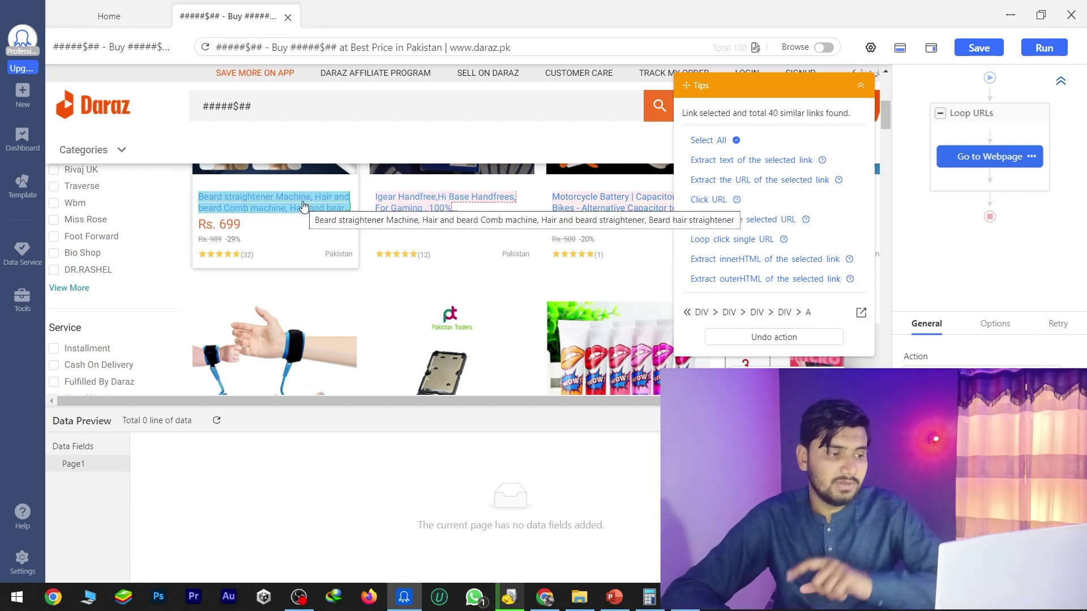
{"action": "left_click", "coordinate": [708, 140]}
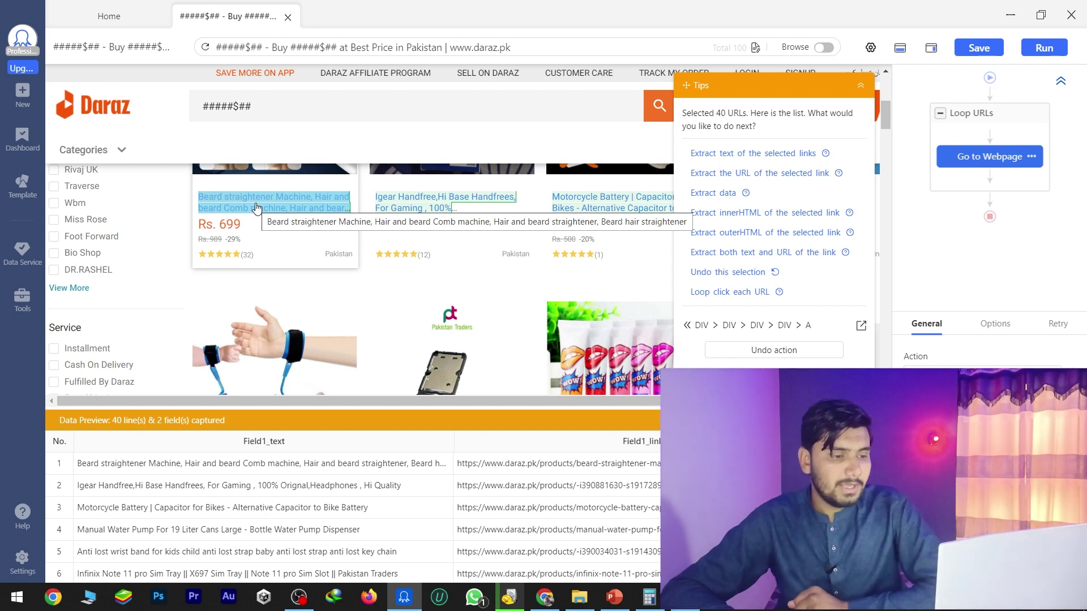
{"action": "left_click", "coordinate": [728, 195]}
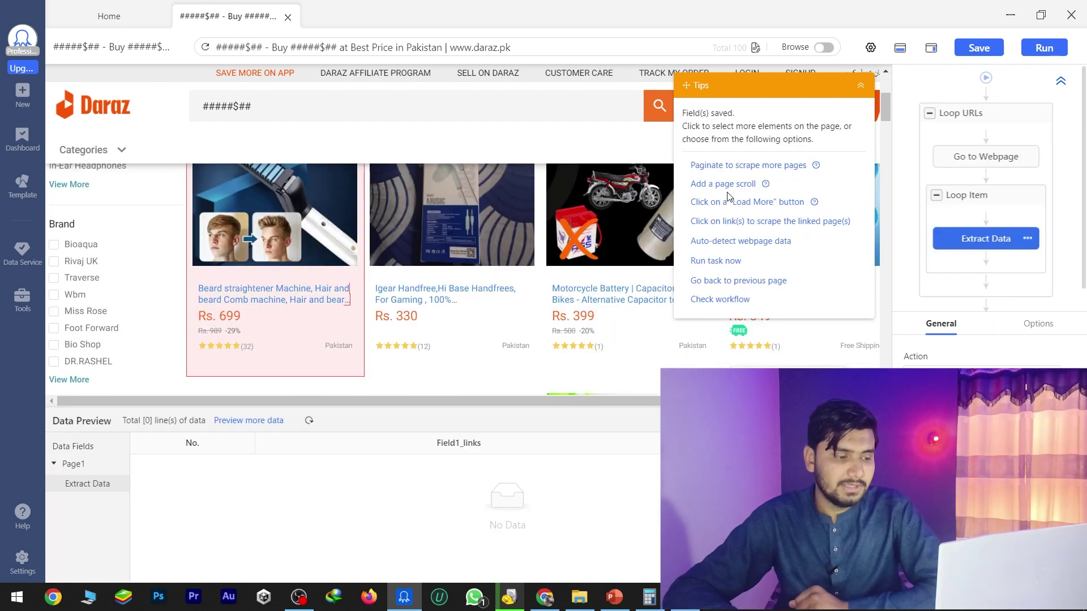
Rename the extracted title-link field in the data preview as ProductName
{"action": "scroll", "coordinate": [436, 481], "scroll_direction": "down", "scroll_amount": 3}
{"action": "scroll", "coordinate": [377, 488], "scroll_direction": "up", "scroll_amount": 3}
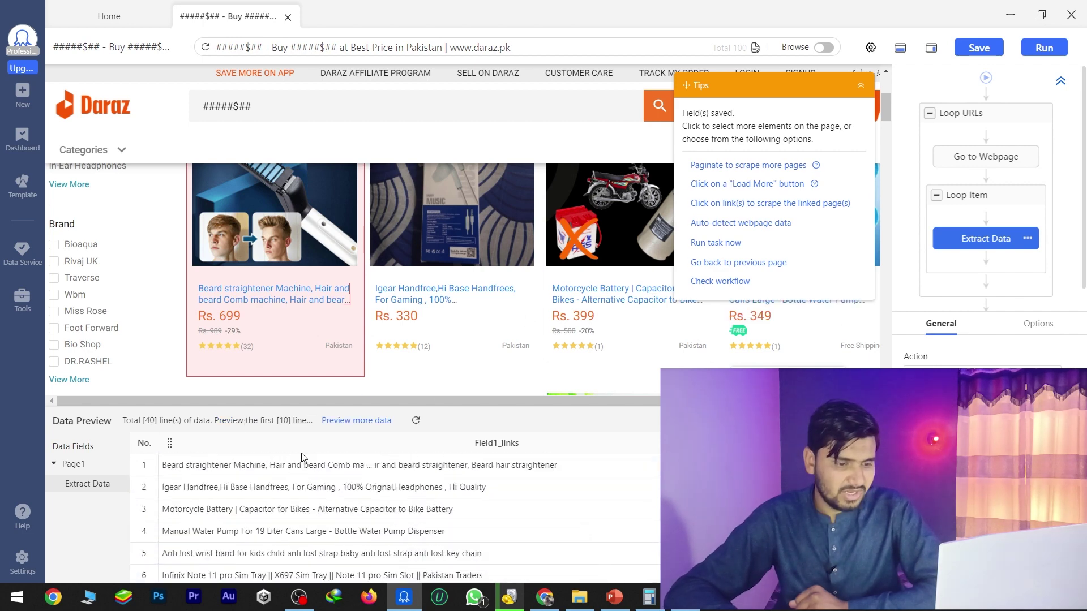
{"action": "double_click", "coordinate": [494, 444]}
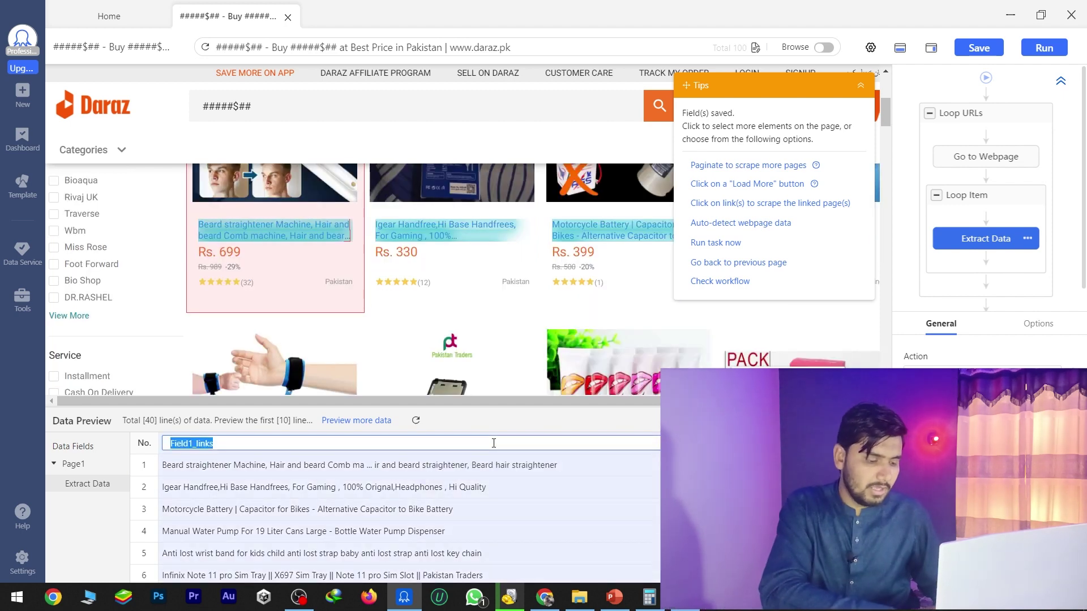
{"action": "type", "text": "ProductName"}
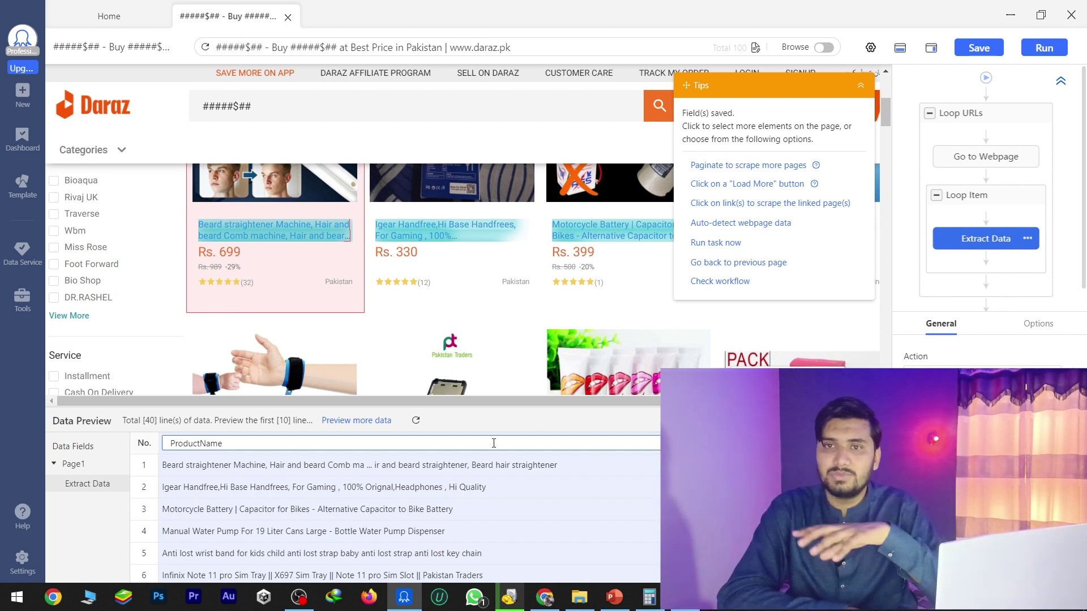
{"action": "key", "text": "Return"}
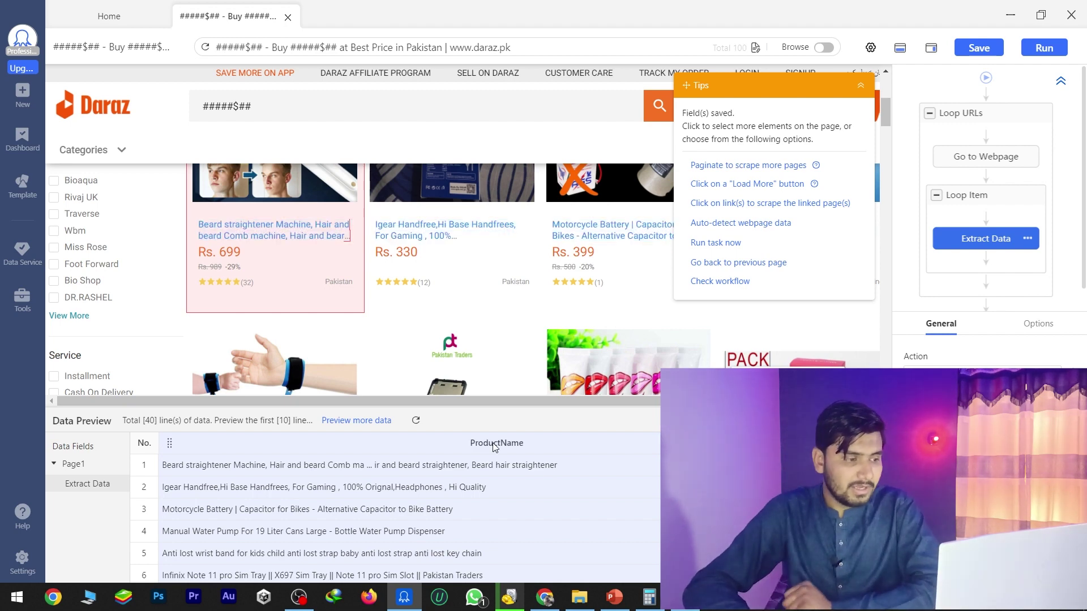
Extract the URLs of all selected product title links as a new field and name it URL
{"action": "left_click", "coordinate": [272, 235]}
{"action": "left_click", "coordinate": [697, 139]}
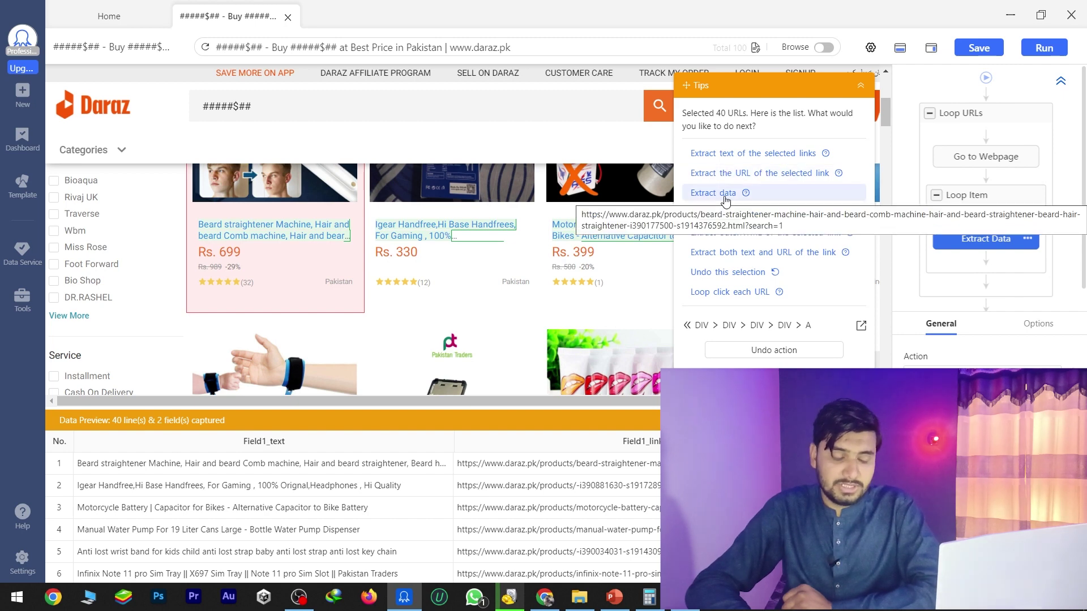
{"action": "left_click", "coordinate": [785, 174]}
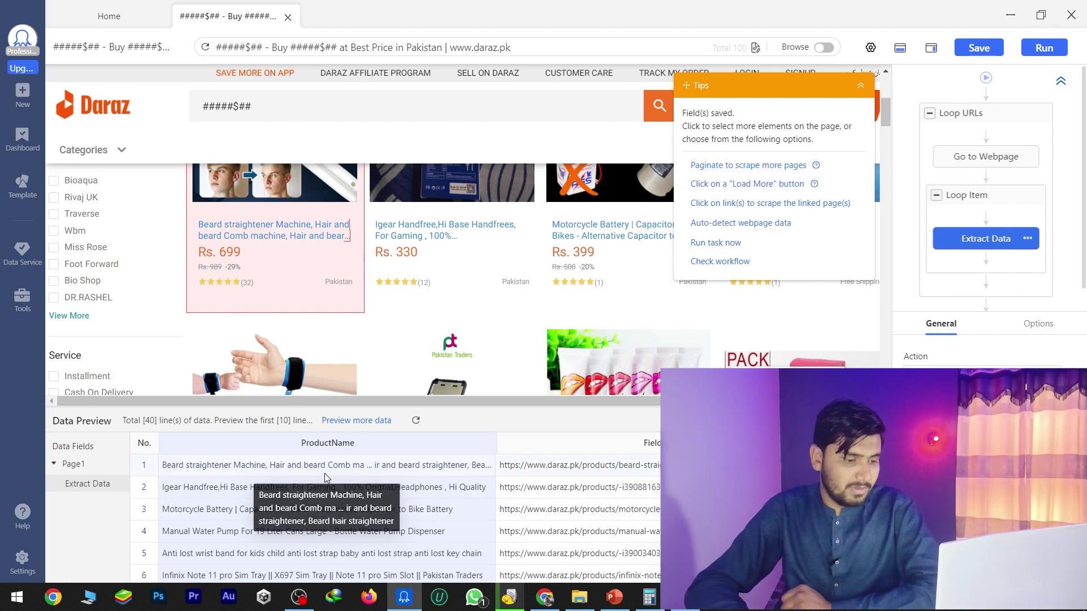
{"action": "double_click", "coordinate": [566, 443]}
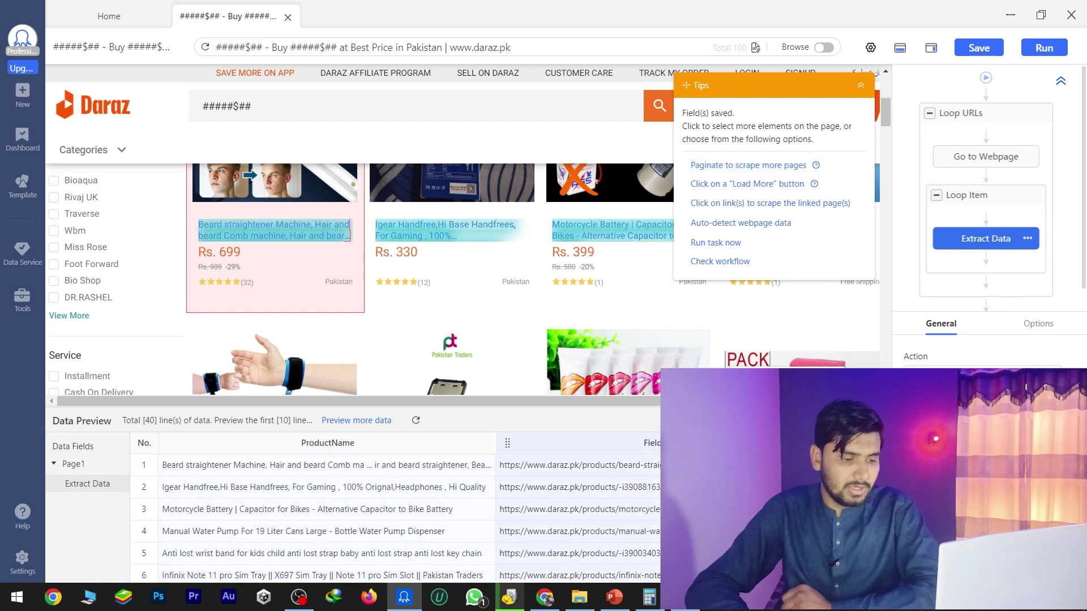
{"action": "type", "text": "URL"}
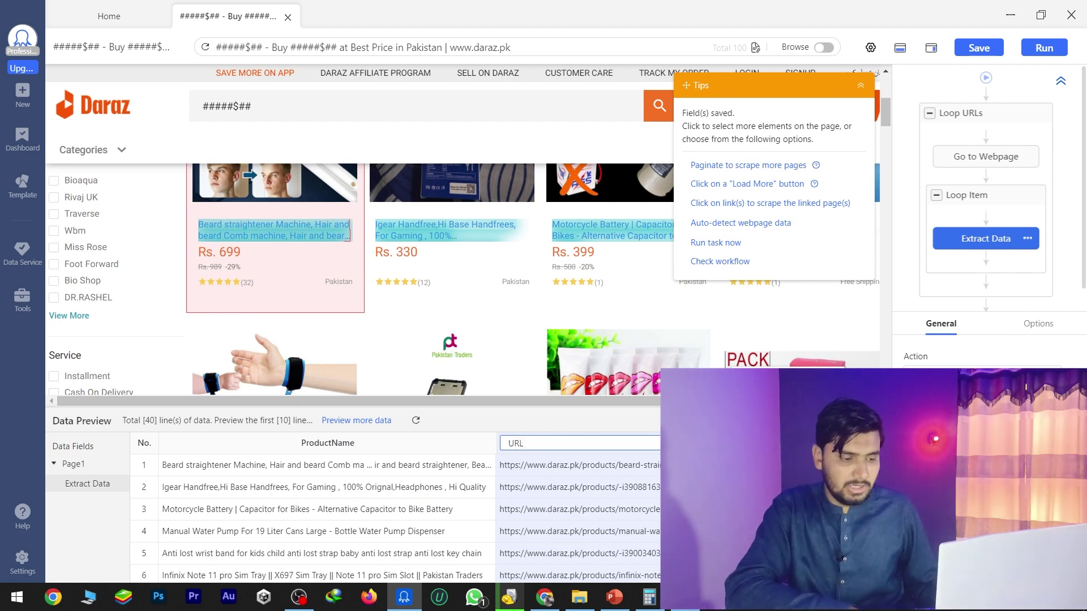
{"action": "key", "text": "Return"}
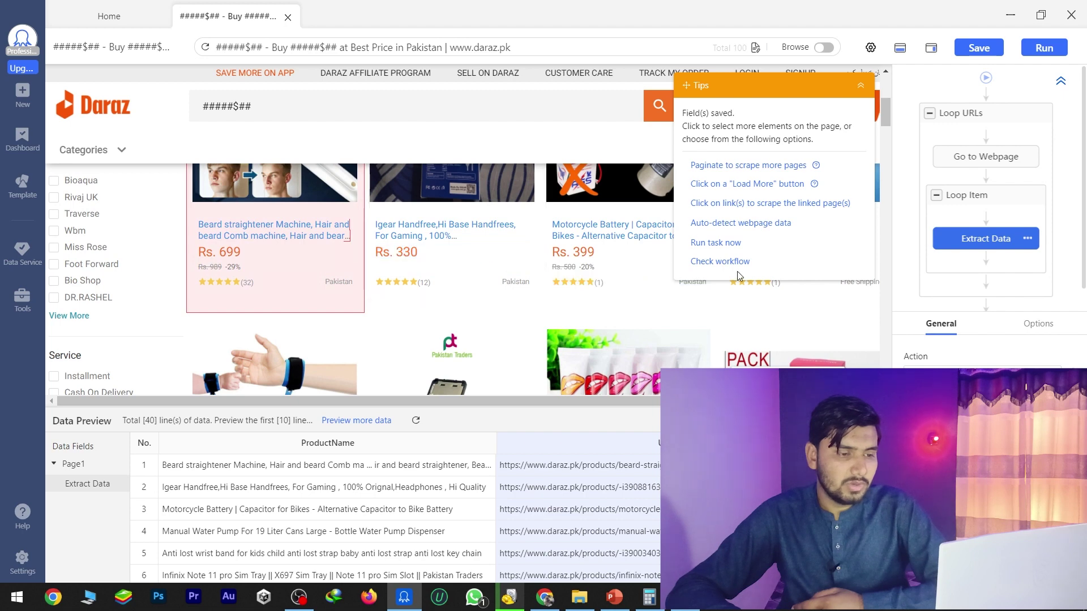
Extract the text of all product prices, starting from the first product's current price, and name the field SalePrice
{"action": "mouse_move", "coordinate": [737, 82]}
{"action": "left_mouse_down"}
{"action": "mouse_move", "coordinate": [946, 82]}
{"action": "mouse_move", "coordinate": [731, 85]}
{"action": "left_mouse_up"}
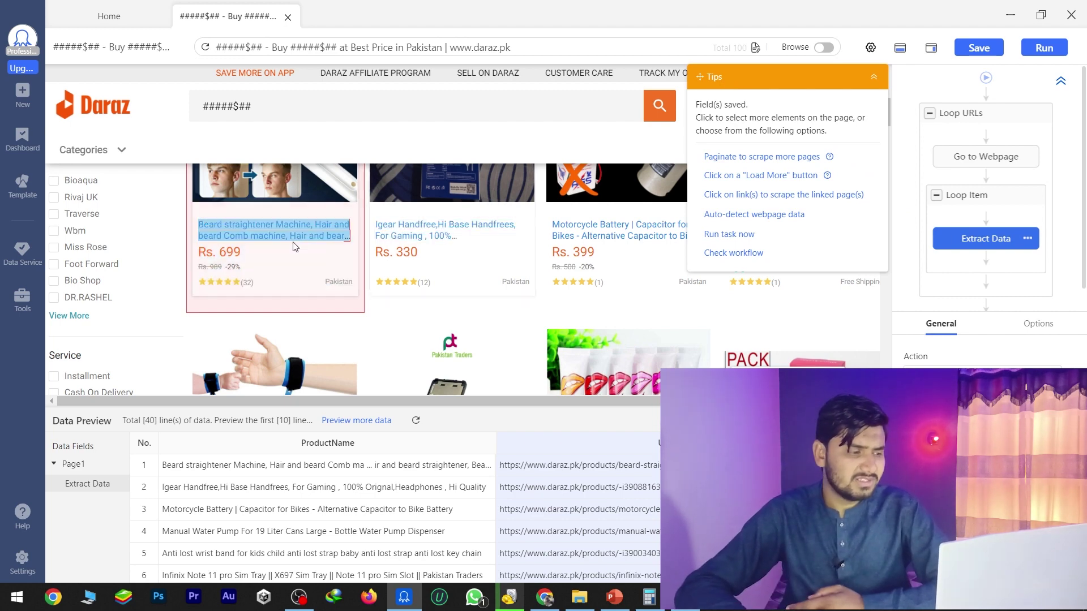
{"action": "left_click", "coordinate": [236, 252]}
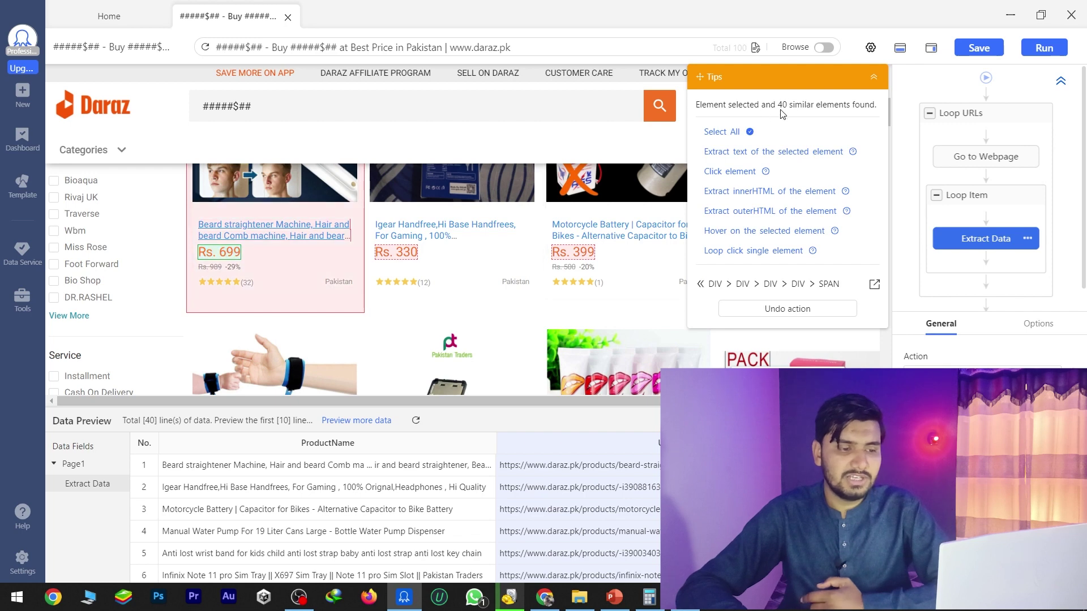
{"action": "left_click", "coordinate": [721, 132]}
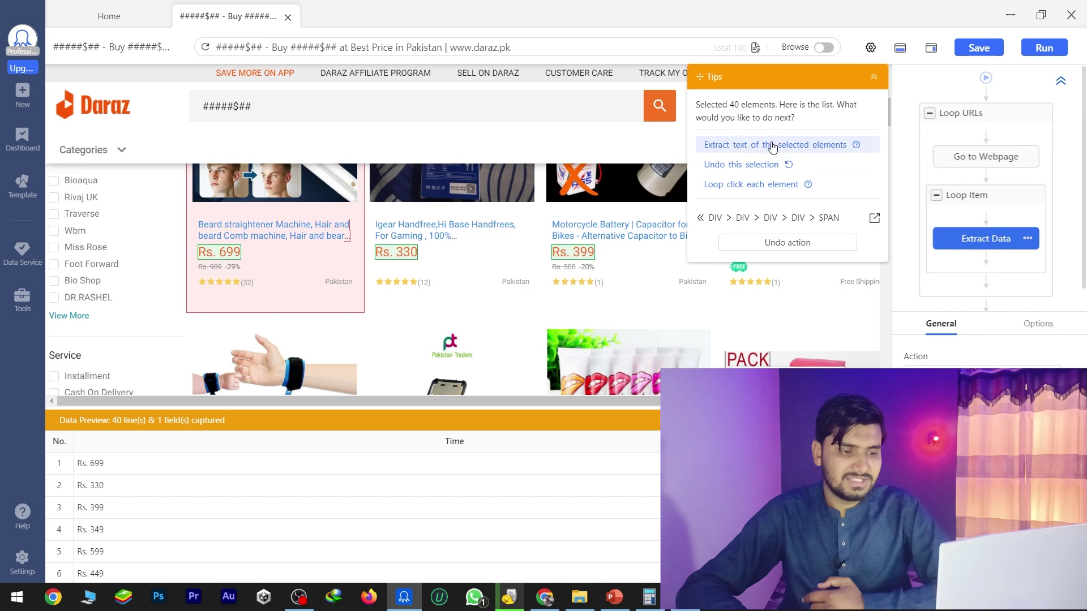
{"action": "left_click", "coordinate": [786, 148]}
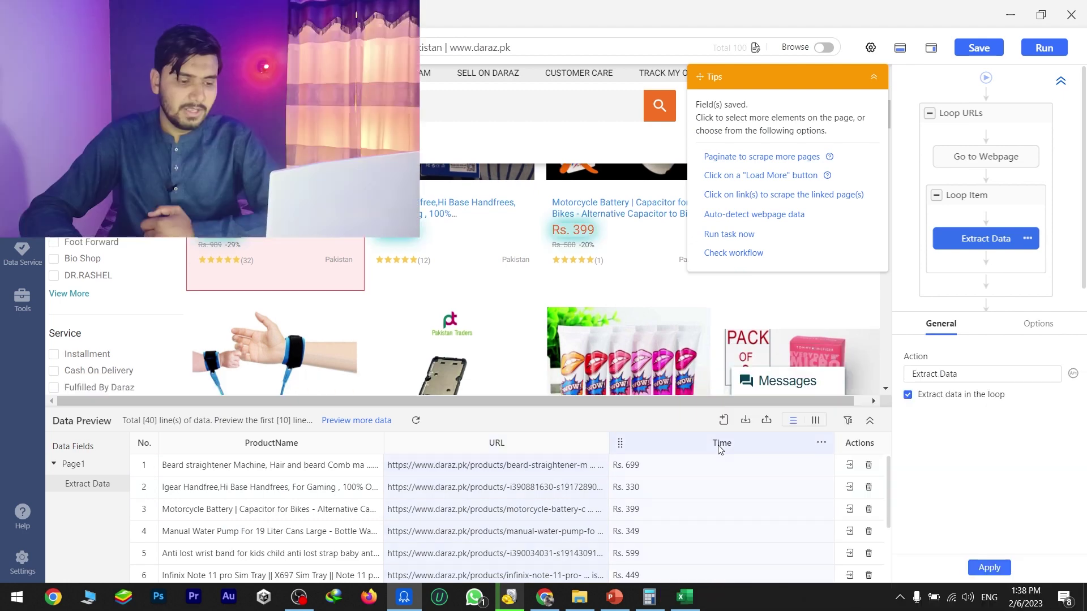
{"action": "double_click", "coordinate": [673, 443]}
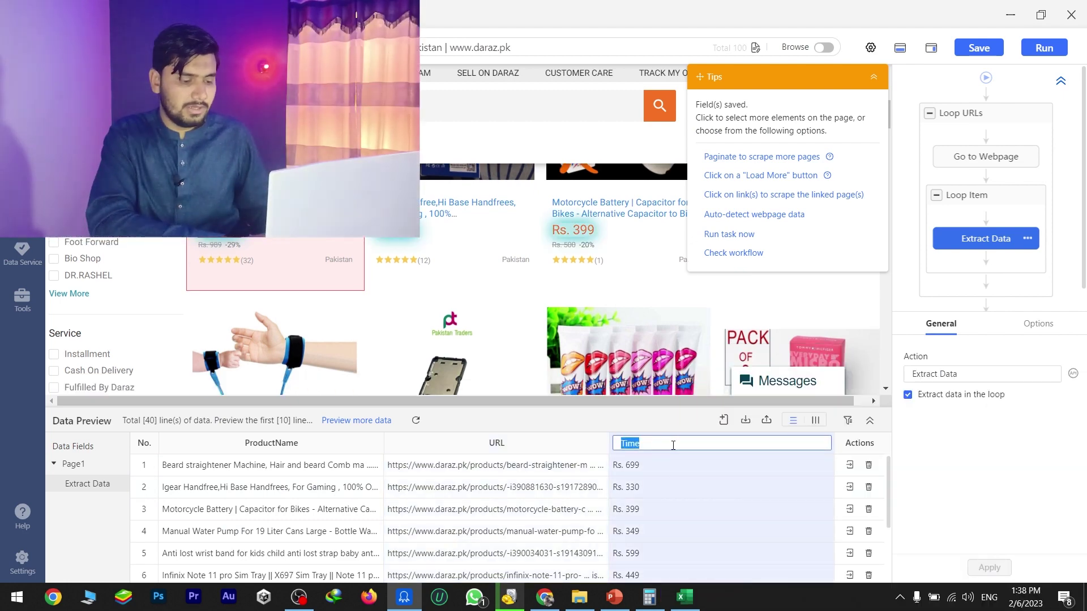
{"action": "type", "text": "Sale"}
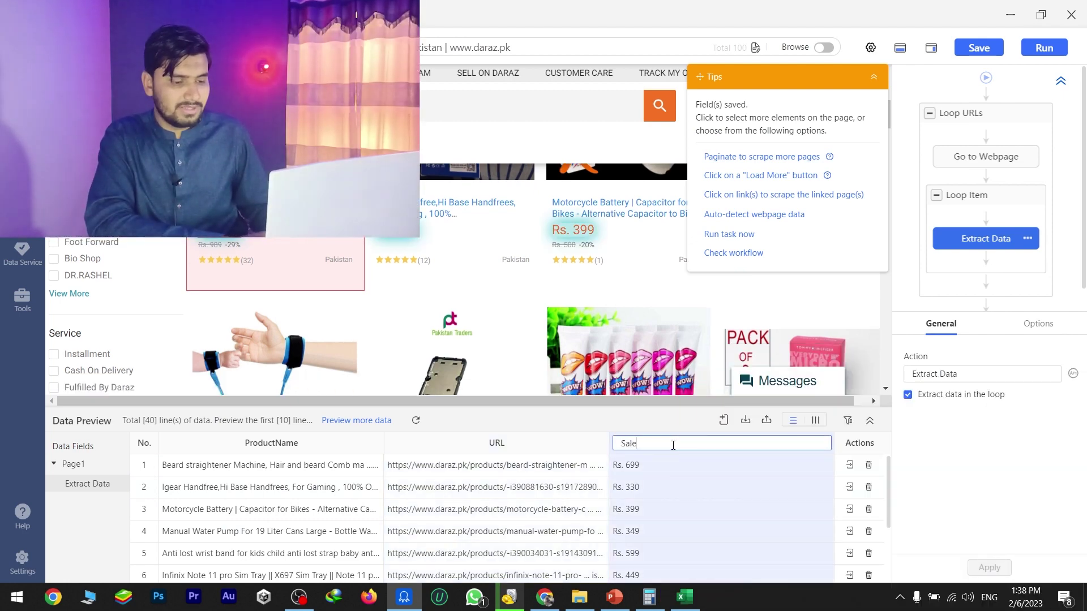
{"action": "type", "text": "Price"}
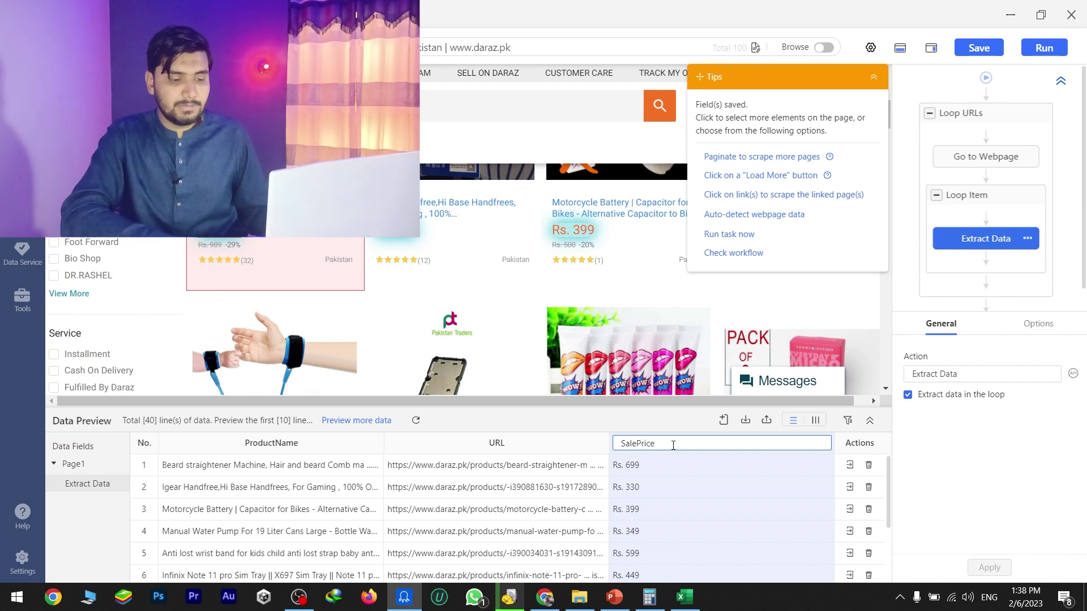
{"action": "key", "text": "Return"}
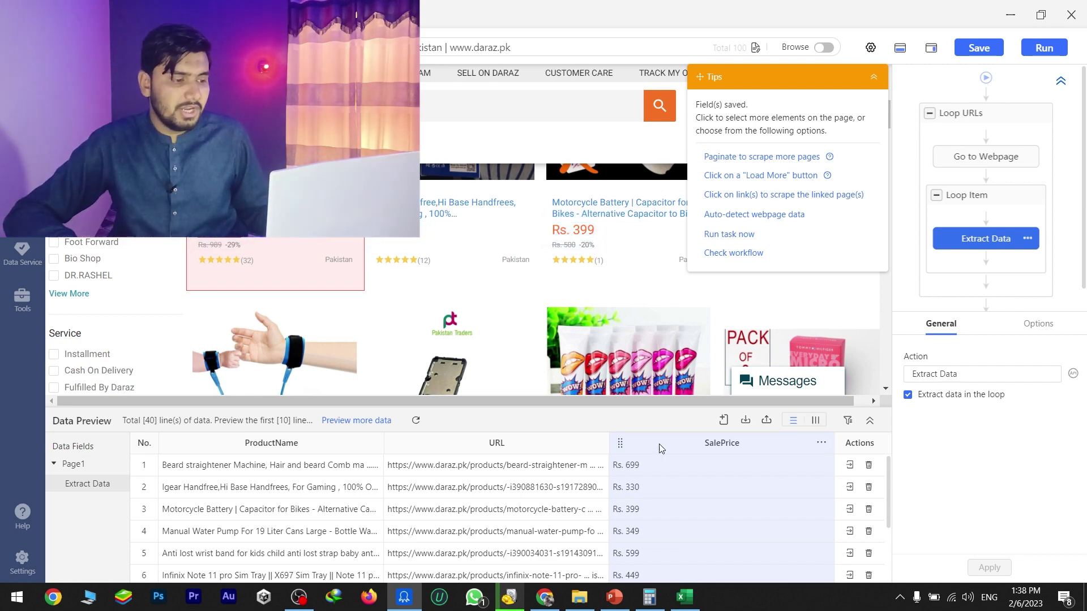
Extract the text of all review counts beside the star ratings and name the field ReviewCount
{"action": "left_click", "coordinate": [247, 262]}
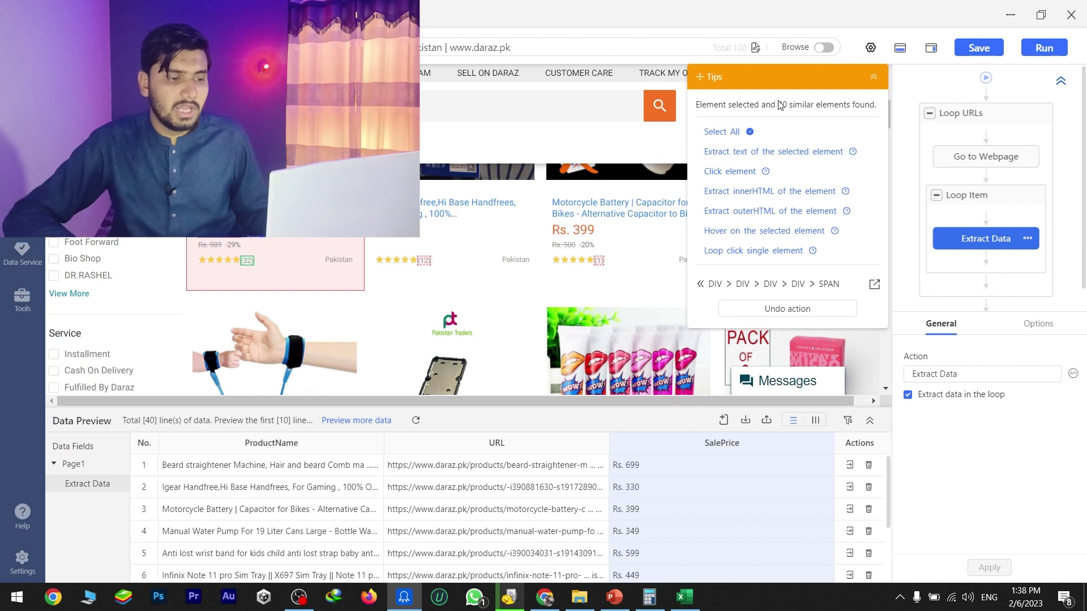
{"action": "left_click", "coordinate": [729, 132]}
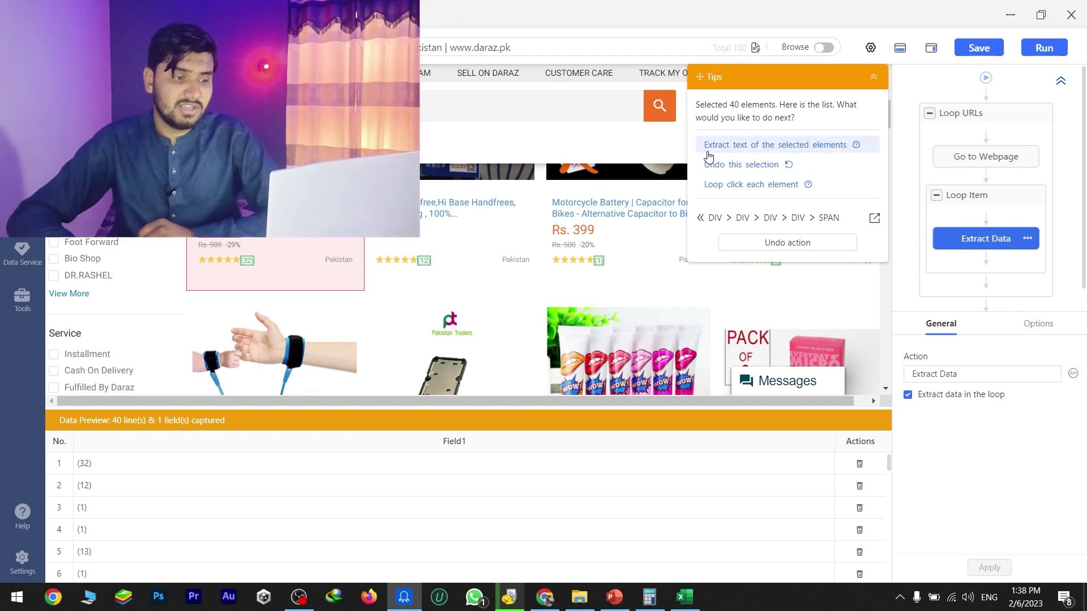
{"action": "left_click", "coordinate": [801, 150]}
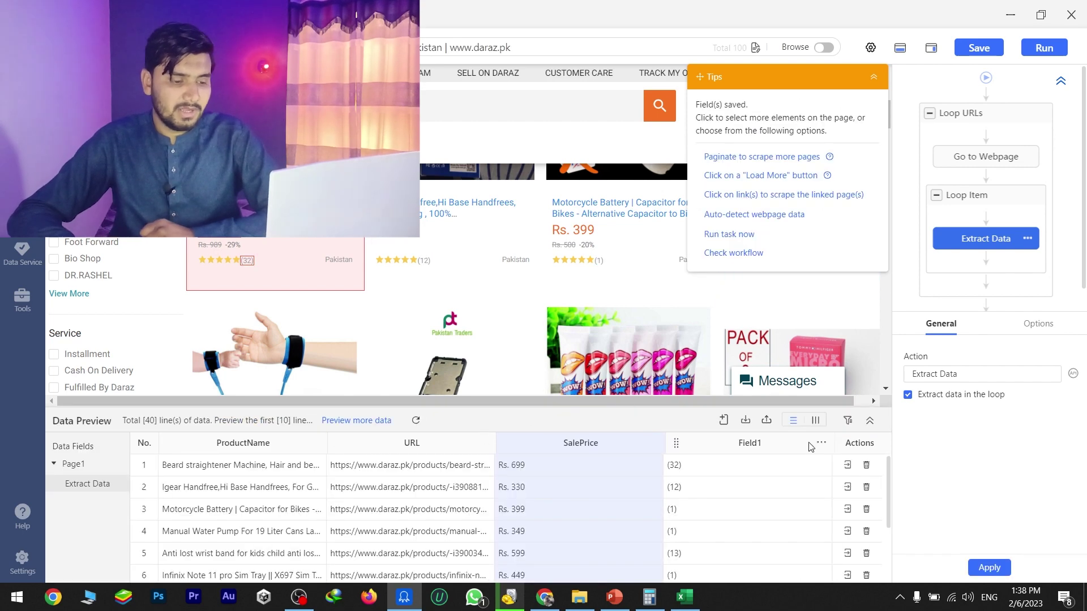
{"action": "double_click", "coordinate": [752, 443]}
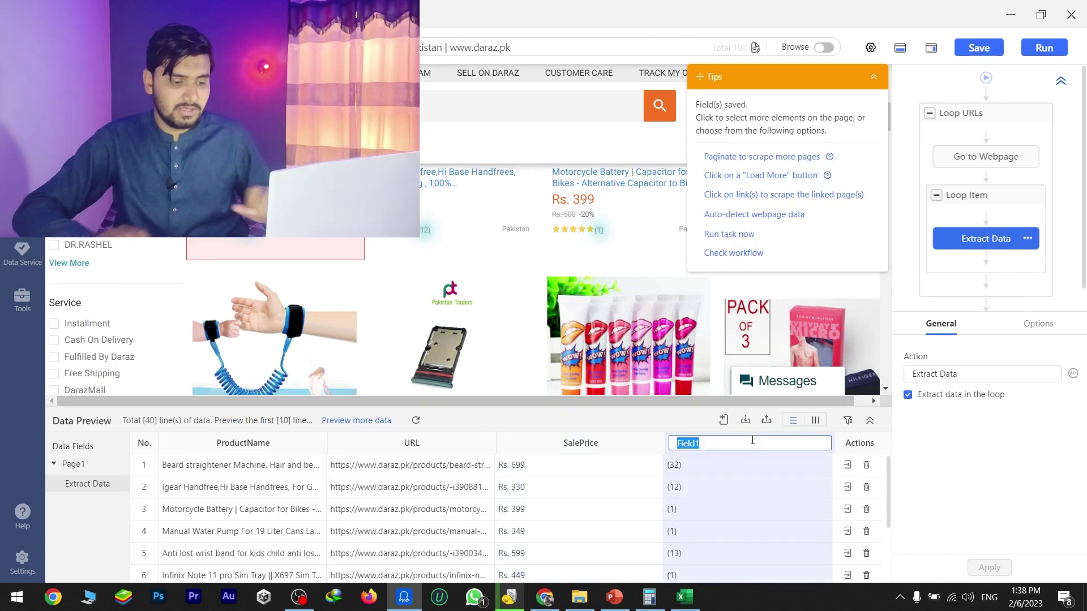
{"action": "type", "text": "Re"}
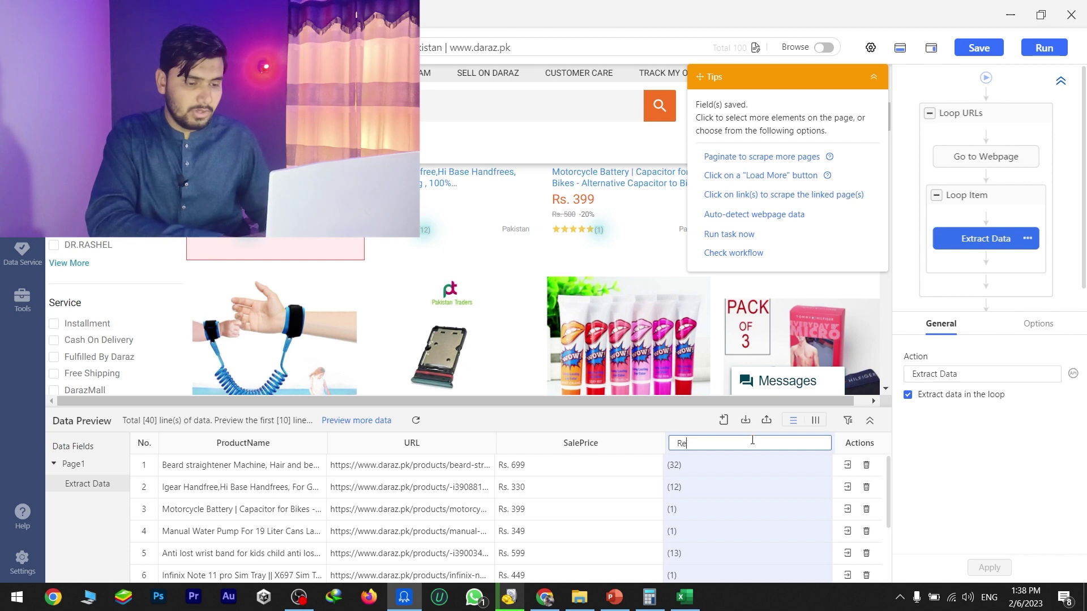
{"action": "type", "text": "viewCount"}
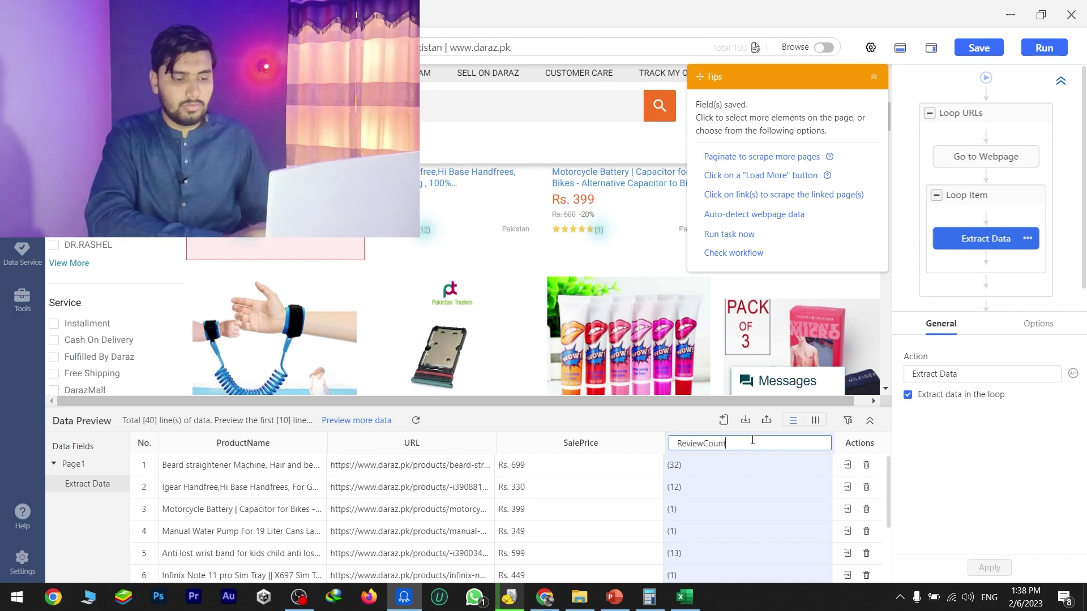
{"action": "key", "text": "Return"}
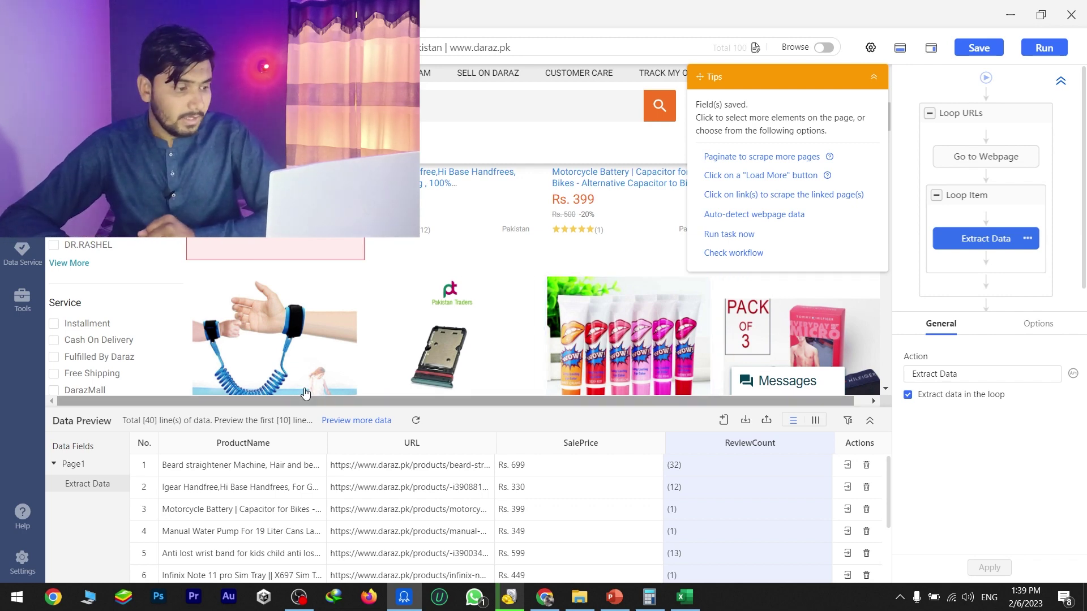
Save the scraping task and run it on the local device in Boost Mode
{"action": "scroll", "coordinate": [286, 239], "scroll_direction": "up", "scroll_amount": 1}
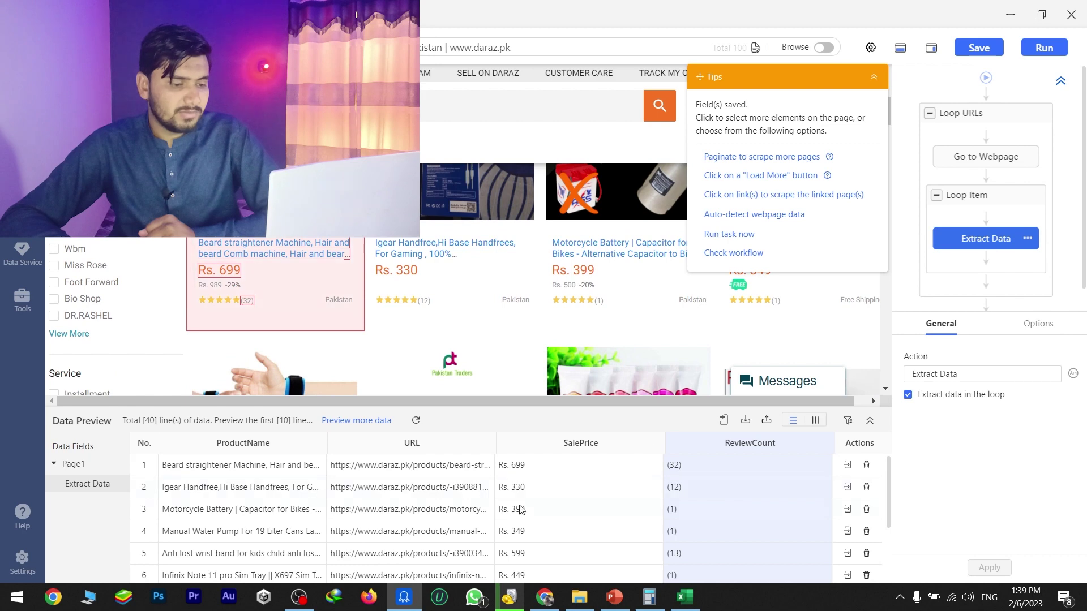
{"action": "scroll", "coordinate": [600, 260], "scroll_direction": "down", "scroll_amount": 1}
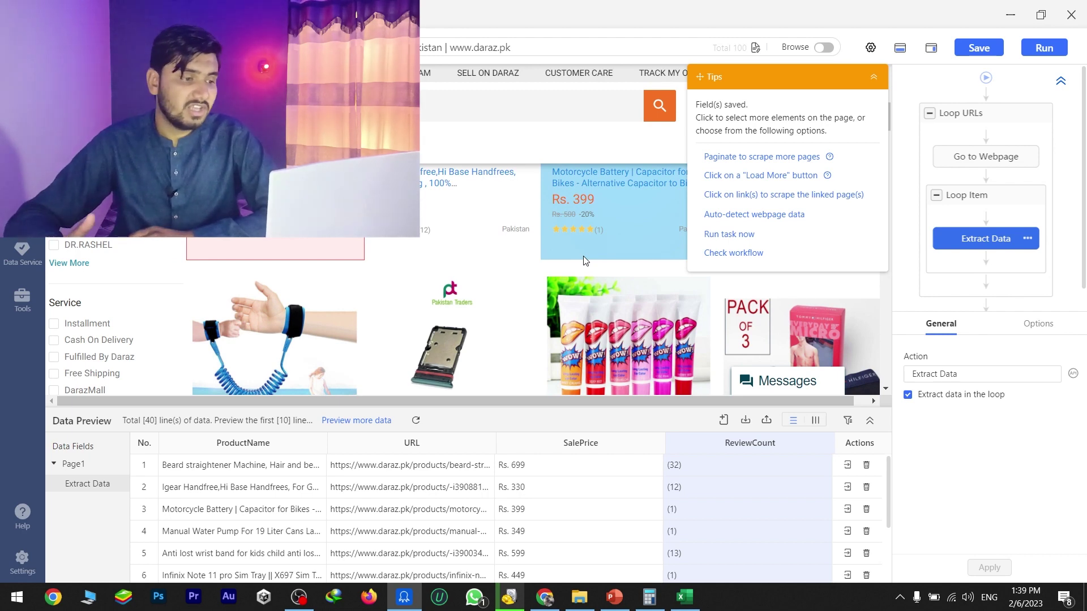
{"action": "scroll", "coordinate": [508, 270], "scroll_direction": "up", "scroll_amount": 1}
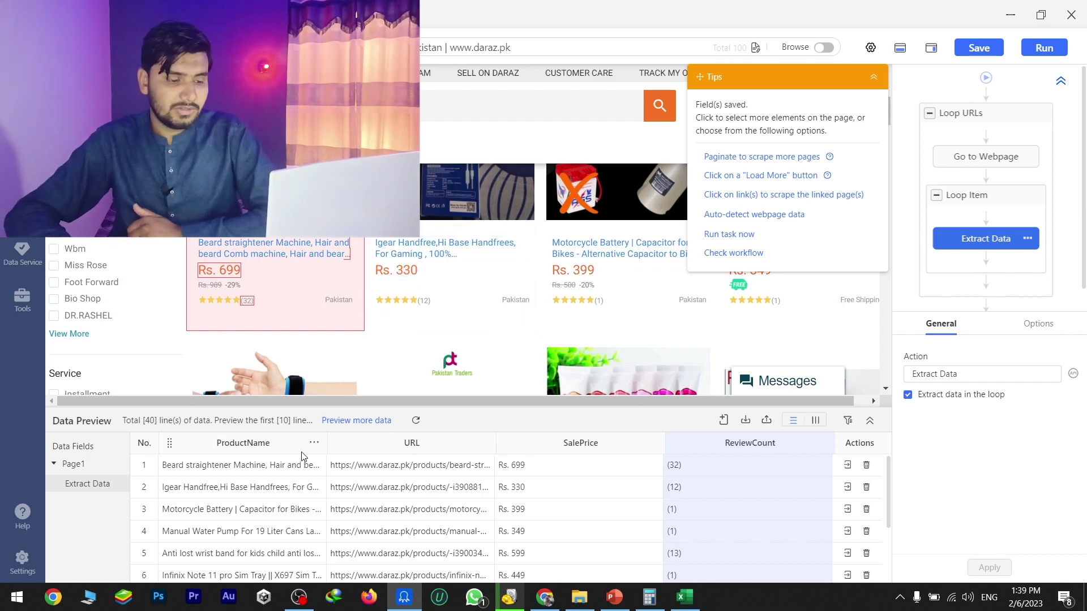
{"action": "left_click", "coordinate": [974, 47]}
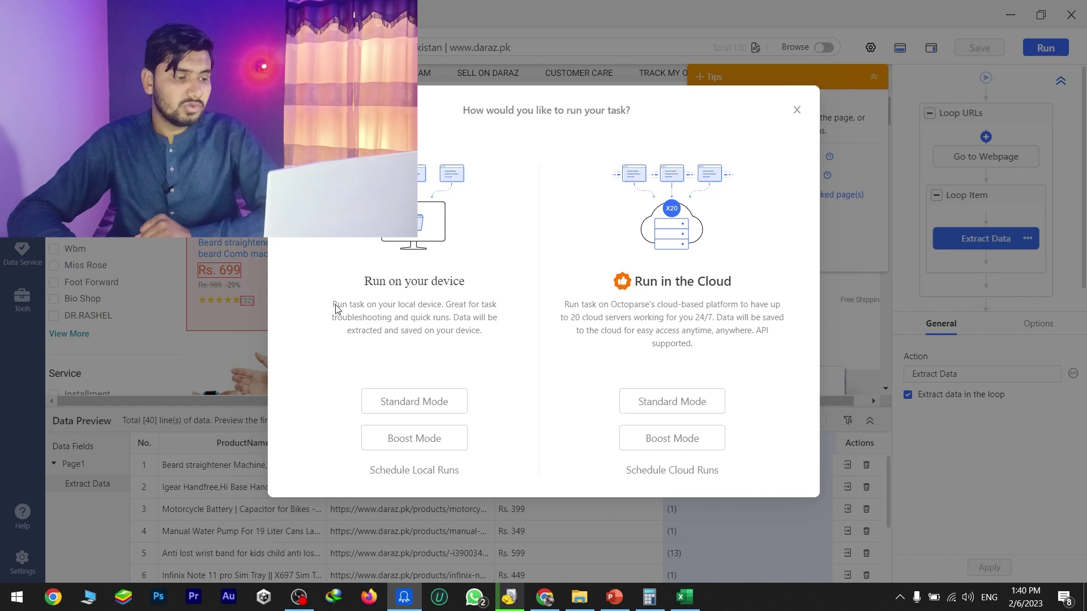
{"action": "left_click", "coordinate": [410, 402]}
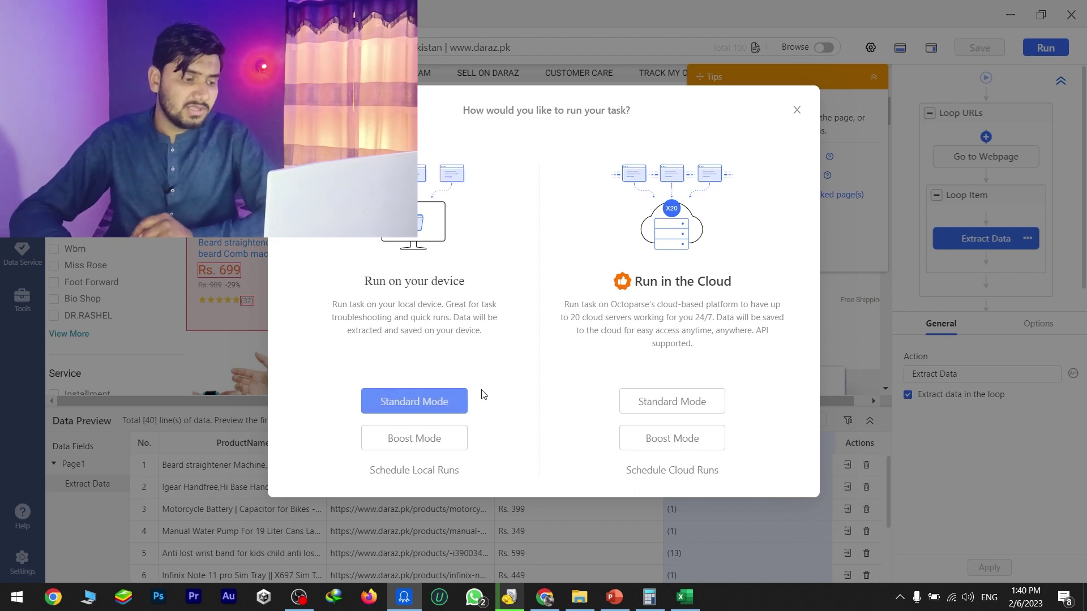
{"action": "left_click", "coordinate": [425, 438]}
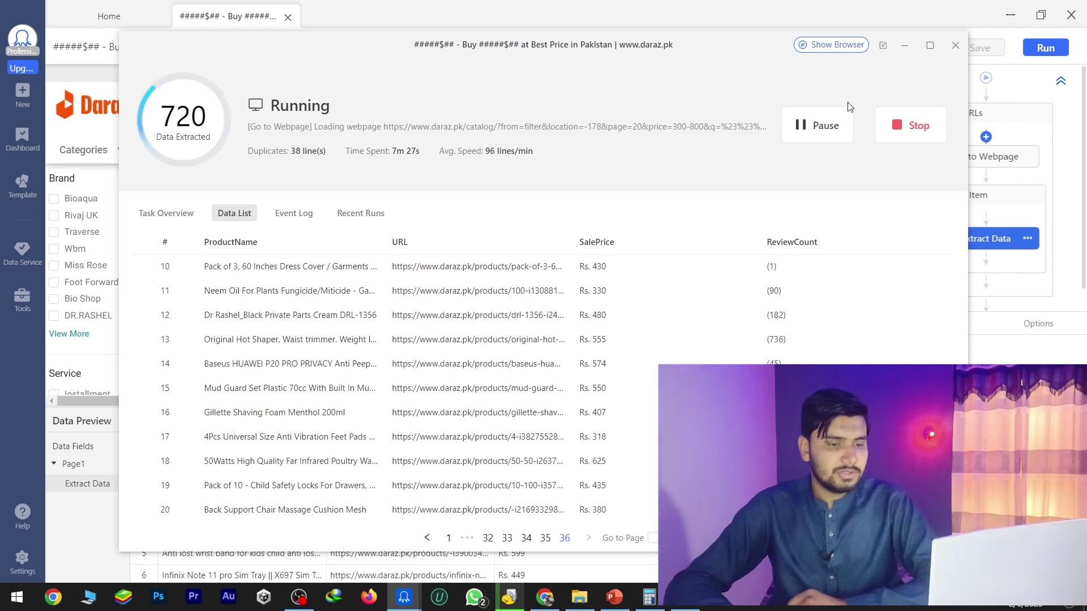
Stop the running extraction and choose to export all extracted lines, including duplicates
{"action": "left_click", "coordinate": [914, 127]}
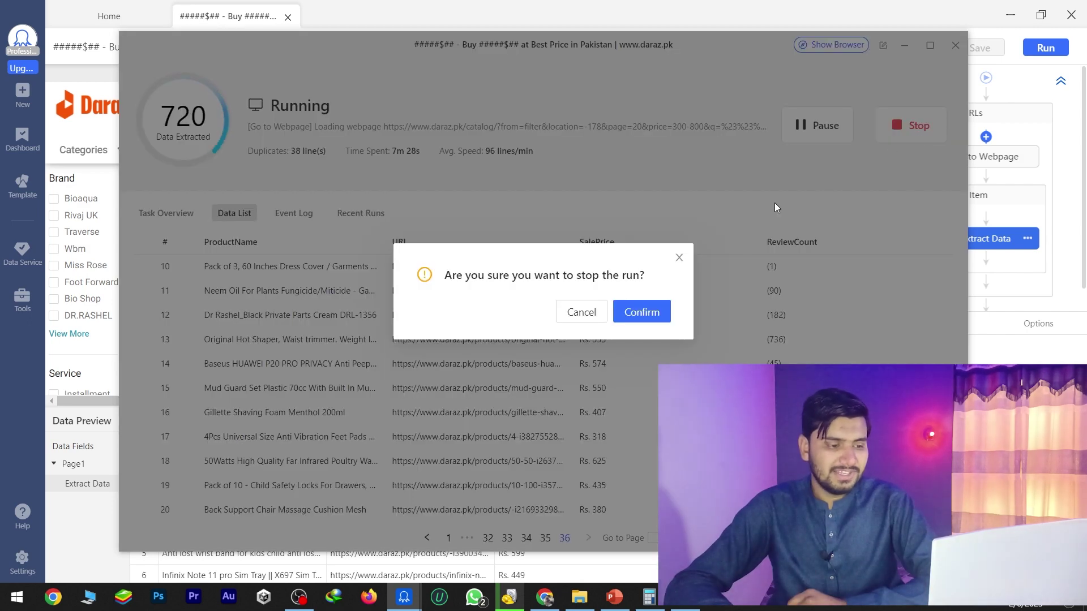
{"action": "left_click", "coordinate": [635, 312]}
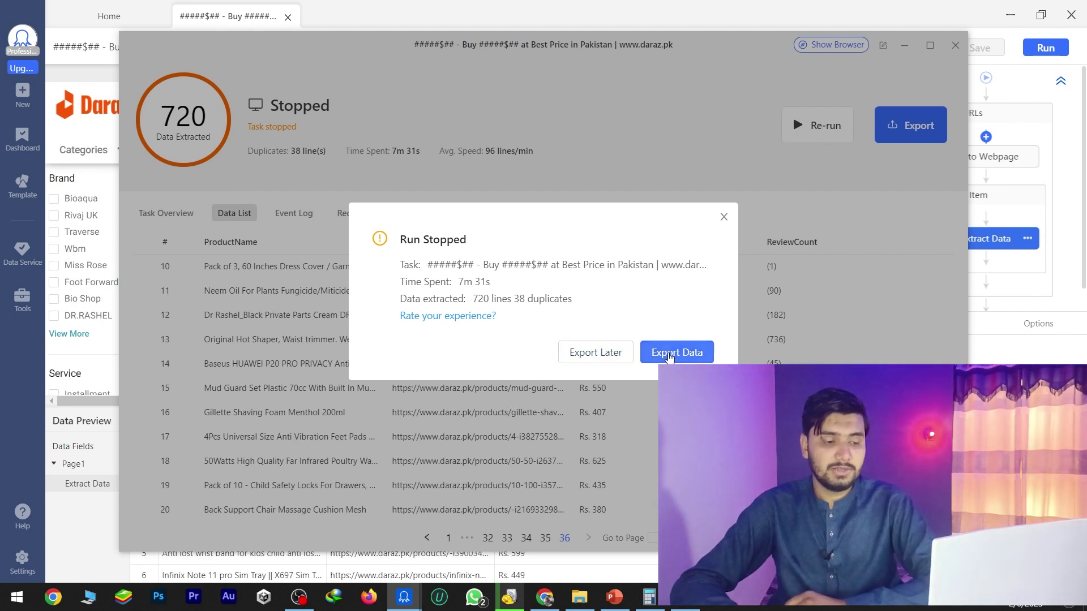
{"action": "left_click", "coordinate": [672, 356]}
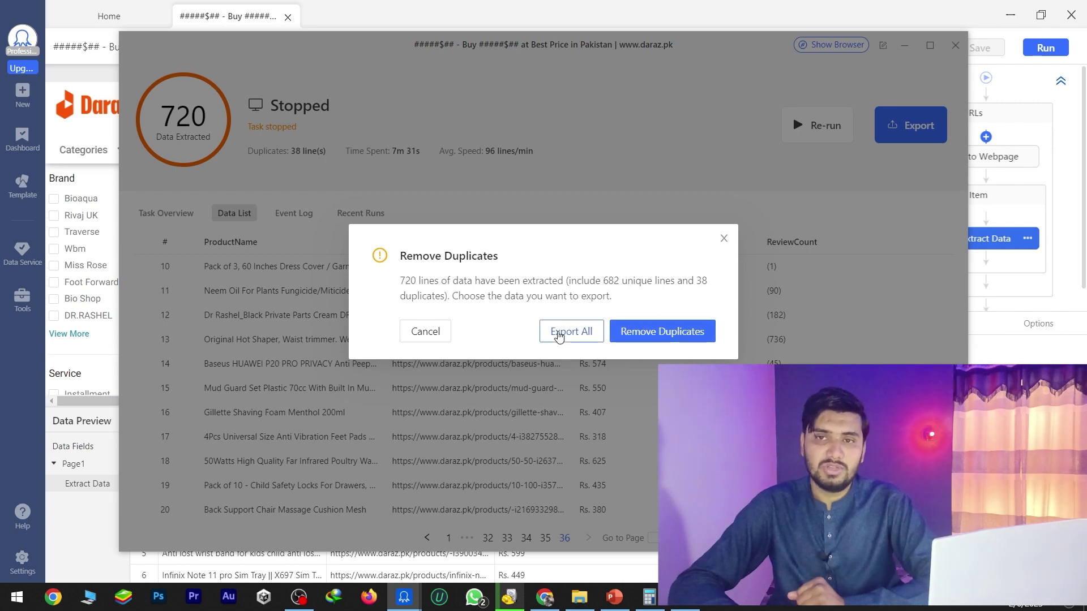
{"action": "left_click", "coordinate": [571, 332]}
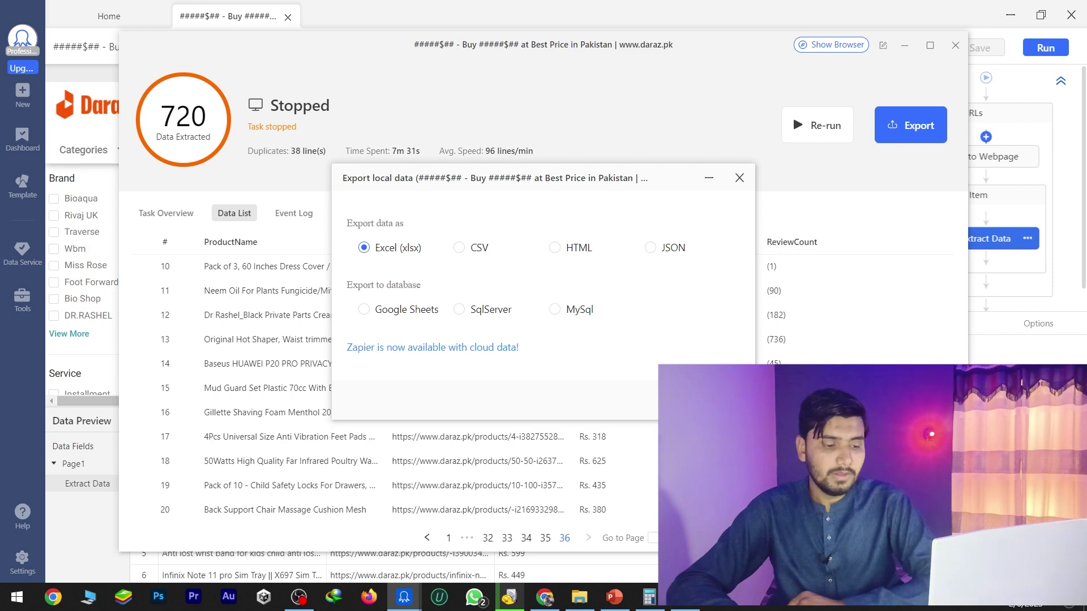
Export the data as Excel (xlsx) into the TodayDaraz folder on drive D: under the file name newdata
{"action": "left_click", "coordinate": [715, 397]}
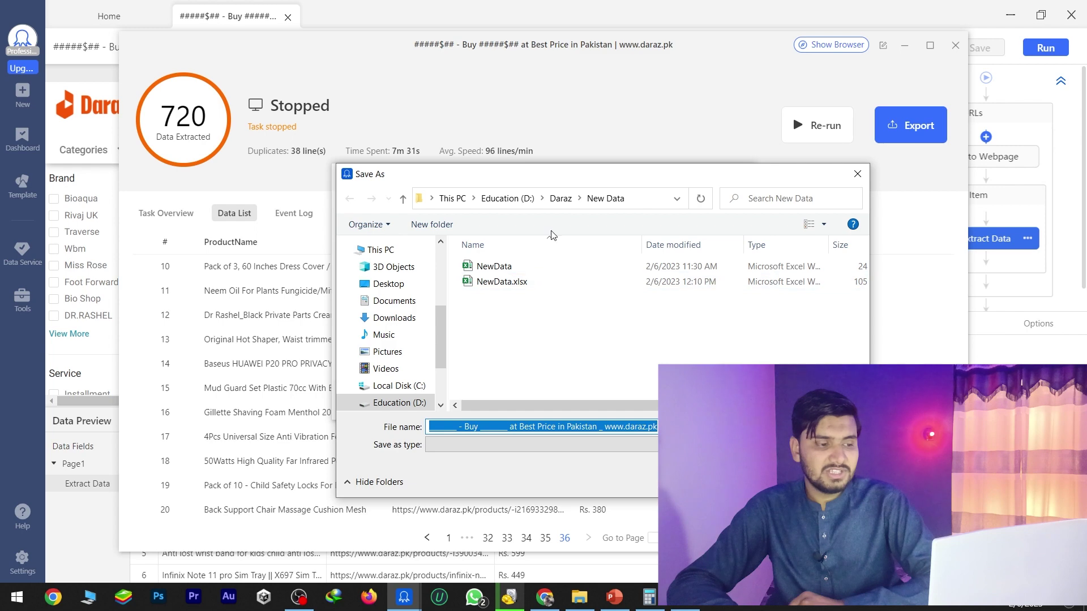
{"action": "left_click", "coordinate": [560, 198]}
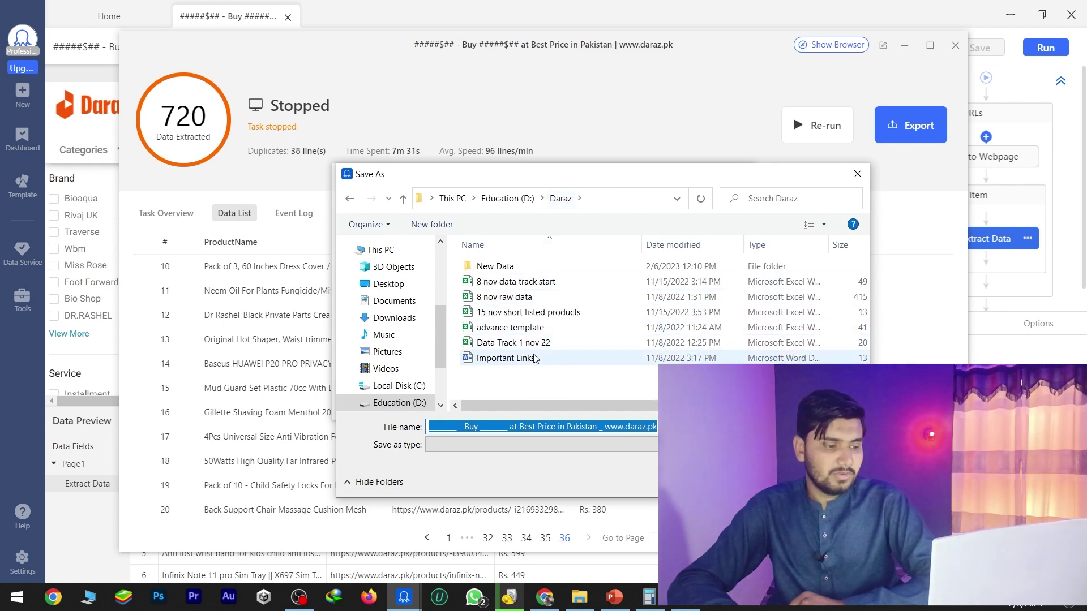
{"action": "left_click", "coordinate": [512, 199]}
{"action": "double_click", "coordinate": [518, 342]}
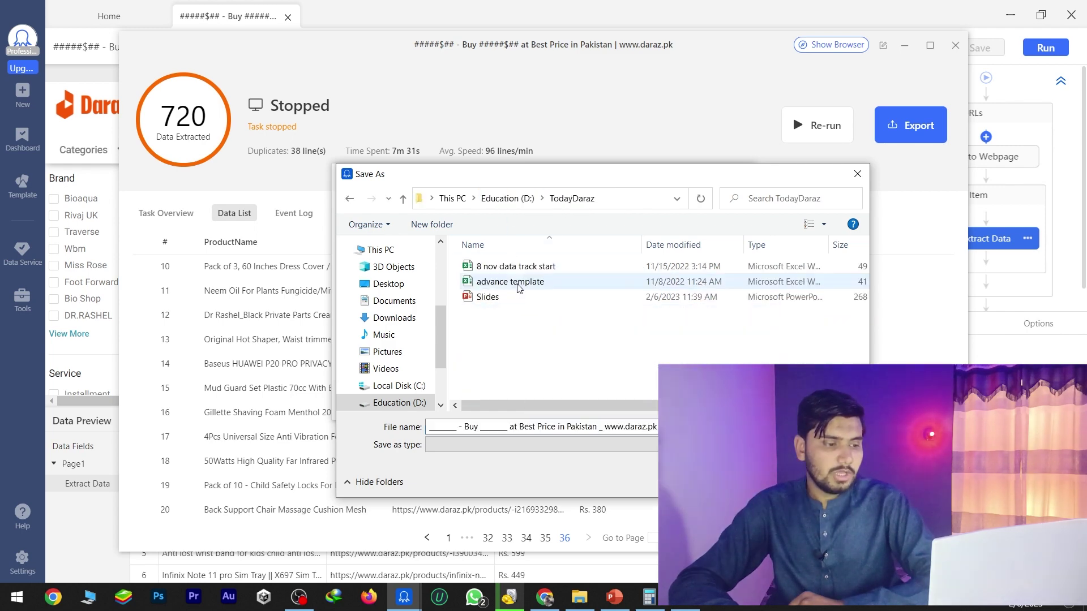
{"action": "left_click", "coordinate": [555, 425]}
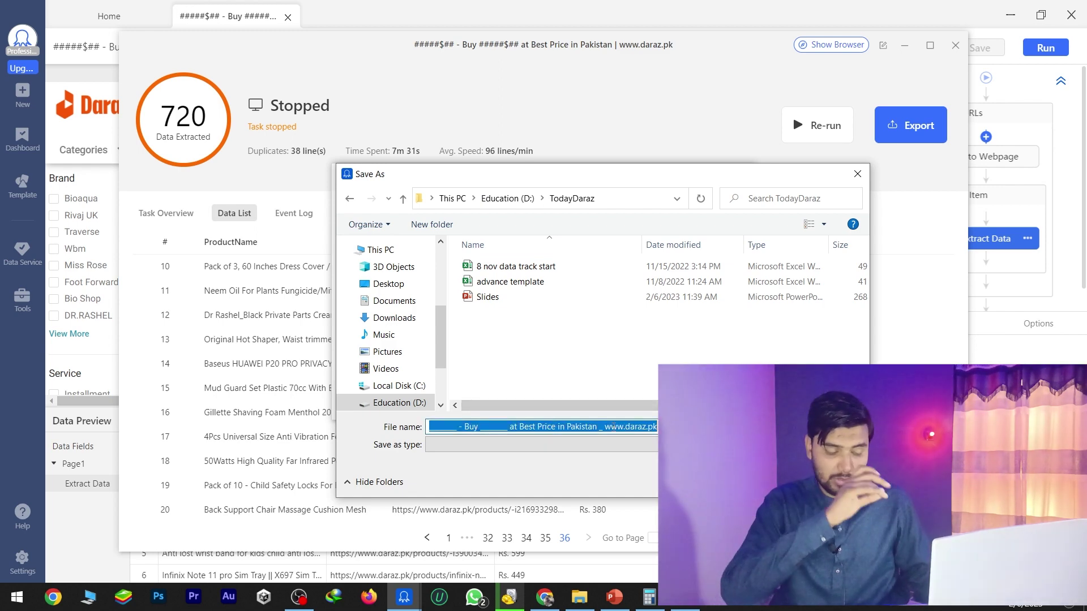
{"action": "type", "text": "newdata"}
{"action": "key", "text": "Return"}
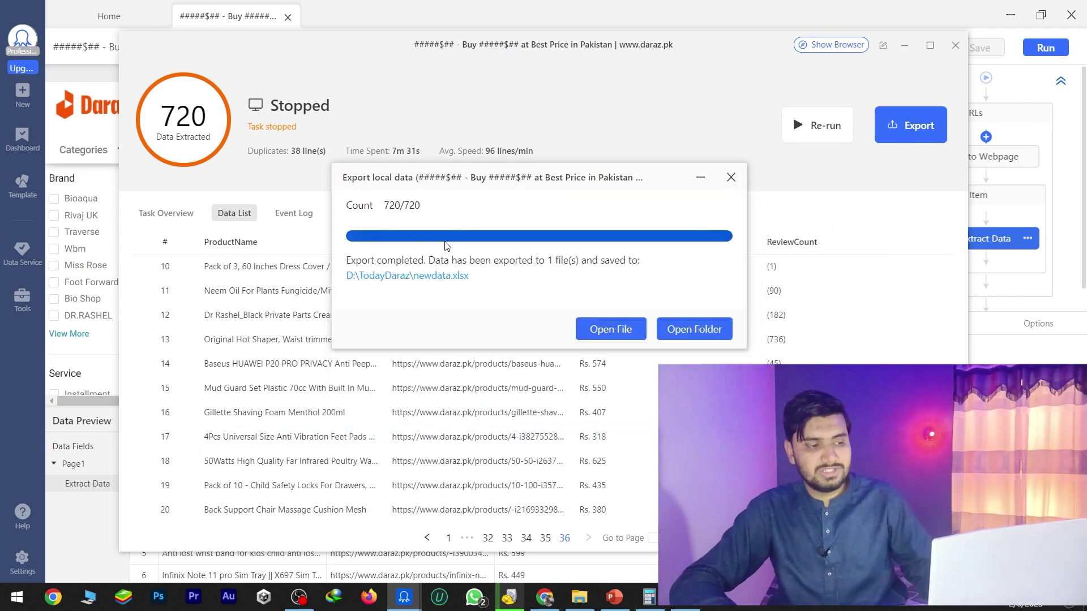
Show the export's folder in a maximized window, refresh it and open the newdata workbook in Excel
{"action": "left_click", "coordinate": [716, 336]}
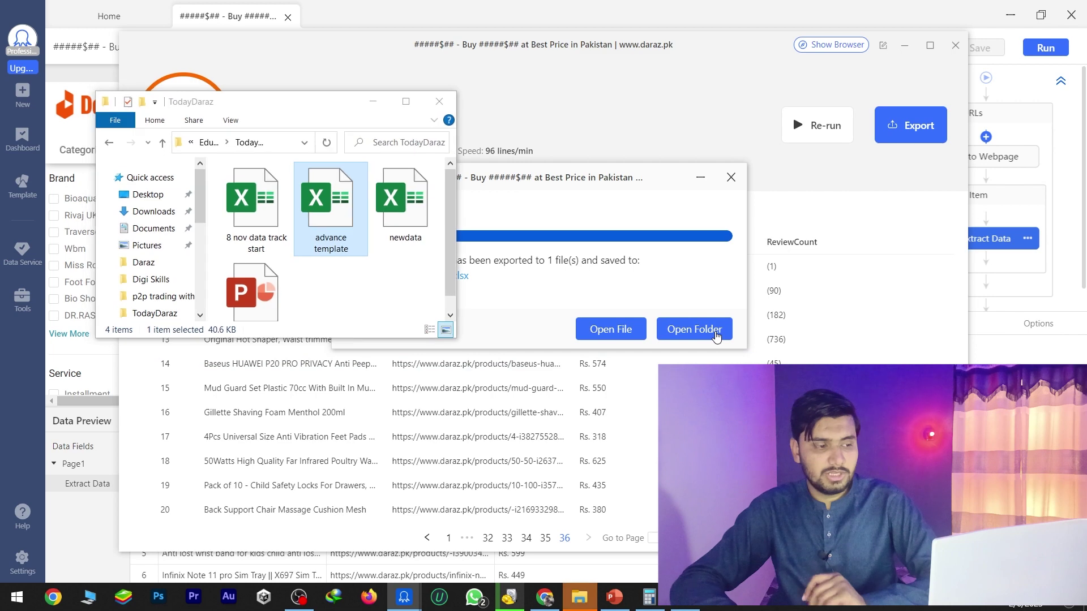
{"action": "left_click", "coordinate": [406, 101]}
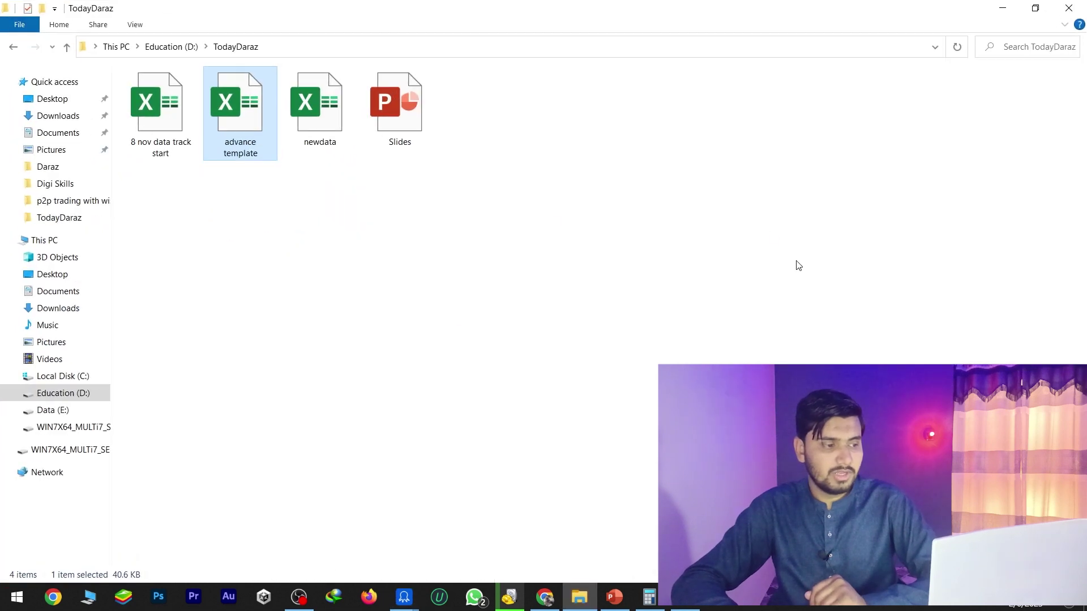
{"action": "right_click", "coordinate": [529, 160]}
{"action": "left_click", "coordinate": [566, 208]}
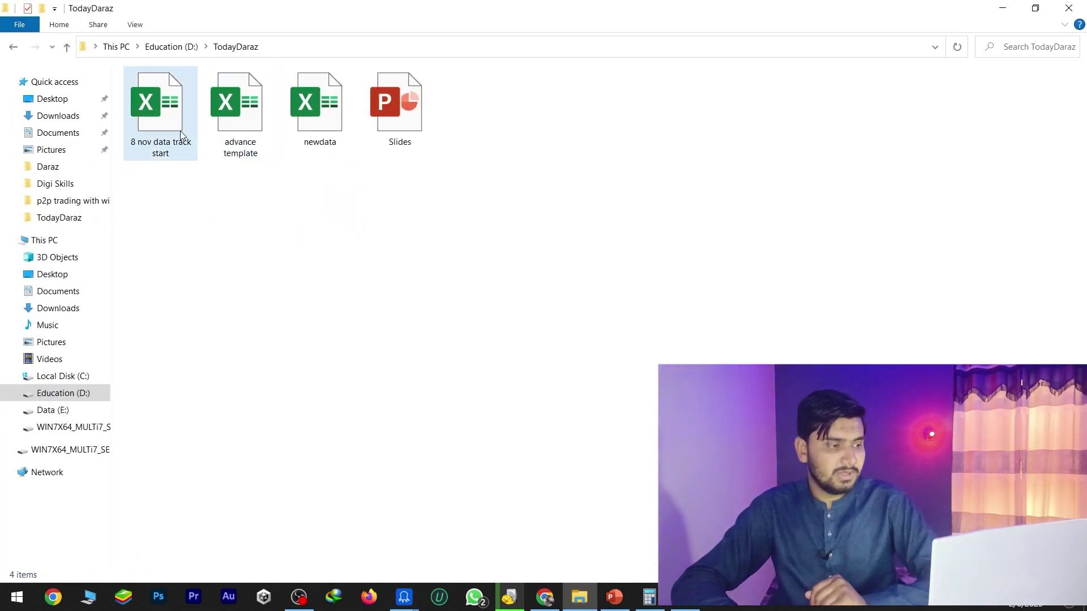
{"action": "left_click", "coordinate": [299, 123]}
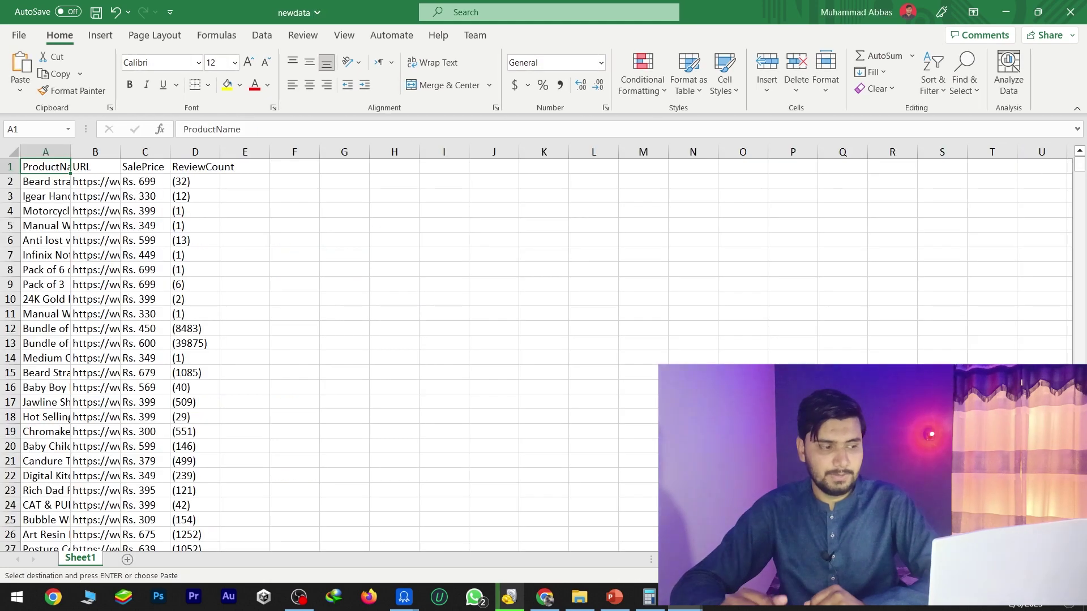
Widen the ProductName, SalePrice and ReviewCount columns and review the exported rows down to the last record
{"action": "left_click_drag", "start_coordinate": [71, 149], "coordinate": [183, 151]}
{"action": "left_click_drag", "start_coordinate": [281, 150], "coordinate": [415, 154]}
{"action": "left_click_drag", "start_coordinate": [1080, 164], "coordinate": [1080, 407]}
{"action": "scroll", "coordinate": [114, 387], "scroll_direction": "down", "scroll_amount": 5}
{"action": "scroll", "coordinate": [146, 414], "scroll_direction": "up", "scroll_amount": 3}
{"action": "scroll", "coordinate": [104, 415], "scroll_direction": "down", "scroll_amount": 19}
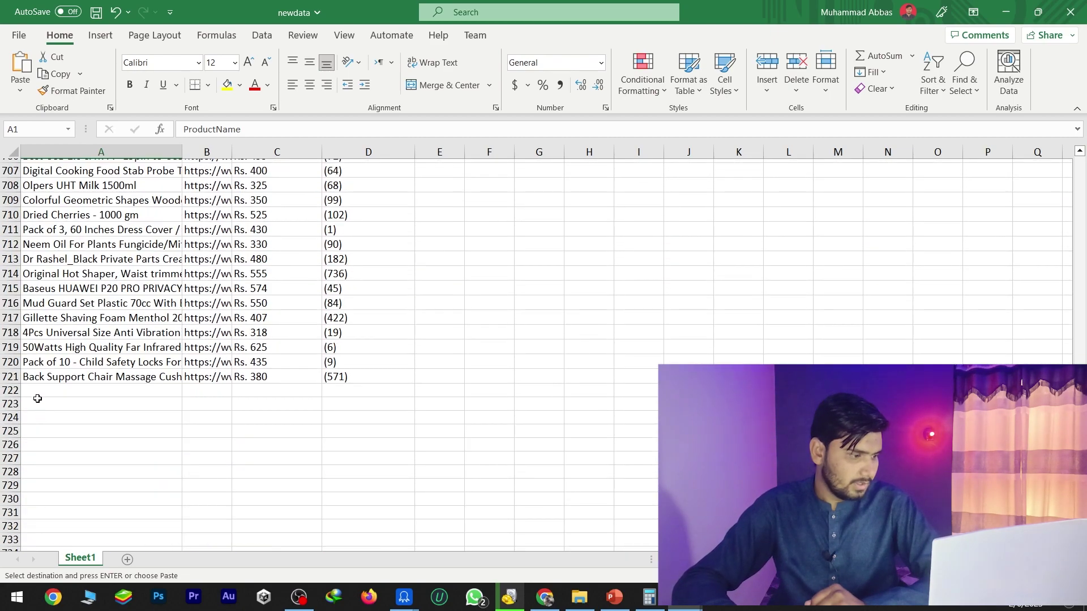
{"action": "left_click", "coordinate": [10, 376]}
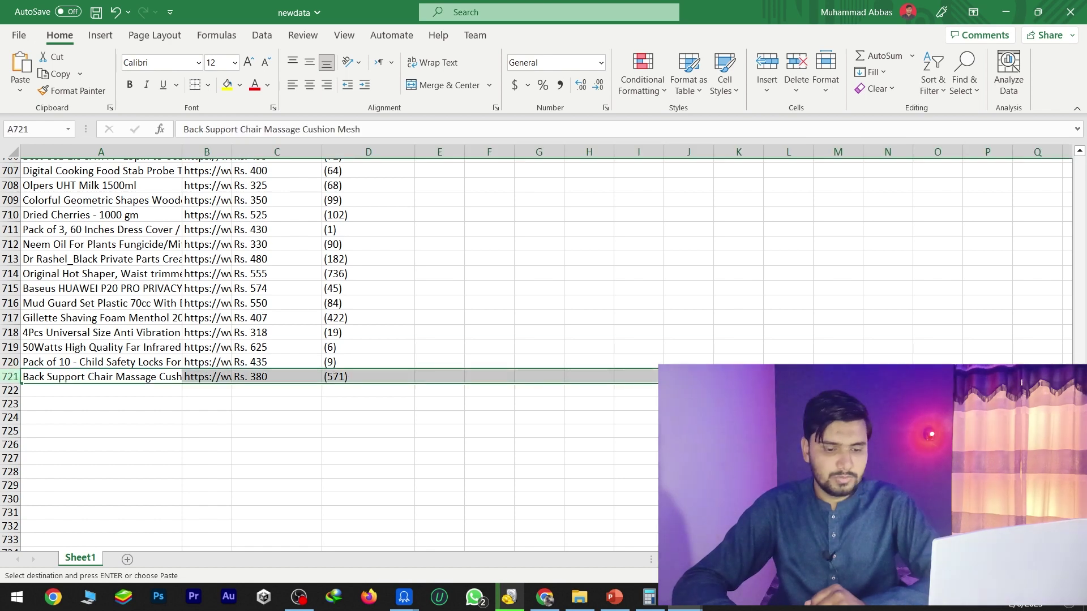
{"action": "left_click_drag", "start_coordinate": [1080, 540], "coordinate": [1085, 91]}
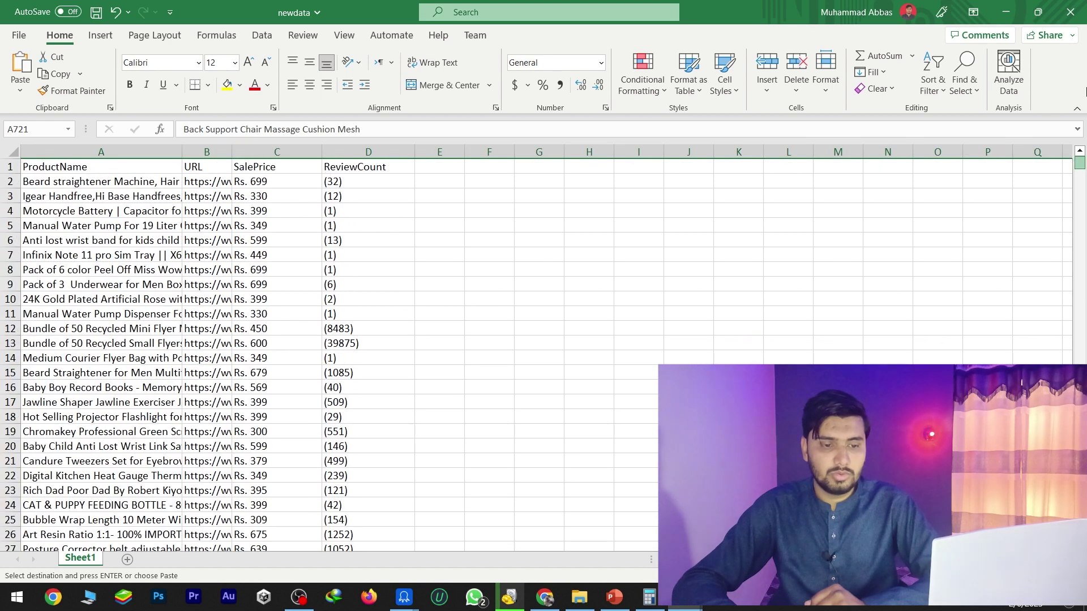
{"action": "left_click", "coordinate": [453, 198]}
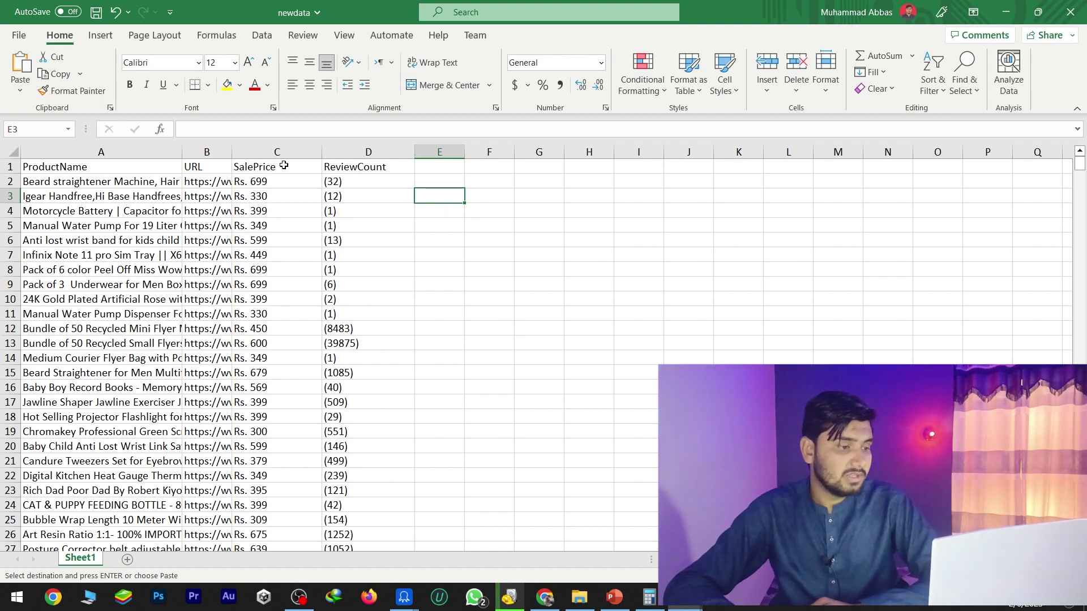
Remove every opening parenthesis "(" from the ReviewCount column by replacing it with nothing
{"action": "left_click", "coordinate": [367, 151]}
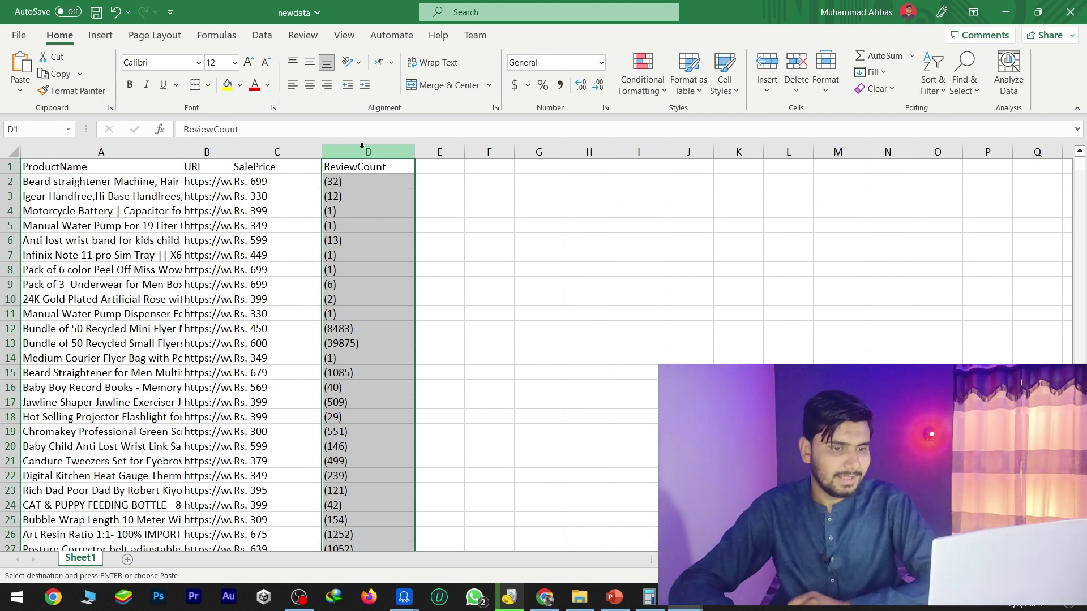
{"action": "left_click", "coordinate": [979, 96]}
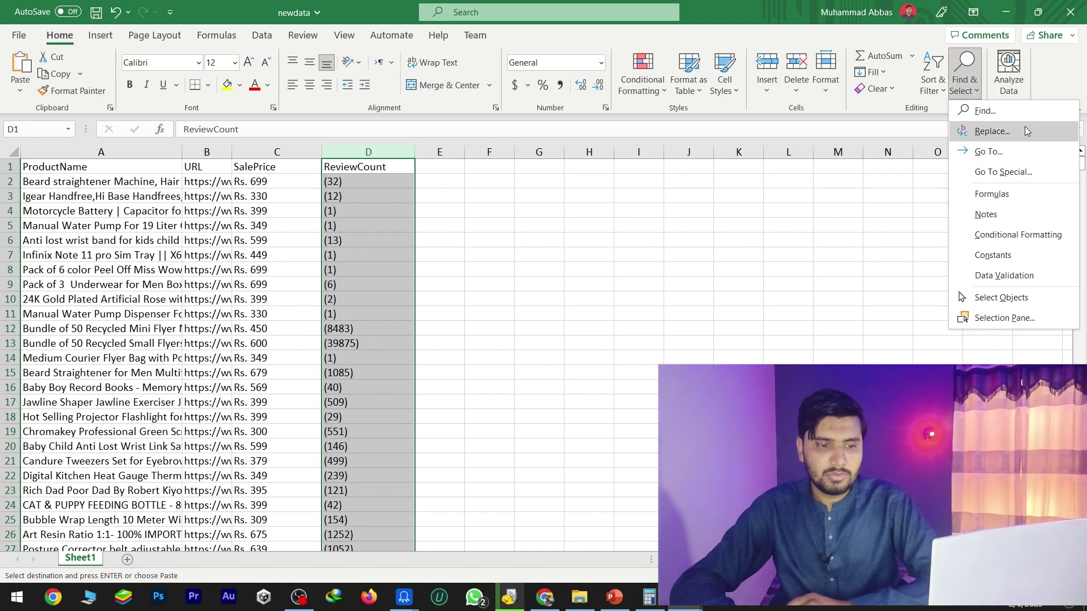
{"action": "left_click", "coordinate": [993, 132]}
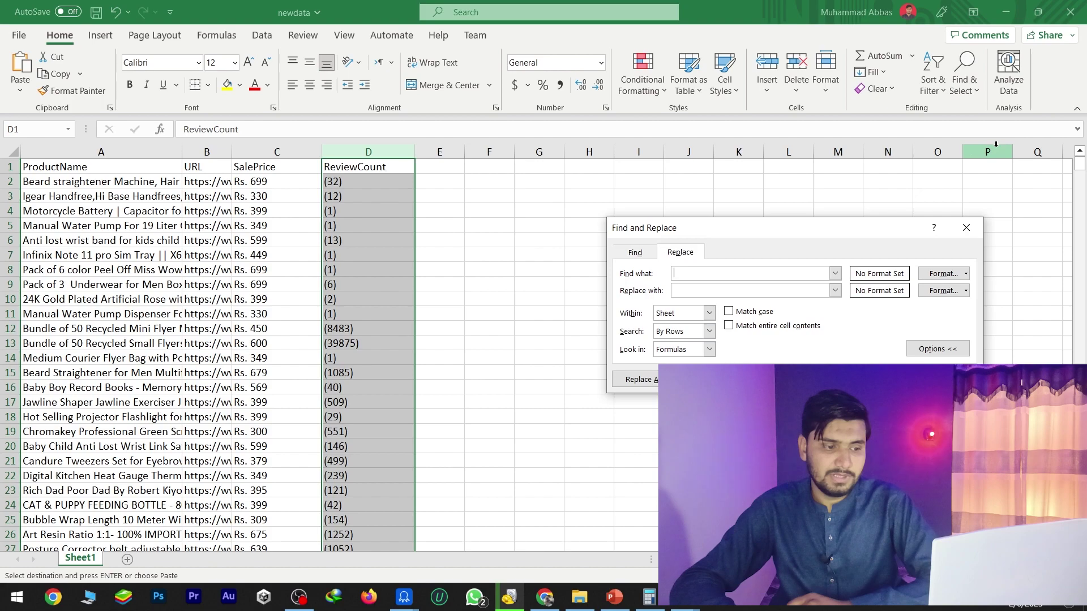
{"action": "left_click_drag", "start_coordinate": [808, 232], "coordinate": [708, 157]}
{"action": "mouse_move", "coordinate": [685, 597]}
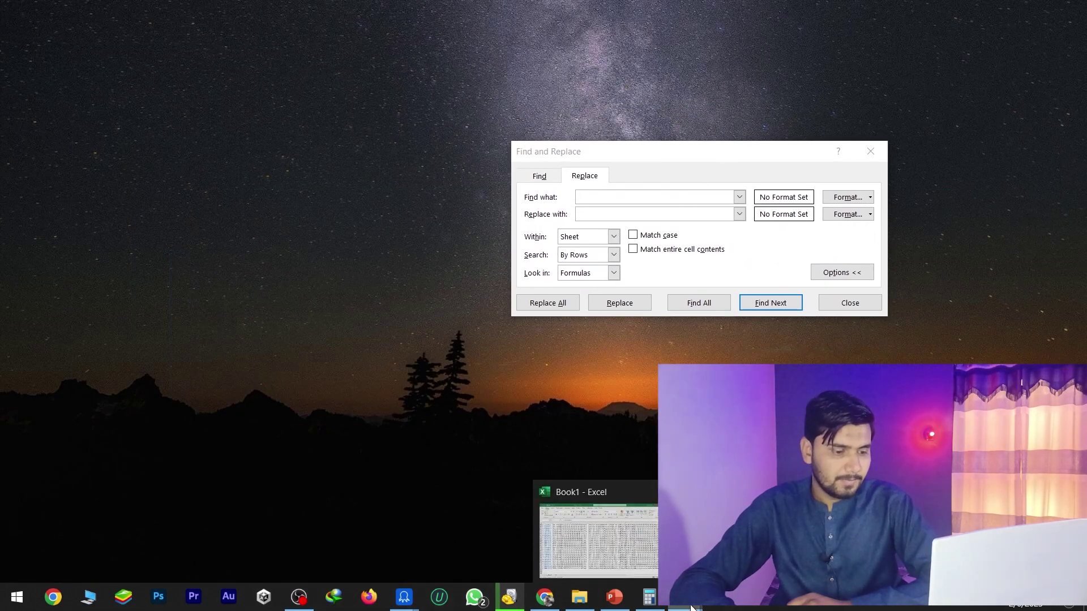
{"action": "left_click", "coordinate": [643, 543]}
{"action": "left_click", "coordinate": [736, 542]}
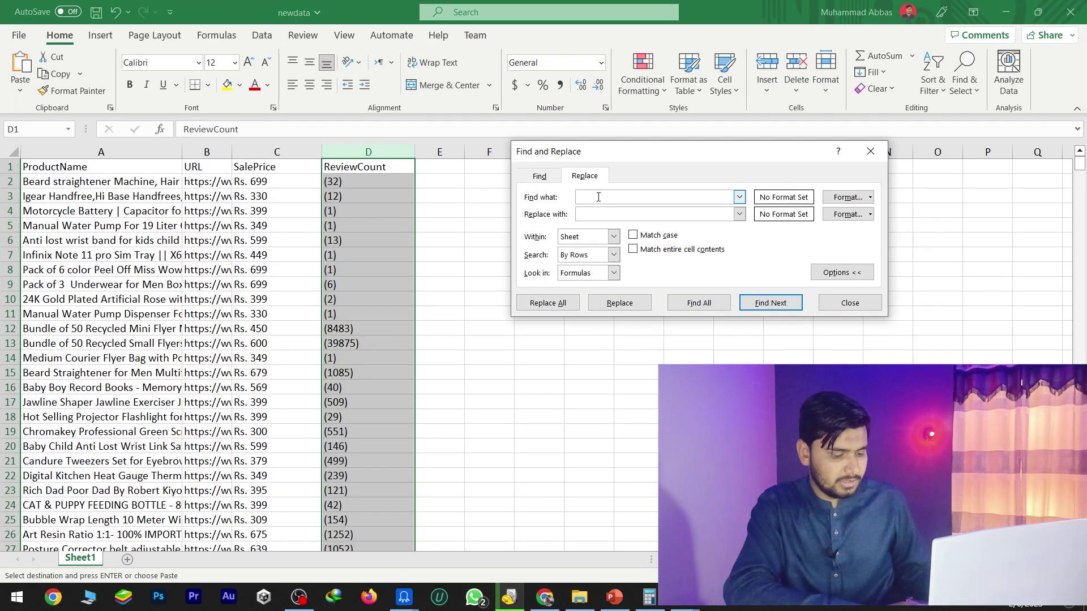
{"action": "type", "text": "("}
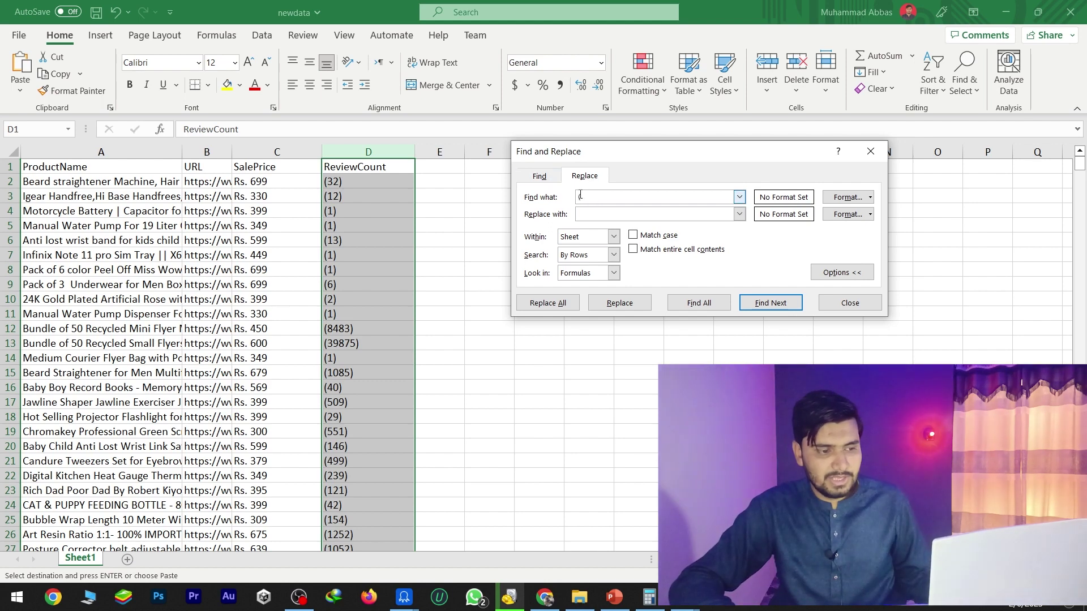
{"action": "left_click", "coordinate": [576, 214]}
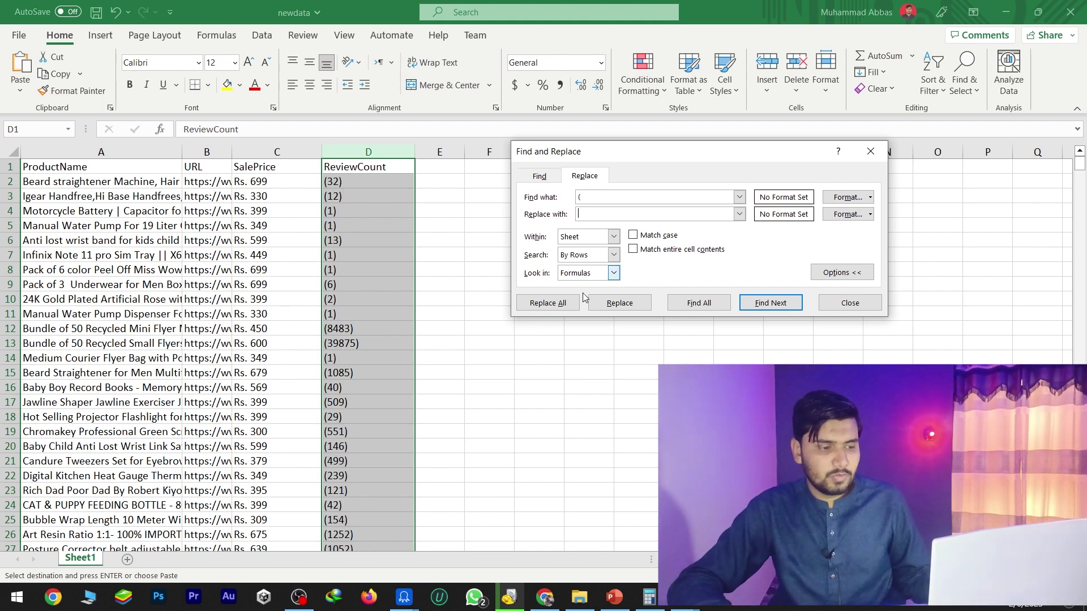
{"action": "left_click", "coordinate": [547, 303]}
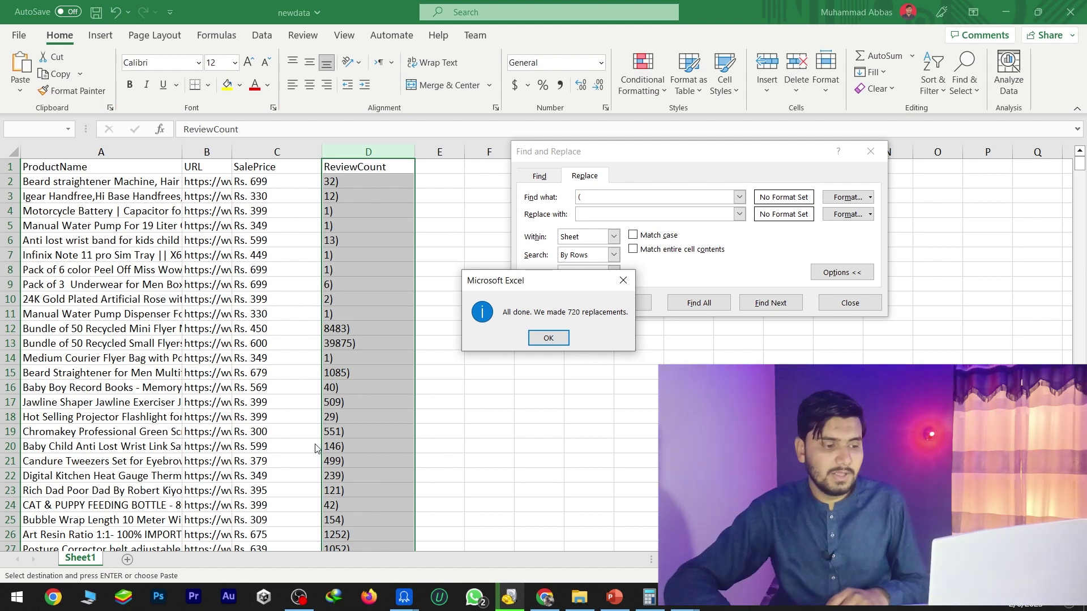
{"action": "left_click", "coordinate": [558, 344]}
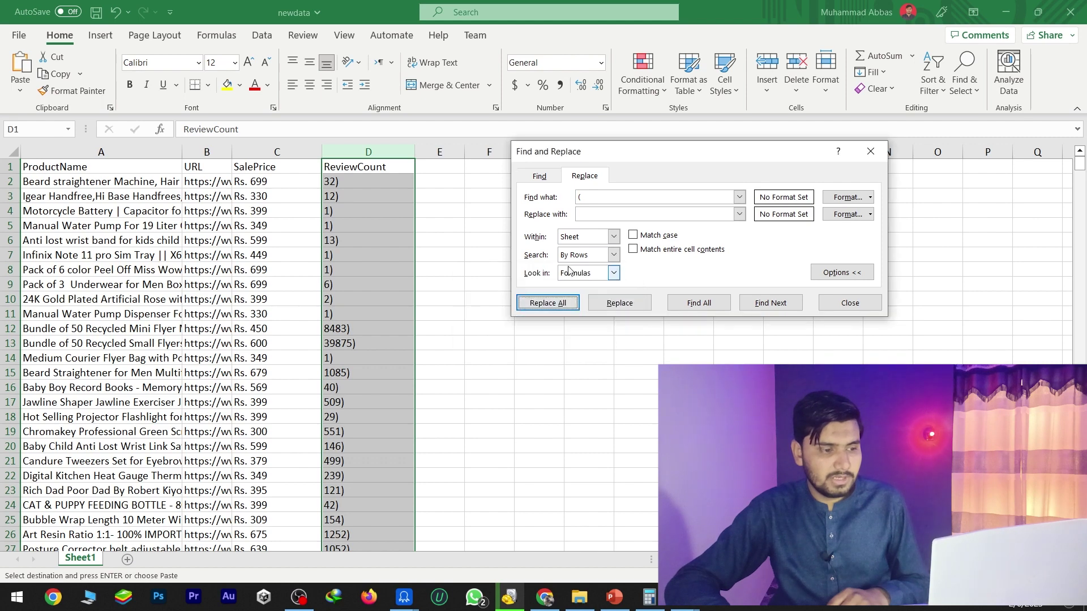
Remove every closing parenthesis ")" from the ReviewCount column, check the cleaned values and close Find and Replace
{"action": "left_click", "coordinate": [589, 197]}
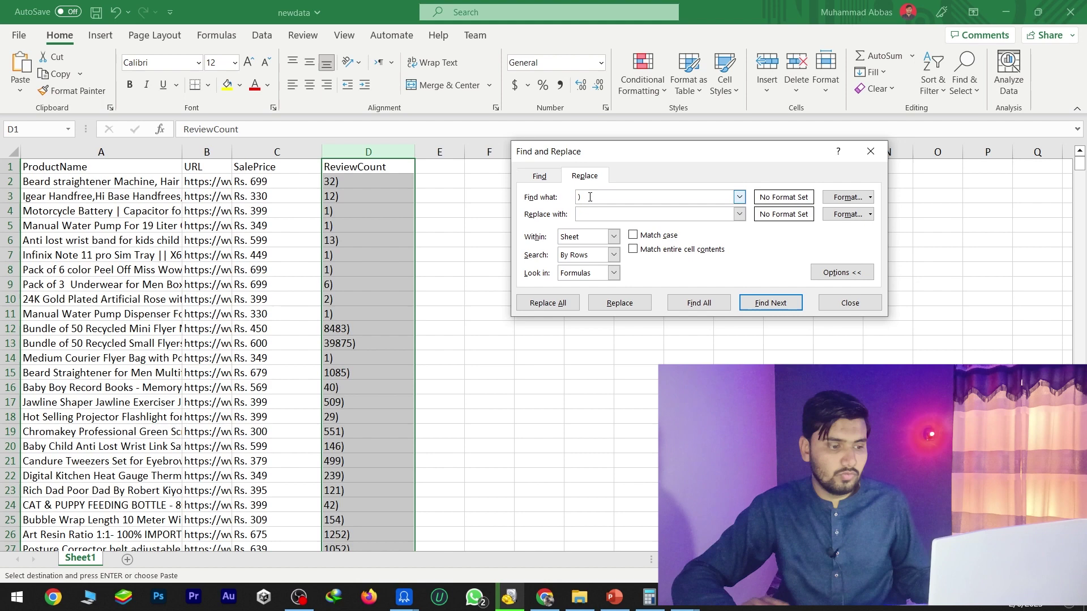
{"action": "left_click", "coordinate": [541, 303]}
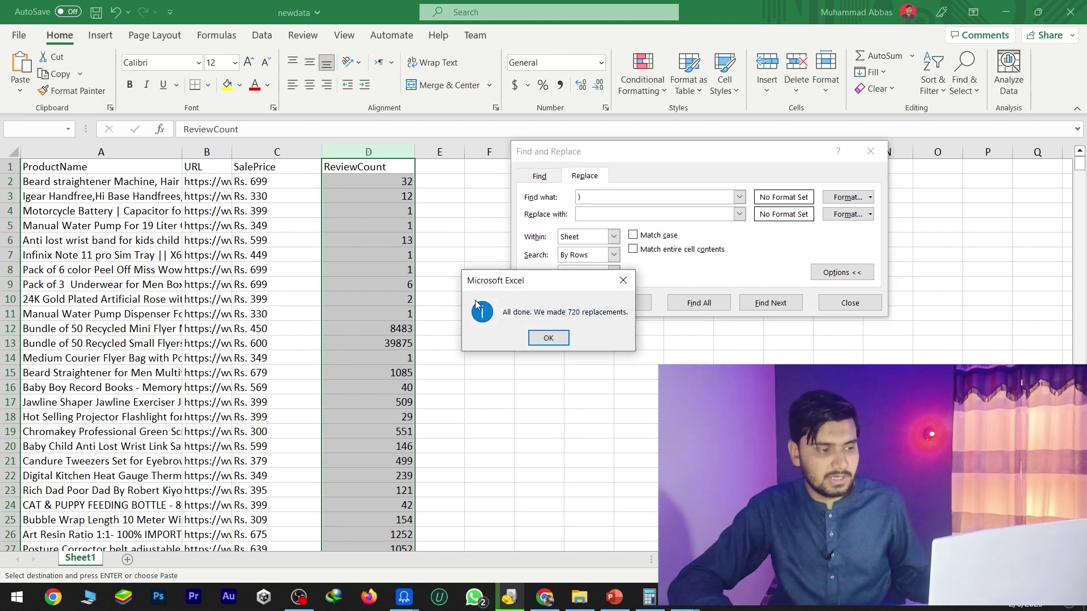
{"action": "left_click", "coordinate": [523, 343]}
{"action": "left_click_drag", "start_coordinate": [388, 179], "coordinate": [389, 430]}
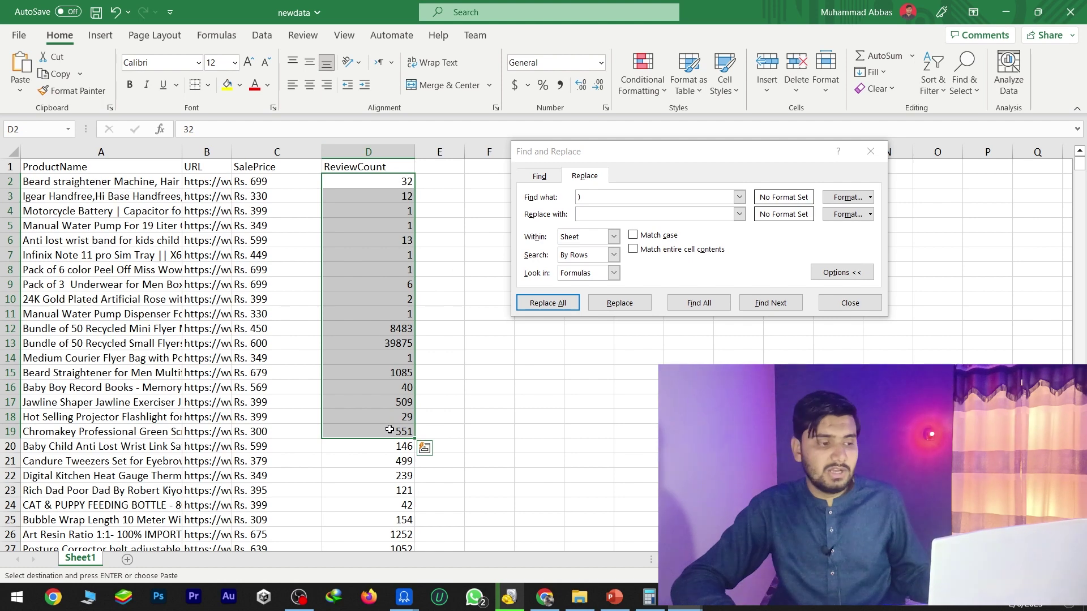
{"action": "left_click", "coordinate": [864, 303]}
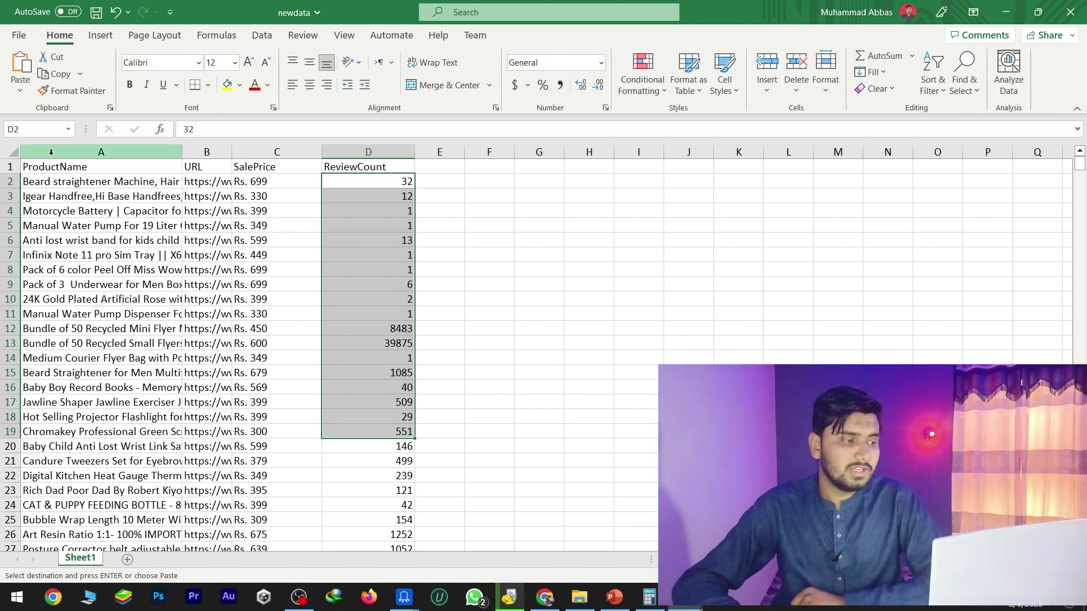
Apply a filter to the ProductName, URL, SalePrice and ReviewCount columns
{"action": "left_click", "coordinate": [488, 253]}
{"action": "left_click_drag", "start_coordinate": [51, 149], "coordinate": [383, 147]}
{"action": "left_click", "coordinate": [258, 44]}
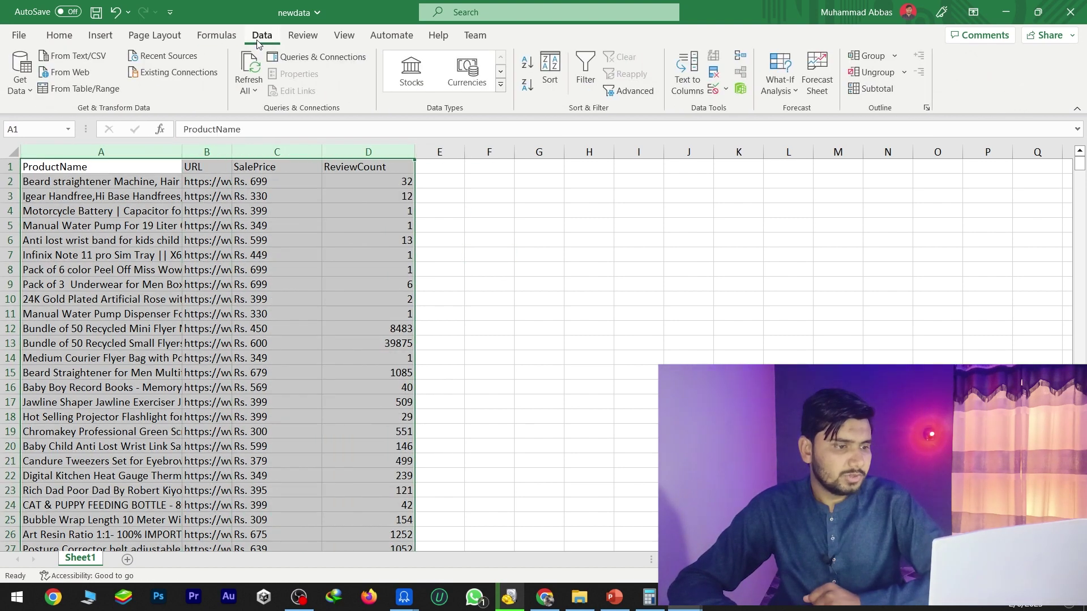
{"action": "left_click", "coordinate": [577, 72]}
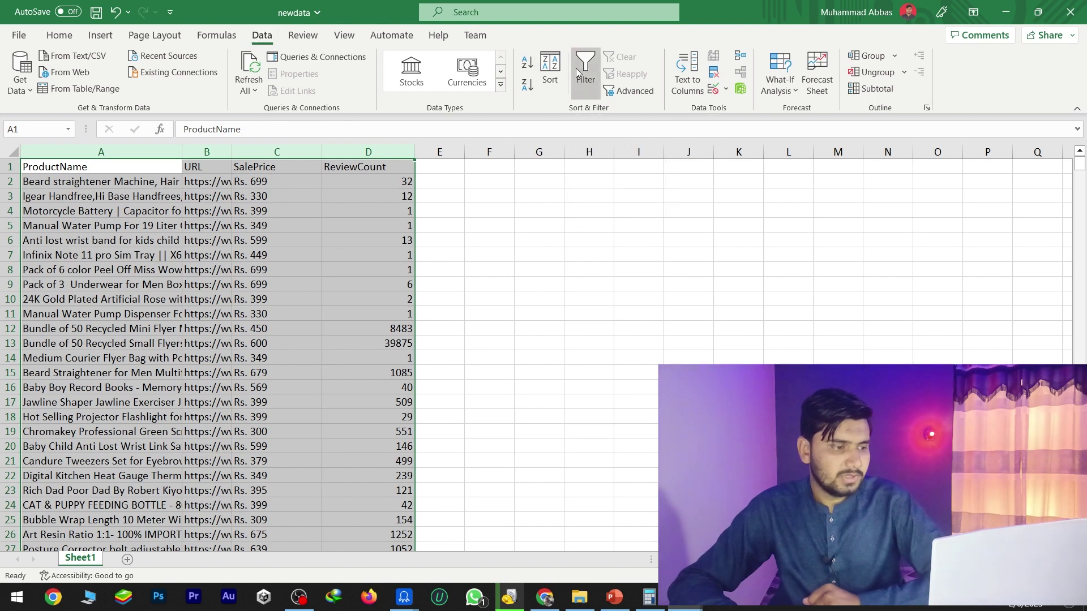
{"action": "left_click", "coordinate": [434, 183]}
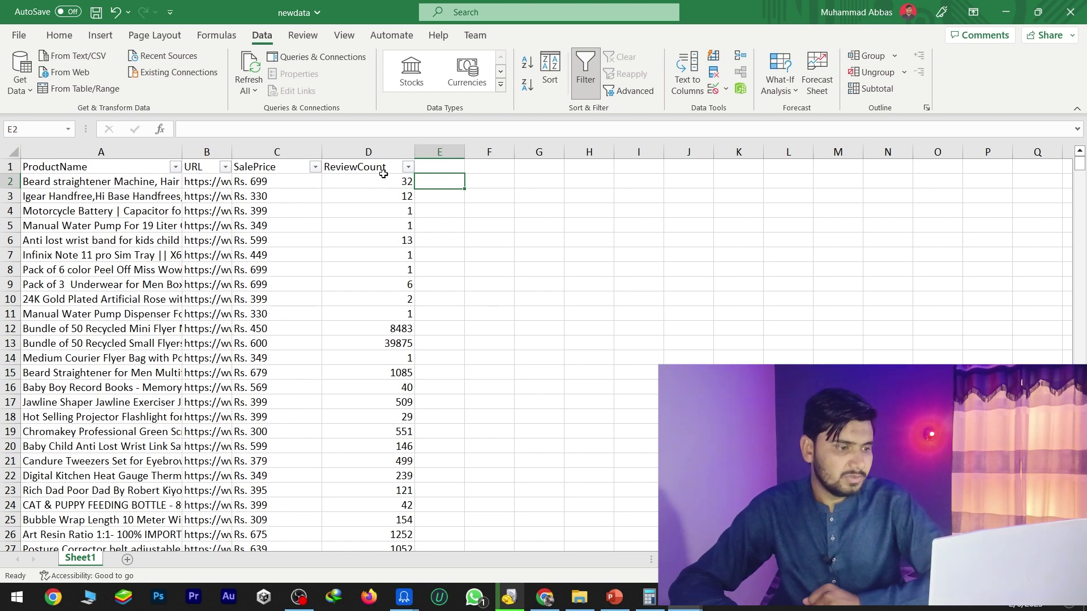
Filter the ReviewCount column with a number filter to show only rows greater than 200
{"action": "left_click", "coordinate": [409, 167]}
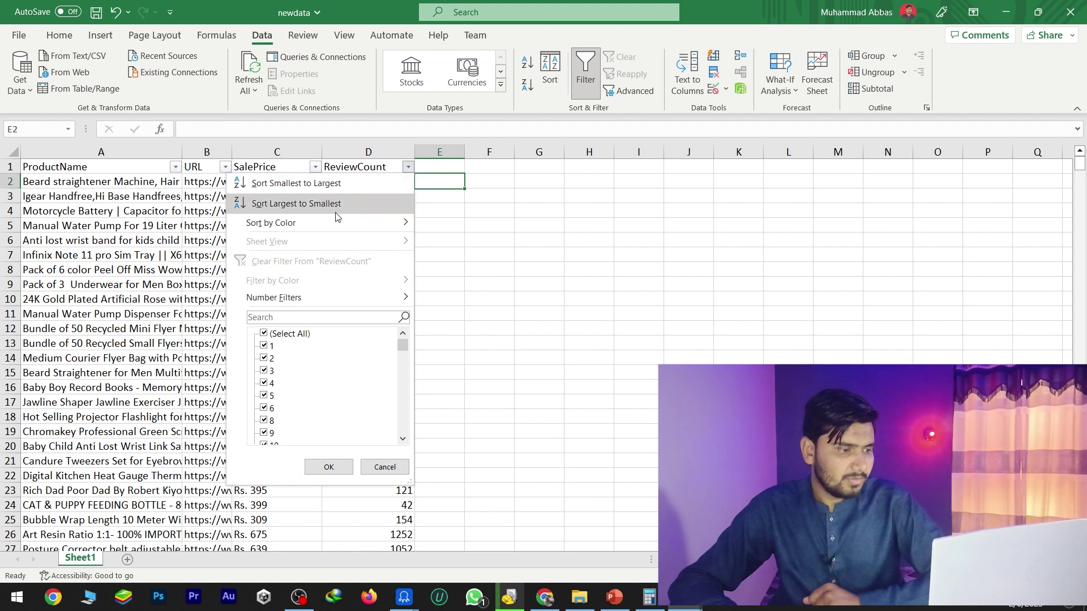
{"action": "scroll", "coordinate": [304, 379], "scroll_direction": "down", "scroll_amount": 4}
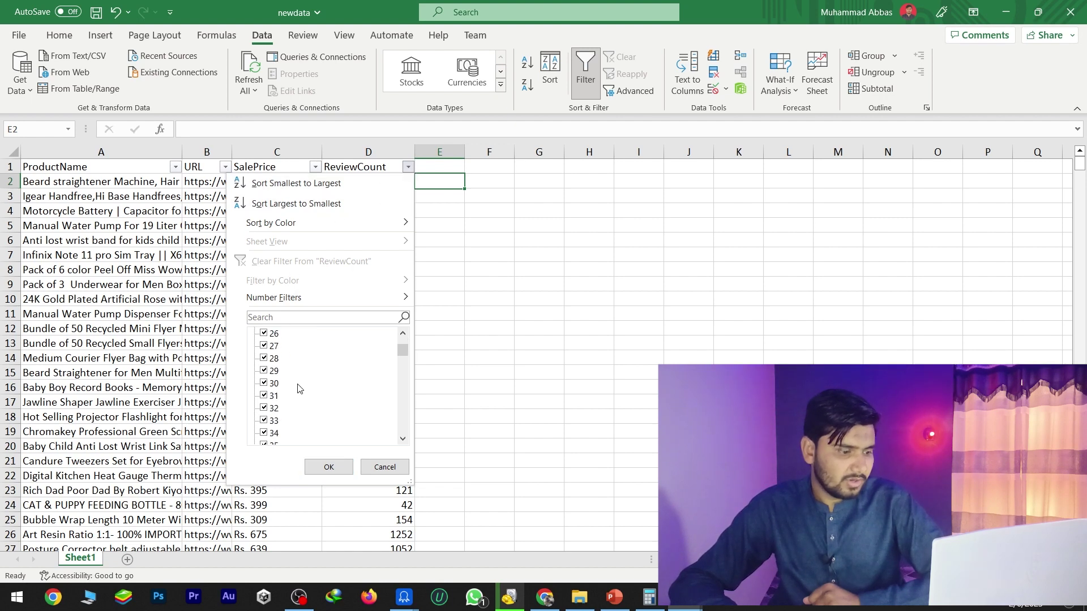
{"action": "mouse_move", "coordinate": [301, 301]}
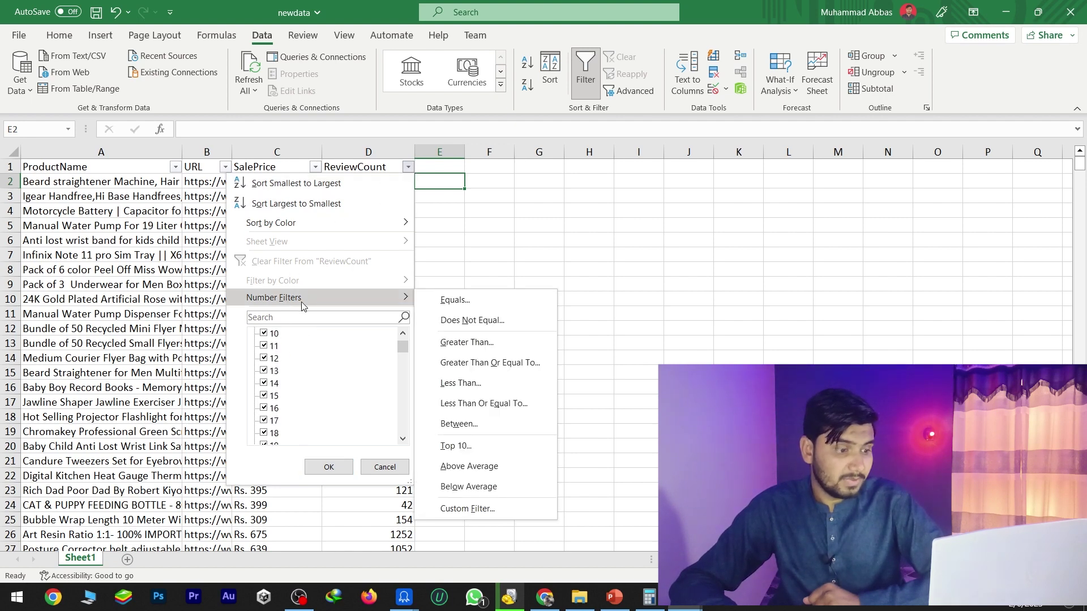
{"action": "left_click", "coordinate": [466, 343]}
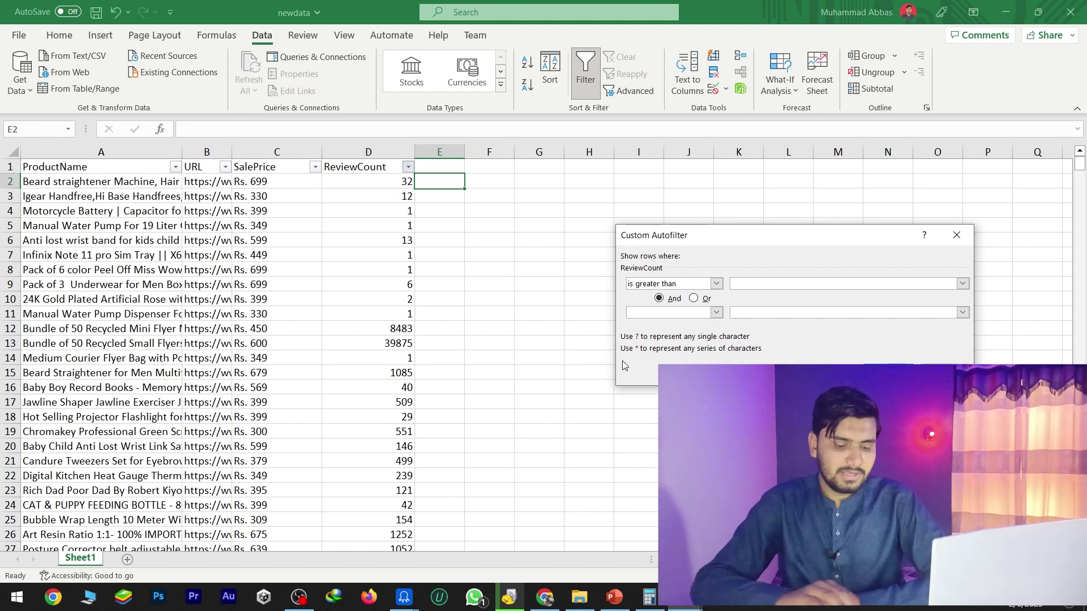
{"action": "type", "text": "200"}
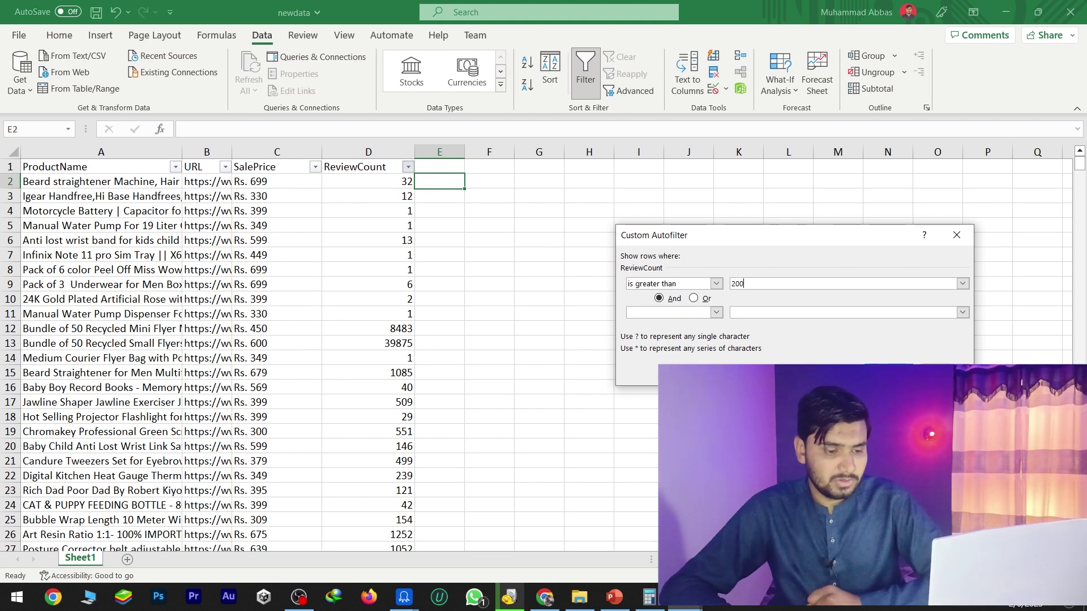
{"action": "key", "text": "Return"}
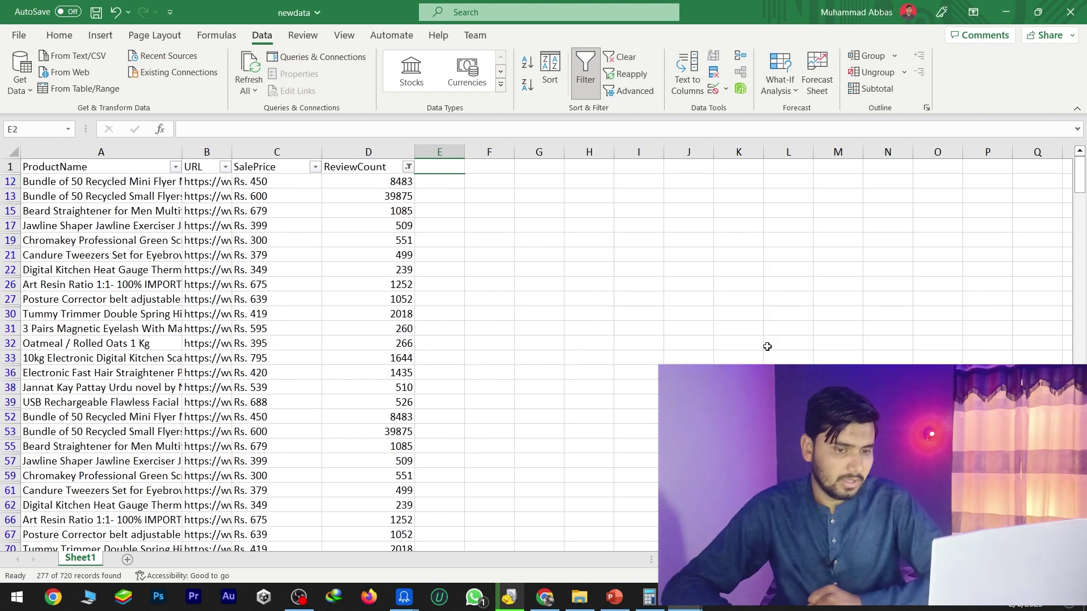
Look through the filtered product rows and check their ReviewCount values down the sheet
{"action": "scroll", "coordinate": [349, 211], "scroll_direction": "down", "scroll_amount": 4}
{"action": "scroll", "coordinate": [357, 311], "scroll_direction": "up", "scroll_amount": 4}
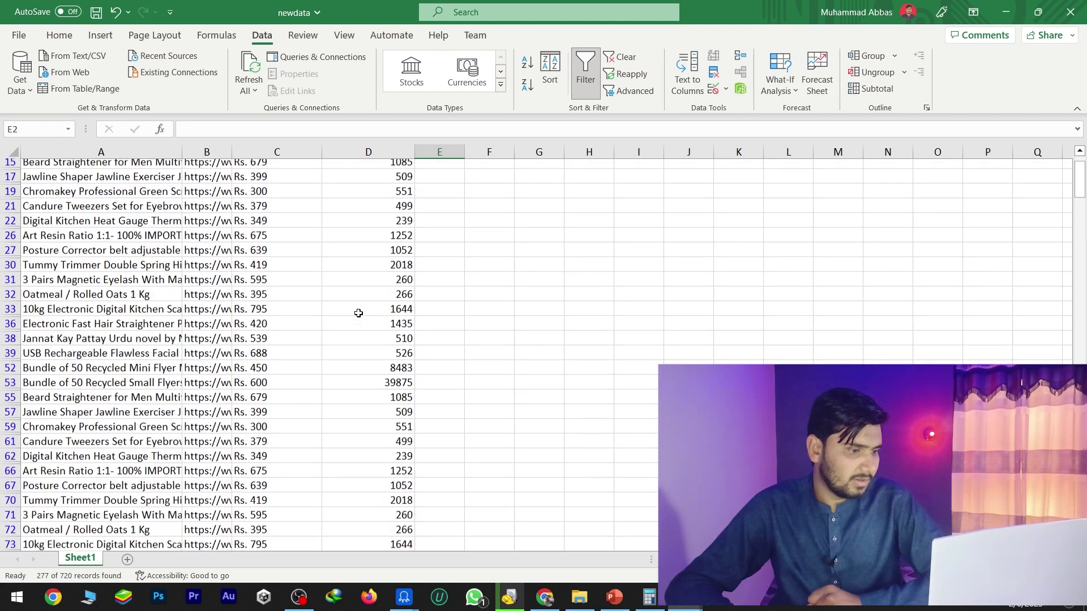
{"action": "scroll", "coordinate": [362, 282], "scroll_direction": "up", "scroll_amount": 1}
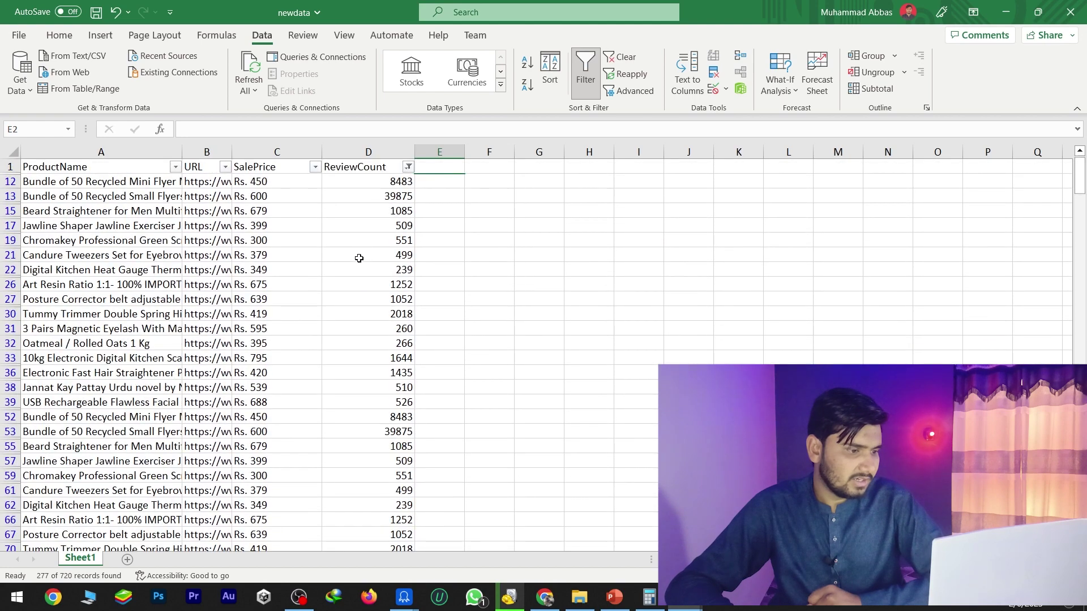
{"action": "left_click", "coordinate": [379, 182]}
{"action": "key", "text": "Down"}
{"action": "key", "text": "Down"}
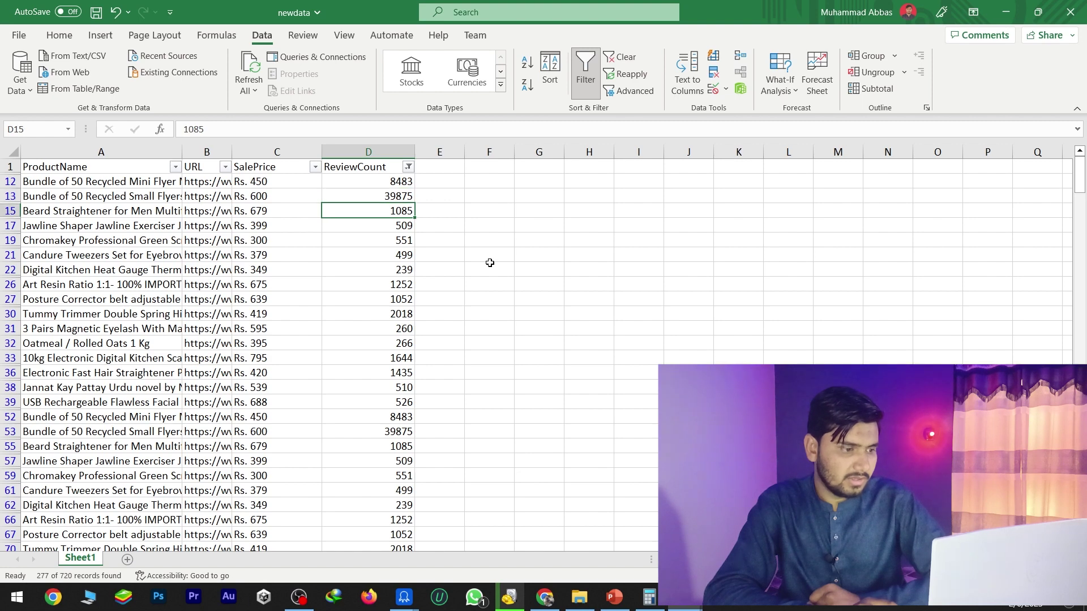
{"action": "key", "text": "Down"}
{"action": "key", "text": "Down"}
{"action": "key", "text": "Down"}
{"action": "key", "text": "Down"}
{"action": "key", "text": "Down"}
{"action": "key", "text": "Down"}
{"action": "key", "text": "Down"}
{"action": "key", "text": "Down"}
{"action": "key", "text": "Down"}
{"action": "key", "text": "Down"}
{"action": "key", "text": "Down"}
{"action": "key", "text": "Down"}
{"action": "key", "text": "Down"}
{"action": "key", "text": "Down"}
{"action": "key", "text": "Down"}
{"action": "key", "text": "Down"}
{"action": "key", "text": "Down"}
{"action": "key", "text": "Down"}
{"action": "key", "text": "Down"}
{"action": "key", "text": "Down"}
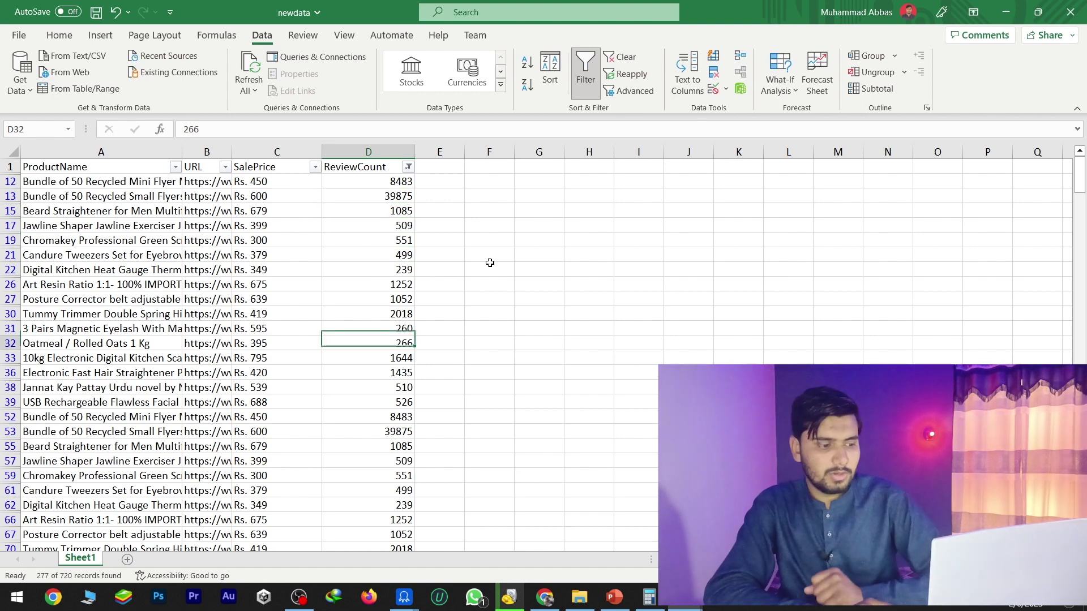
{"action": "key", "text": "Down"}
{"action": "key", "text": "Down"}
{"action": "key", "text": "Down"}
{"action": "key", "text": "Down"}
{"action": "key", "text": "Down"}
{"action": "key", "text": "Down"}
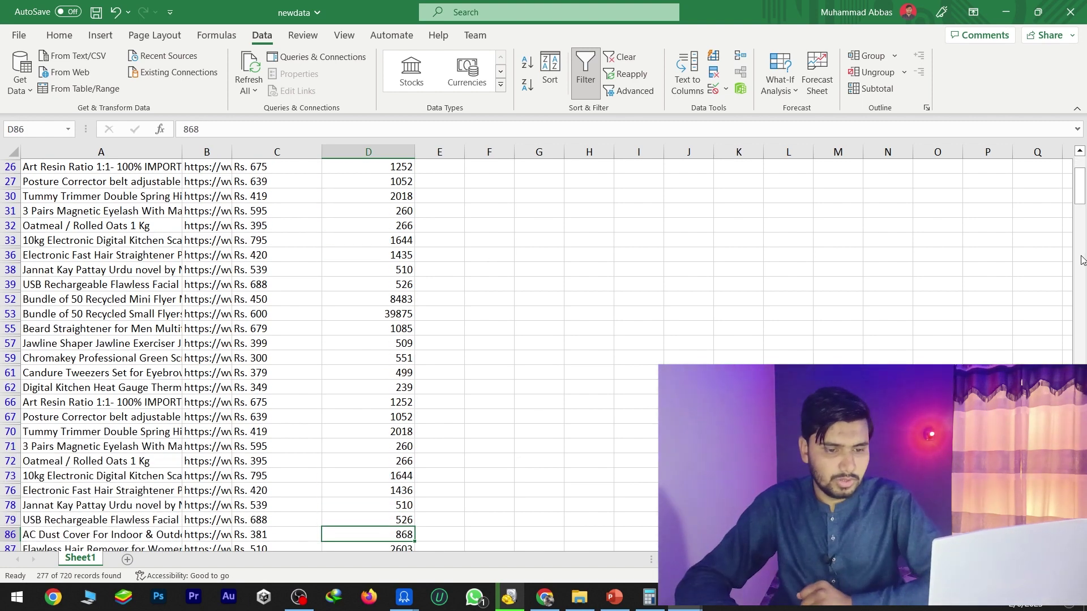
{"action": "left_click_drag", "start_coordinate": [1084, 199], "coordinate": [1083, 238]}
{"action": "left_click_drag", "start_coordinate": [1082, 408], "coordinate": [1082, 189]}
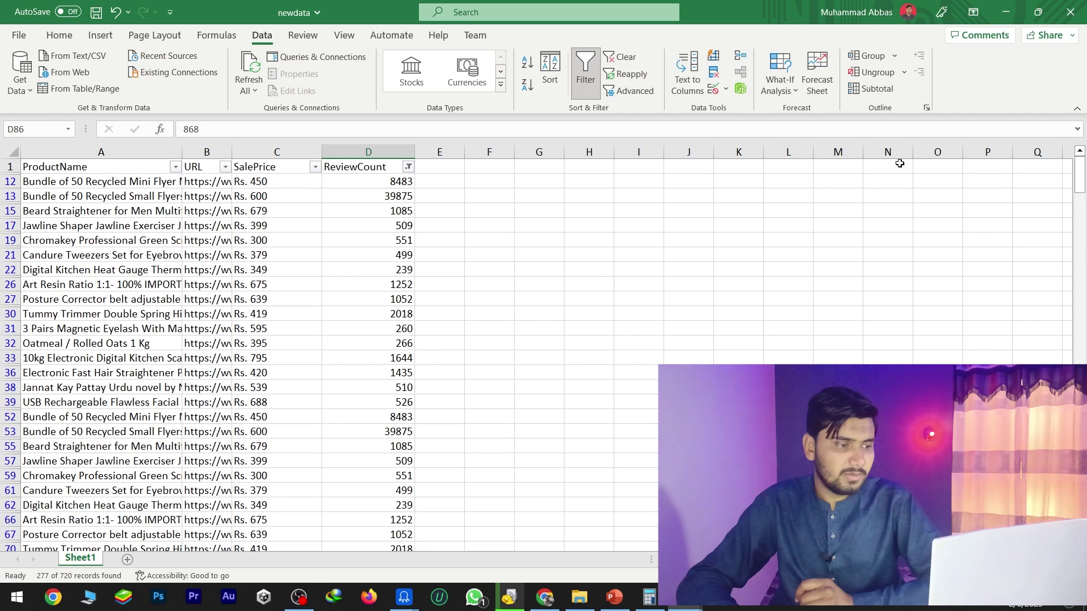
Set the ReviewCount number filter to greater than 500 and look over the filtered product rows
{"action": "left_click", "coordinate": [407, 166]}
{"action": "mouse_move", "coordinate": [288, 299]}
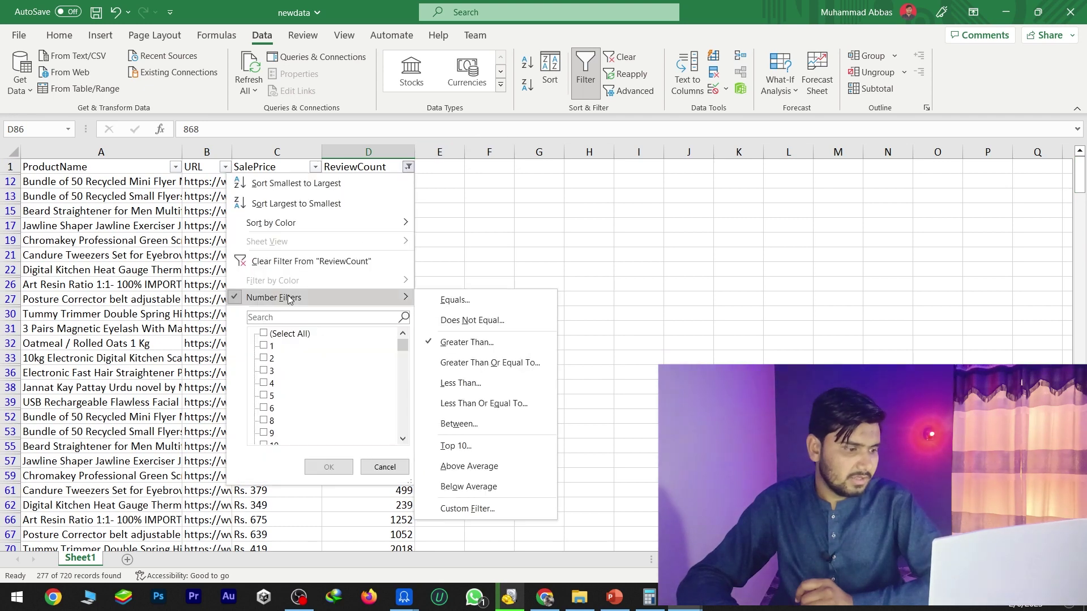
{"action": "left_click", "coordinate": [467, 342]}
{"action": "left_click", "coordinate": [780, 284]}
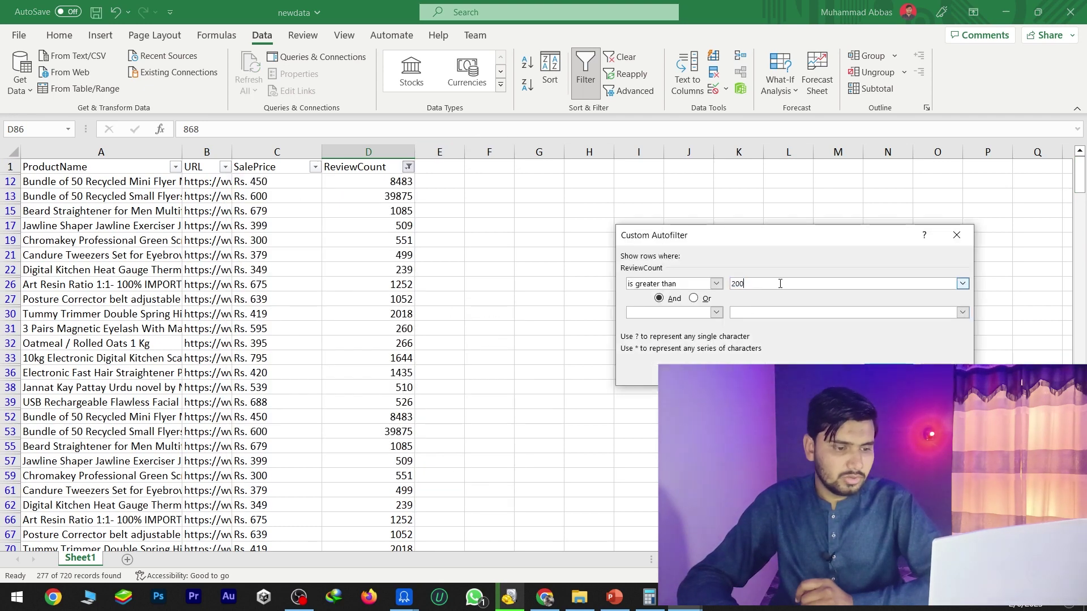
{"action": "key", "text": "BackSpace"}
{"action": "key", "text": "BackSpace"}
{"action": "key", "text": "BackSpace"}
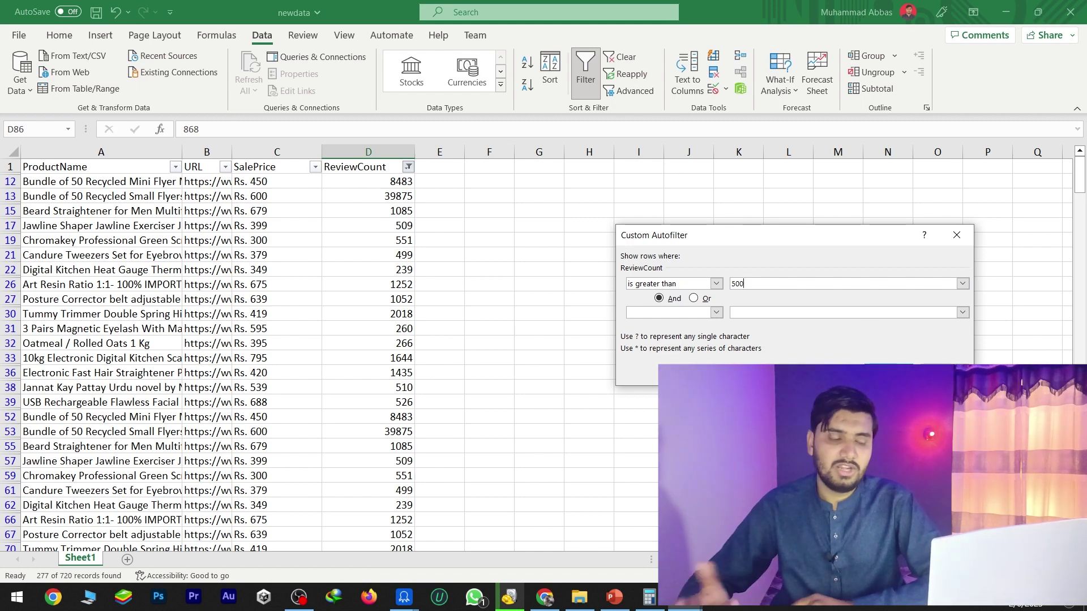
{"action": "key", "text": "Return"}
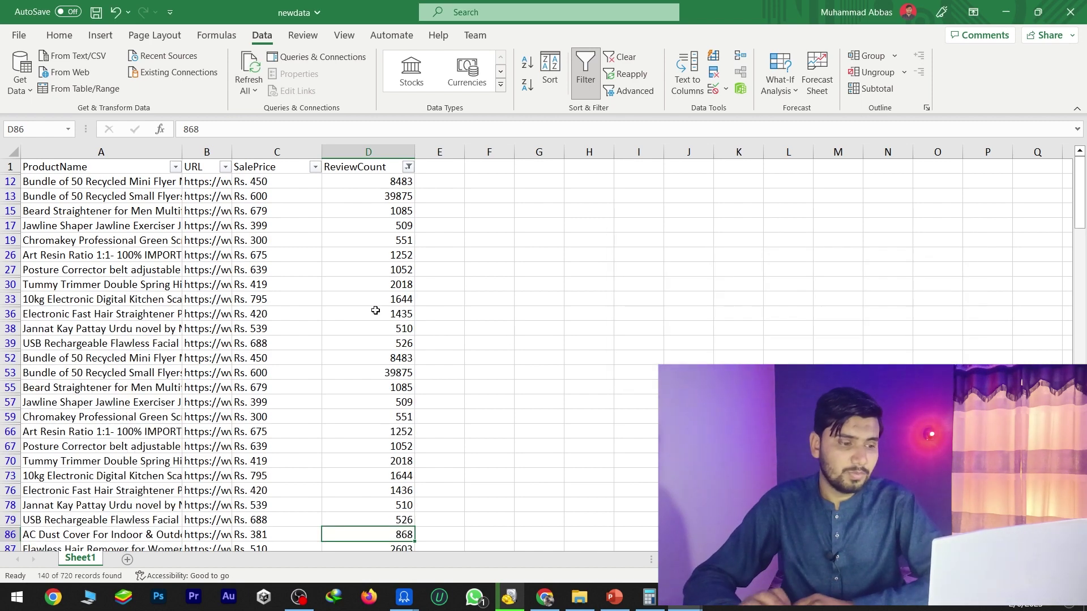
{"action": "left_click_drag", "start_coordinate": [1081, 213], "coordinate": [1083, 184]}
{"action": "left_click", "coordinate": [391, 224]}
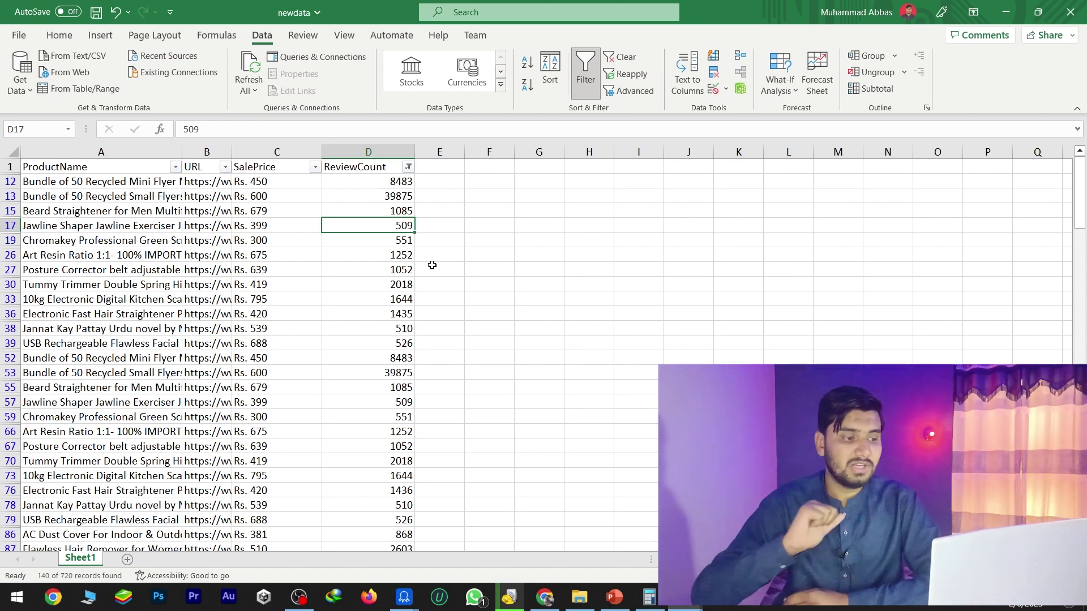
{"action": "scroll", "coordinate": [432, 265], "scroll_direction": "down", "scroll_amount": 6}
{"action": "scroll", "coordinate": [429, 283], "scroll_direction": "up", "scroll_amount": 6}
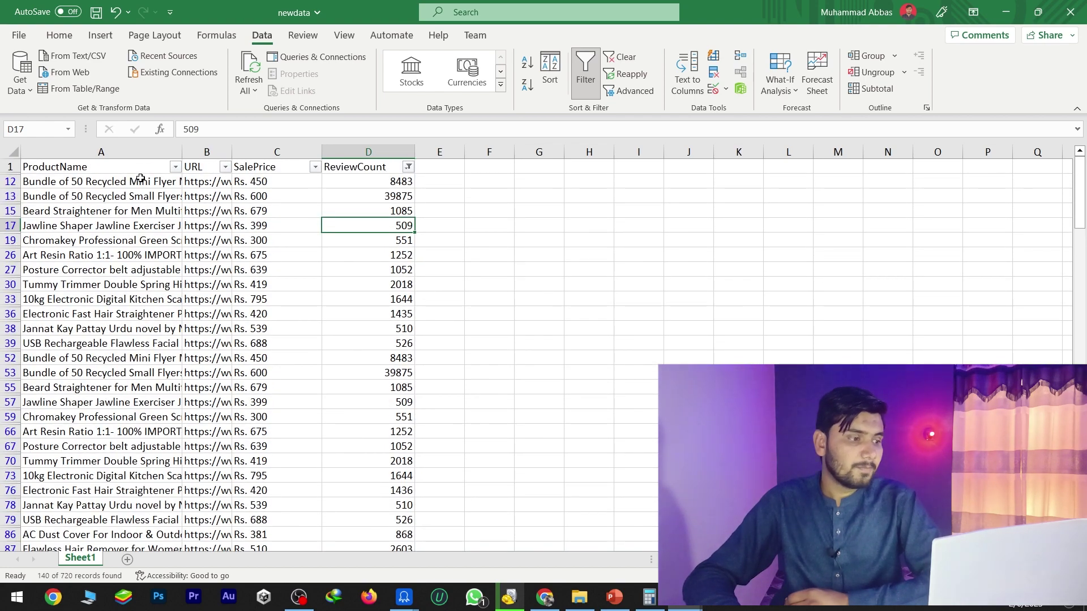
{"action": "left_click", "coordinate": [140, 180]}
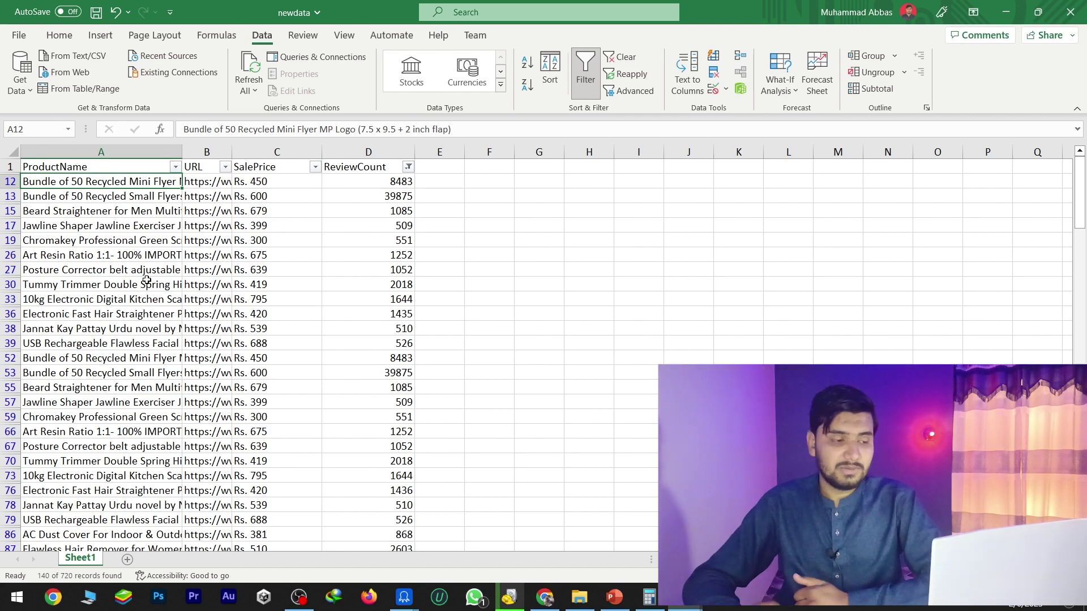
Close the Book1 workbook that holds the generated Daraz page URLs, leaving the newdata workbook open
{"action": "mouse_move", "coordinate": [685, 598]}
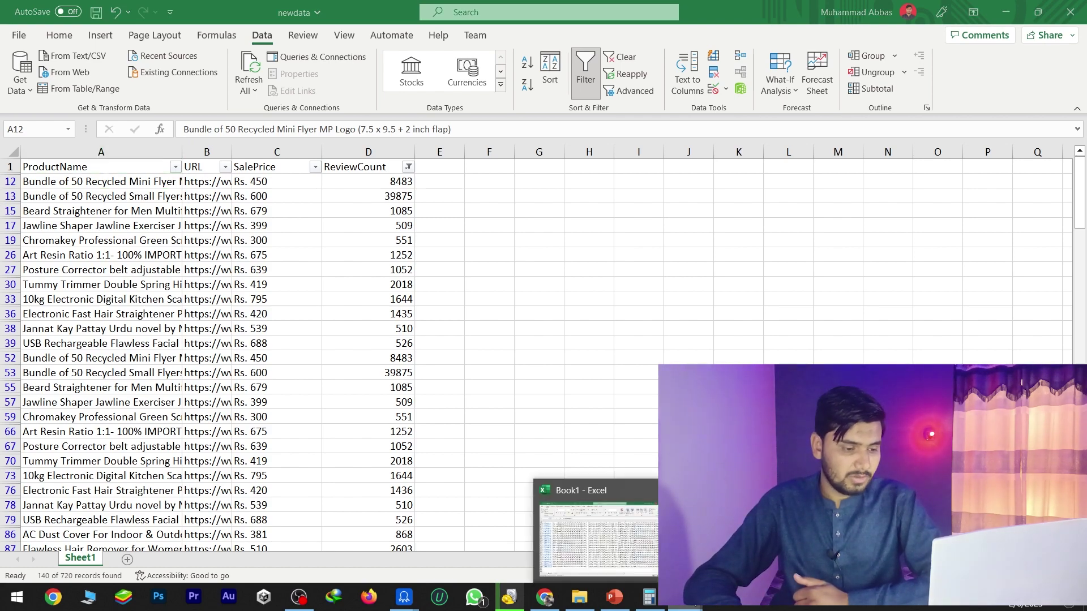
{"action": "mouse_move", "coordinate": [670, 540]}
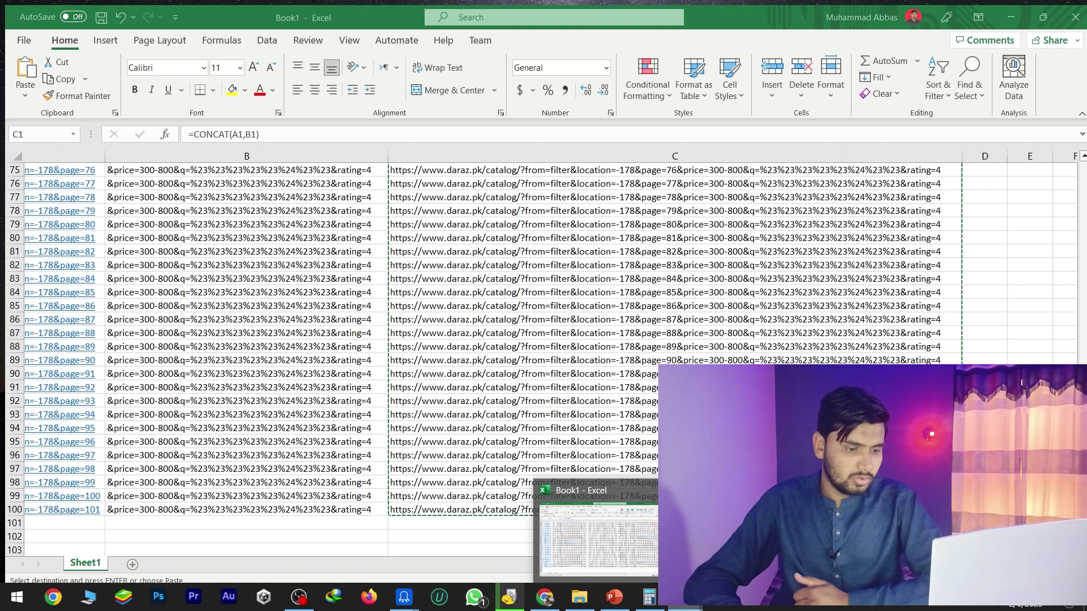
{"action": "middle_click", "coordinate": [654, 521]}
{"action": "left_click", "coordinate": [640, 379]}
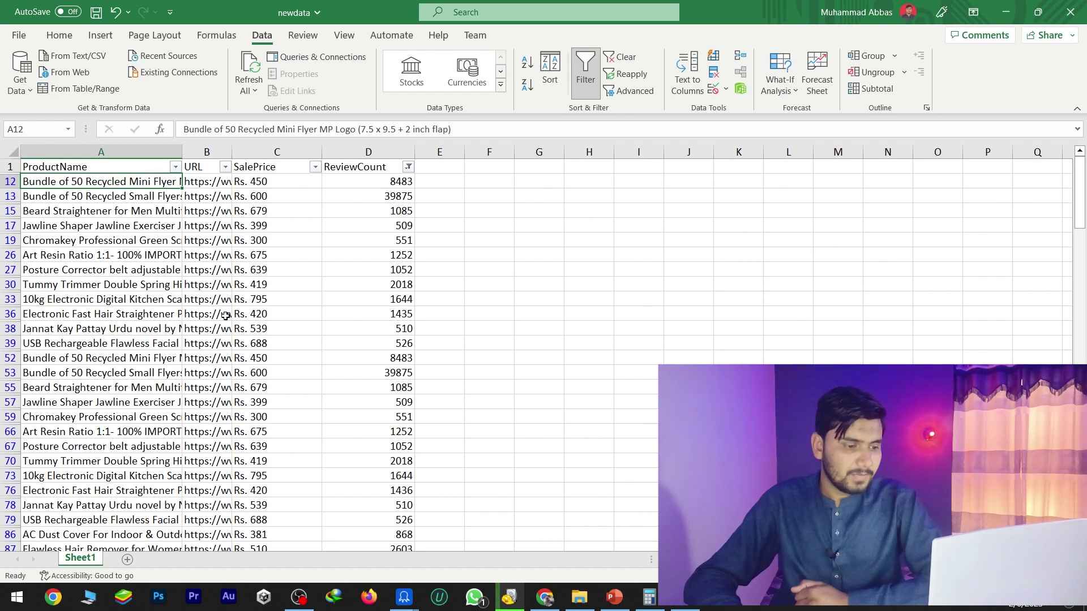
Open the "advance template" workbook from the TodayDaraz folder on drive D in File Explorer
{"action": "left_click", "coordinate": [579, 597]}
{"action": "right_click", "coordinate": [411, 240]}
{"action": "left_click", "coordinate": [447, 291]}
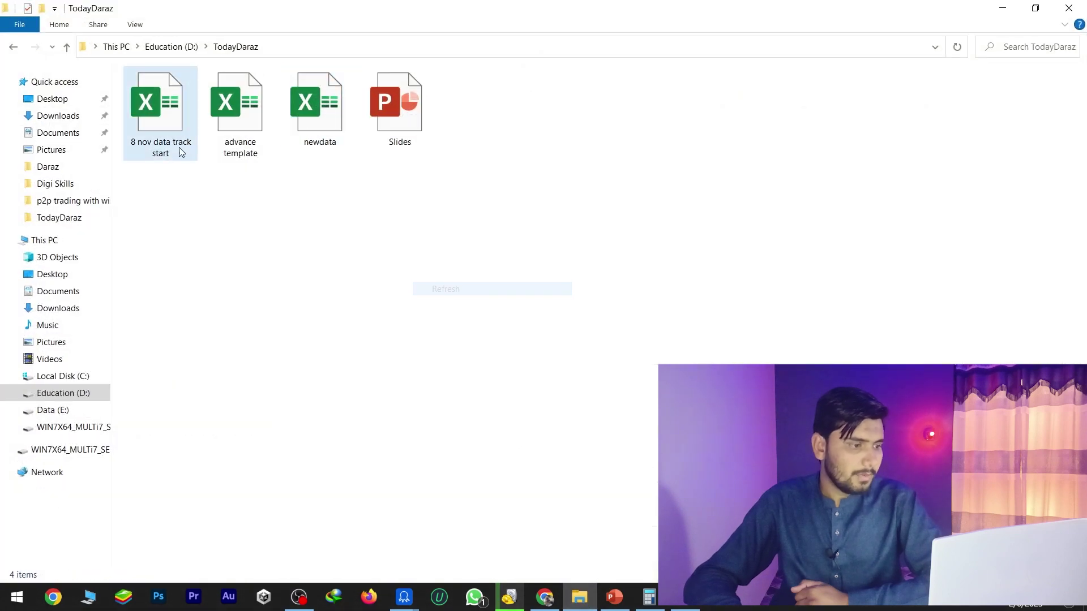
{"action": "double_click", "coordinate": [231, 123]}
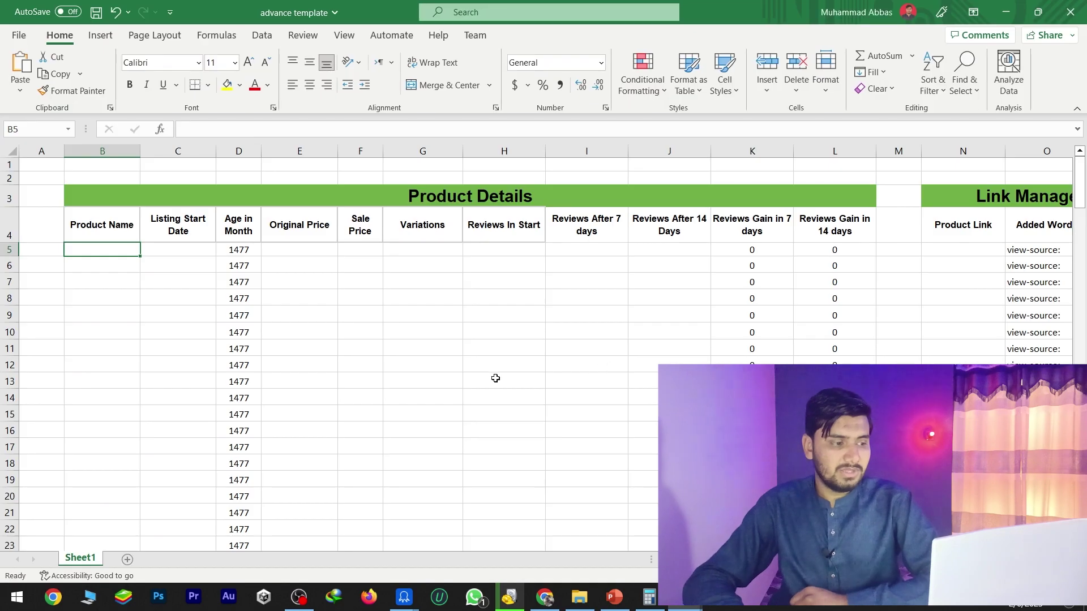
Examine the template's Product Details headers from Product Name to Reviews In Start, and the Product Link column under link management
{"action": "left_click", "coordinate": [90, 227]}
{"action": "left_click", "coordinate": [89, 251]}
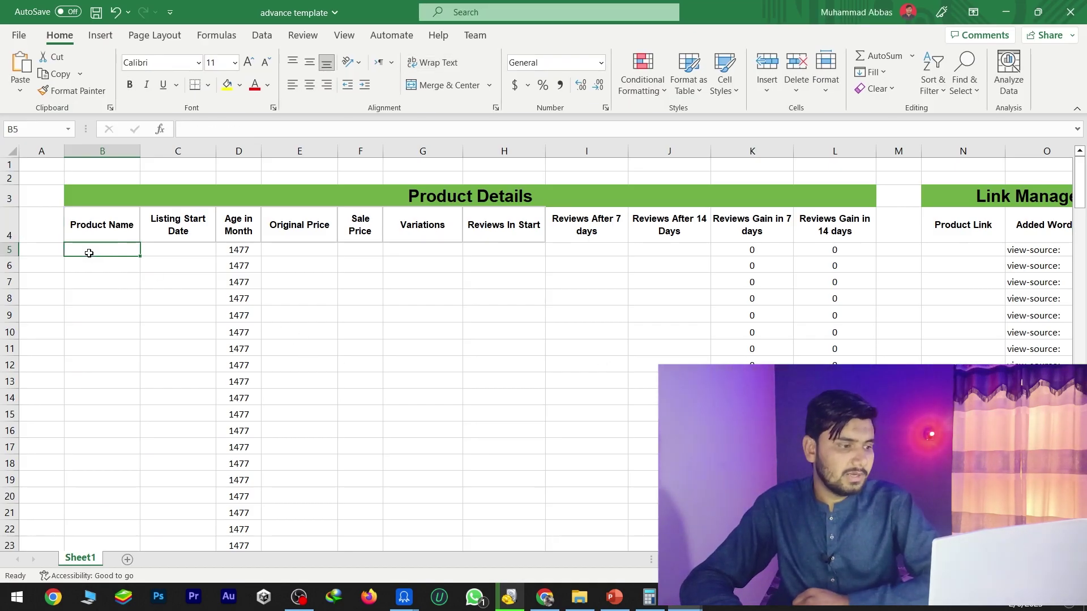
{"action": "left_click", "coordinate": [173, 226]}
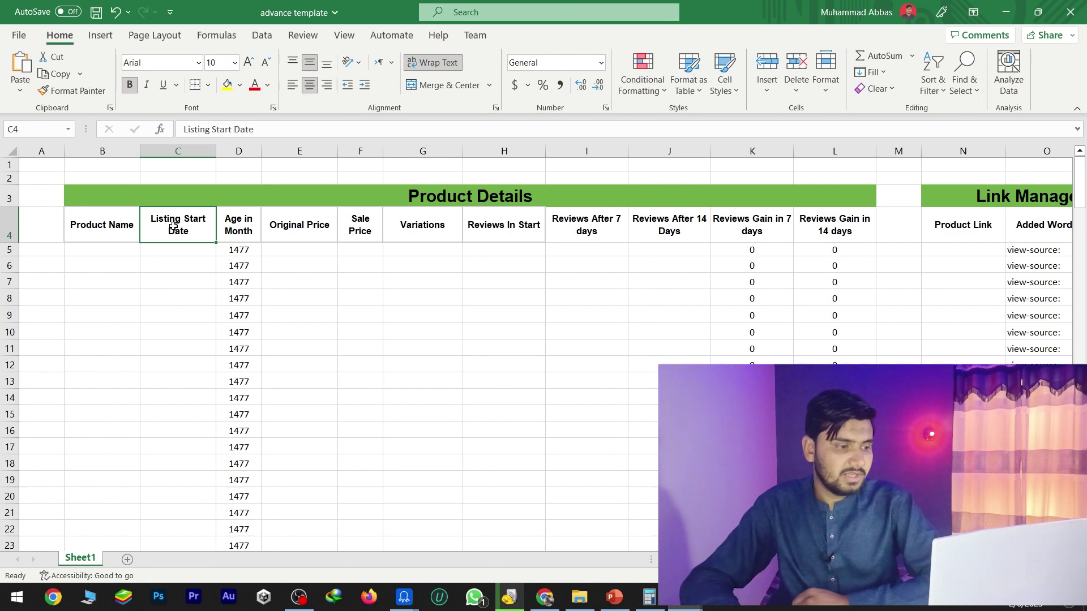
{"action": "left_click", "coordinate": [310, 237]}
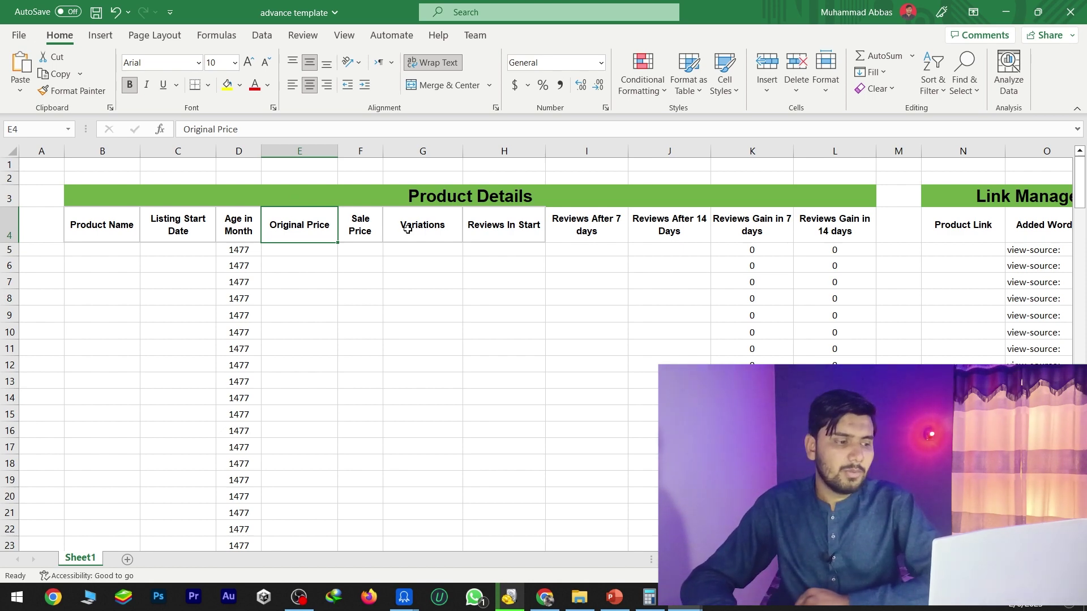
{"action": "left_click", "coordinate": [355, 248]}
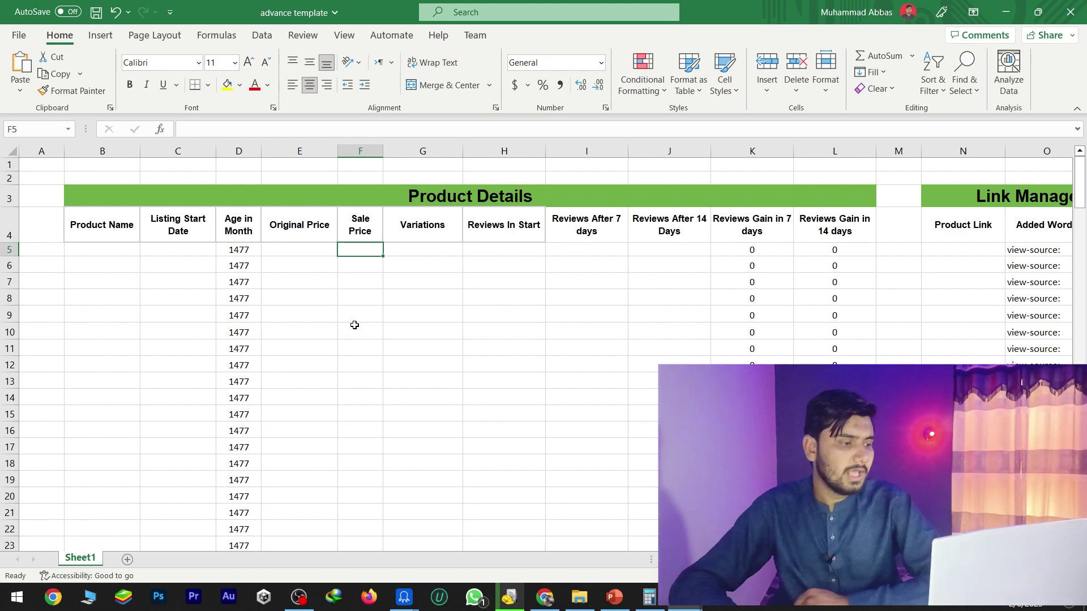
{"action": "left_click", "coordinate": [358, 232]}
{"action": "left_click", "coordinate": [442, 224]}
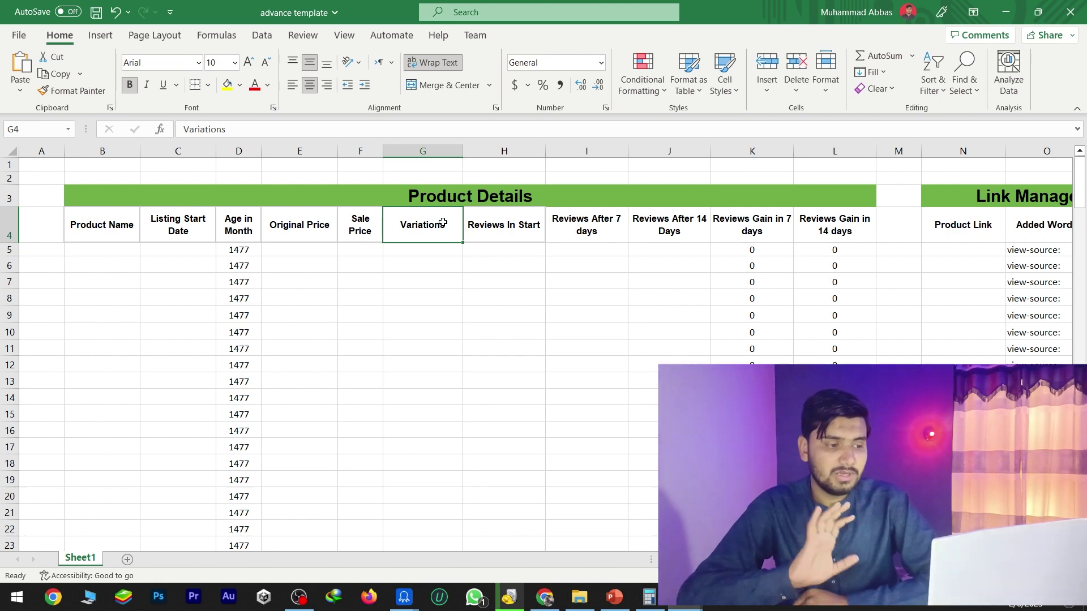
{"action": "left_click", "coordinate": [516, 228]}
{"action": "left_click", "coordinate": [520, 249]}
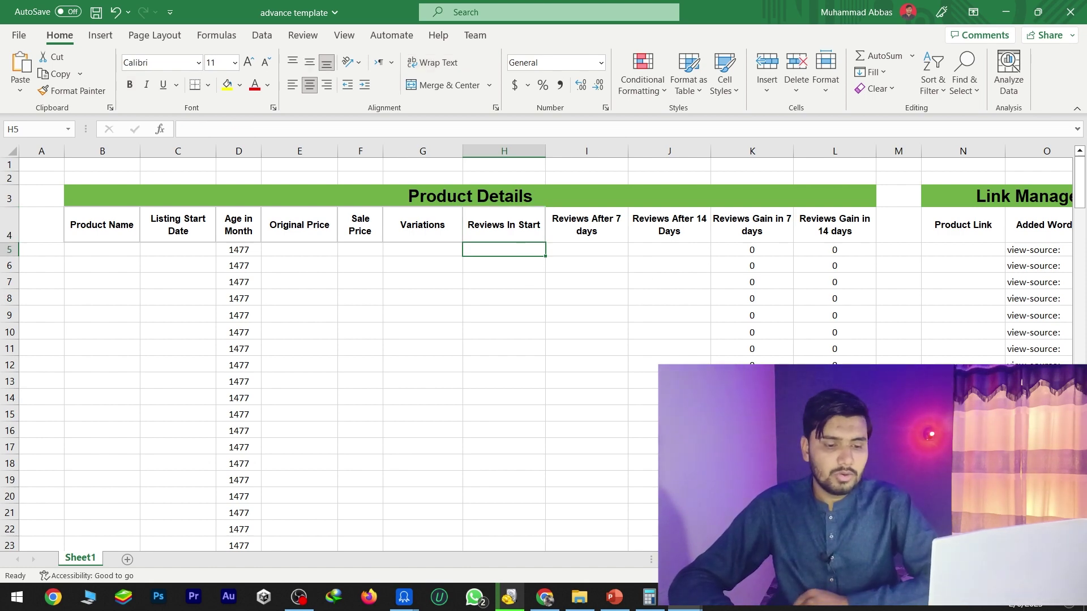
{"action": "left_click", "coordinate": [954, 224]}
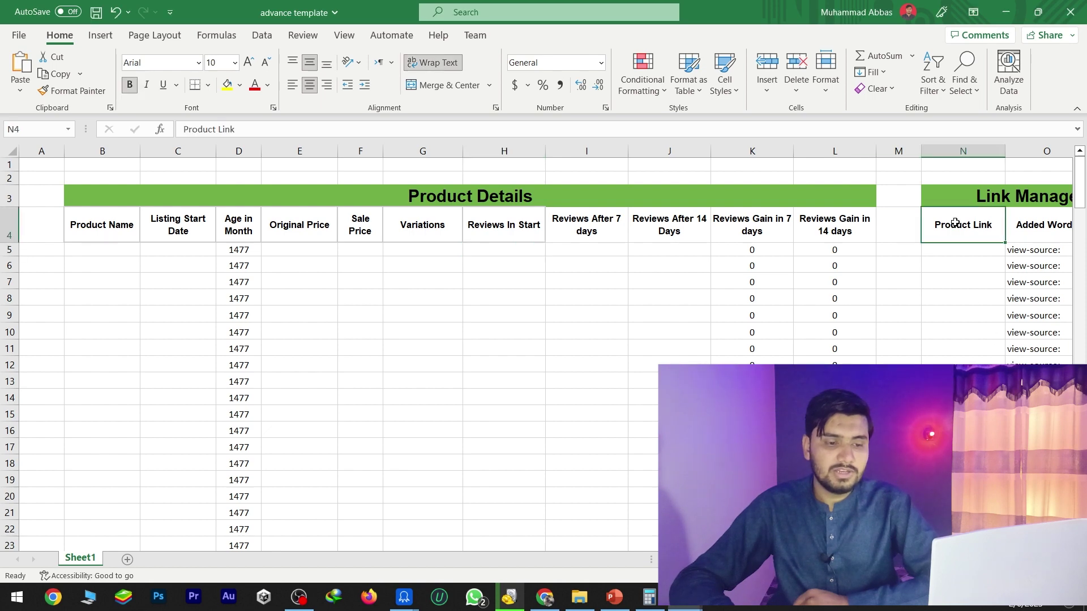
{"action": "left_click", "coordinate": [962, 259]}
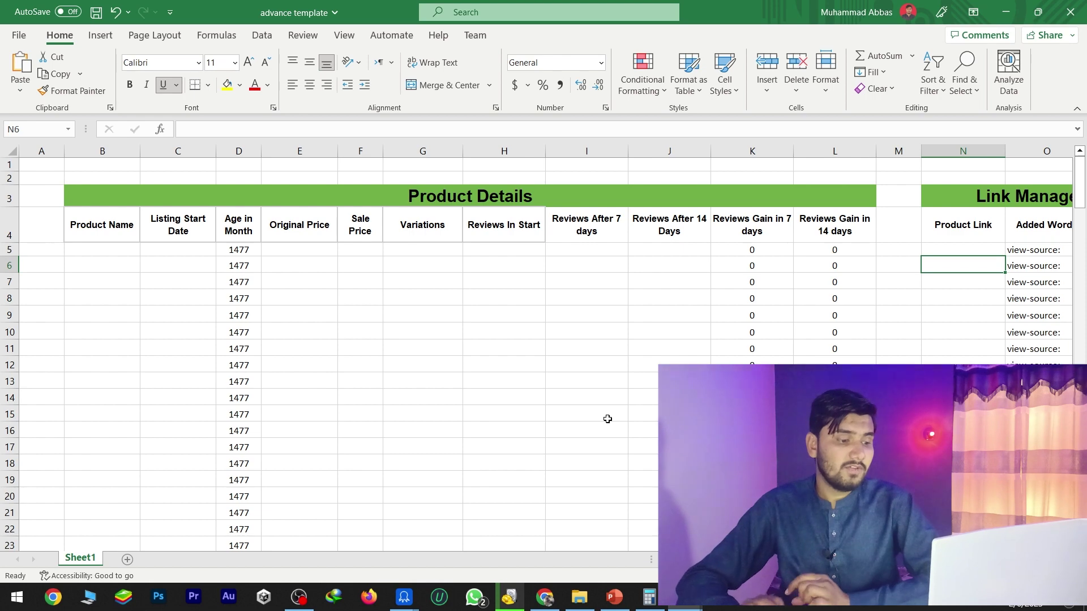
{"action": "left_click", "coordinate": [90, 252]}
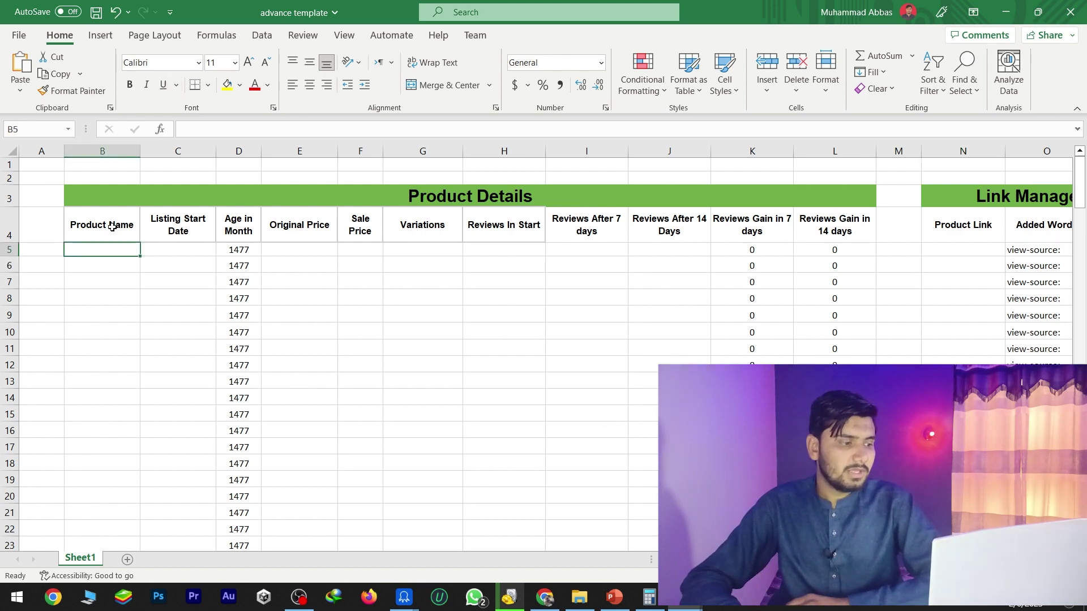
Switch back to the newdata workbook and copy the filtered product names from A12 down to A721
{"action": "key", "text": "alt+Tab"}
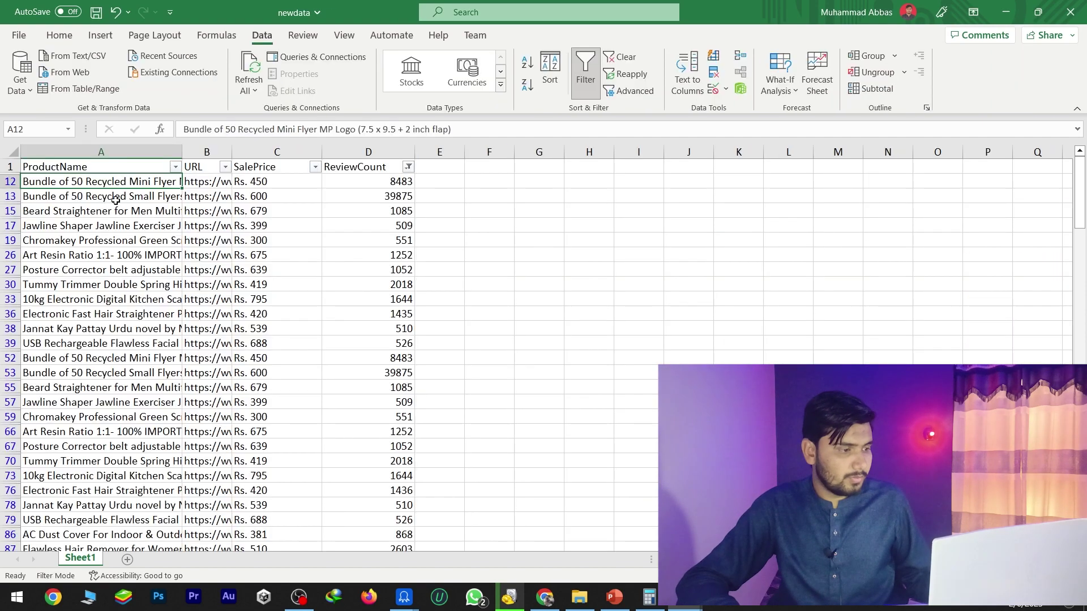
{"action": "left_click_drag", "start_coordinate": [110, 184], "coordinate": [140, 548]}
{"action": "key", "text": "ctrl+c"}
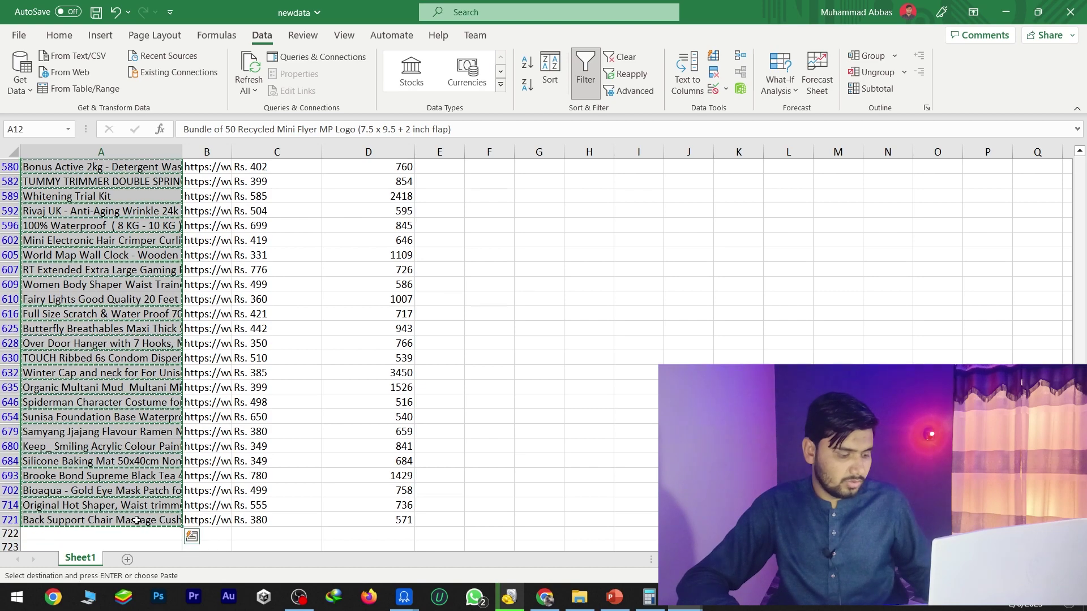
Paste the copied product names into the advance template's Product Name column starting at B5, and check that the list is complete
{"action": "key", "text": "alt+Tab"}
{"action": "key", "text": "ctrl+v"}
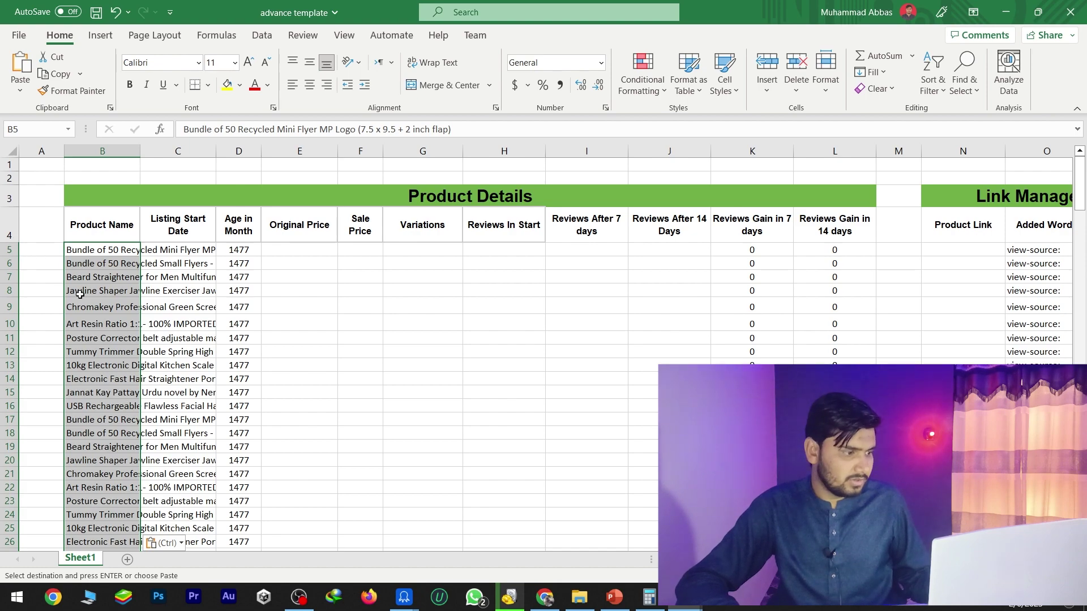
{"action": "scroll", "coordinate": [79, 294], "scroll_direction": "down", "scroll_amount": 20}
{"action": "scroll", "coordinate": [118, 414], "scroll_direction": "down", "scroll_amount": 17}
{"action": "key", "text": "ctrl+v"}
{"action": "scroll", "coordinate": [112, 474], "scroll_direction": "up", "scroll_amount": 9}
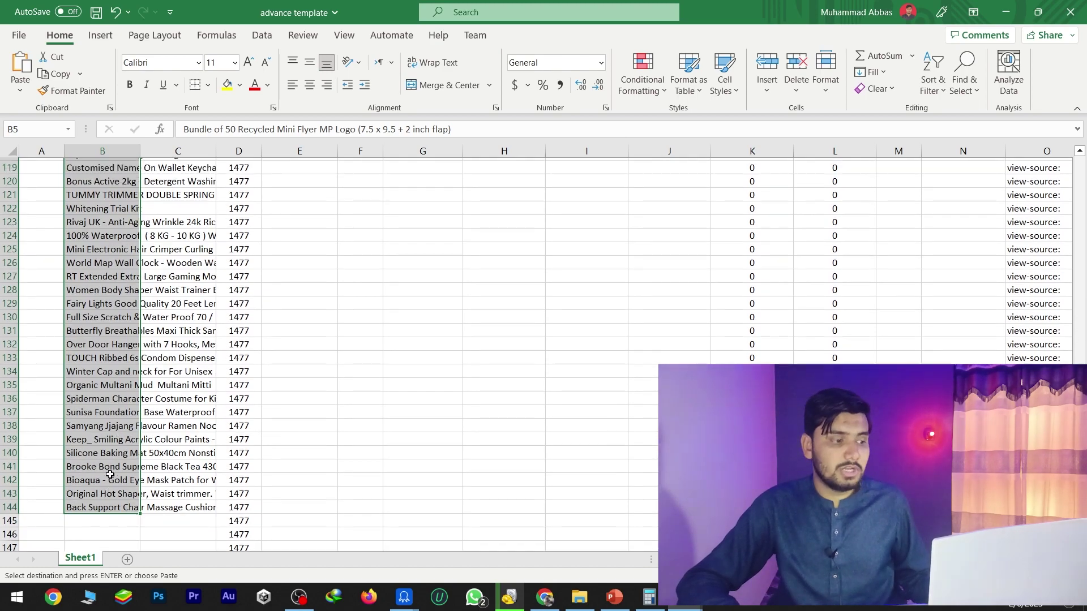
{"action": "scroll", "coordinate": [111, 474], "scroll_direction": "up", "scroll_amount": 15}
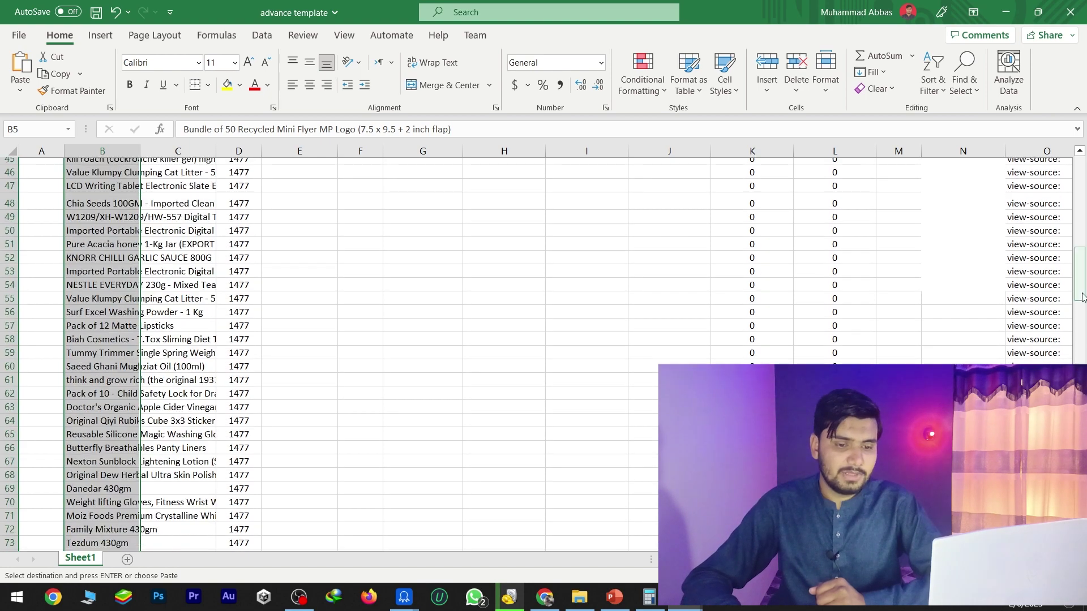
{"action": "left_click_drag", "start_coordinate": [1082, 297], "coordinate": [1082, 188]}
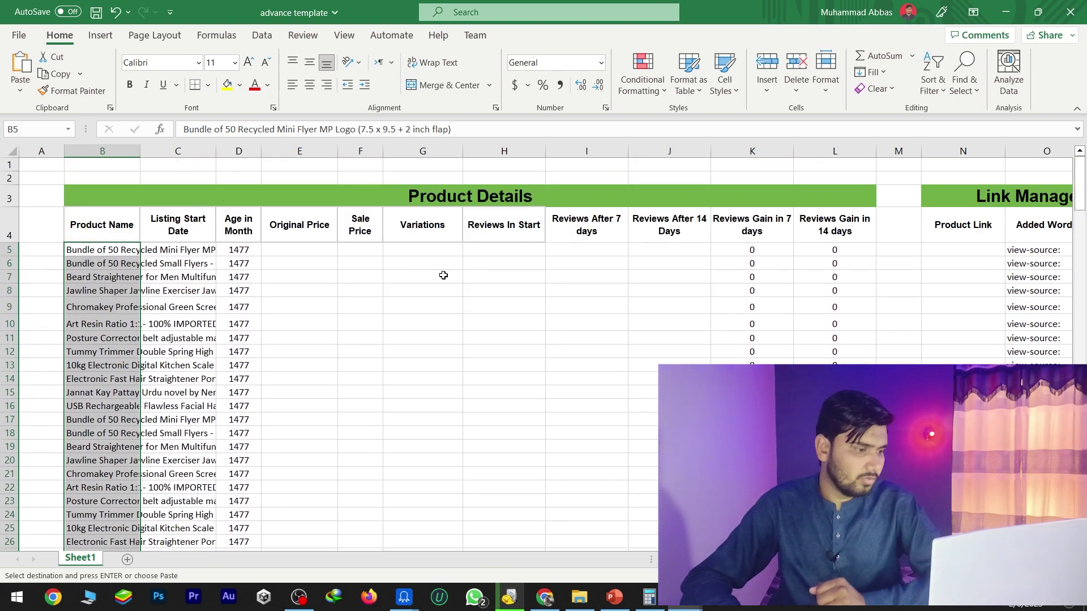
Select F5, the first Sale Price cell in the template, and switch back to the newdata workbook
{"action": "left_click", "coordinate": [185, 252]}
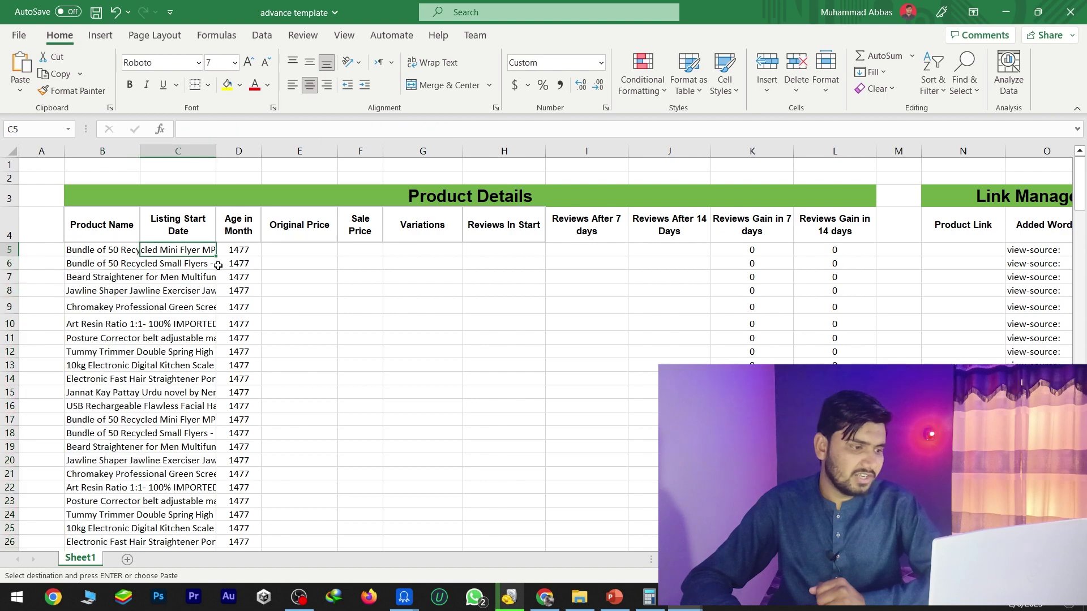
{"action": "left_click", "coordinate": [310, 247]}
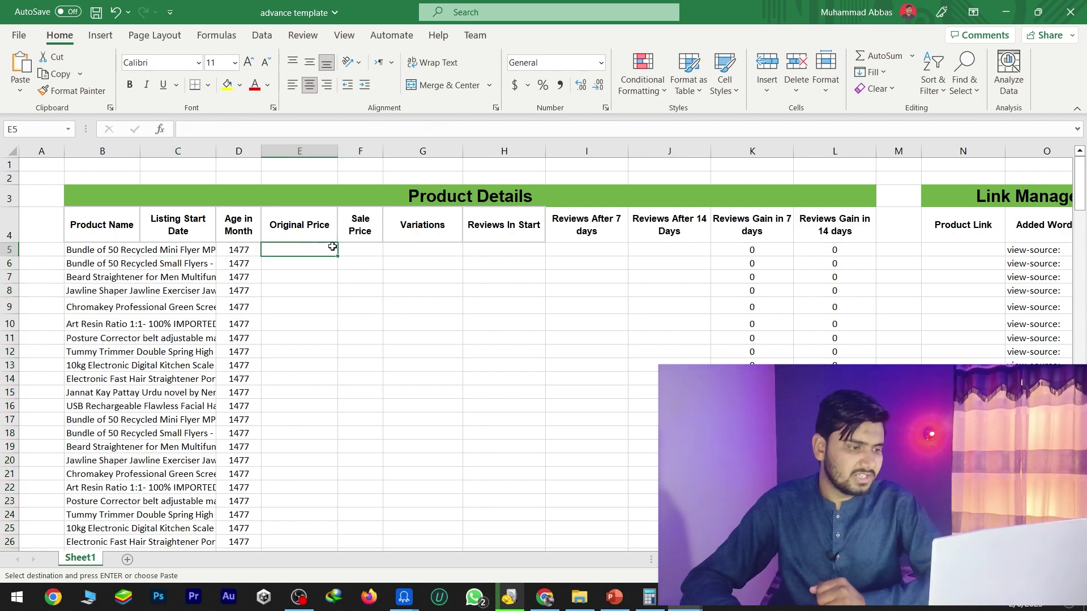
{"action": "left_click", "coordinate": [353, 252]}
{"action": "key", "text": "alt+Tab"}
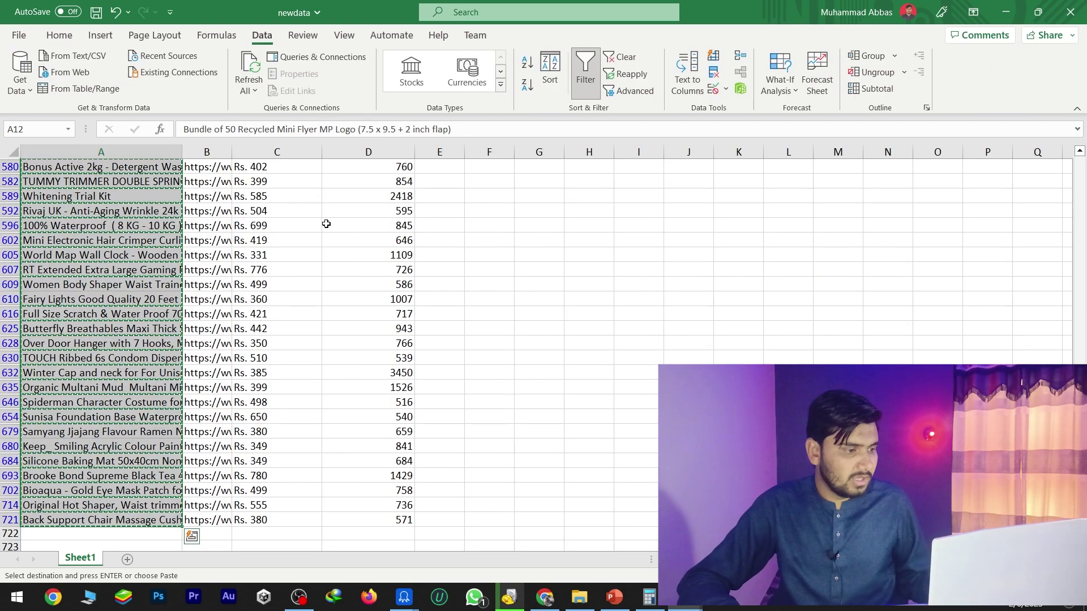
{"action": "scroll", "coordinate": [325, 249], "scroll_direction": "up", "scroll_amount": 20}
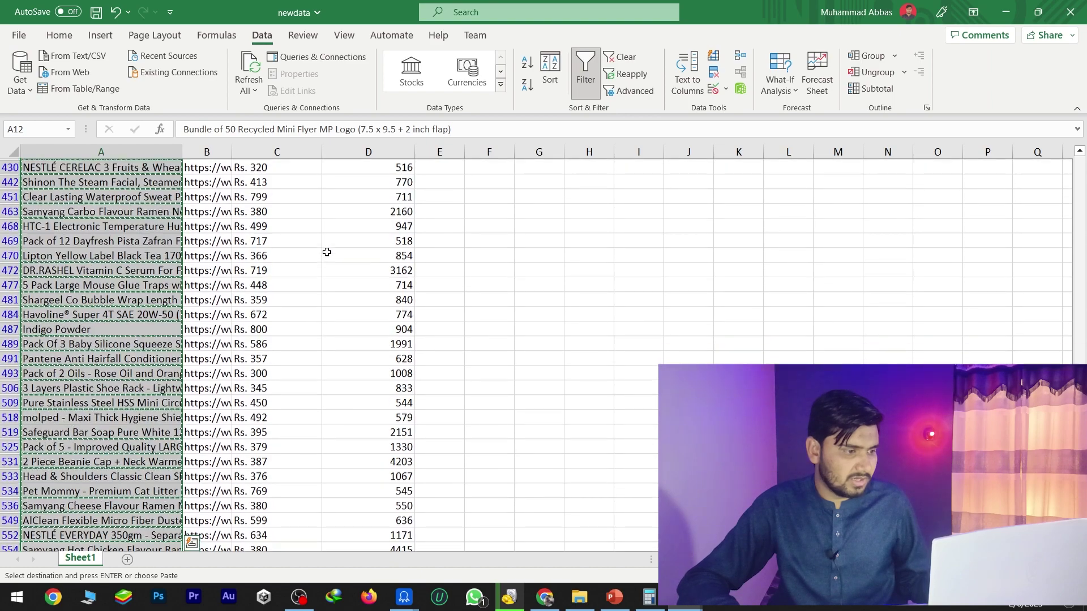
{"action": "scroll", "coordinate": [217, 225], "scroll_direction": "up", "scroll_amount": 6}
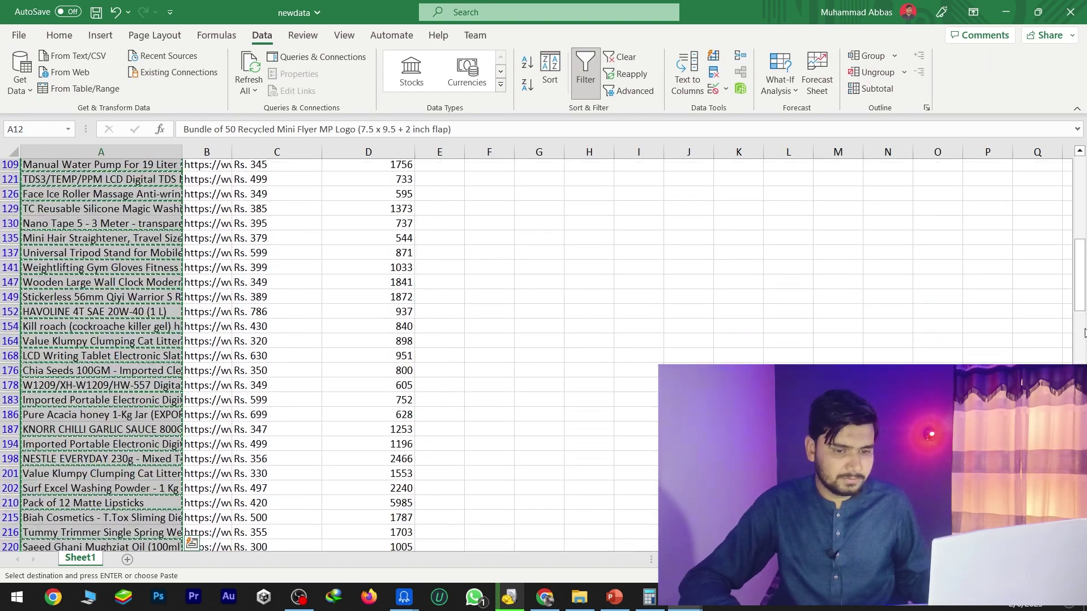
{"action": "left_click_drag", "start_coordinate": [1082, 274], "coordinate": [1066, 154]}
{"action": "left_click_drag", "start_coordinate": [239, 184], "coordinate": [276, 507]}
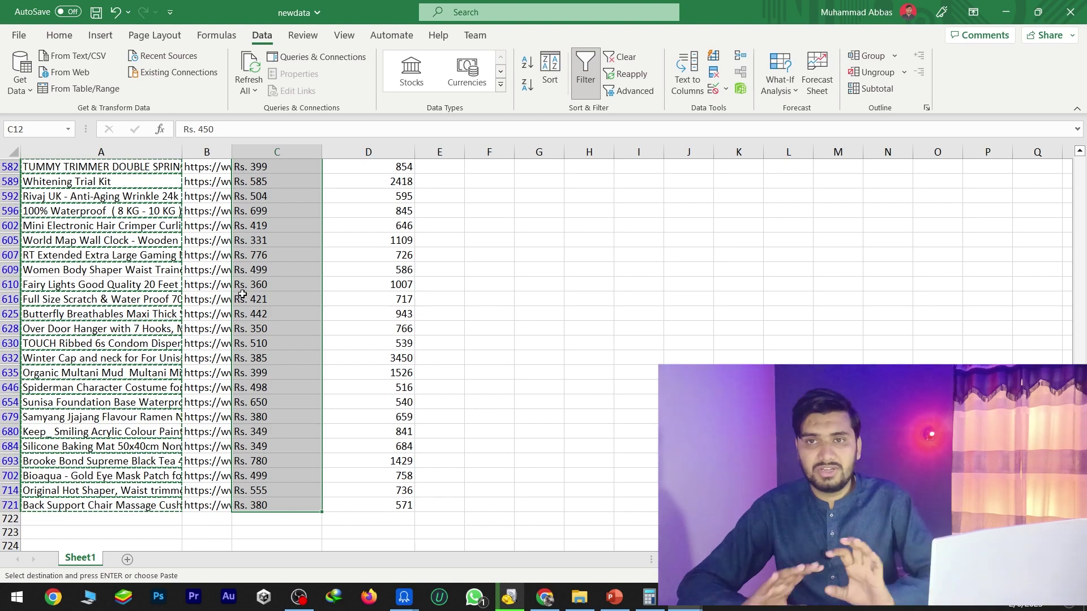
{"action": "left_click", "coordinate": [386, 226]}
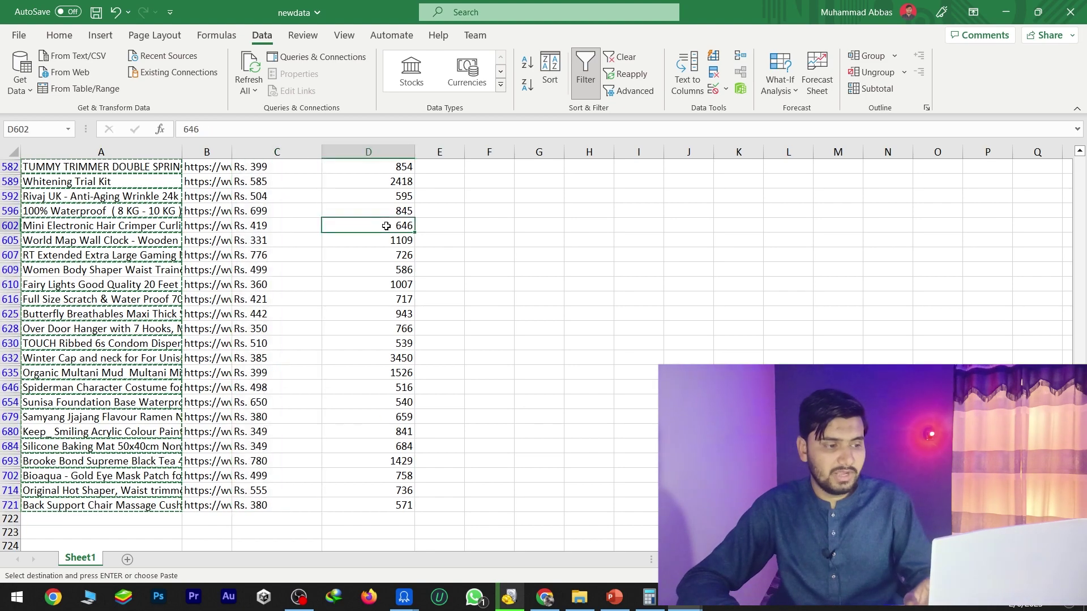
{"action": "left_click", "coordinate": [245, 211]}
{"action": "scroll", "coordinate": [272, 249], "scroll_direction": "up", "scroll_amount": 8}
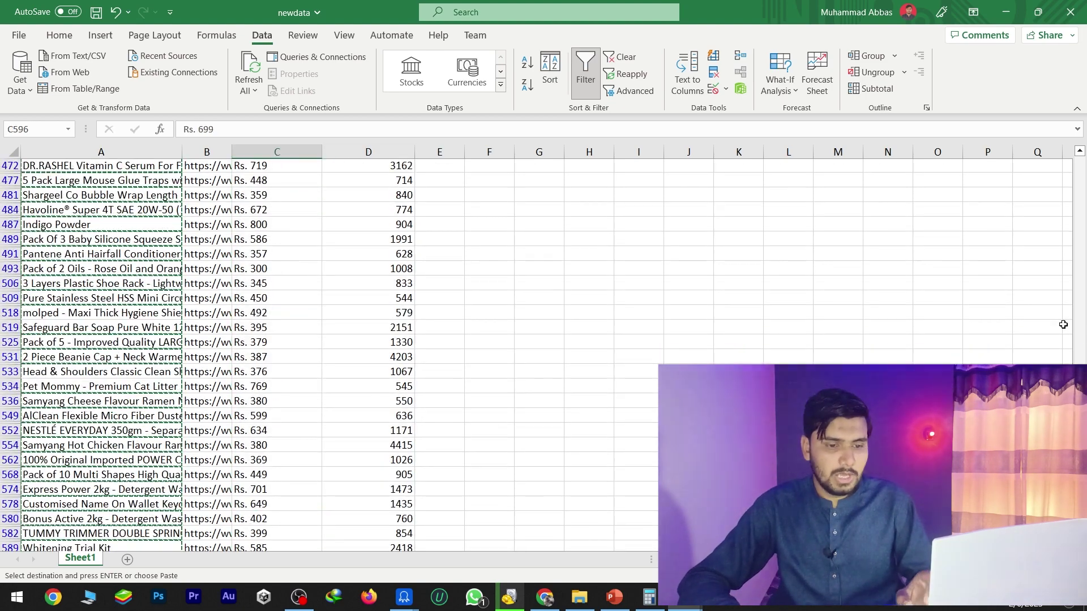
{"action": "scroll", "coordinate": [272, 249], "scroll_direction": "up", "scroll_amount": 15}
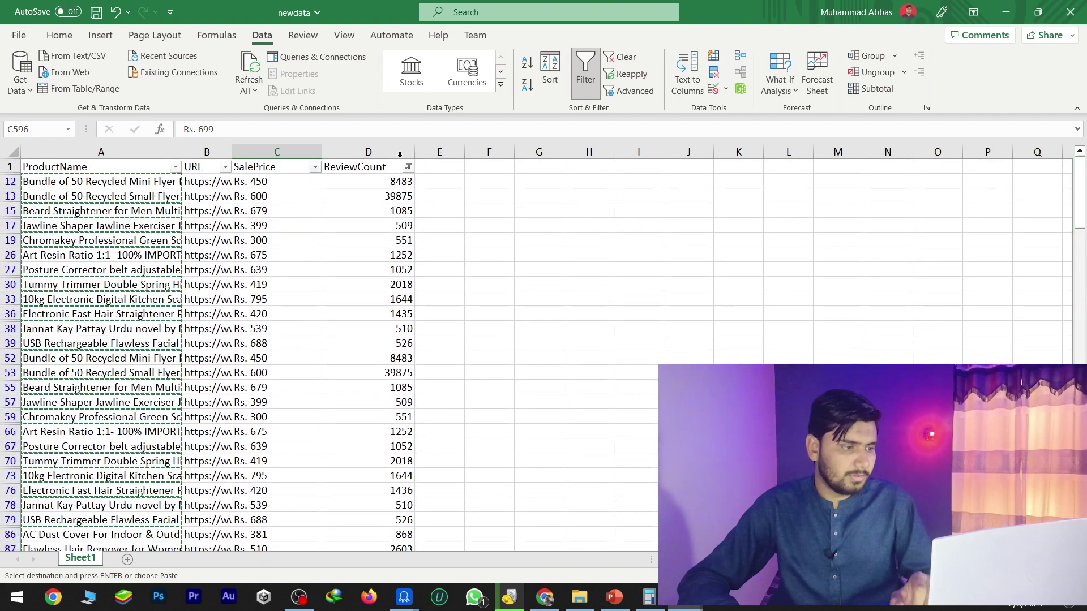
Remove "Rs." from the whole SalePrice column by replacing all occurrences with nothing, and select the filtered prices from C12 to C721
{"action": "left_click", "coordinate": [268, 158]}
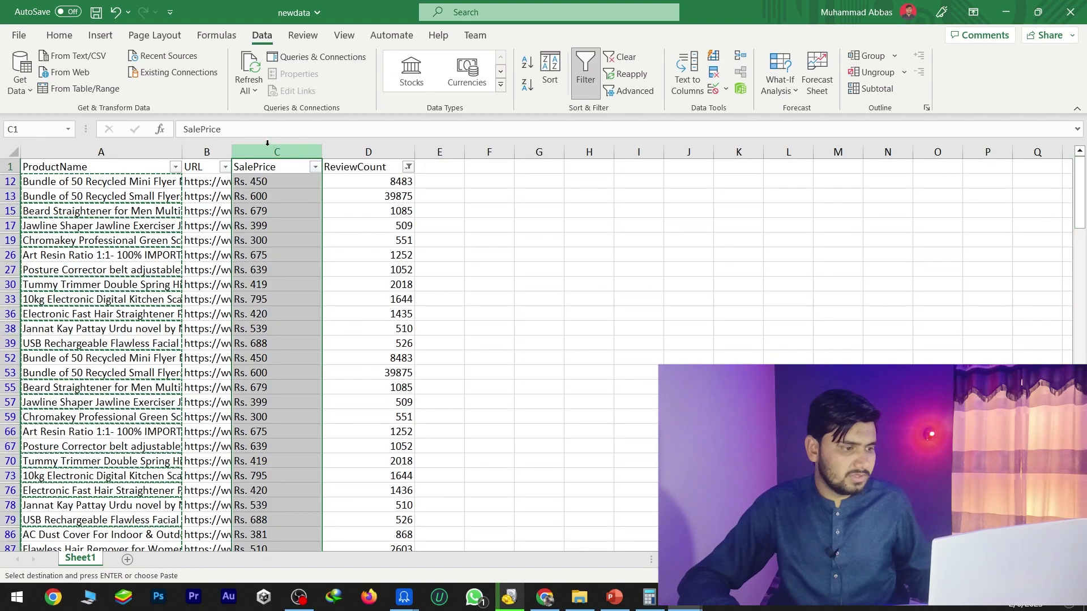
{"action": "left_click", "coordinate": [59, 35]}
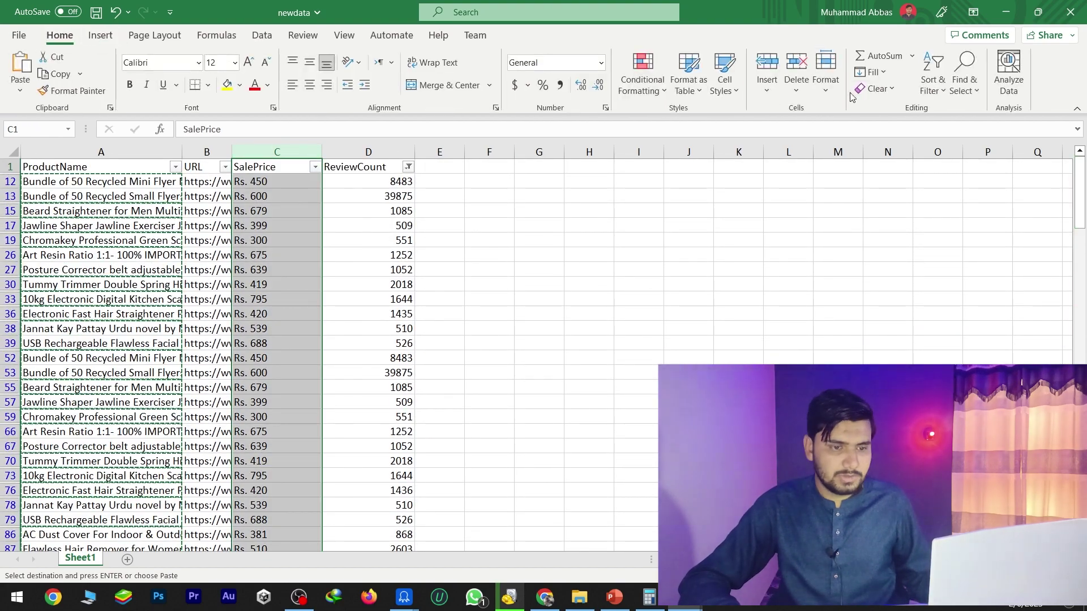
{"action": "left_click", "coordinate": [965, 71]}
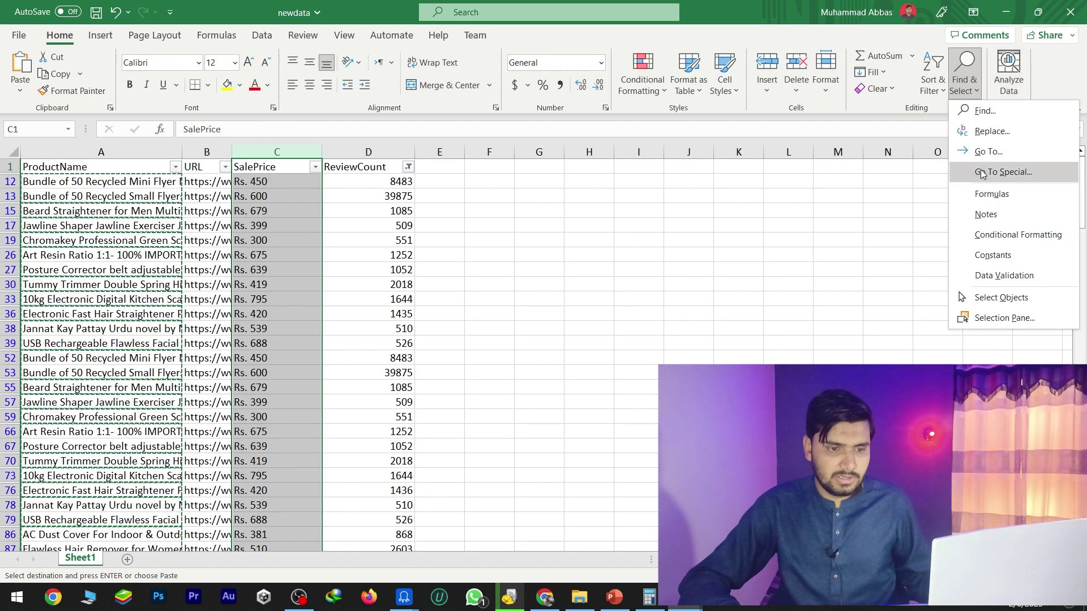
{"action": "left_click", "coordinate": [992, 131]}
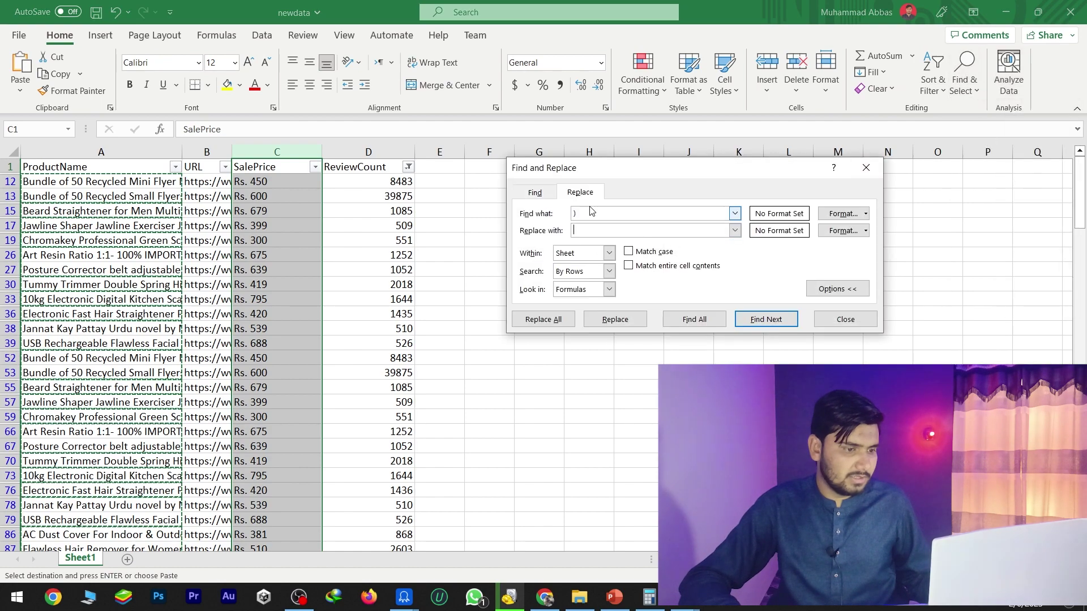
{"action": "key", "text": "BackSpace"}
{"action": "type", "text": "Rs."}
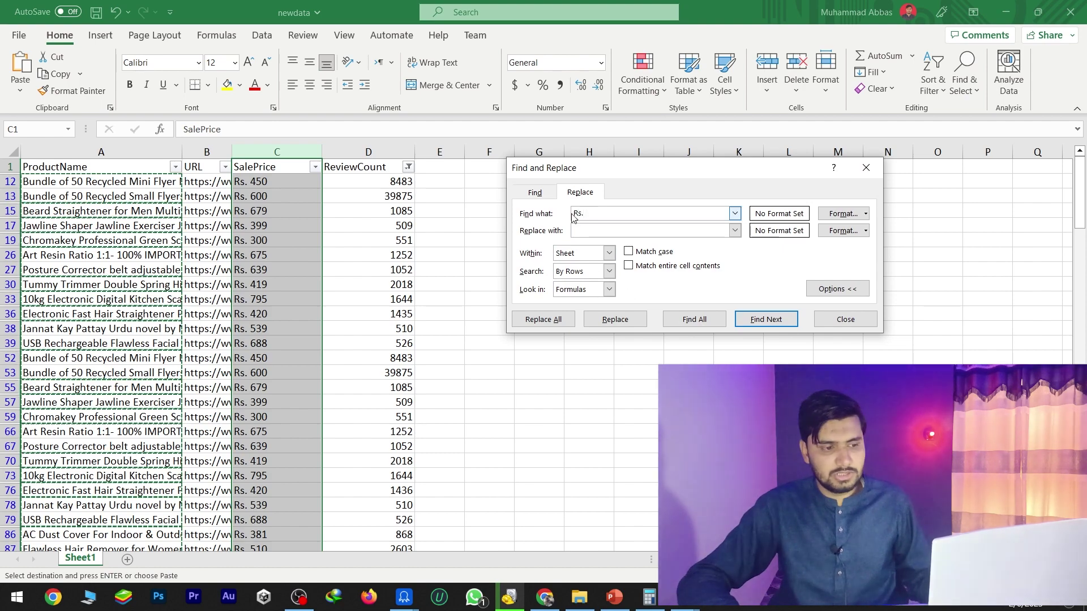
{"action": "left_click", "coordinate": [530, 321]}
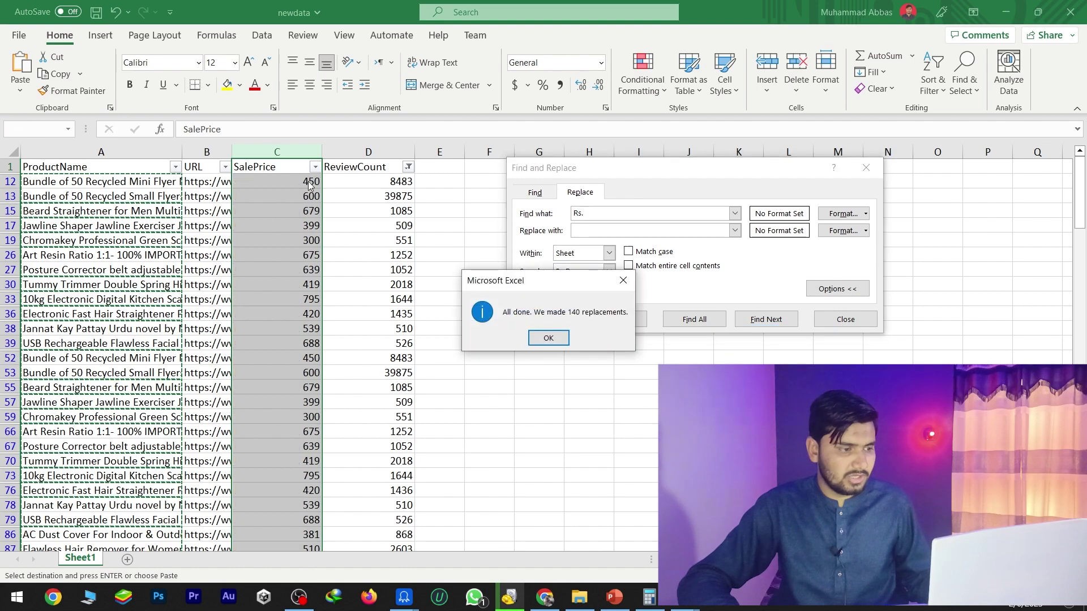
{"action": "left_click", "coordinate": [548, 338]}
{"action": "left_click", "coordinate": [286, 187]}
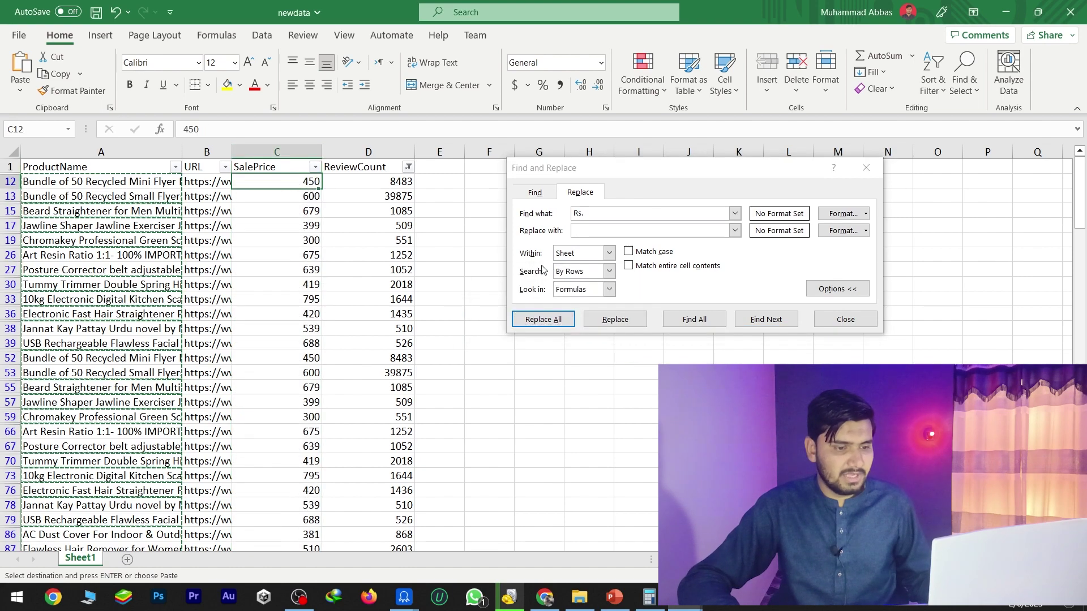
{"action": "left_click", "coordinate": [834, 319]}
{"action": "left_click_drag", "start_coordinate": [292, 181], "coordinate": [306, 527]}
{"action": "key", "text": "ctrl+q"}
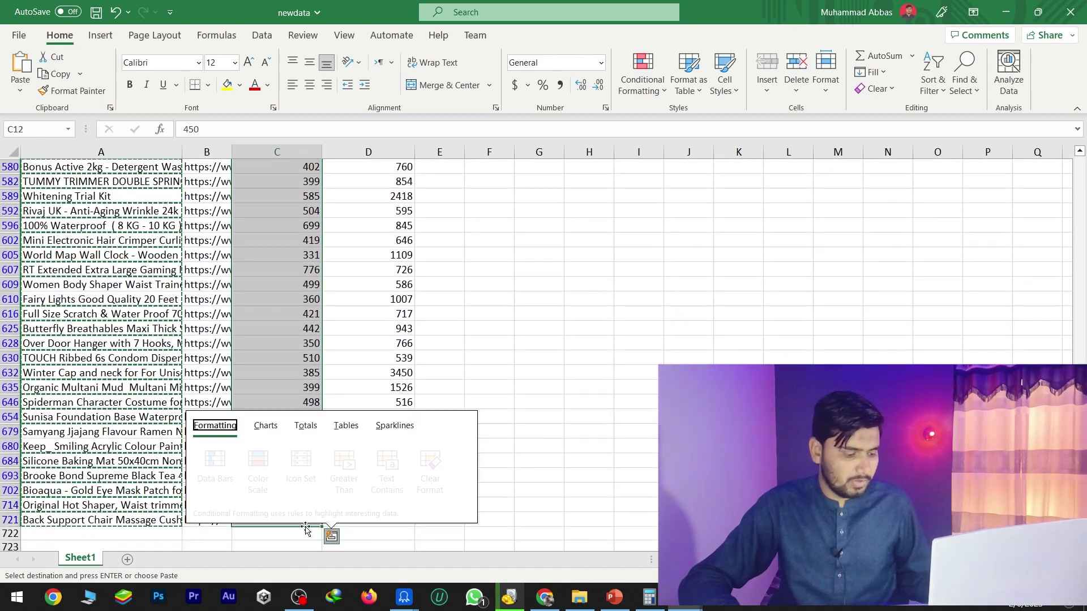
{"action": "key", "text": "alt+Tab"}
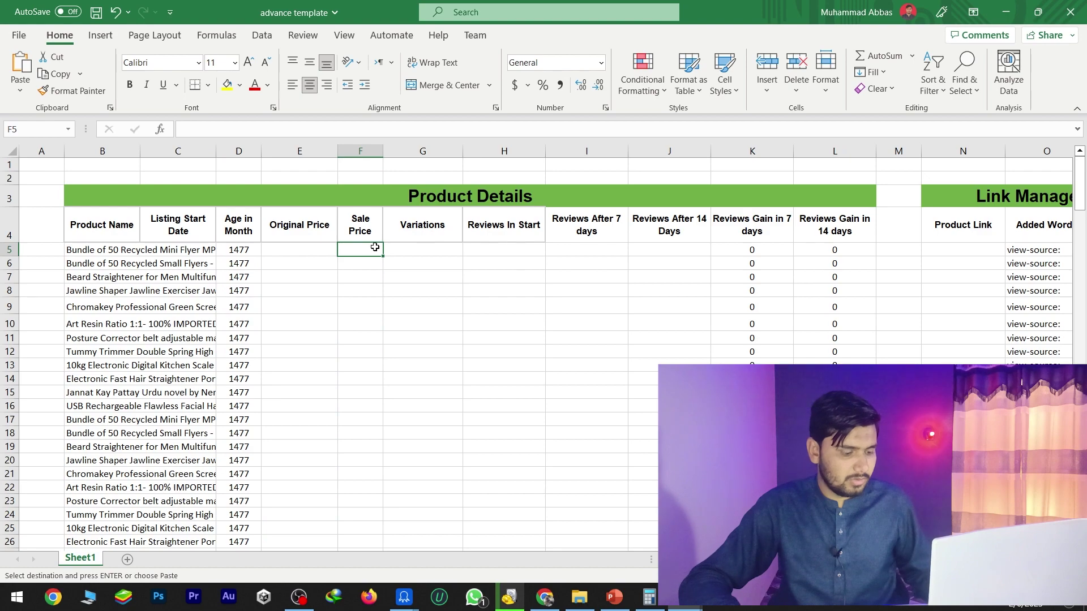
{"action": "key", "text": "ctrl+v"}
{"action": "key", "text": "ctrl+z"}
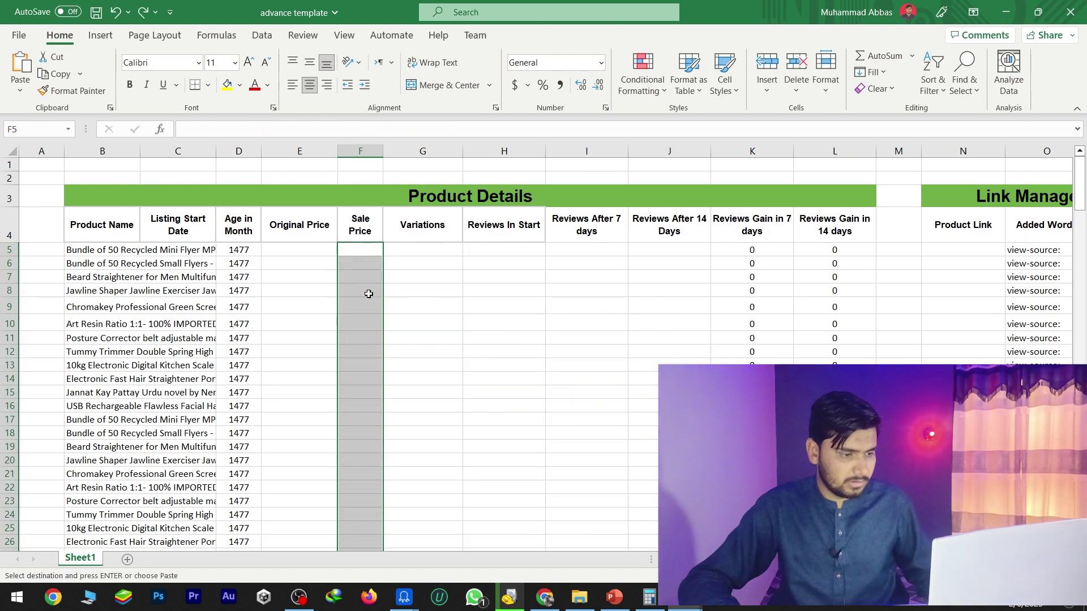
{"action": "key", "text": "alt+Tab"}
Copy the selected sale prices and paste them into the template's Sale Price column starting at F5
{"action": "key", "text": "ctrl+c"}
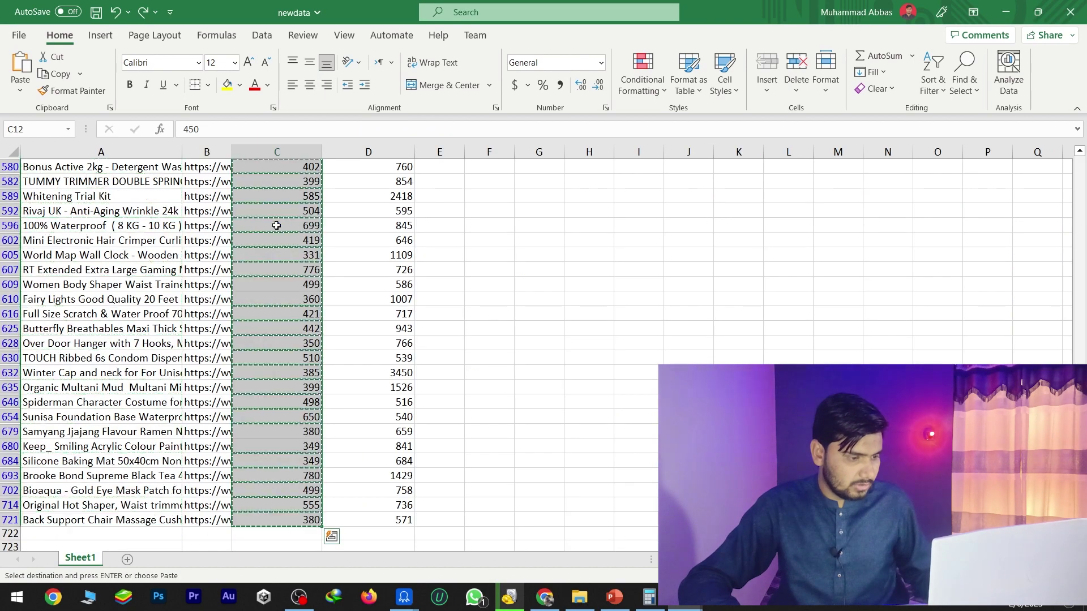
{"action": "key", "text": "alt+Tab"}
{"action": "key", "text": "ctrl+v"}
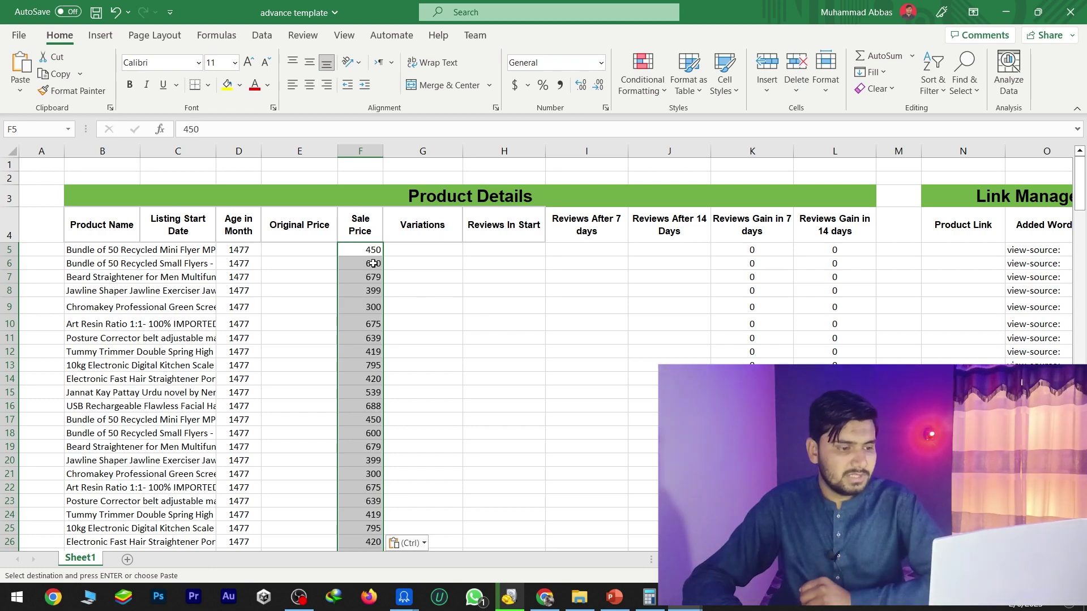
Copy the filtered review counts D12 to D721 from newdata into the template's Reviews In Start column starting at H5
{"action": "key", "text": "alt+Tab"}
{"action": "scroll", "coordinate": [401, 209], "scroll_direction": "up", "scroll_amount": 20}
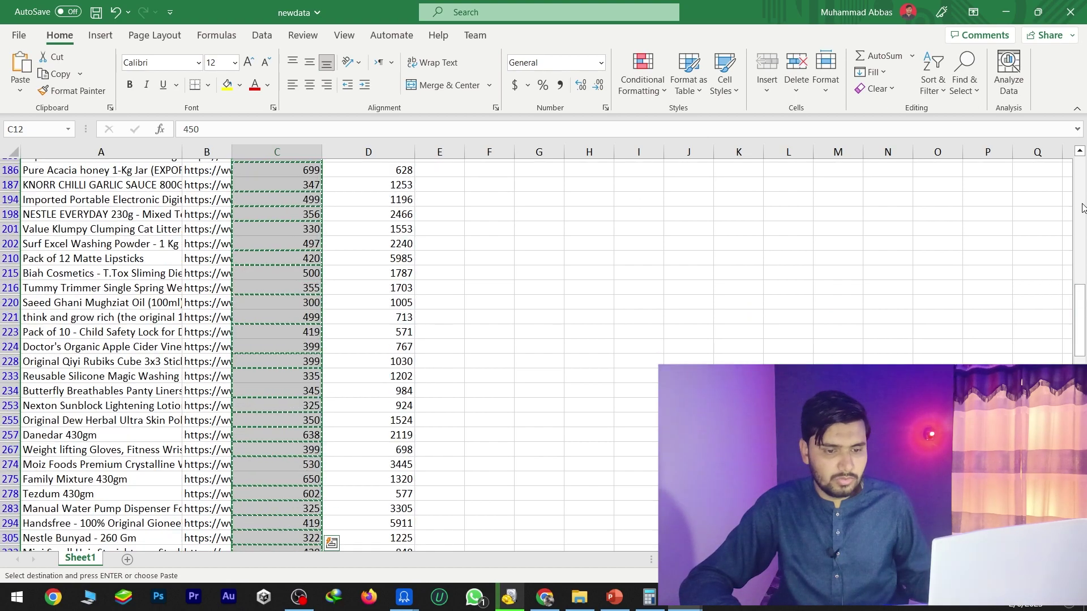
{"action": "scroll", "coordinate": [1082, 208], "scroll_direction": "up", "scroll_amount": 20}
{"action": "left_click_drag", "start_coordinate": [362, 181], "coordinate": [378, 520]}
{"action": "key", "text": "ctrl+c"}
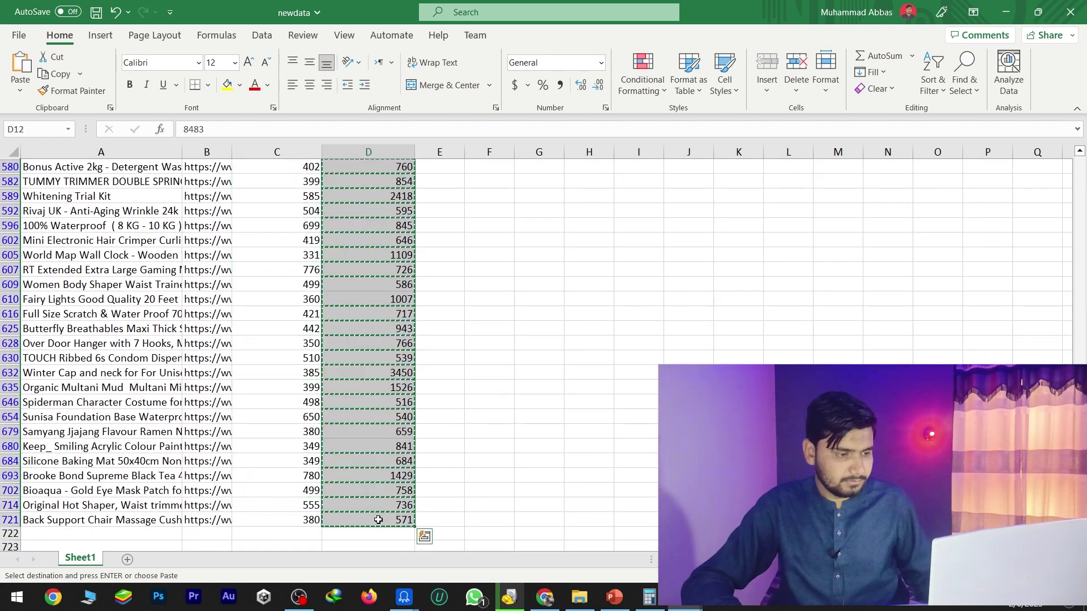
{"action": "key", "text": "alt+Tab"}
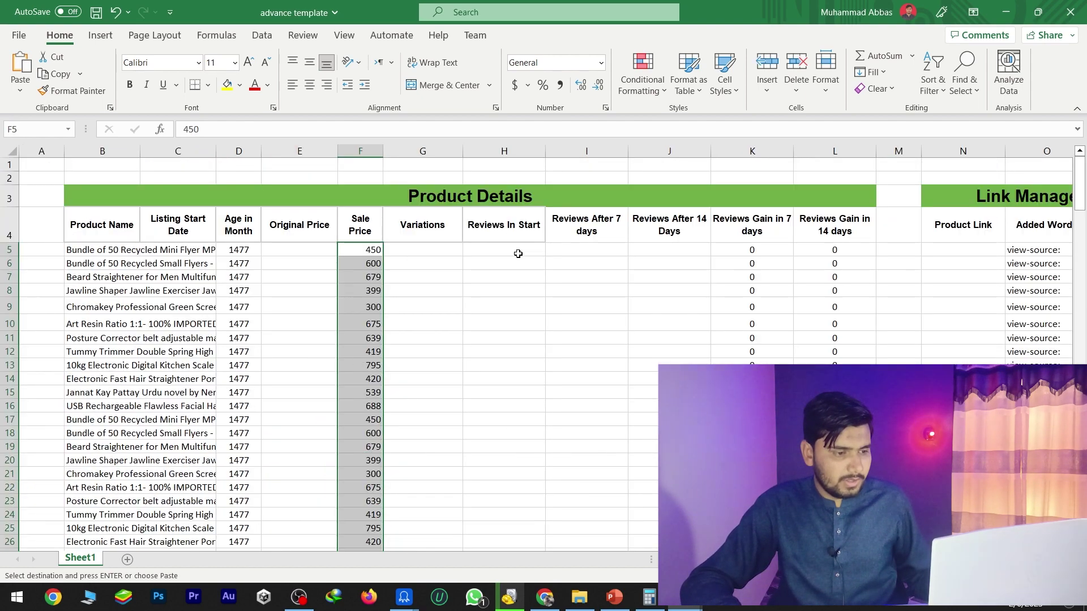
{"action": "left_click", "coordinate": [518, 253]}
{"action": "key", "text": "ctrl+v"}
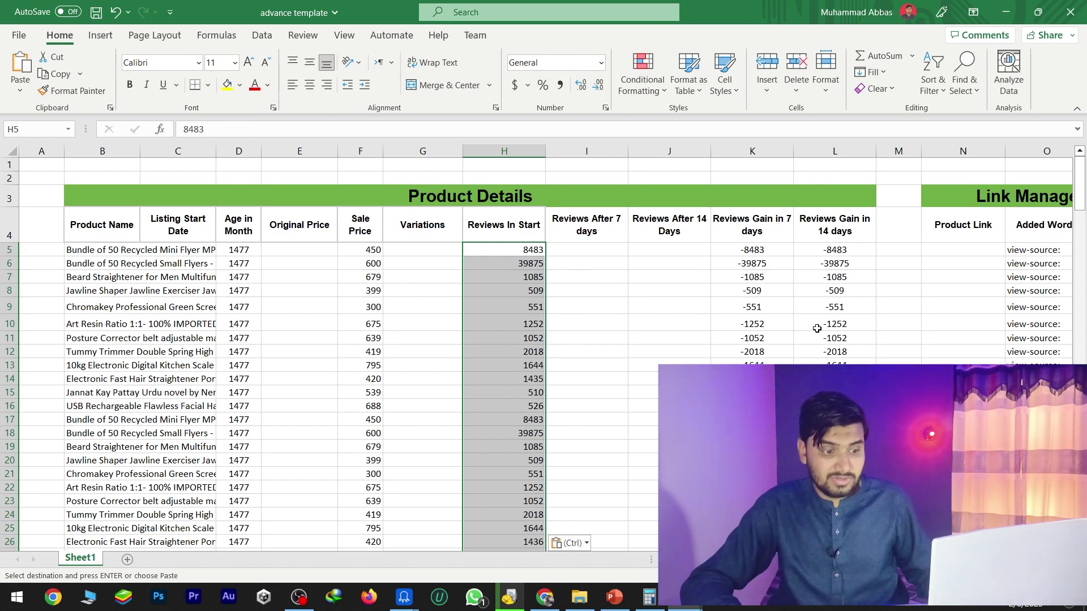
Copy the filtered product URLs in column B of newdata, from B12 down, into the template's Product Link column starting at N5
{"action": "key", "text": "alt+Tab"}
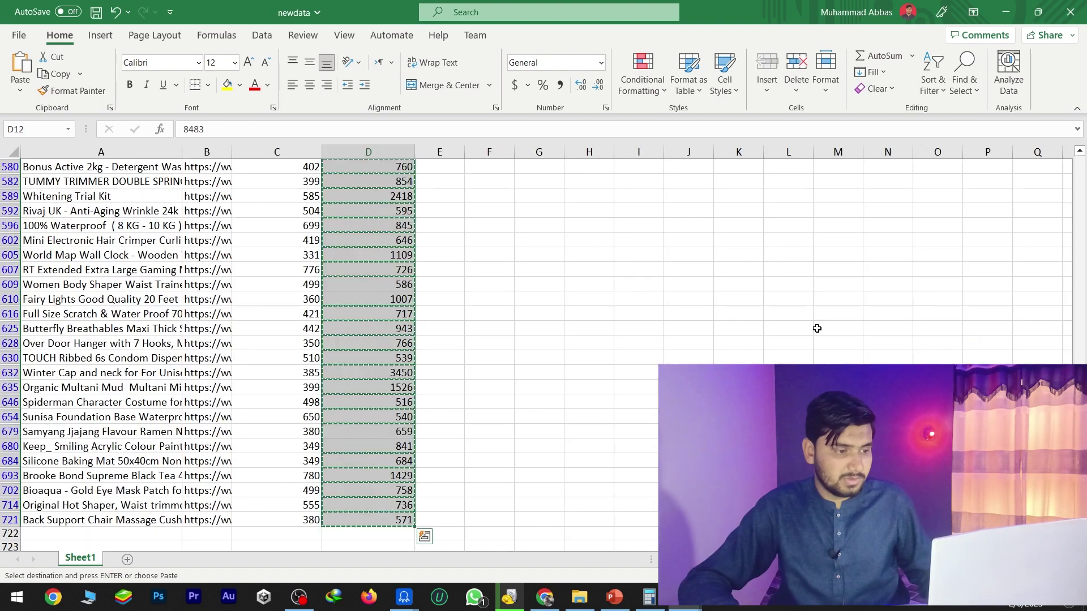
{"action": "left_click_drag", "start_coordinate": [1079, 491], "coordinate": [1081, 176]}
{"action": "left_click_drag", "start_coordinate": [204, 183], "coordinate": [201, 515]}
{"action": "key", "text": "ctrl+c"}
{"action": "key", "text": "alt+Tab"}
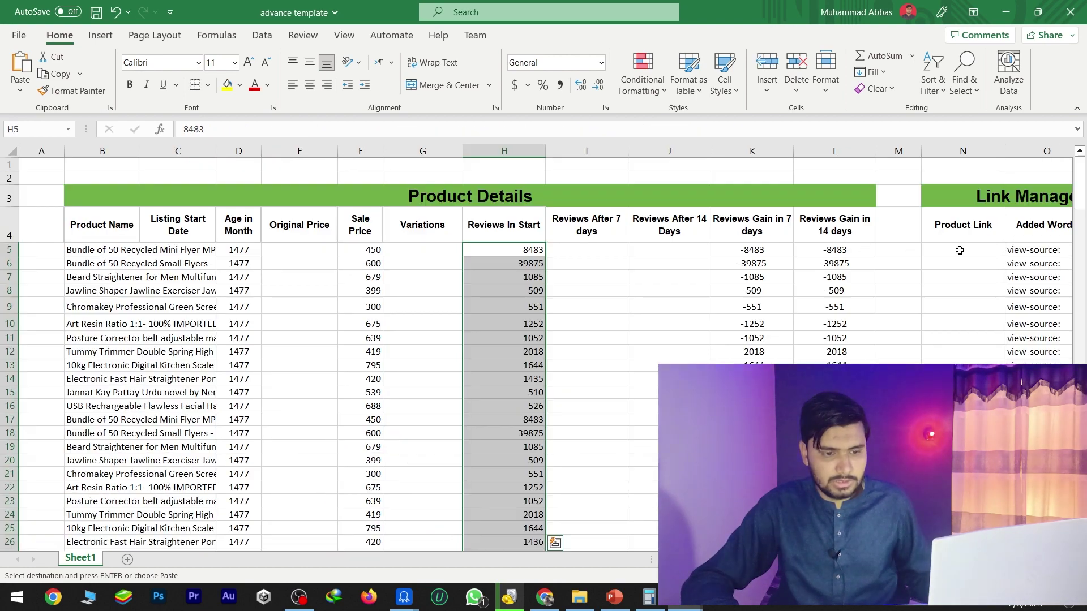
{"action": "left_click", "coordinate": [960, 251]}
{"action": "key", "text": "ctrl+v"}
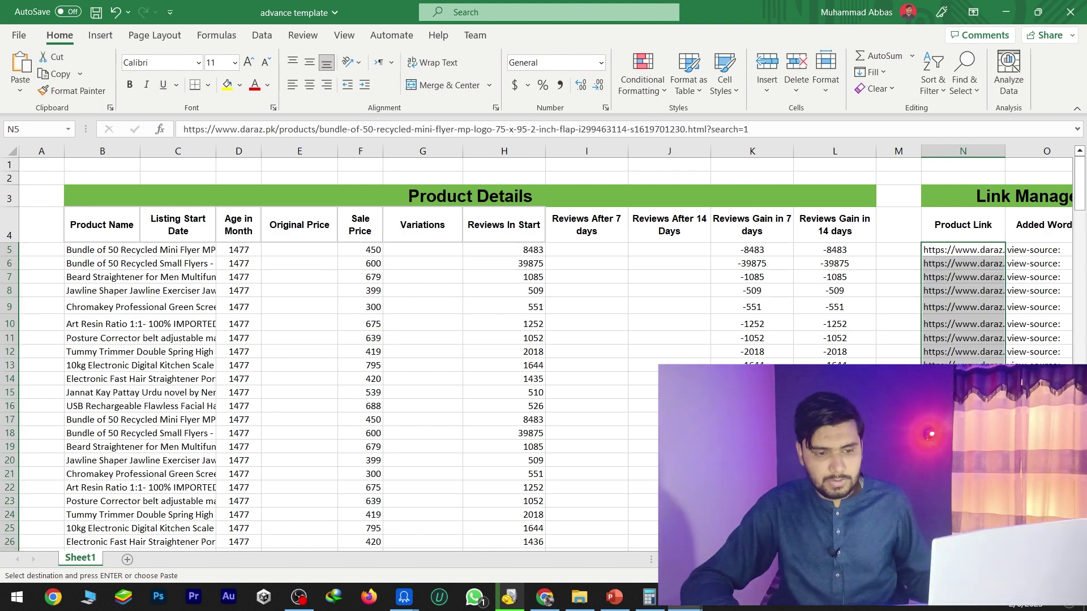
Examine the Concat Link formula in P5 of the template's Link Management section
{"action": "left_click", "coordinate": [899, 446]}
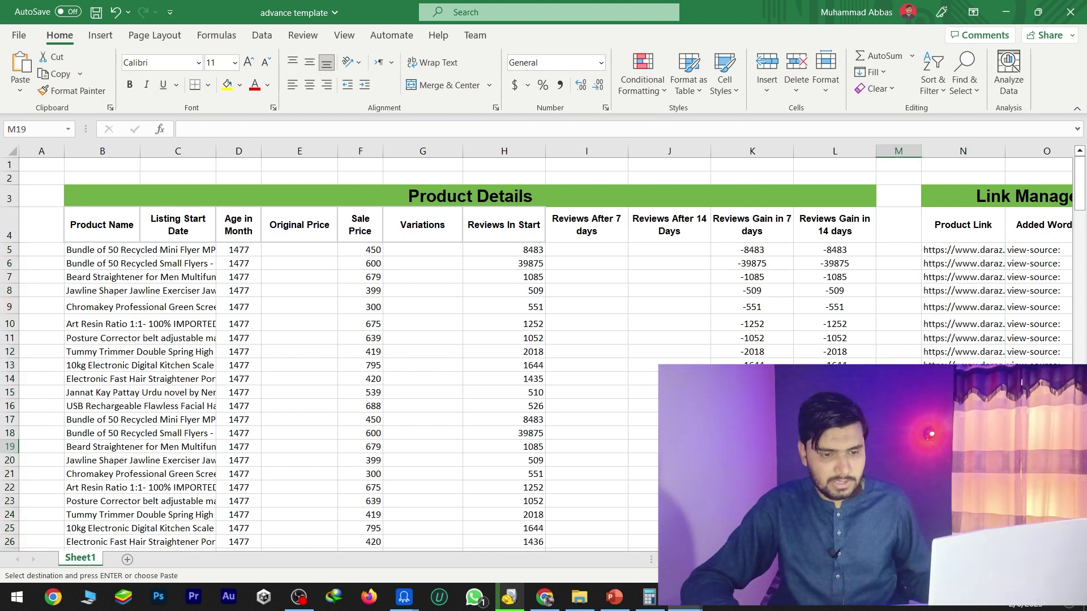
{"action": "scroll", "coordinate": [544, 351], "scroll_direction": "right", "scroll_amount": 2}
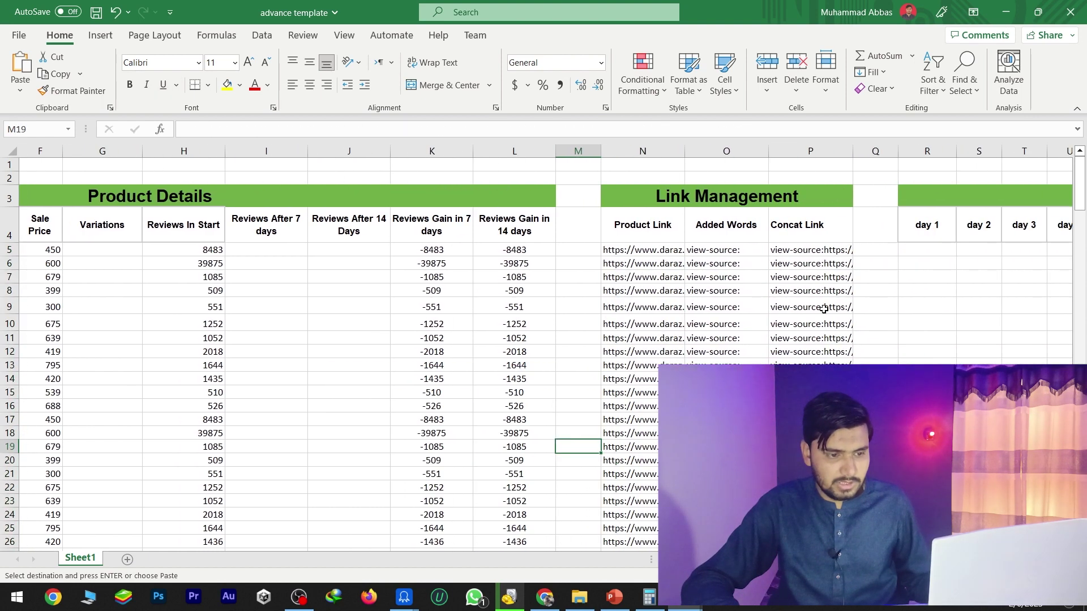
{"action": "left_click", "coordinate": [819, 255]}
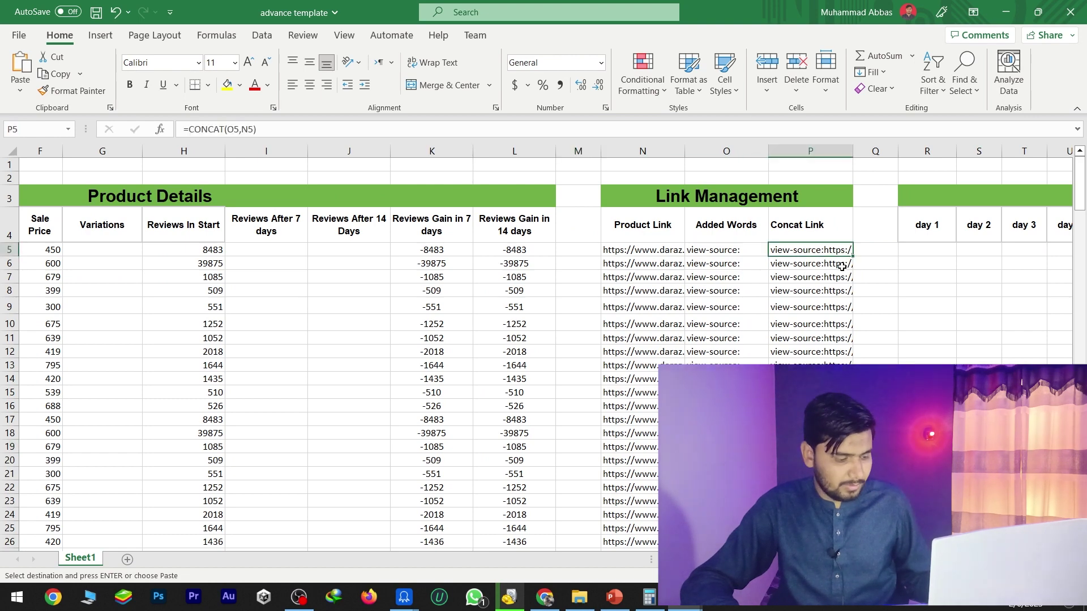
Undo the product link paste, paste the links again starting at N5, and select the first Concat Link cell P5
{"action": "key", "text": "ctrl+z"}
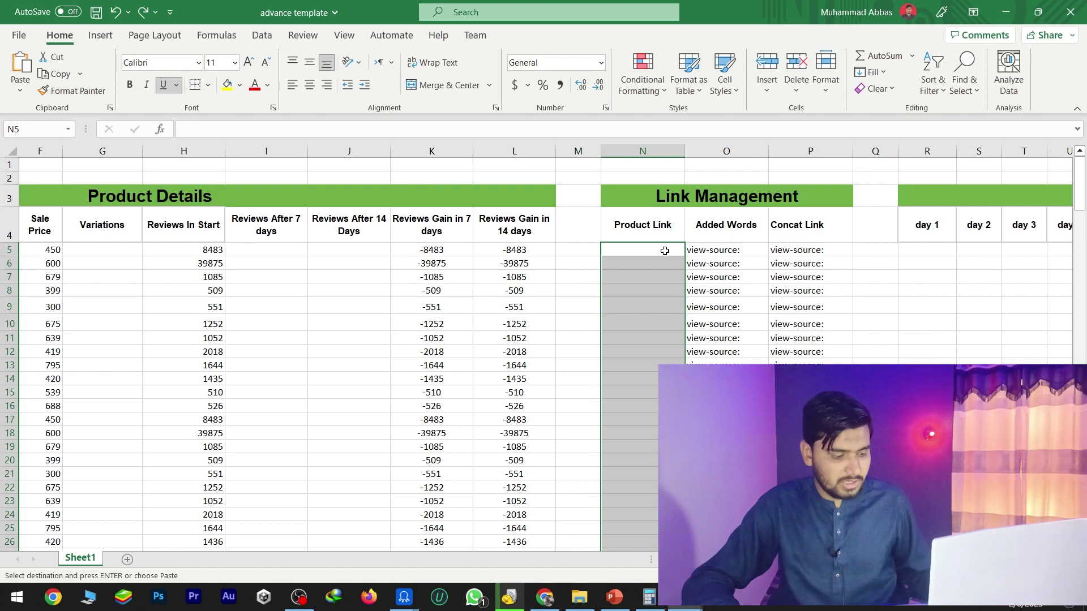
{"action": "key", "text": "Return"}
{"action": "left_click", "coordinate": [828, 249]}
{"action": "key", "text": "ctrl+c"}
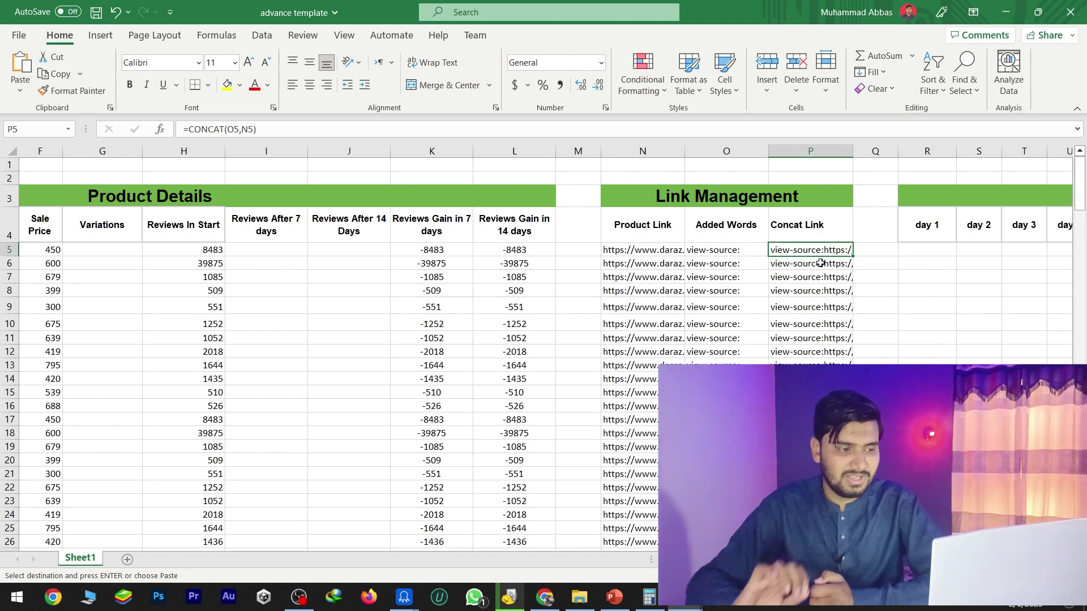
Switch to the newdata workbook and close it without keeping the copied data on the clipboard
{"action": "scroll", "coordinate": [543, 348], "scroll_direction": "left", "scroll_amount": 5}
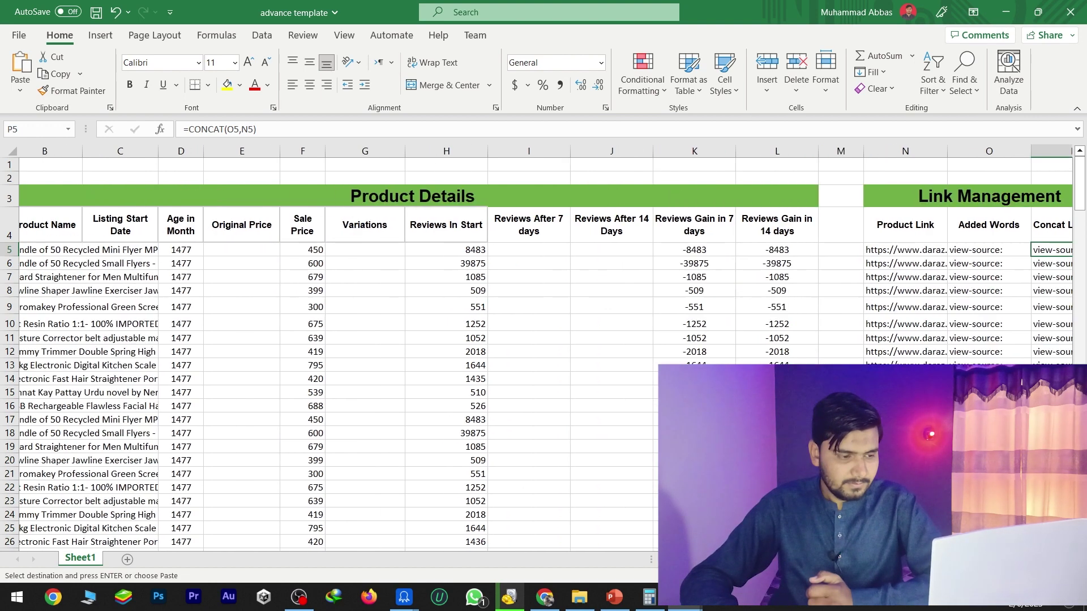
{"action": "mouse_move", "coordinate": [509, 597]}
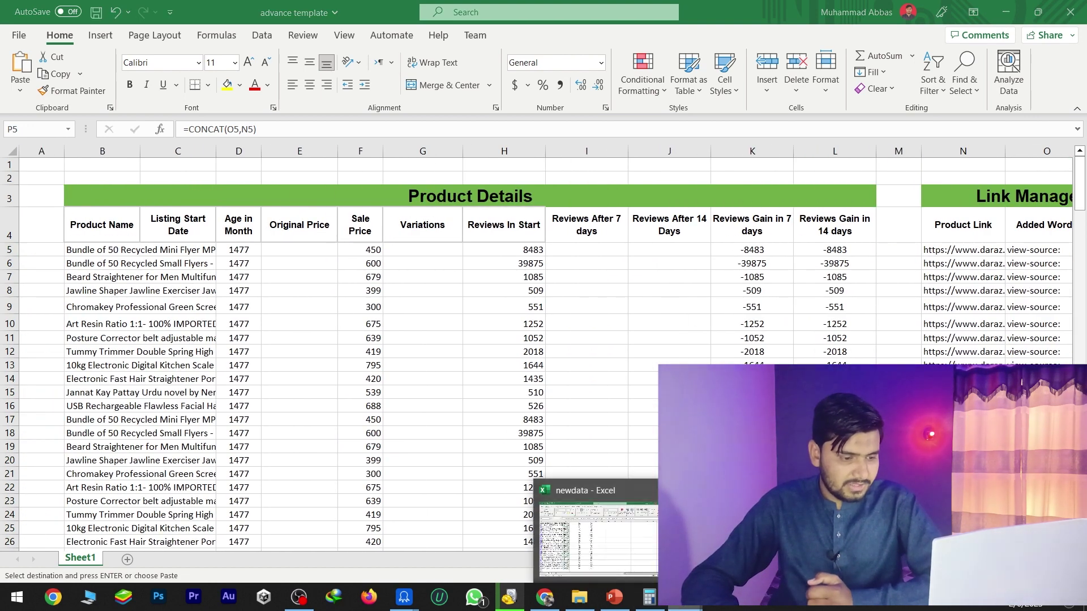
{"action": "left_click", "coordinate": [618, 539]}
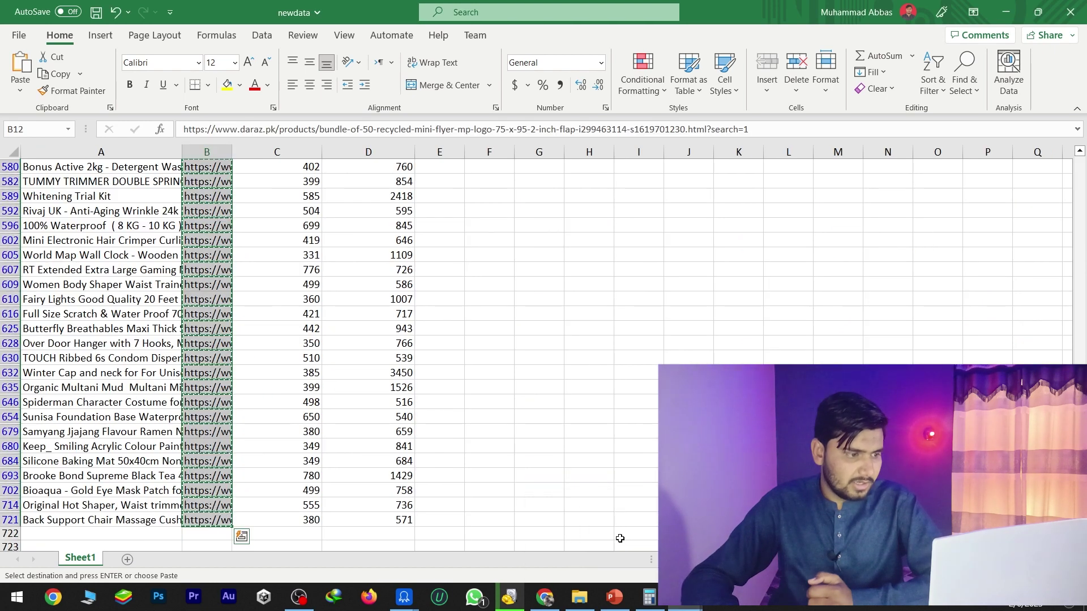
{"action": "left_click", "coordinate": [1070, 11]}
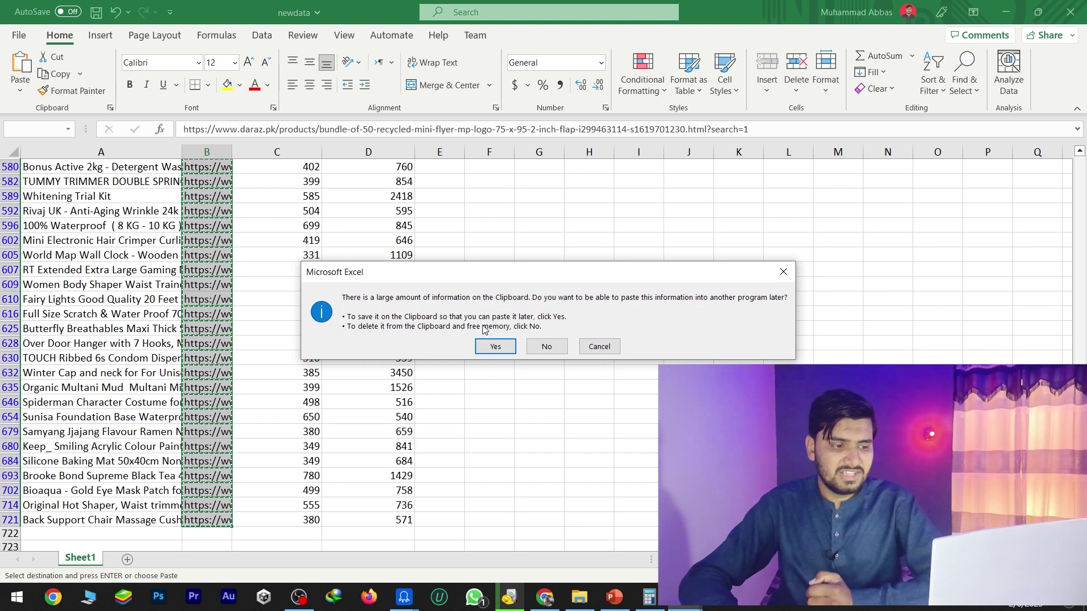
{"action": "left_click", "coordinate": [533, 348]}
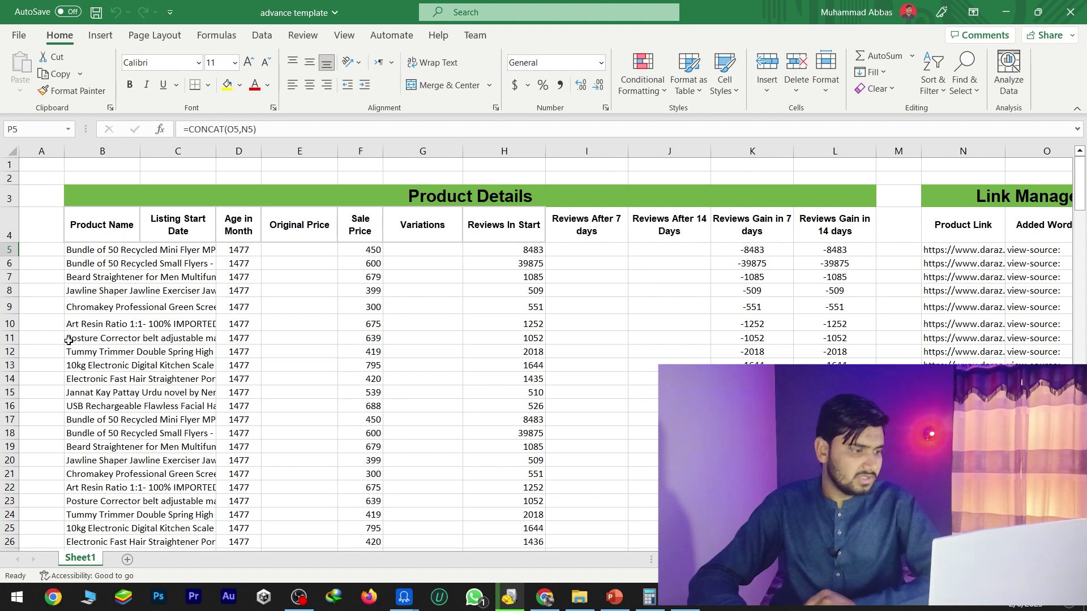
Copy the first product's link from N5 of the template and open it in a new Chrome tab
{"action": "left_click", "coordinate": [176, 249]}
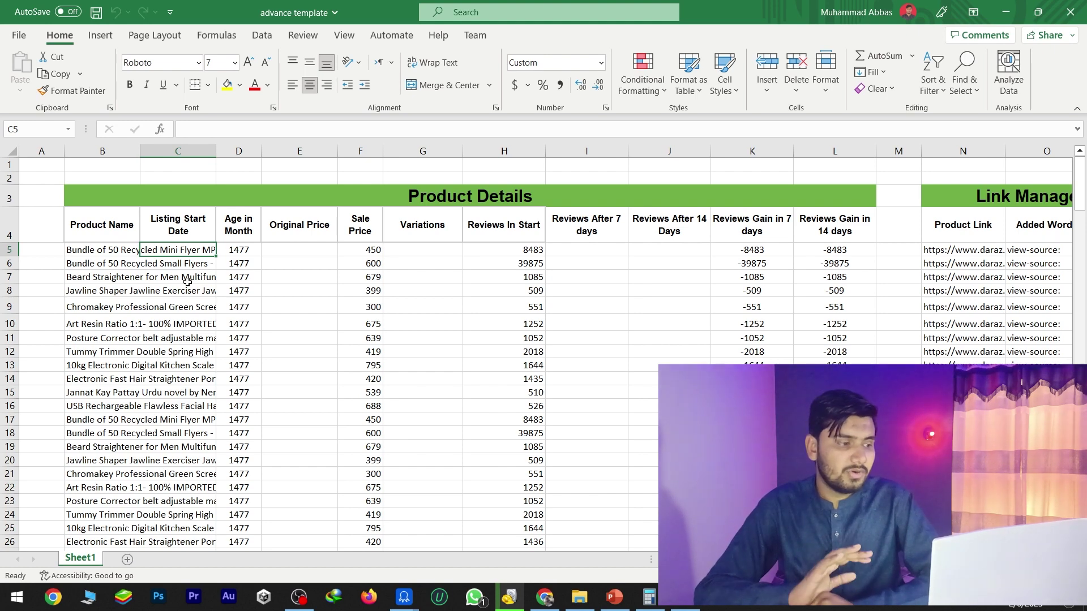
{"action": "left_click", "coordinate": [944, 251]}
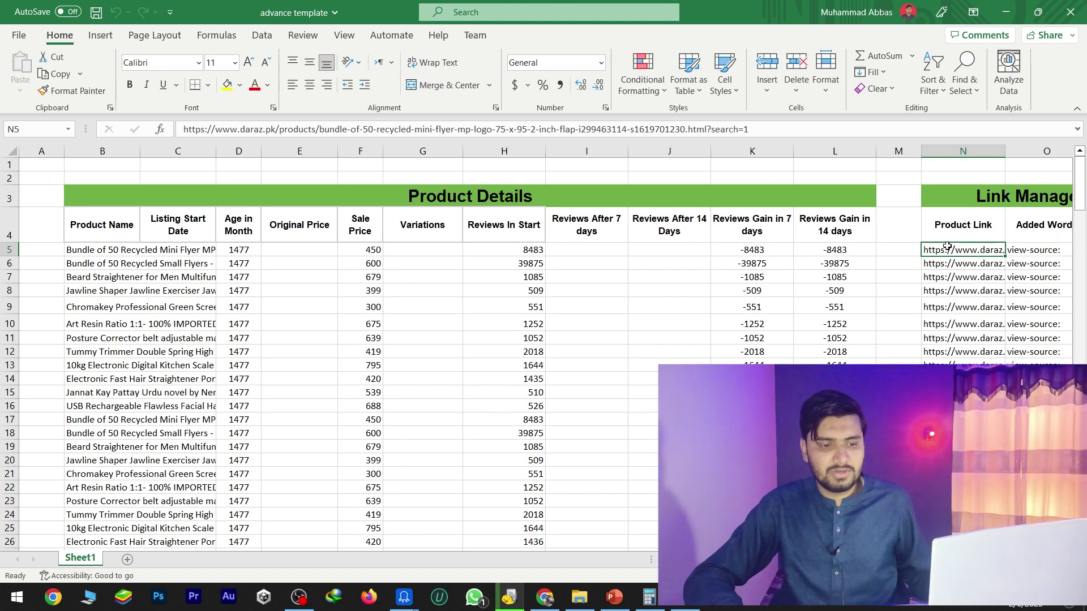
{"action": "key", "text": "ctrl+c"}
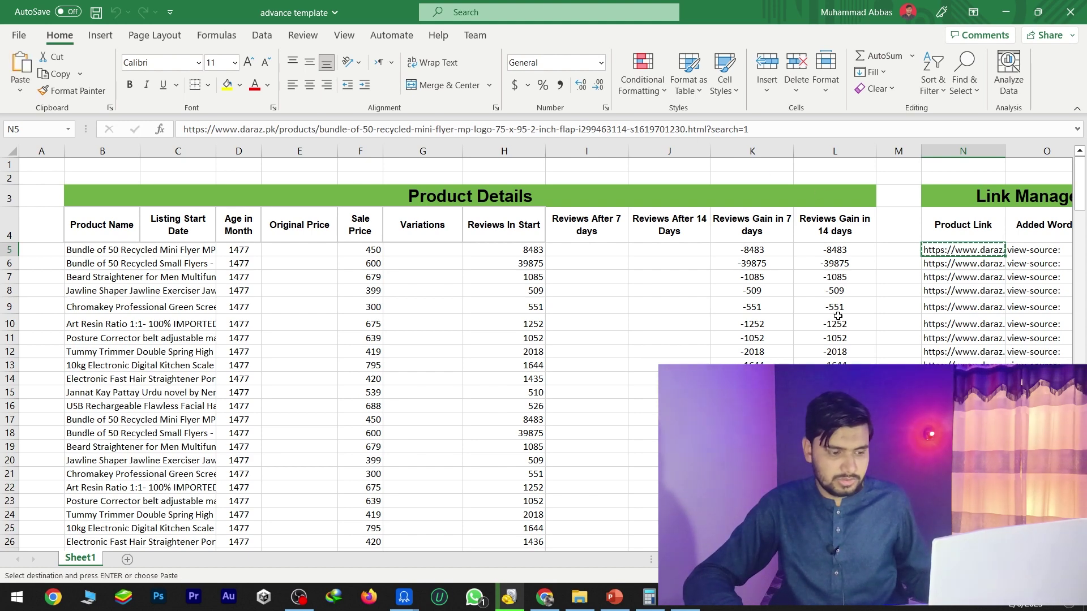
{"action": "left_click", "coordinate": [544, 596]}
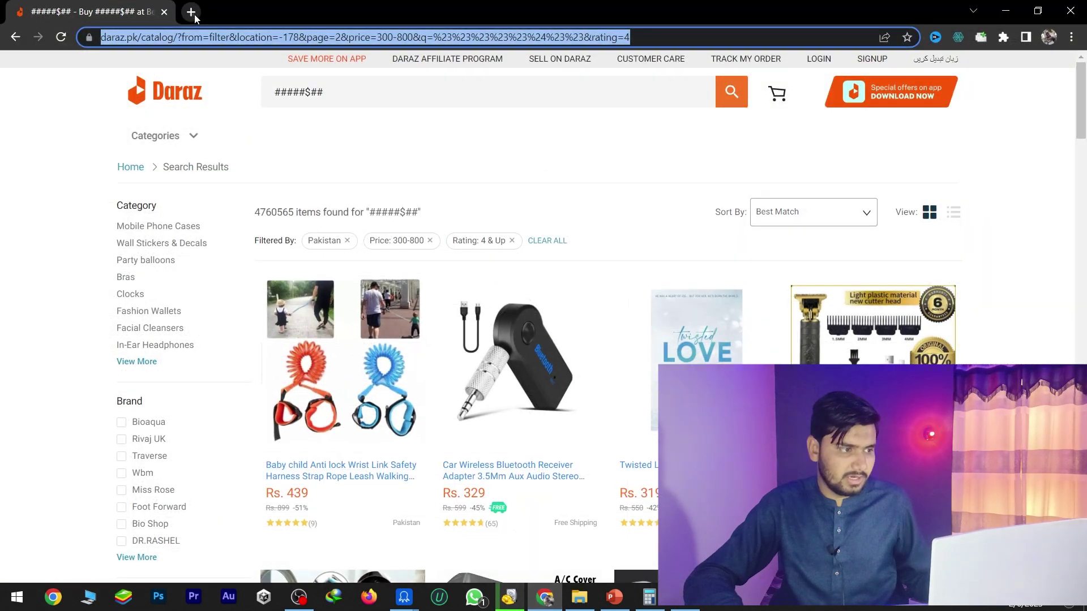
{"action": "left_click", "coordinate": [194, 16]}
{"action": "key", "text": "ctrl+v"}
{"action": "key", "text": "Return"}
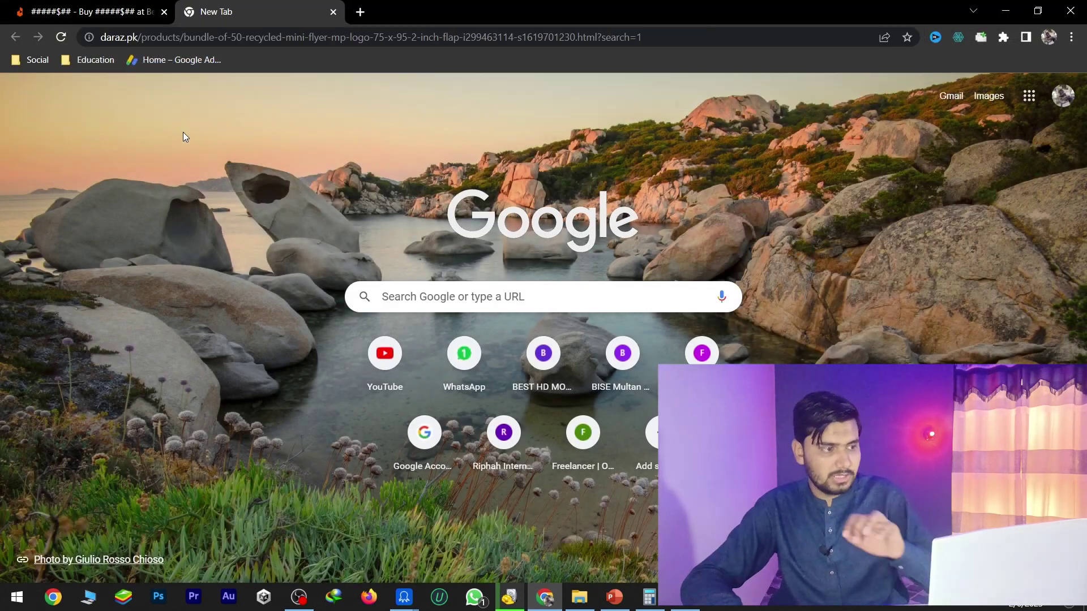
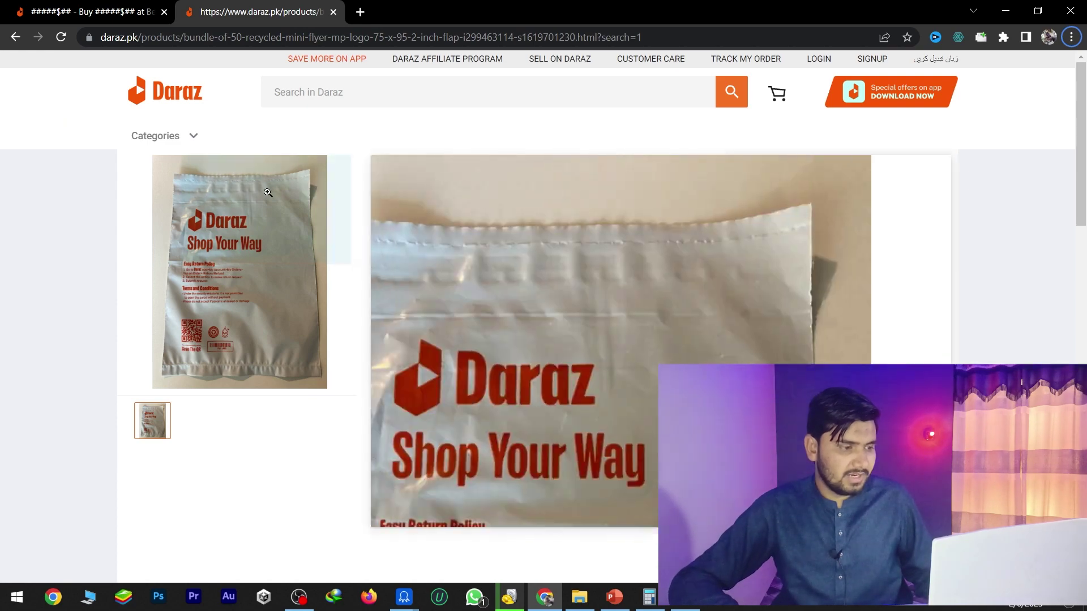
Copy the second product's link from N6 of the template and open it in another new Chrome tab
{"action": "key", "text": "alt+Tab"}
{"action": "left_click", "coordinate": [968, 263]}
{"action": "key", "text": "alt+Tab"}
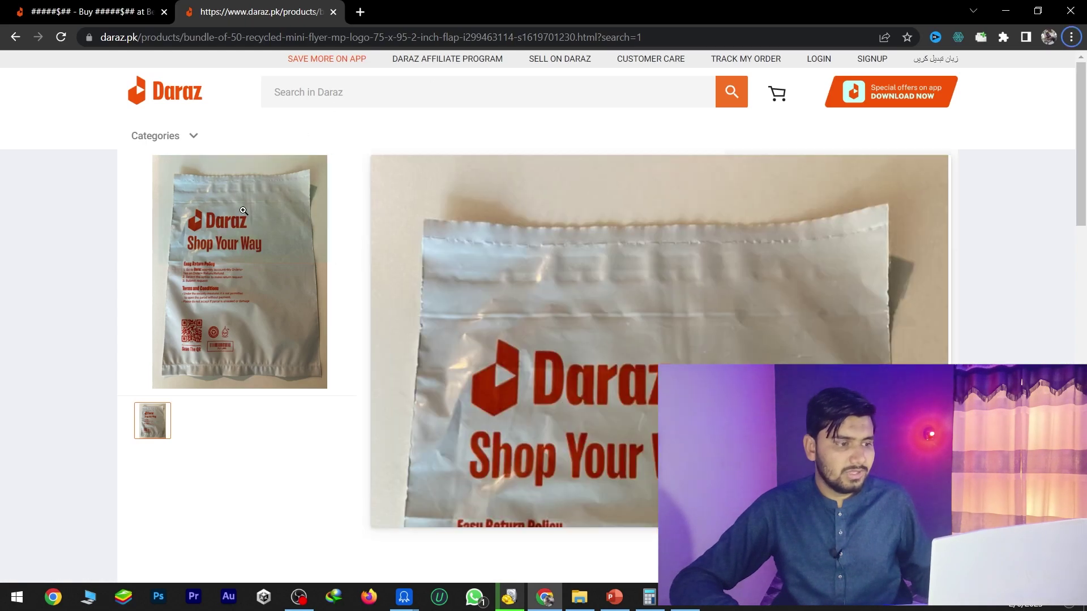
{"action": "left_click", "coordinate": [360, 11]}
{"action": "type", "text": "https://www.daraz.pk/products/bundle-of-50-recycled-small-flyers-mp-logo-10x12-2-inch-flap-i103472588-s1249648347.html?search=1"}
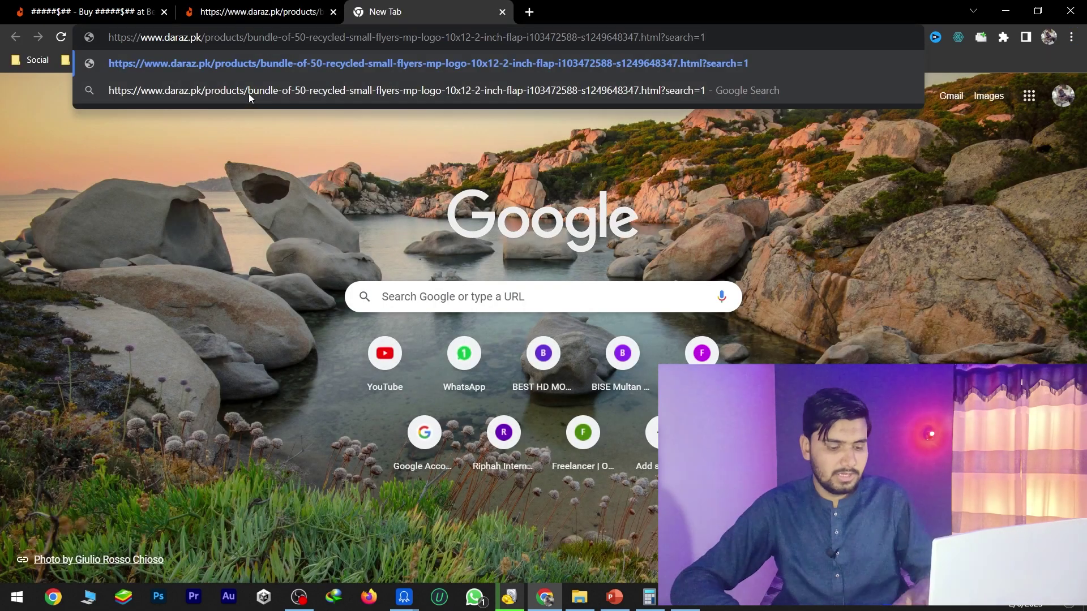
{"action": "key", "text": "Return"}
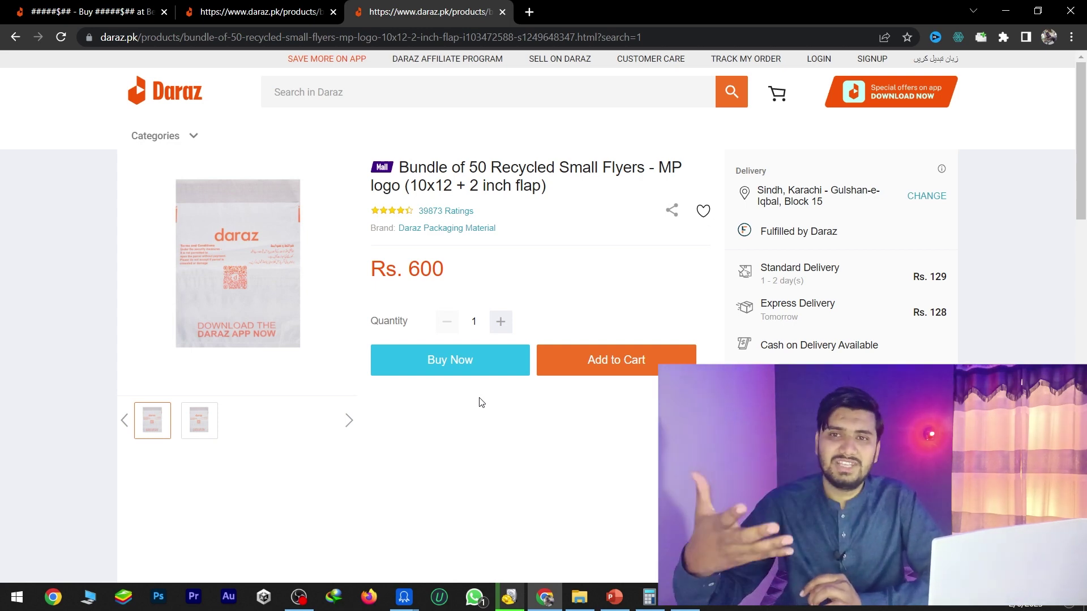
Copy the beard straightener's product link from cell N7 in Excel and open it in the current Chrome tab
{"action": "key", "text": "alt+Tab"}
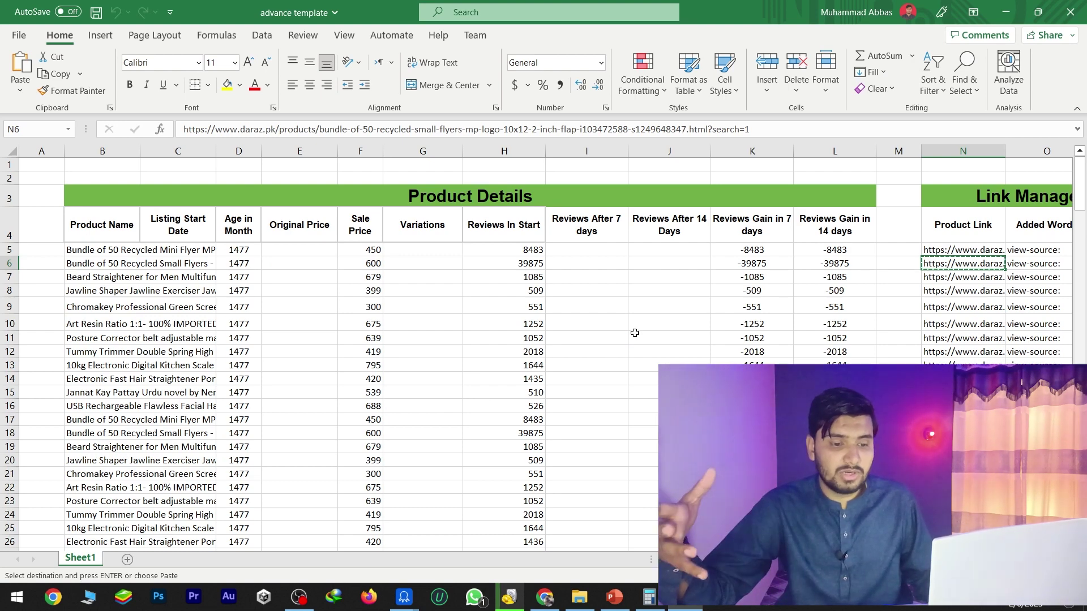
{"action": "key", "text": "Down"}
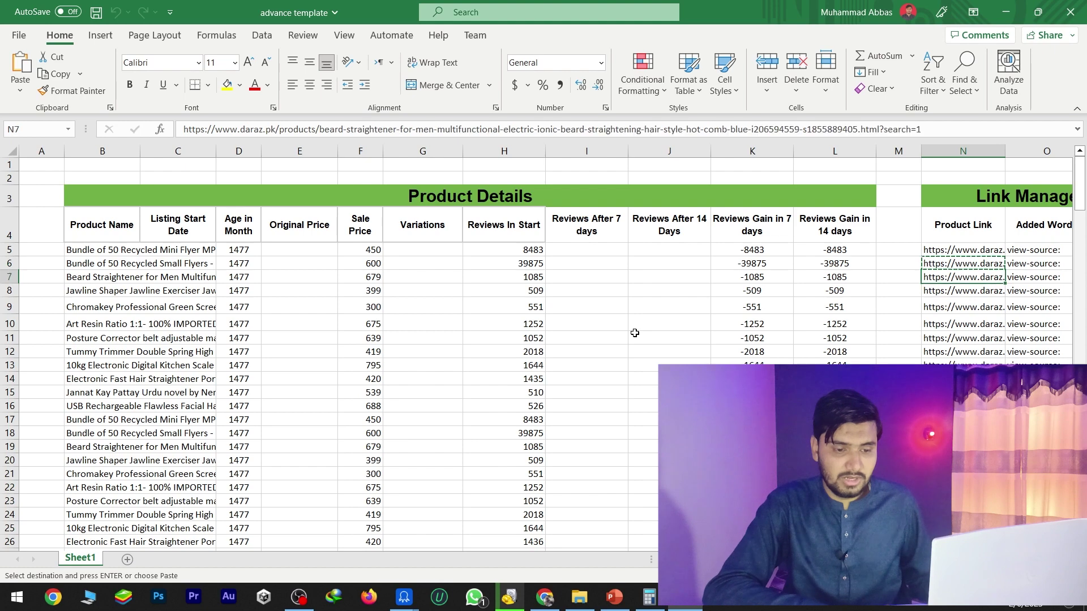
{"action": "key", "text": "alt+Tab"}
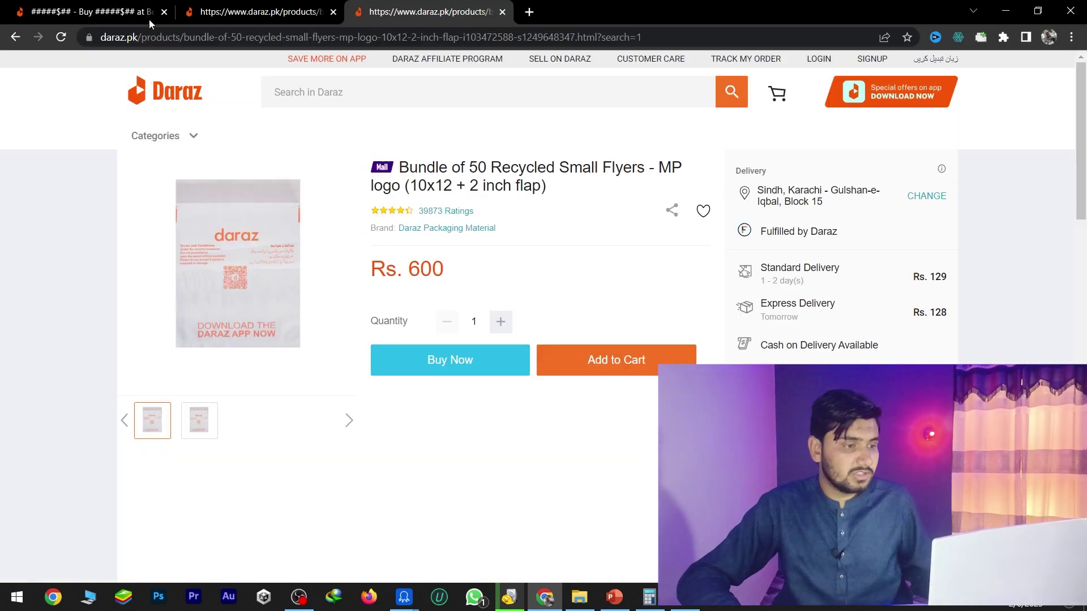
{"action": "left_click", "coordinate": [213, 37]}
{"action": "type", "text": "https://www.daraz.pk/products/beard-straightener-for-men-multifunctional-electric-ionic-beard-straightening-hair-style-hot-comb-blue-i206594559-s1855889405.html?search=1"}
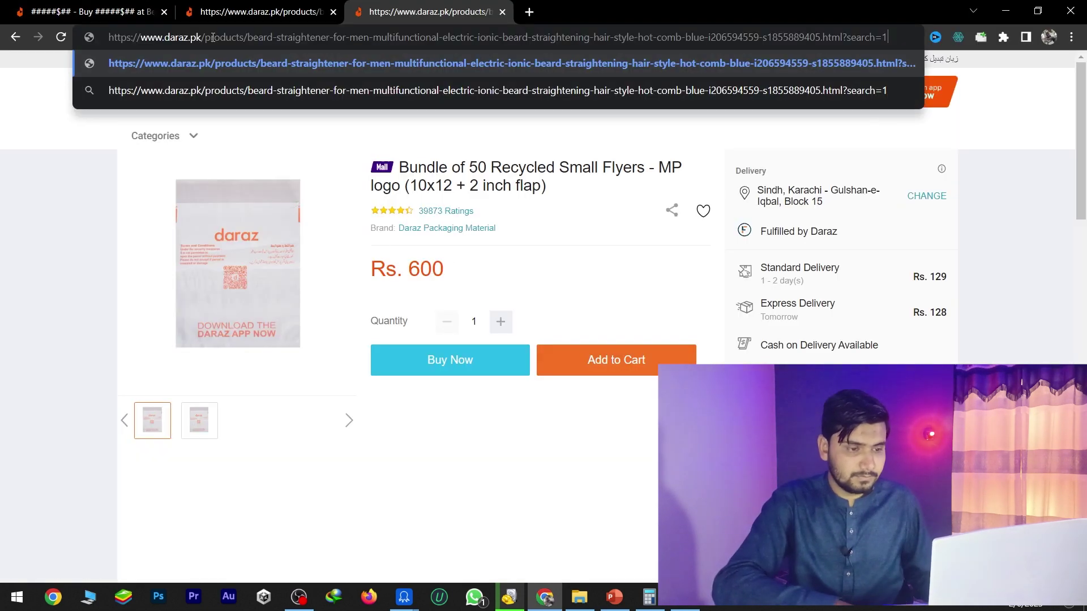
{"action": "key", "text": "Return"}
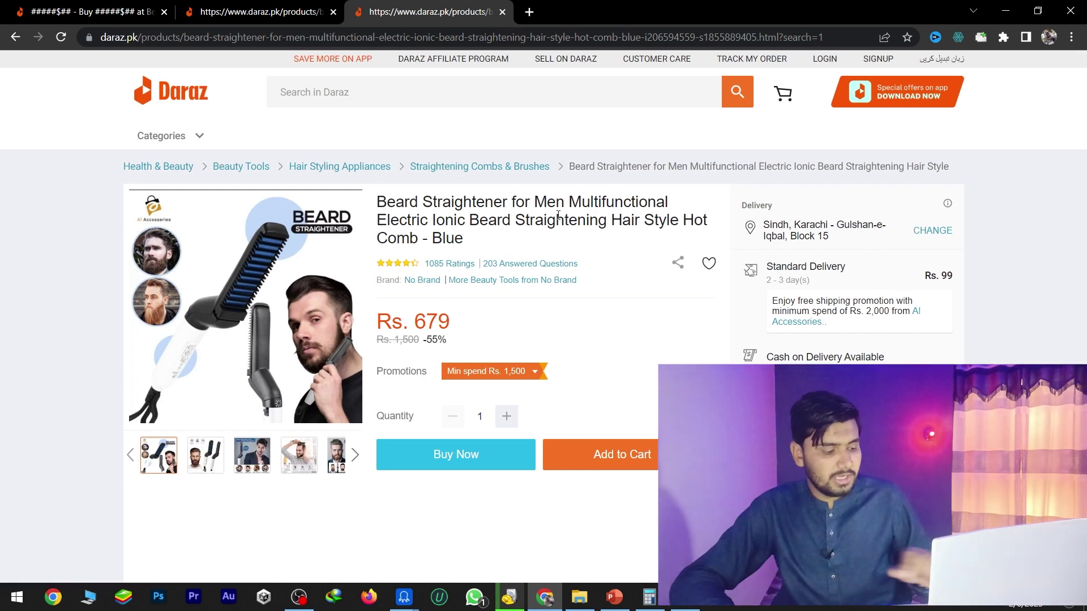
Open the last page, 217, of the beard straightener's product reviews
{"action": "key", "text": "alt+Tab"}
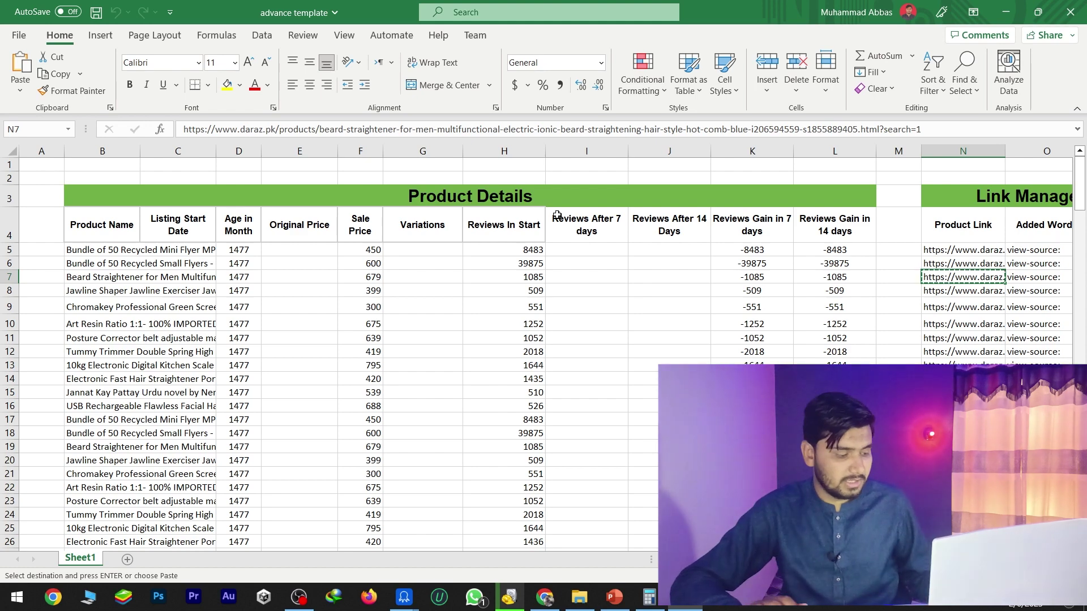
{"action": "key", "text": "alt+Tab"}
{"action": "left_click_drag", "start_coordinate": [395, 202], "coordinate": [457, 219]}
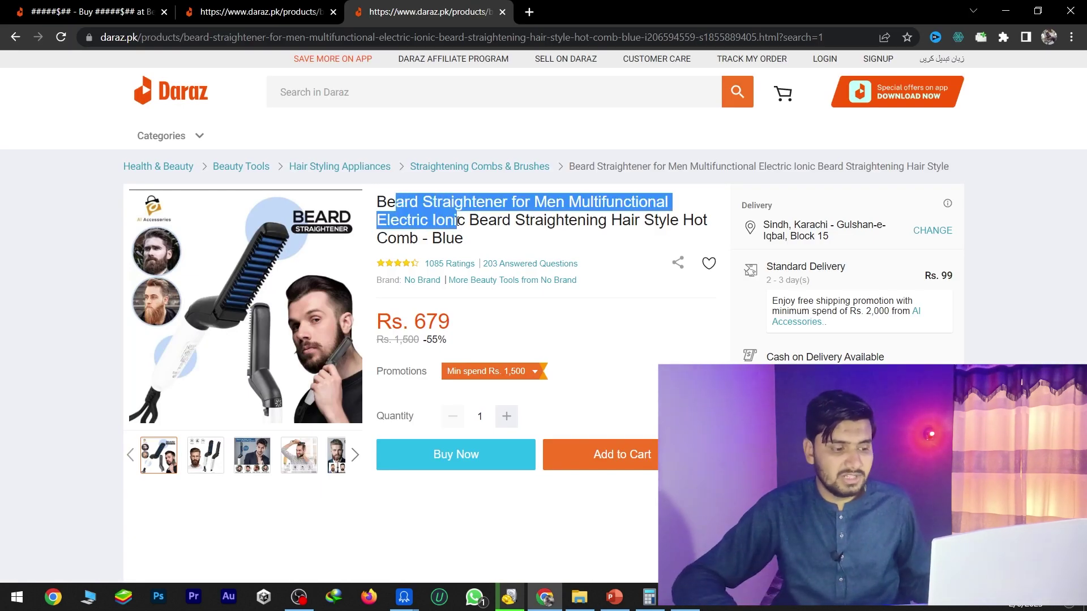
{"action": "scroll", "coordinate": [472, 310], "scroll_direction": "down", "scroll_amount": 3}
{"action": "scroll", "coordinate": [472, 310], "scroll_direction": "down", "scroll_amount": 10}
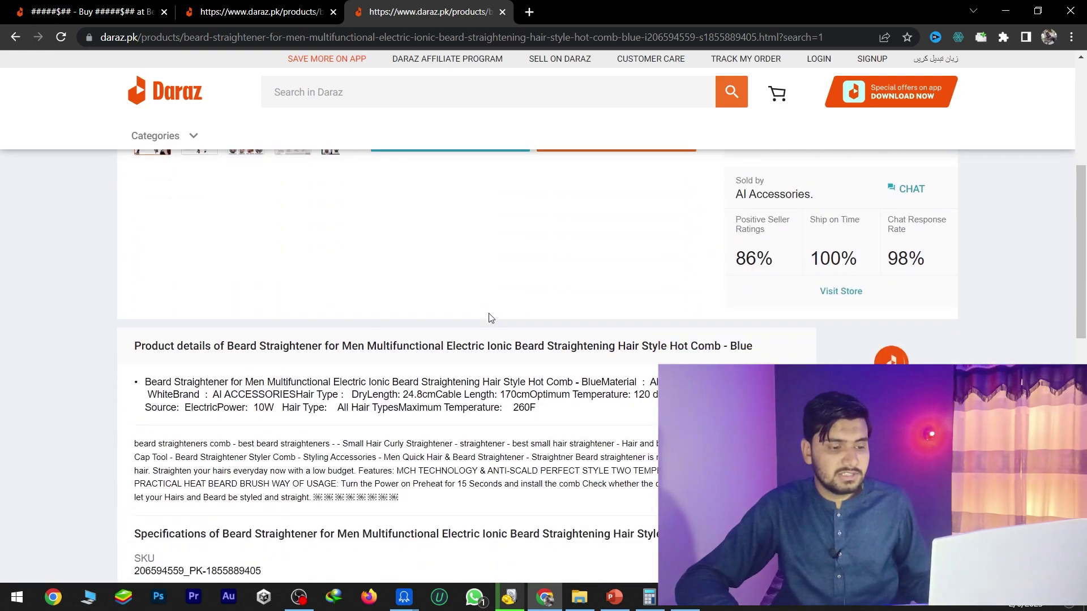
{"action": "scroll", "coordinate": [566, 368], "scroll_direction": "down", "scroll_amount": 10}
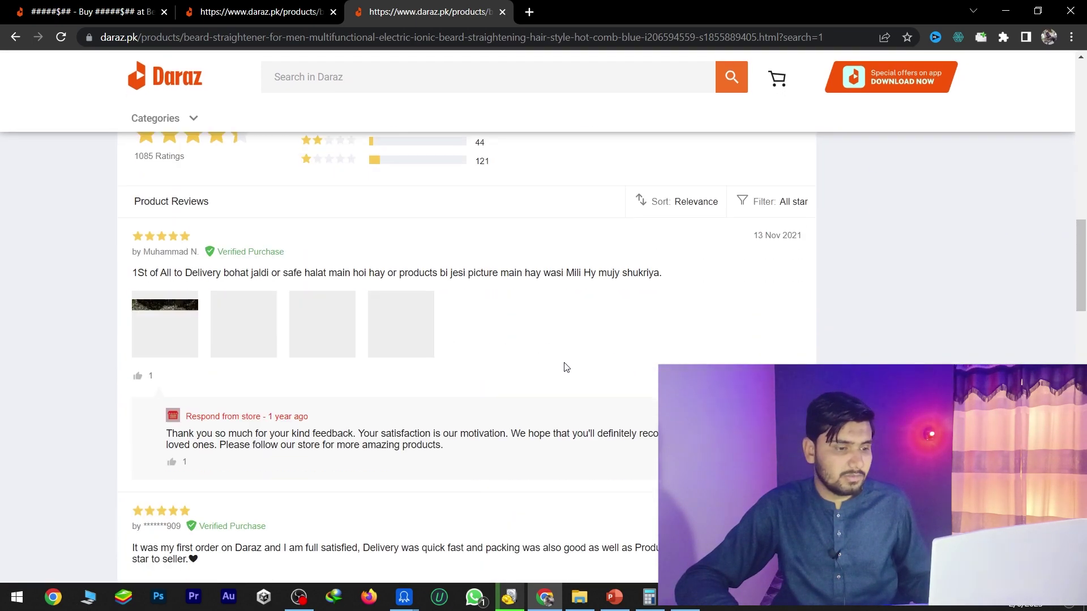
{"action": "scroll", "coordinate": [566, 362], "scroll_direction": "down", "scroll_amount": 5}
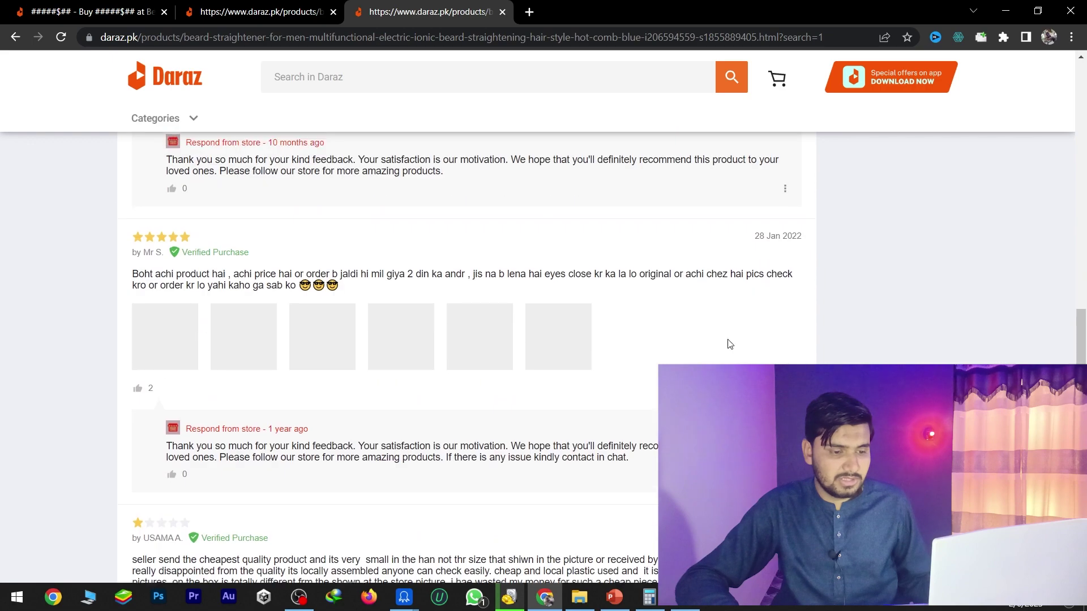
{"action": "scroll", "coordinate": [566, 363], "scroll_direction": "down", "scroll_amount": 6}
{"action": "scroll", "coordinate": [566, 363], "scroll_direction": "down", "scroll_amount": 5}
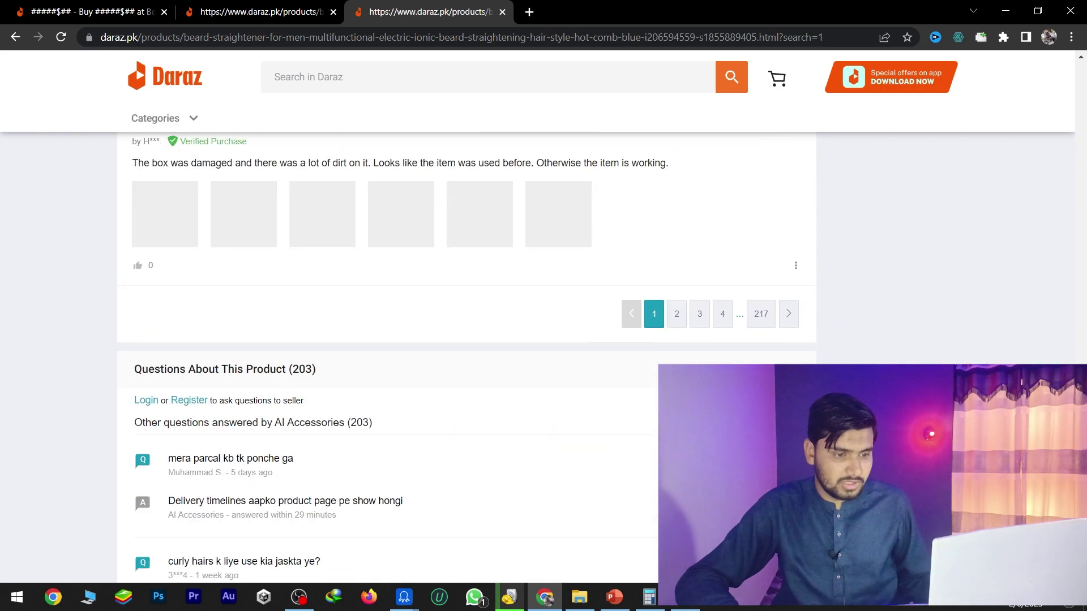
{"action": "left_click", "coordinate": [764, 396]}
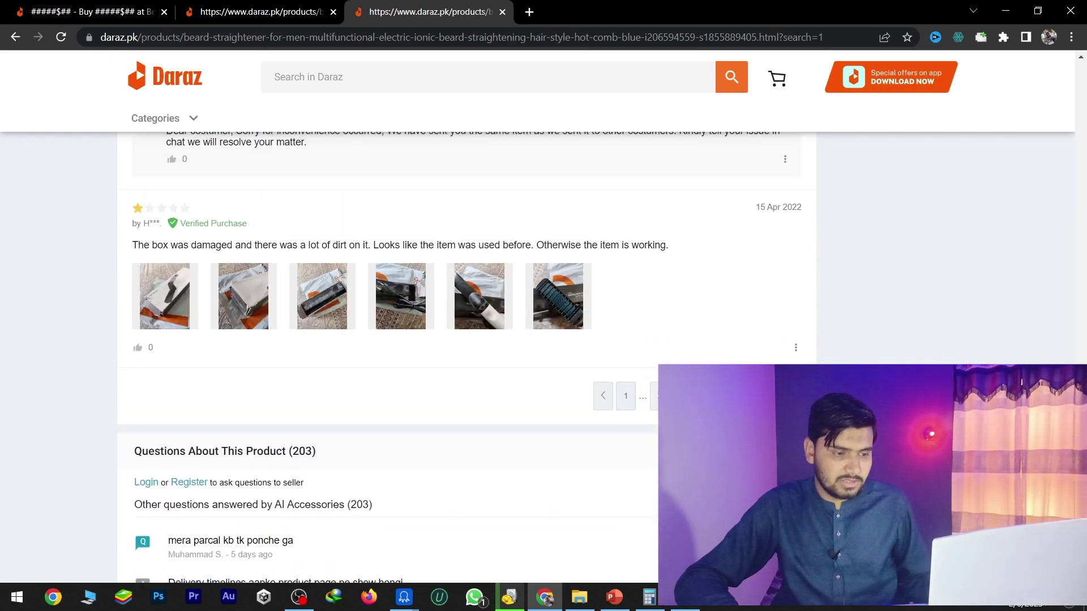
Check the review dates on the last page, then open another late review page and look through its dates
{"action": "scroll", "coordinate": [466, 362], "scroll_direction": "down", "scroll_amount": 1}
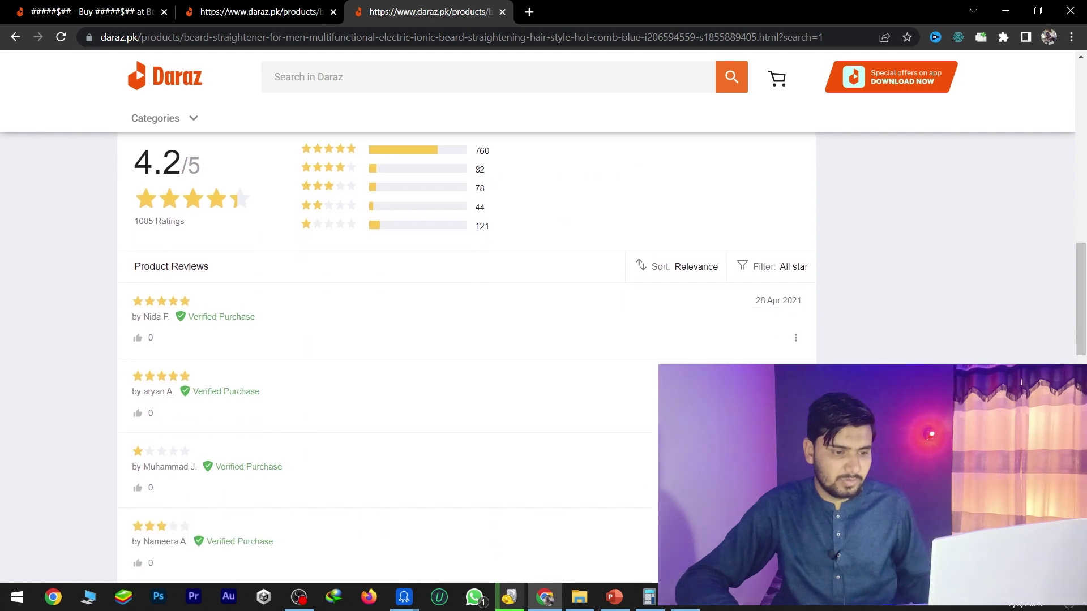
{"action": "left_click_drag", "start_coordinate": [770, 302], "coordinate": [818, 337]}
{"action": "scroll", "coordinate": [728, 332], "scroll_direction": "down", "scroll_amount": 5}
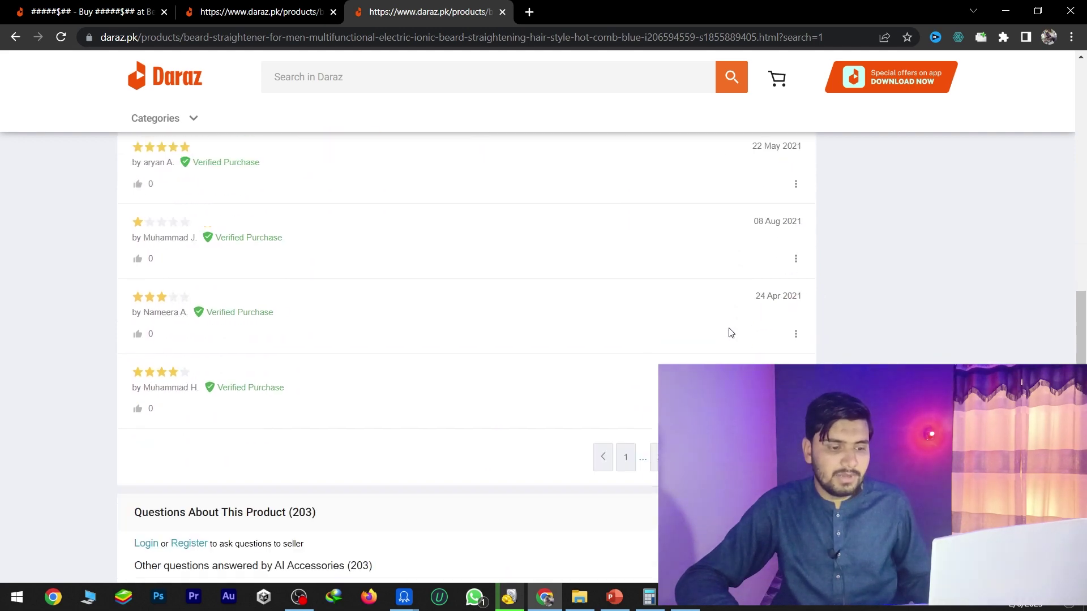
{"action": "left_click", "coordinate": [727, 339]}
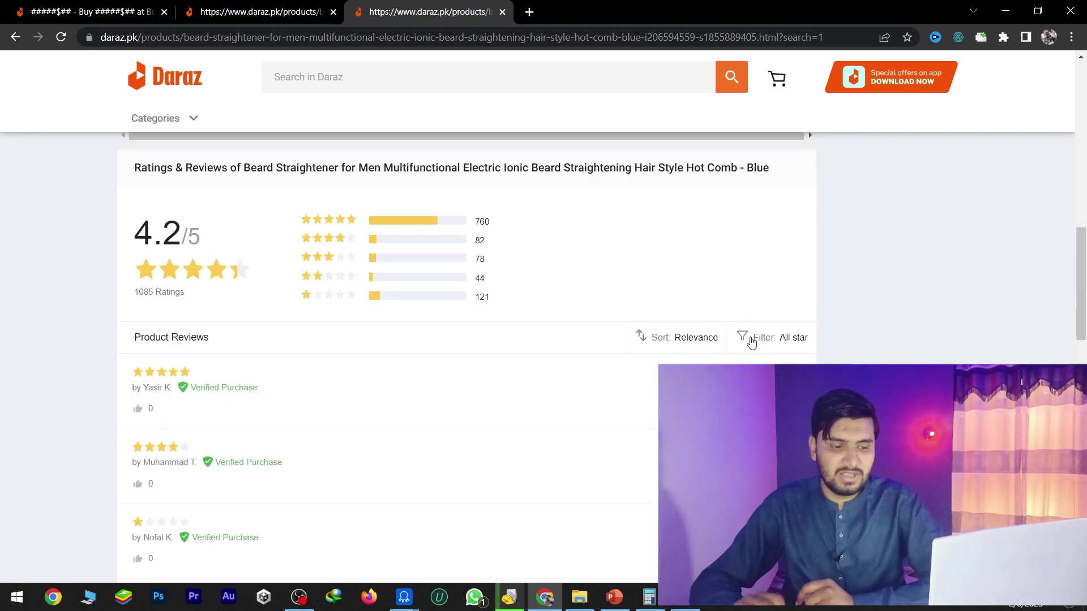
{"action": "scroll", "coordinate": [753, 343], "scroll_direction": "down", "scroll_amount": 5}
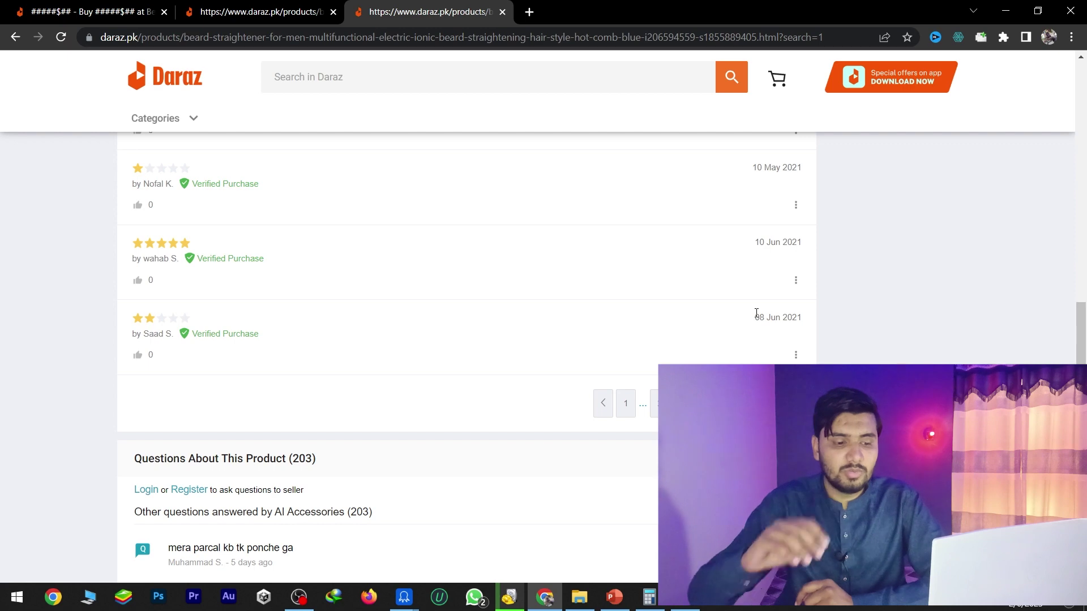
Copy the review date 08 Jun 2021 and switch back to the Excel sheet
{"action": "left_click", "coordinate": [685, 597]}
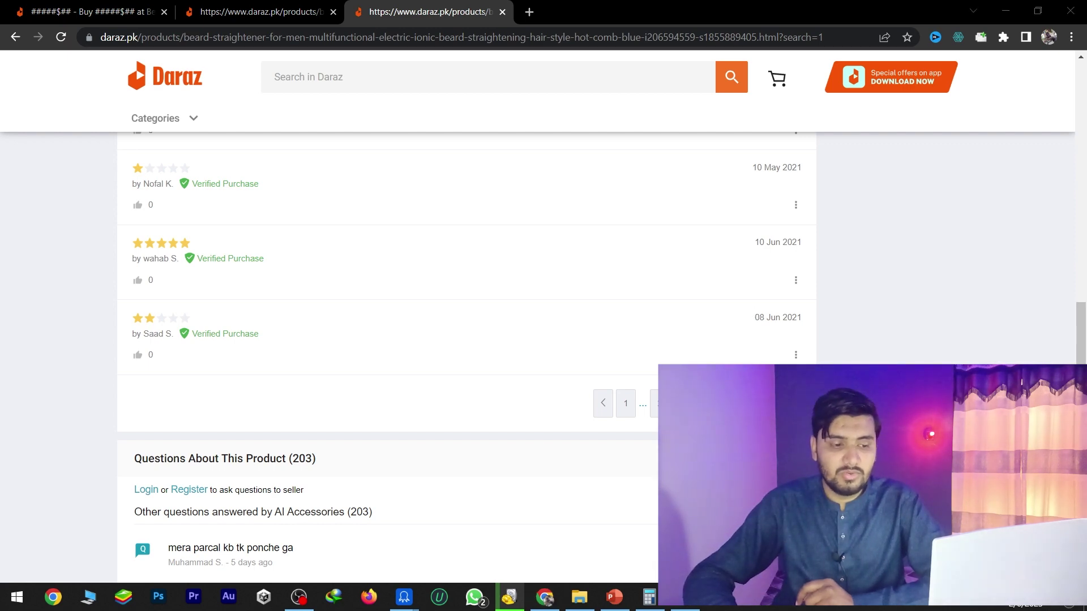
{"action": "left_click", "coordinate": [752, 481]}
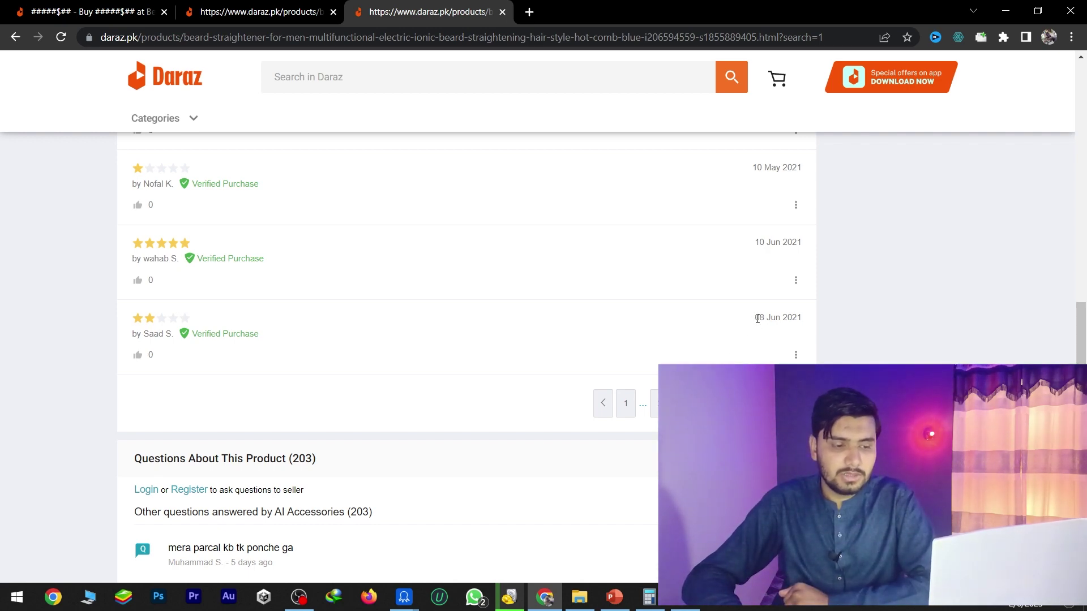
{"action": "left_click_drag", "start_coordinate": [762, 321], "coordinate": [806, 325]}
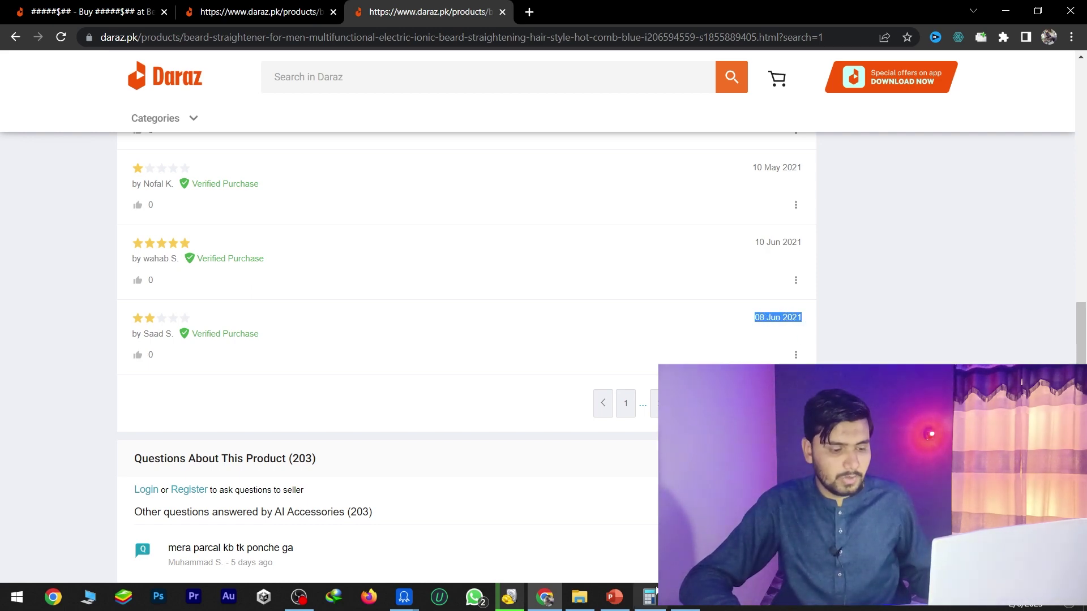
{"action": "left_click", "coordinate": [685, 597]}
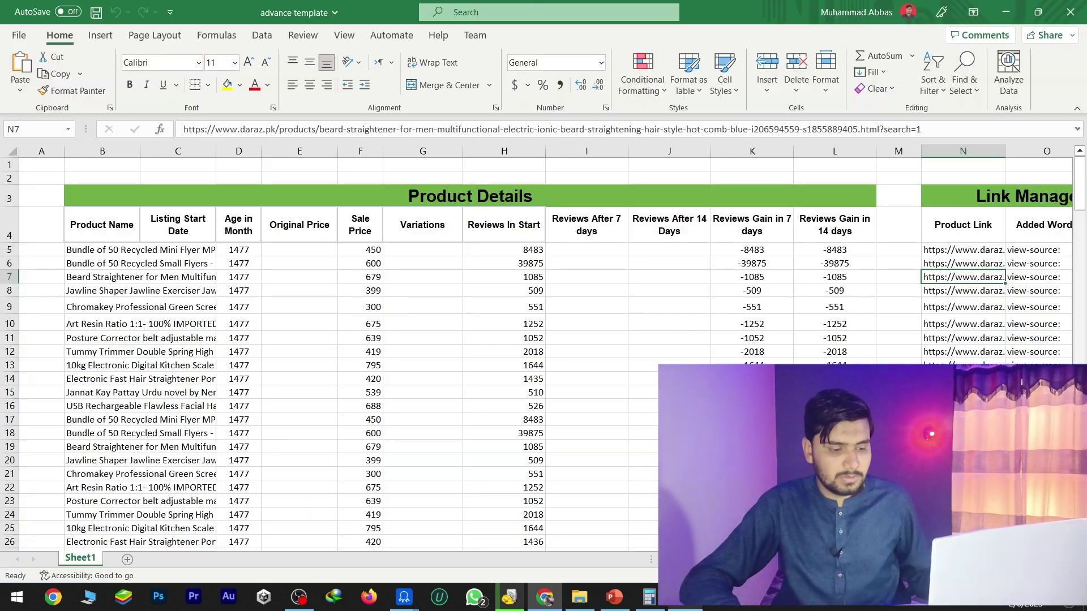
{"action": "left_click", "coordinate": [195, 250]}
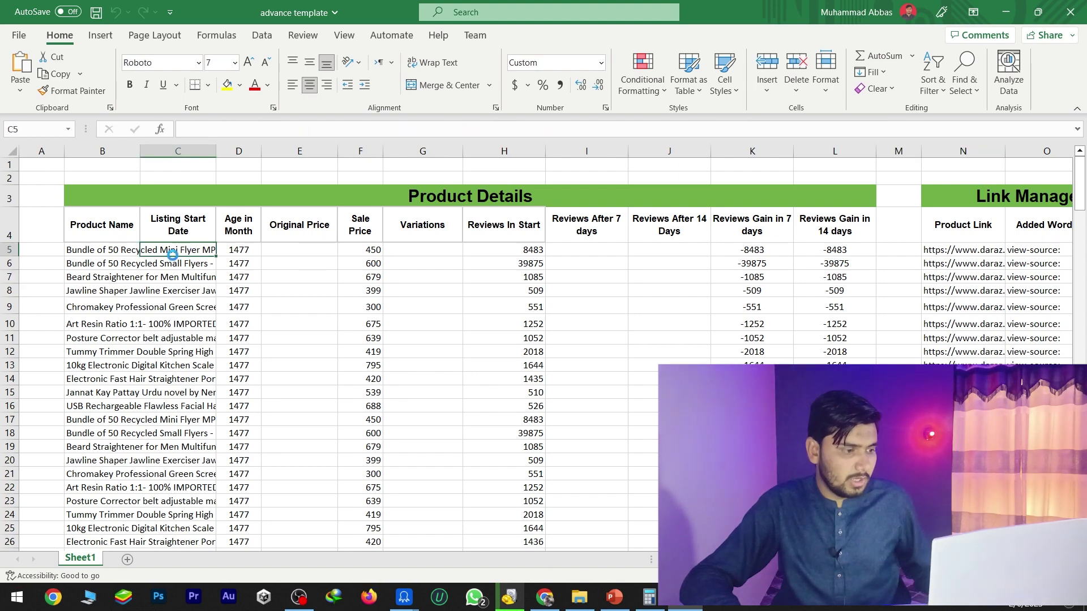
{"action": "type", "text": "8-Jun-21"}
{"action": "key", "text": "ctrl+z"}
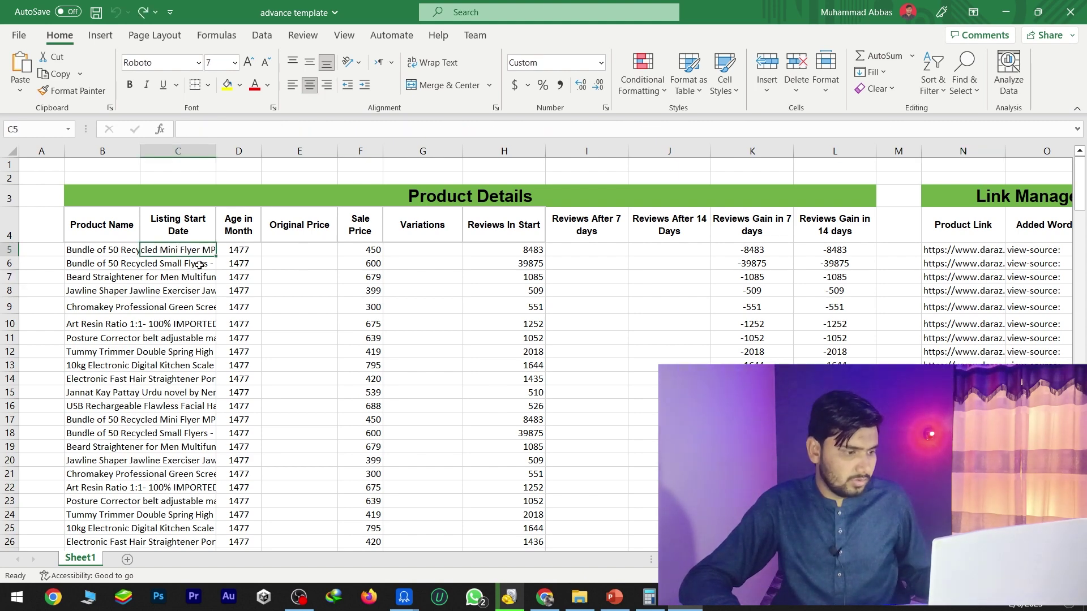
Enter 8-Jun-21 as the beard straightener's listing start date in cell C7
{"action": "left_click", "coordinate": [957, 278]}
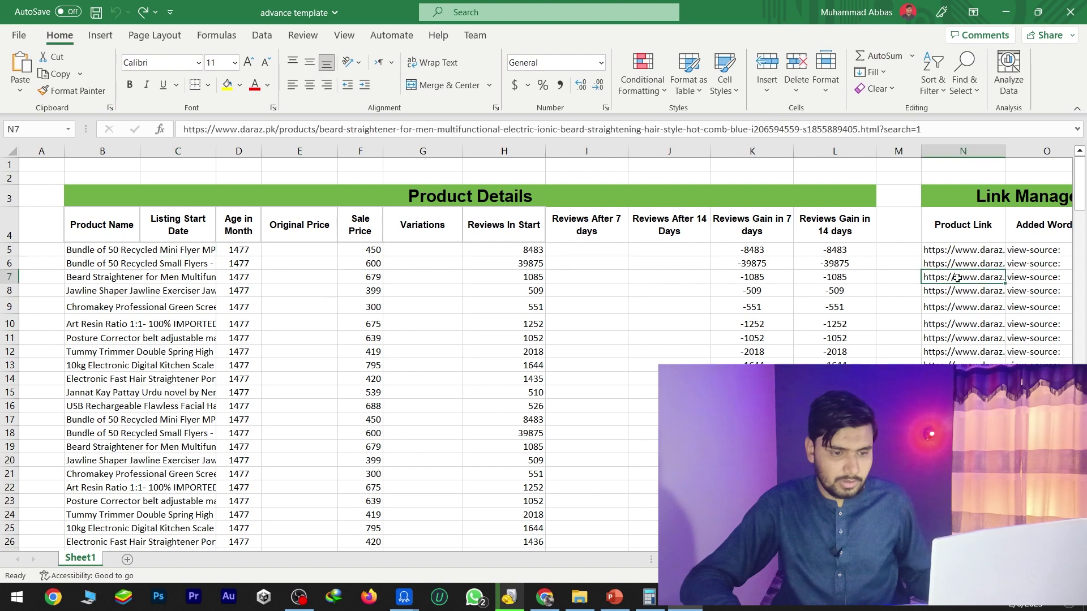
{"action": "left_click", "coordinate": [195, 278]}
{"action": "type", "text": "8-Jun-21"}
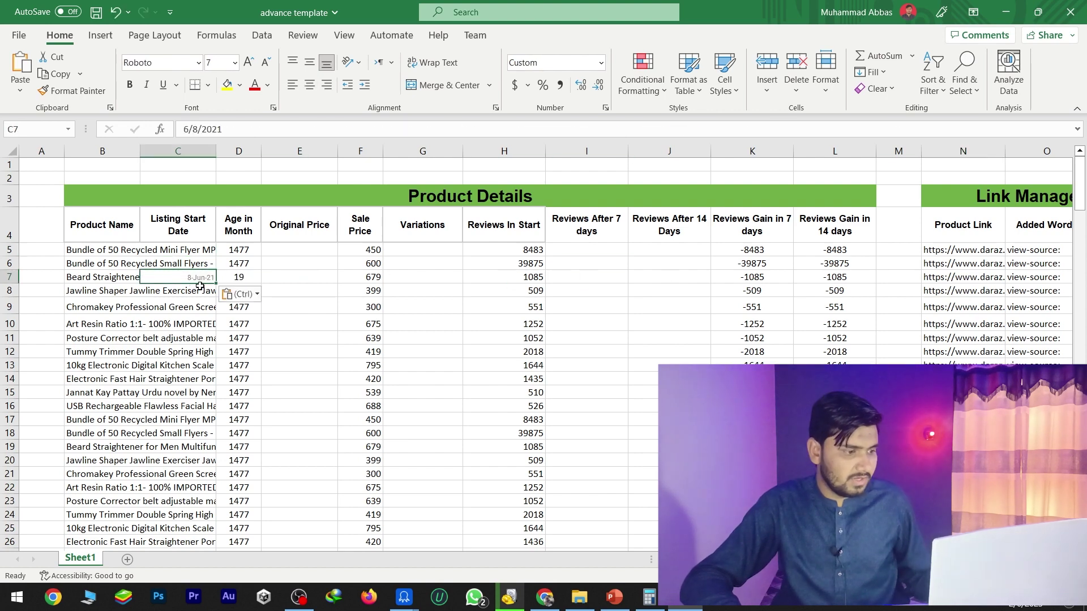
{"action": "left_click", "coordinate": [193, 289]}
{"action": "left_click", "coordinate": [194, 278]}
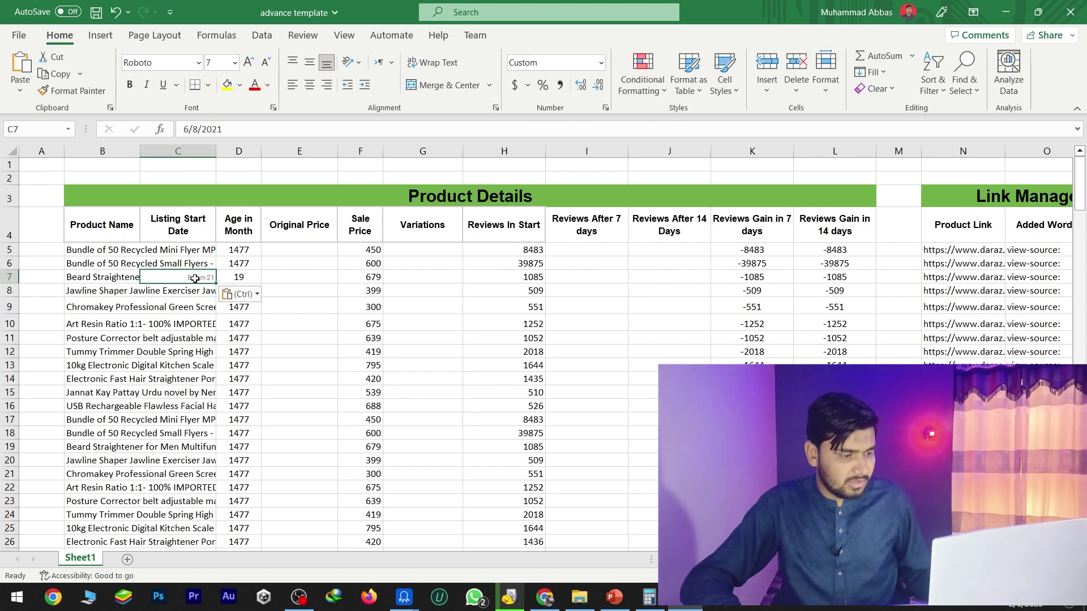
{"action": "key", "text": "ctrl+z"}
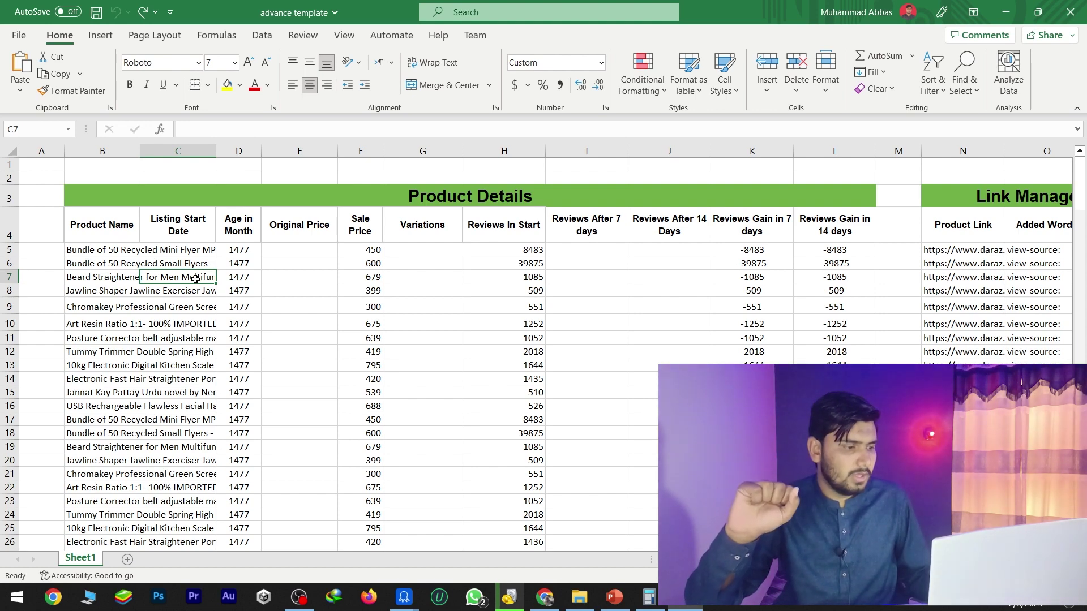
{"action": "type", "text": "6/8/2021"}
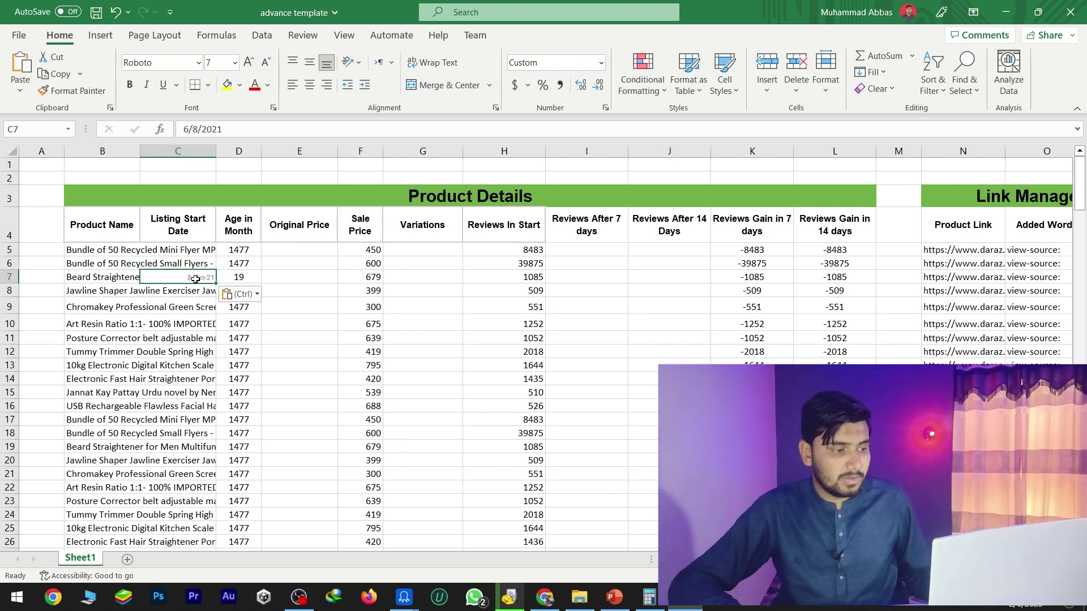
Check the beard straightener's page in Chrome for variations and enter 1 as its Variations value in cell G7 of the Excel sheet
{"action": "left_click", "coordinate": [240, 279]}
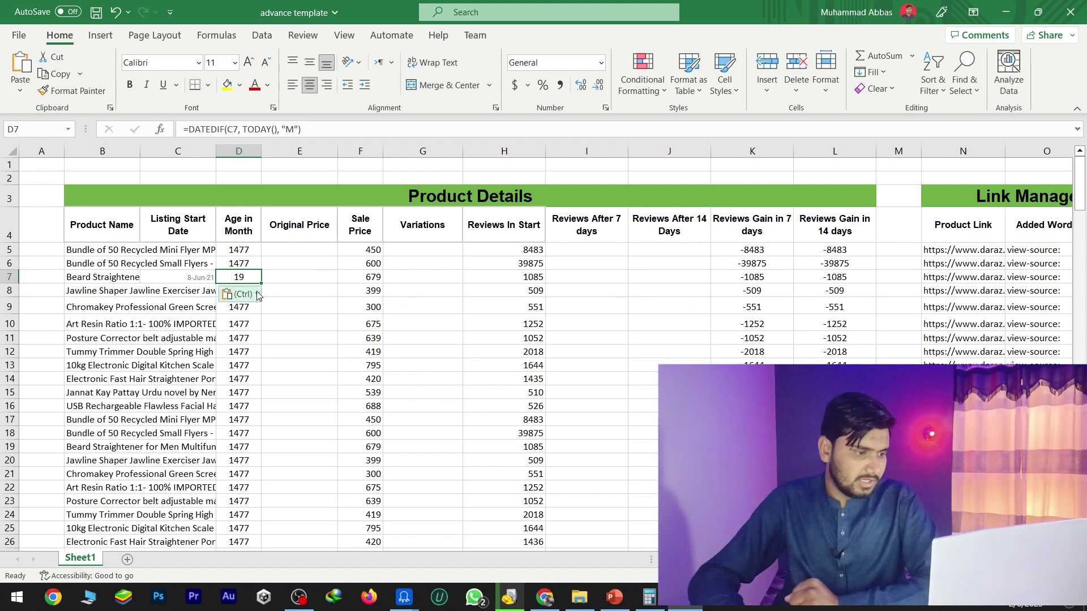
{"action": "left_click", "coordinate": [293, 275]}
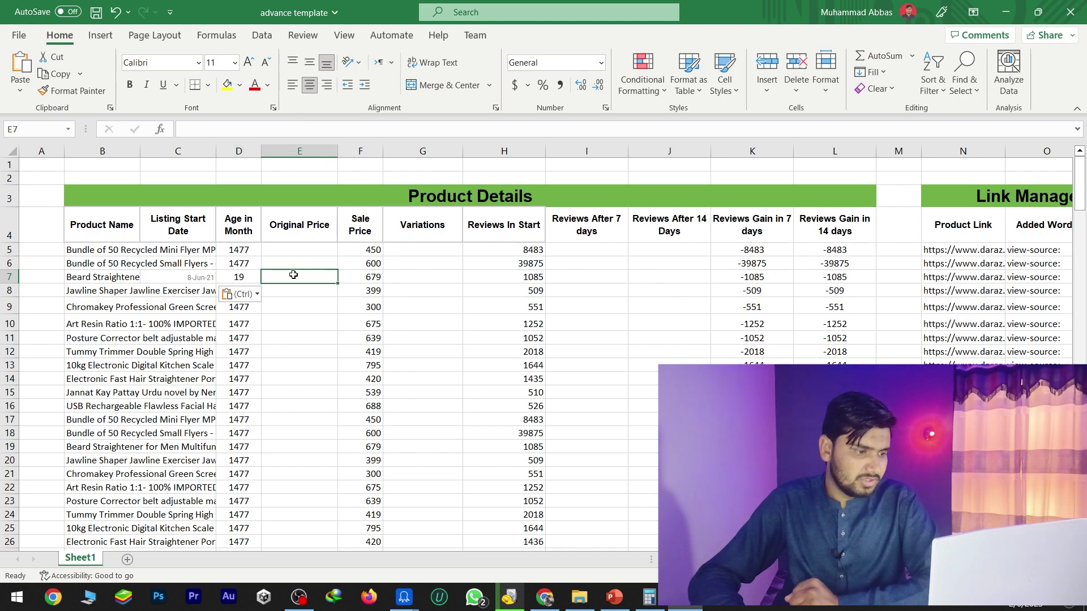
{"action": "left_click", "coordinate": [407, 277]}
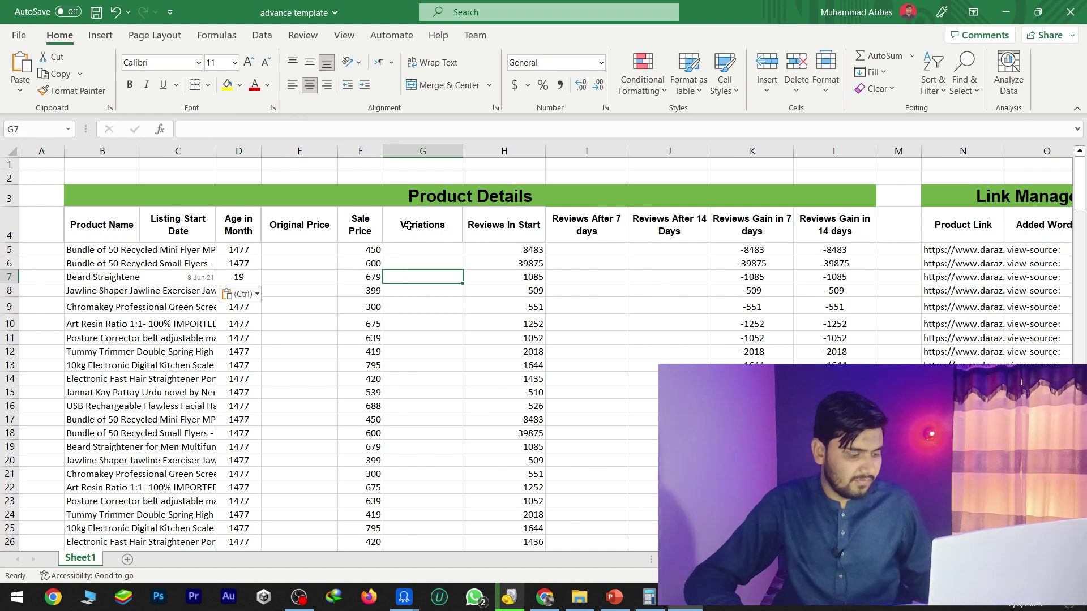
{"action": "key", "text": "alt+Tab"}
{"action": "scroll", "coordinate": [263, 271], "scroll_direction": "up", "scroll_amount": 20}
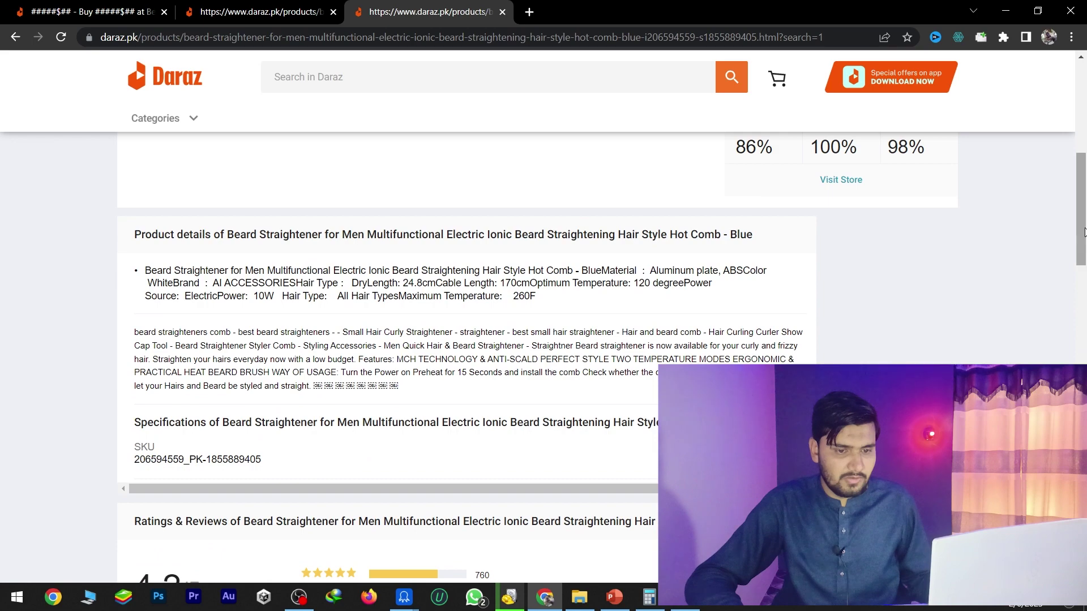
{"action": "scroll", "coordinate": [462, 475], "scroll_direction": "down", "scroll_amount": 2}
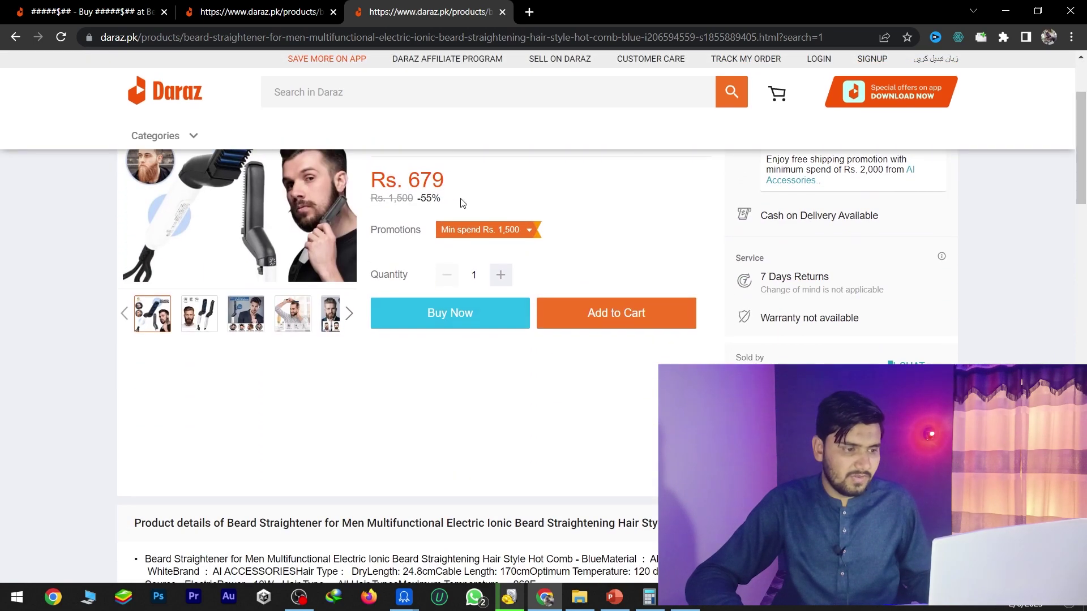
{"action": "scroll", "coordinate": [390, 343], "scroll_direction": "up", "scroll_amount": 3}
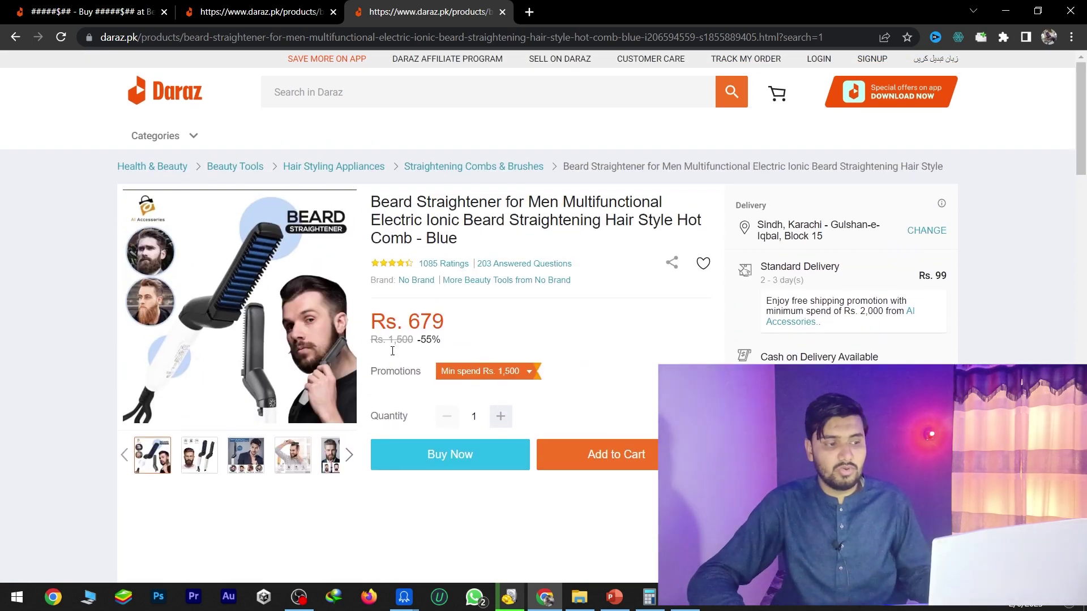
{"action": "key", "text": "alt+Tab"}
{"action": "type", "text": "1"}
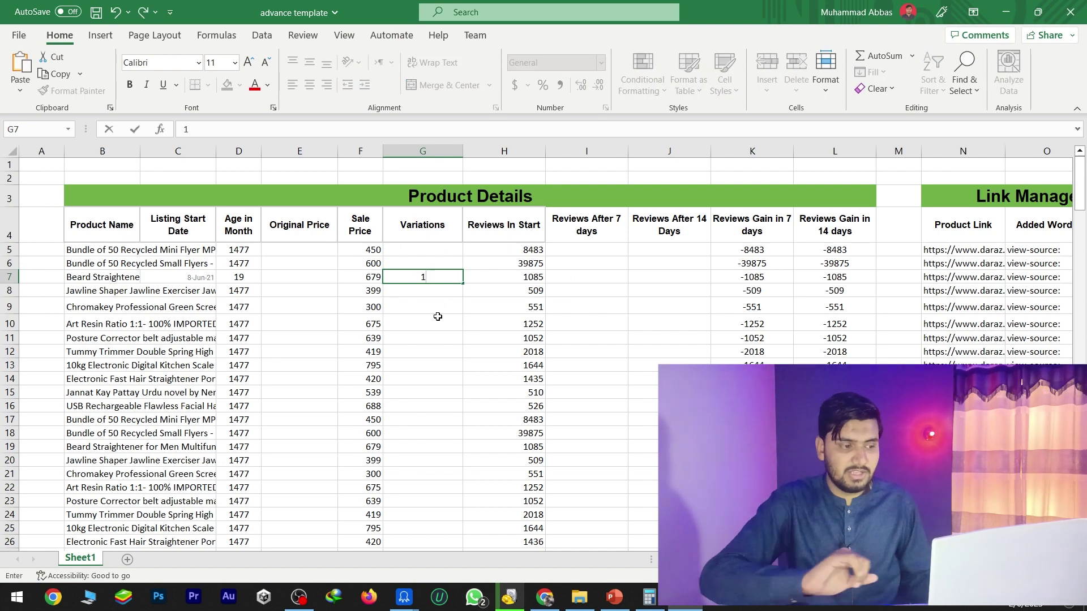
{"action": "left_click", "coordinate": [428, 290]}
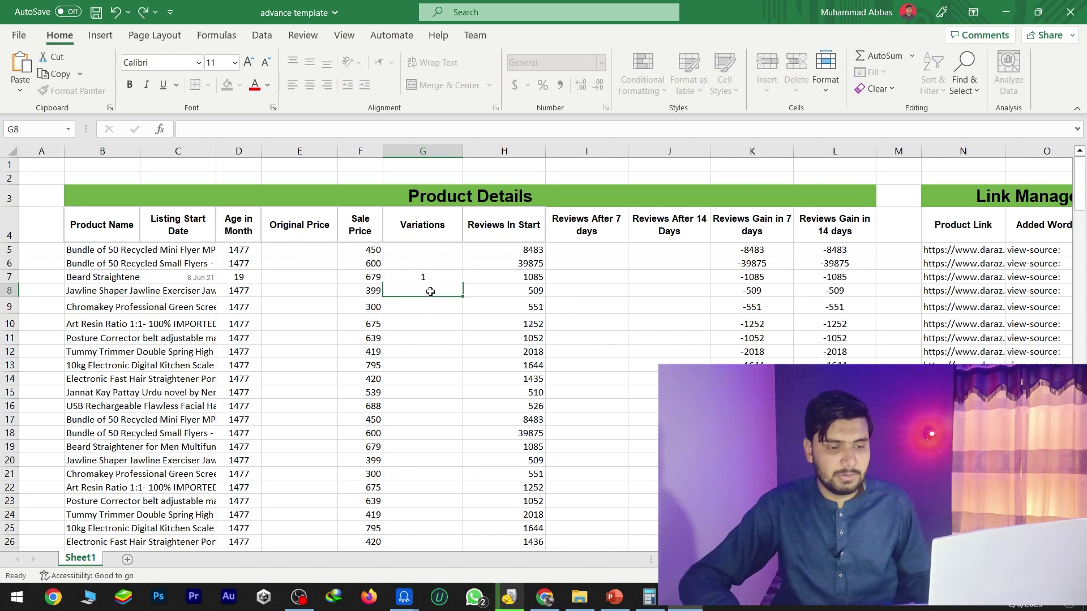
Check the beard straightener's ratings on its Chrome page and enter 1095 as its Reviews After 7 days in cell I7 of the Excel sheet
{"action": "left_click", "coordinate": [506, 277]}
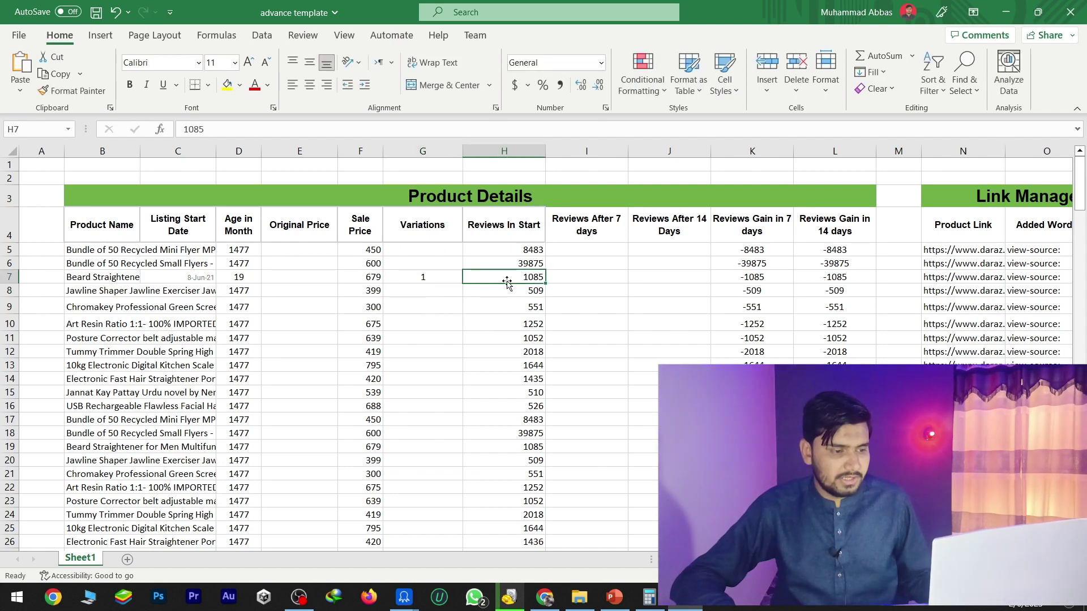
{"action": "key", "text": "alt+Tab"}
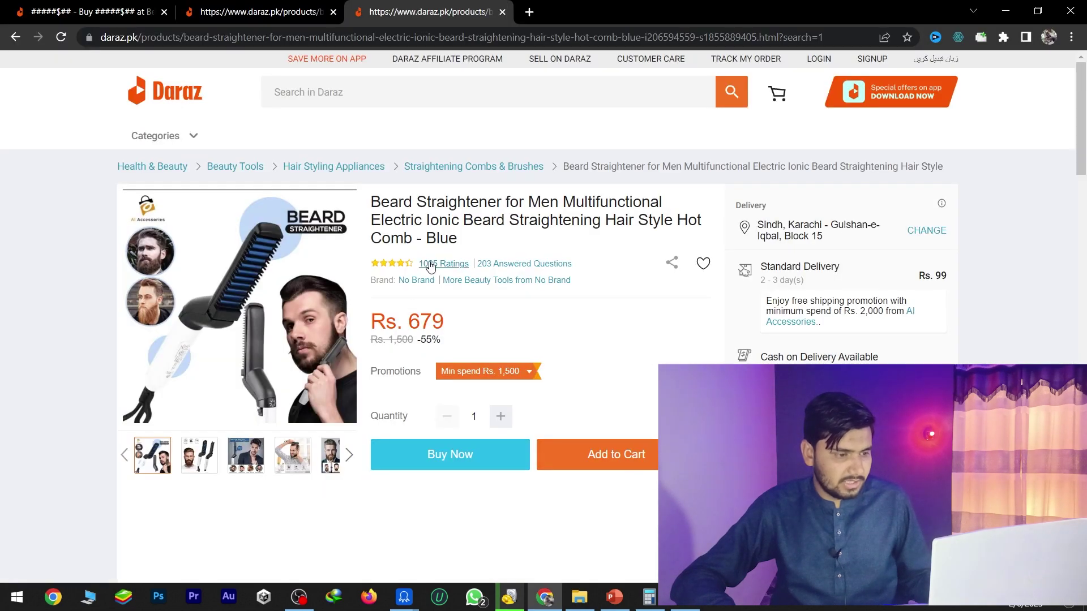
{"action": "key", "text": "alt+Tab"}
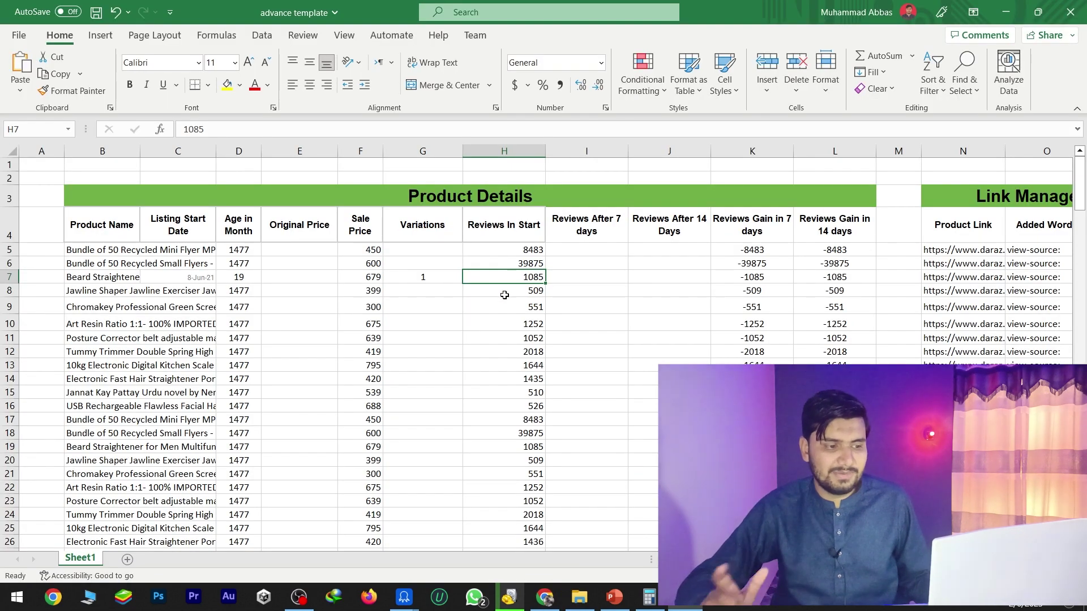
{"action": "left_click", "coordinate": [575, 274]}
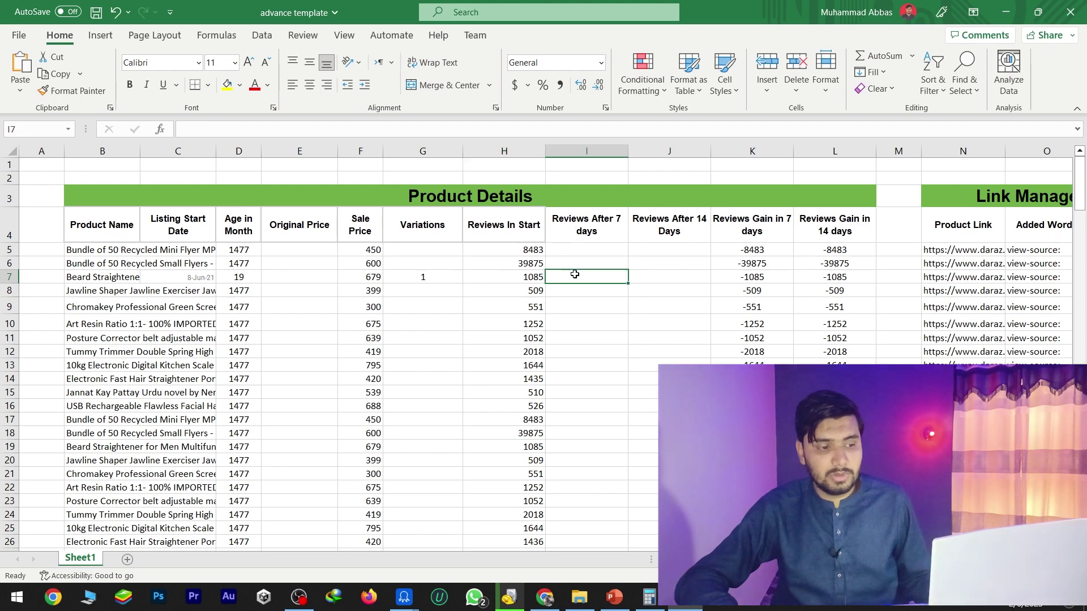
{"action": "left_click", "coordinate": [577, 236]}
{"action": "left_click", "coordinate": [575, 275]}
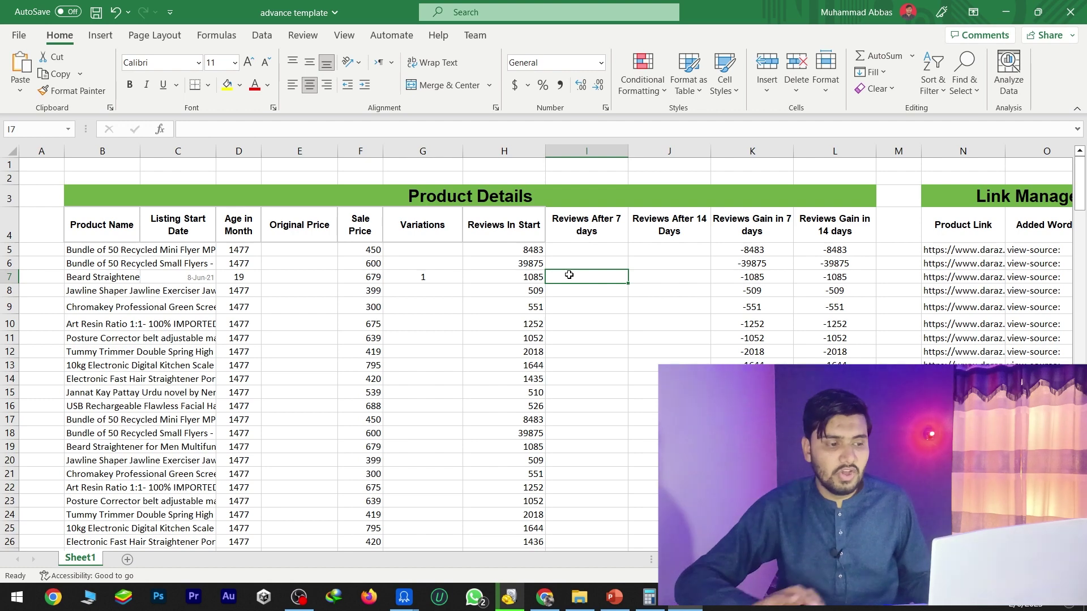
{"action": "type", "text": "10"}
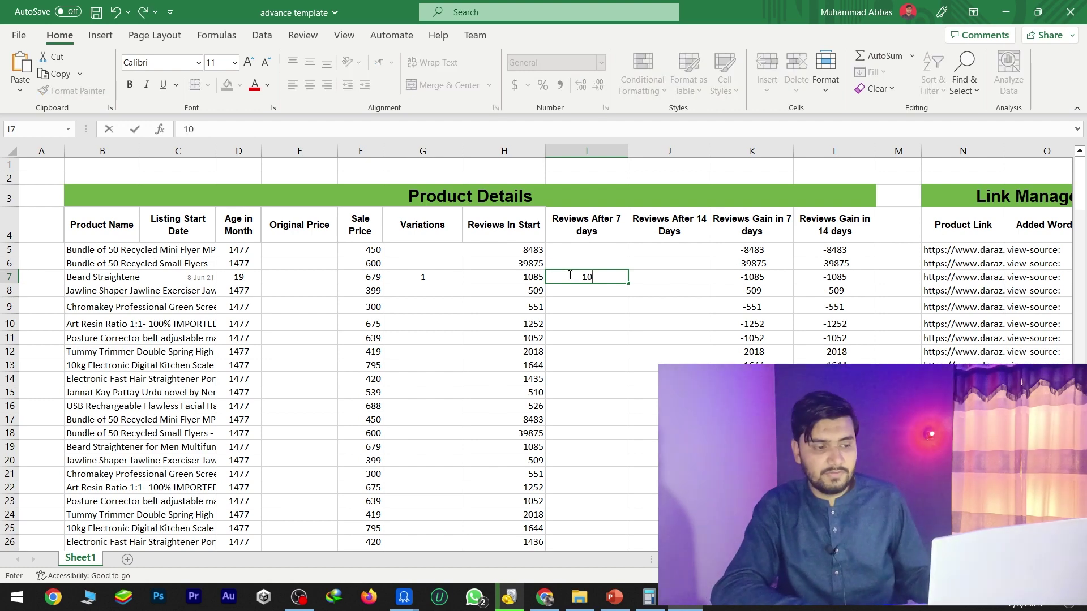
{"action": "type", "text": "95"}
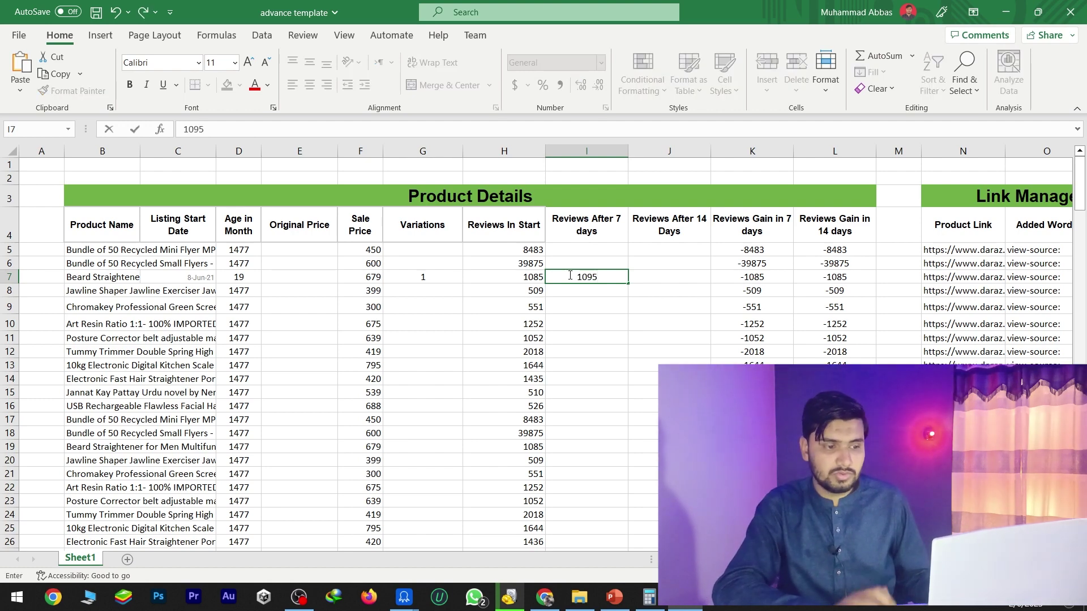
Enter 1180 as the beard straightener's Reviews After 14 Days value in cell J7
{"action": "left_click", "coordinate": [635, 275]}
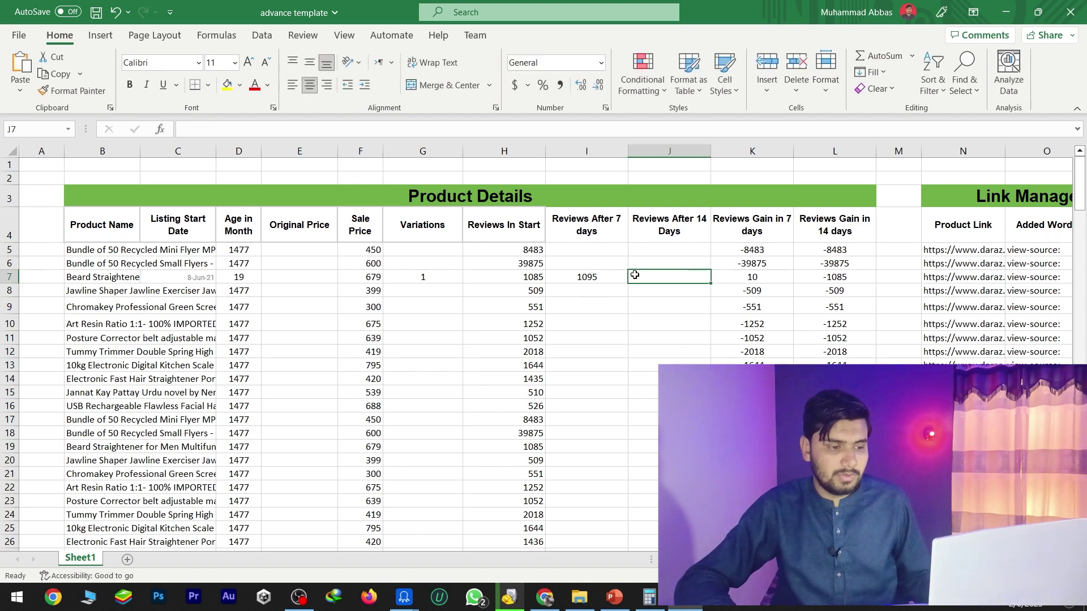
{"action": "type", "text": "1180"}
{"action": "left_click", "coordinate": [680, 290]}
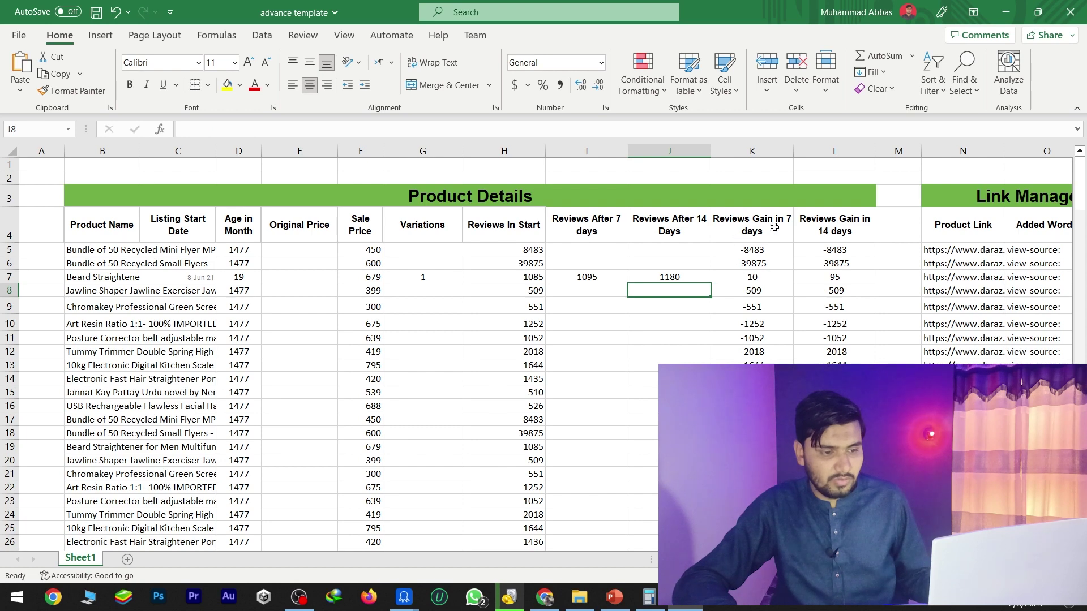
Examine the beard straightener's 7-day and 14-day review gain formulas in K7 and L7 together with the review counts they use
{"action": "left_click", "coordinate": [754, 280]}
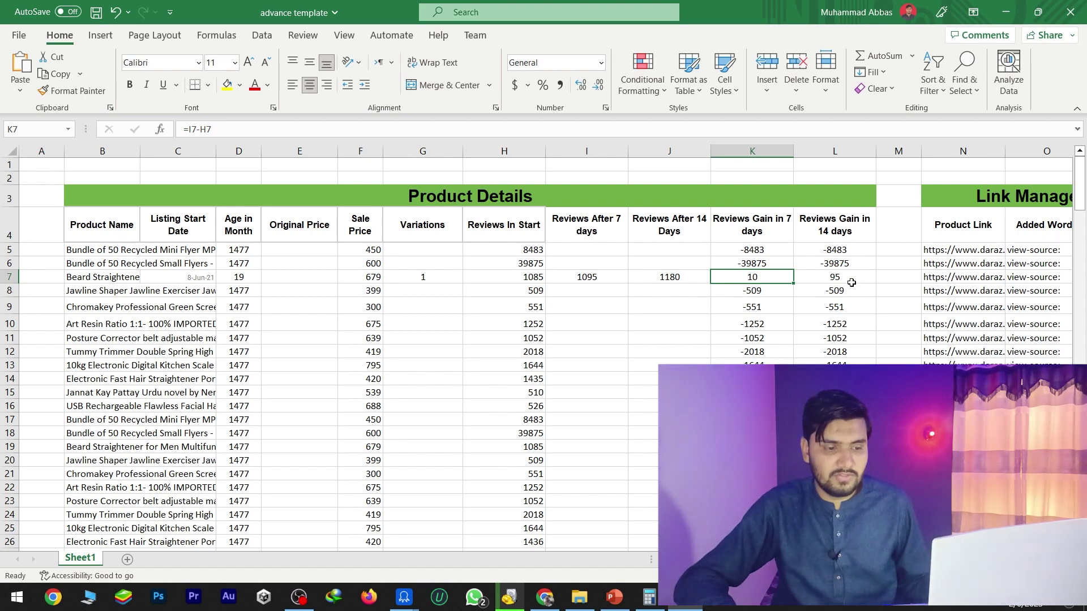
{"action": "left_click", "coordinate": [522, 277]}
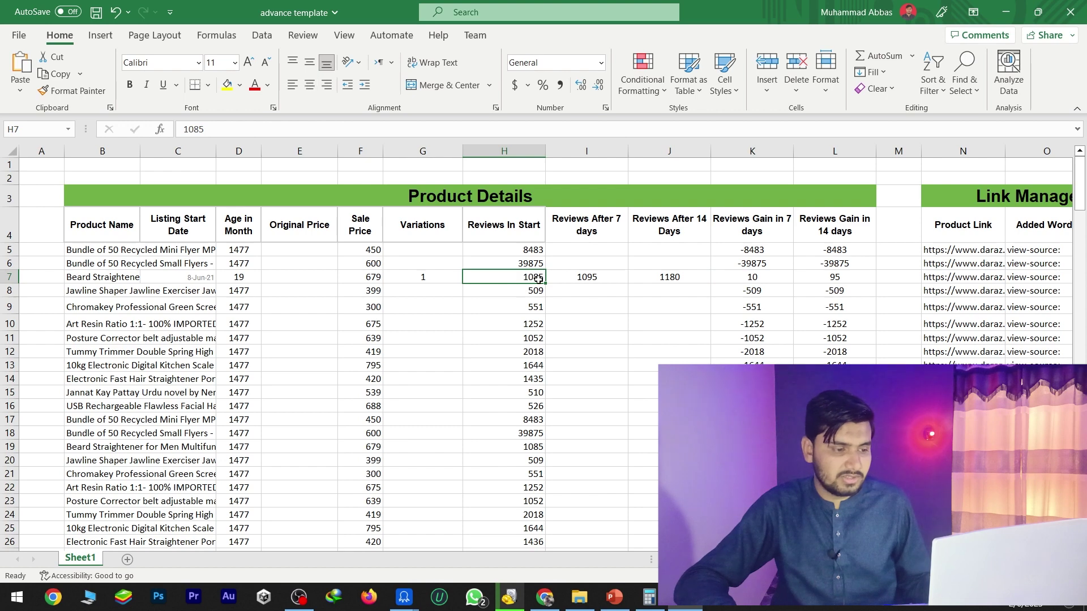
{"action": "left_click", "coordinate": [670, 281]}
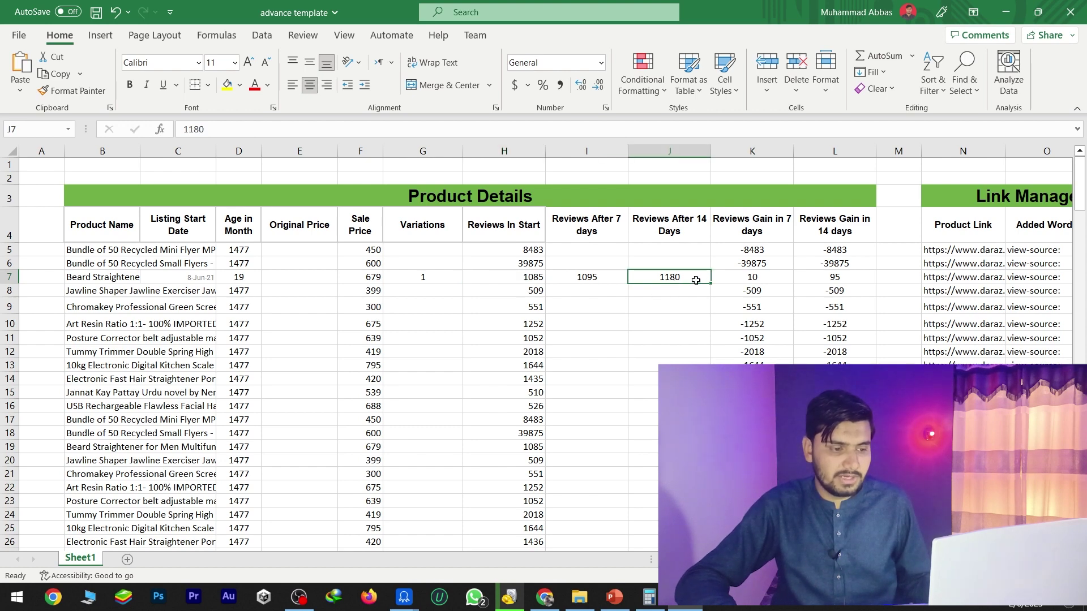
{"action": "left_click", "coordinate": [842, 277]}
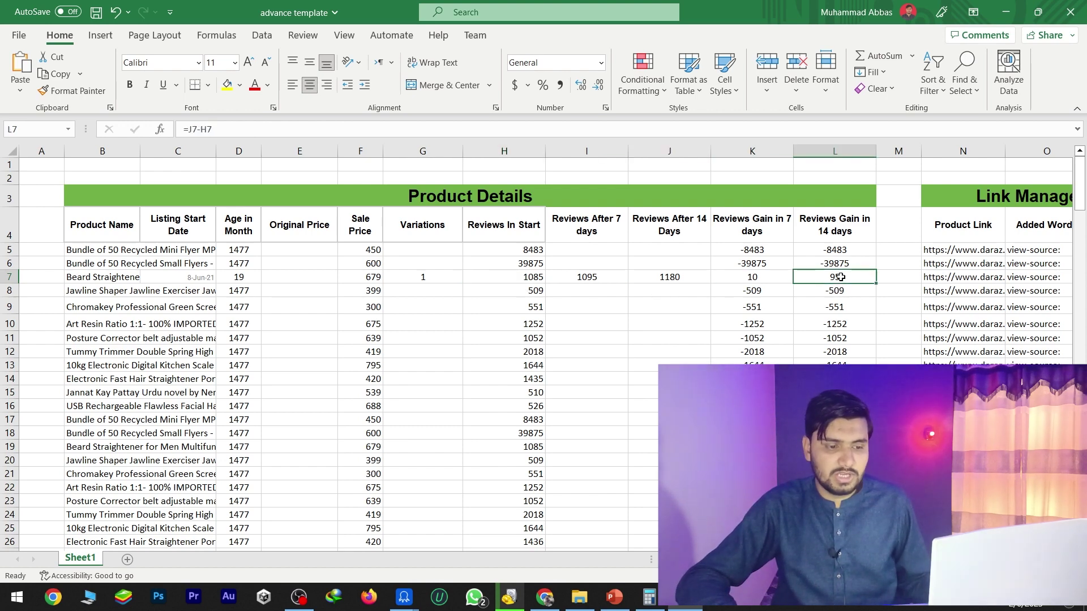
{"action": "left_click", "coordinate": [606, 276]}
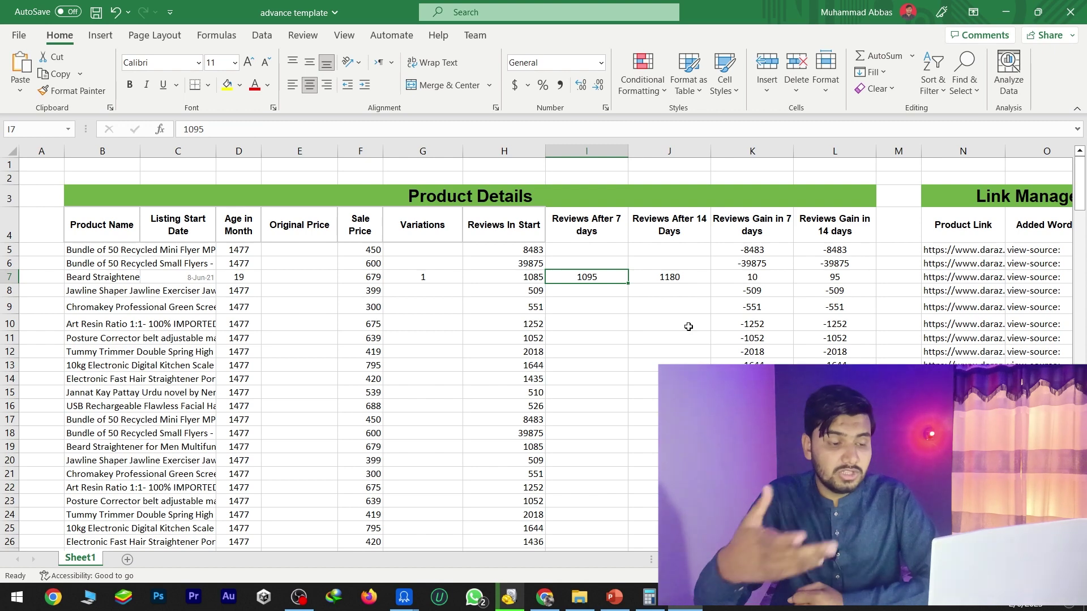
{"action": "left_click", "coordinate": [654, 273]}
{"action": "left_click", "coordinate": [612, 282]}
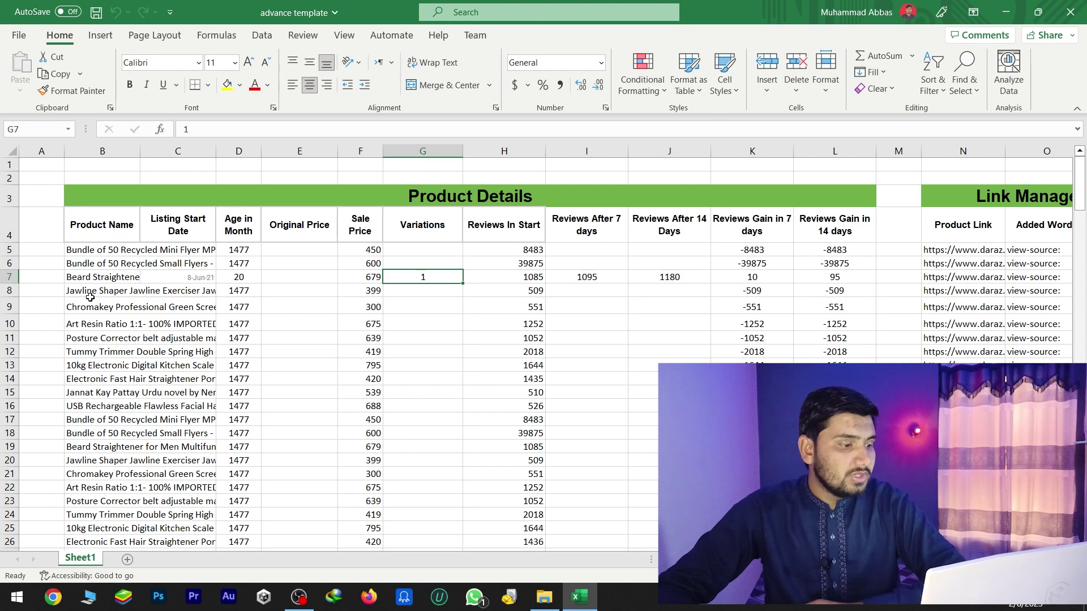
Review the beard straightener's product name, listing start date, age formula, original price and variations cells in row 7
{"action": "left_click", "coordinate": [92, 278]}
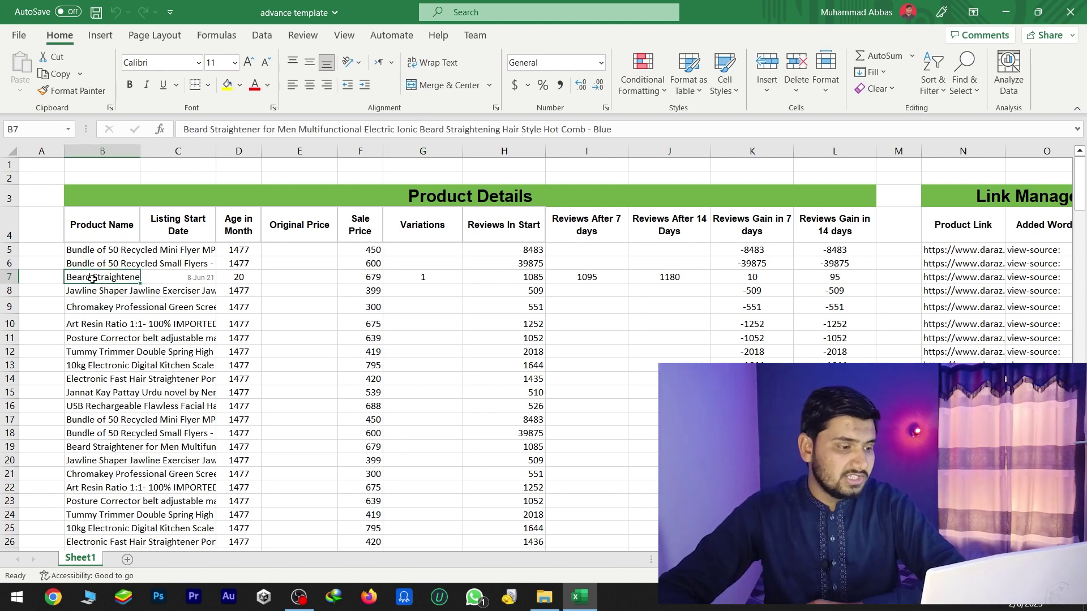
{"action": "left_click", "coordinate": [169, 277]}
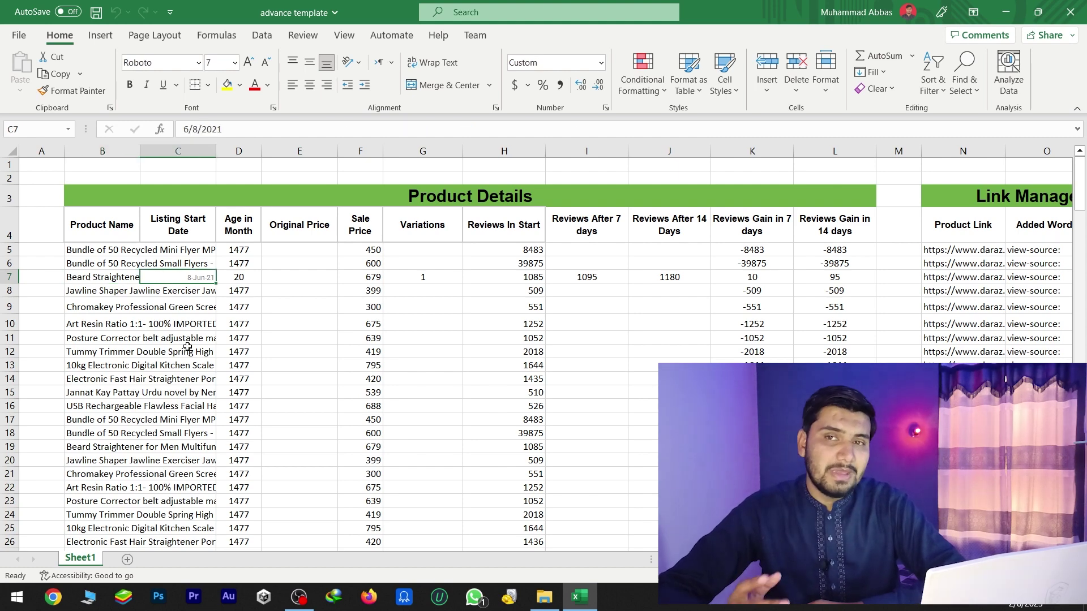
{"action": "left_click", "coordinate": [245, 273]}
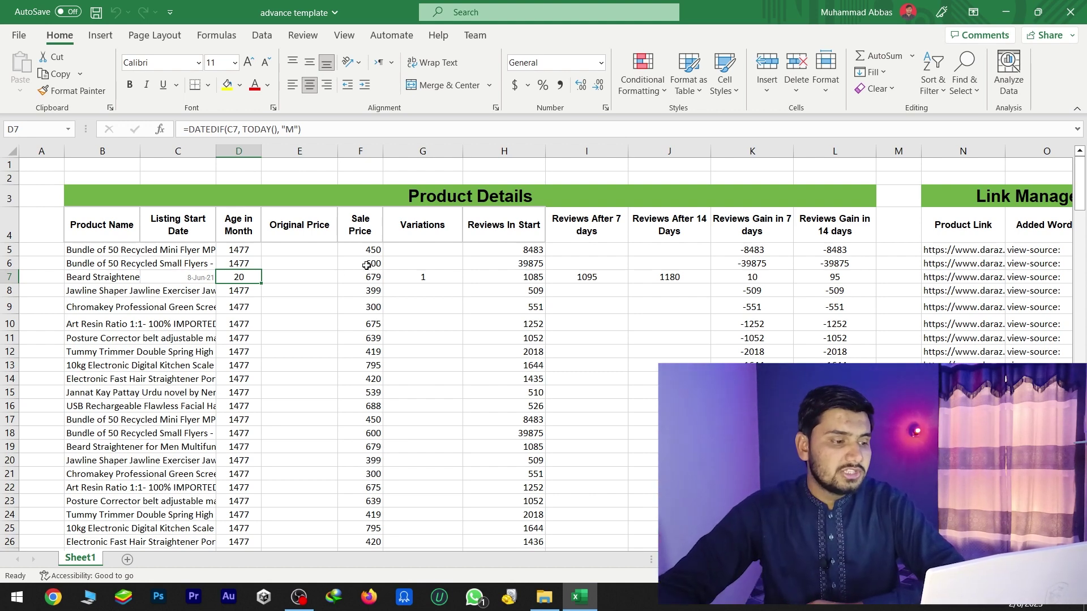
{"action": "left_click", "coordinate": [311, 279]}
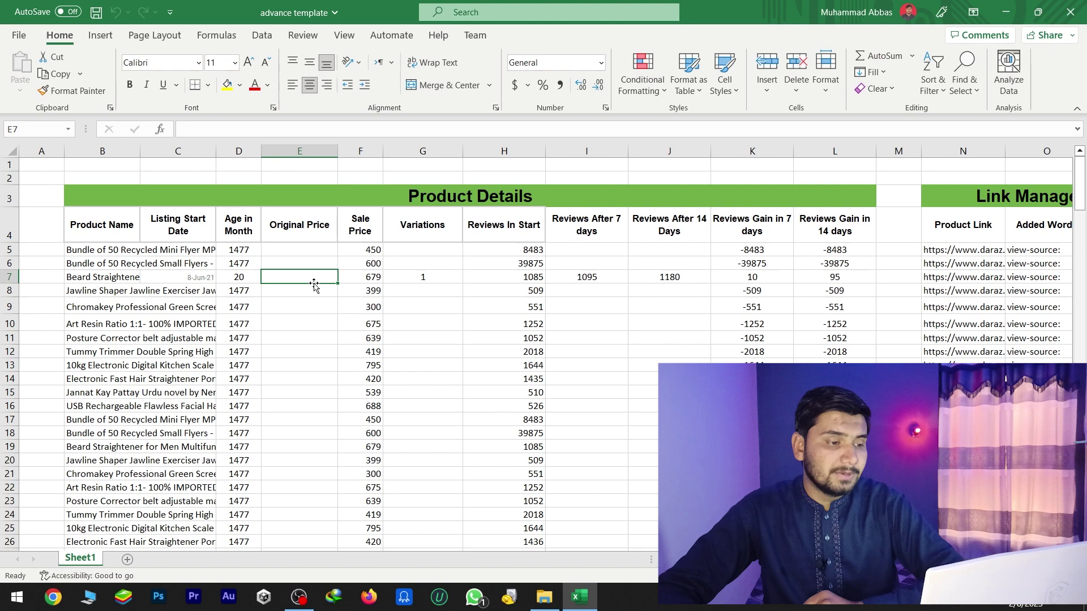
{"action": "left_click", "coordinate": [447, 276]}
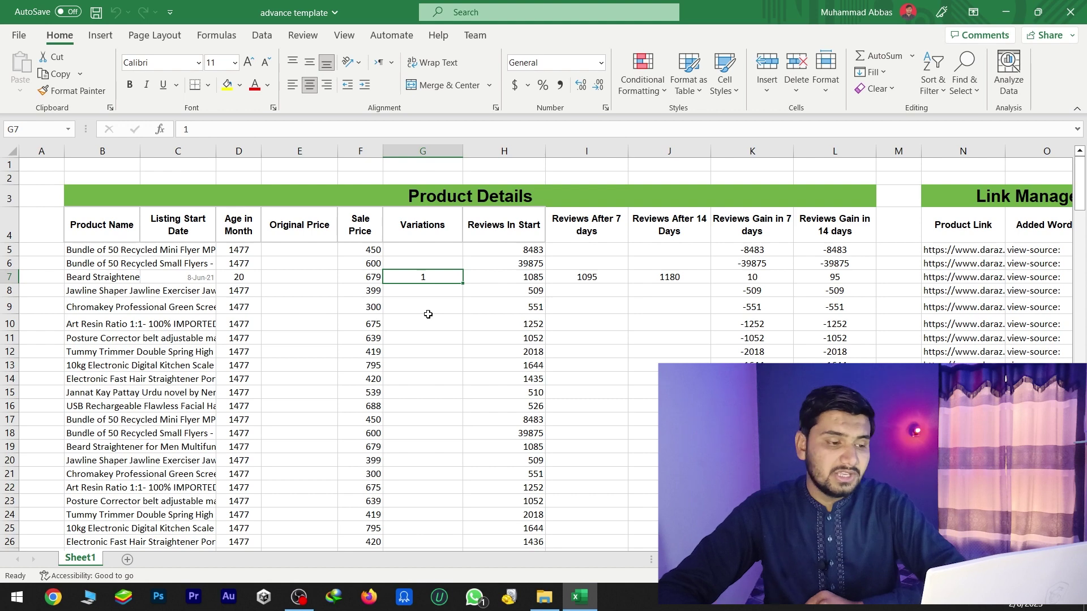
Compare the beard straightener's starting, 7-day and 14-day review counts with its review gains, and look over the gains of the products below
{"action": "left_click", "coordinate": [492, 276]}
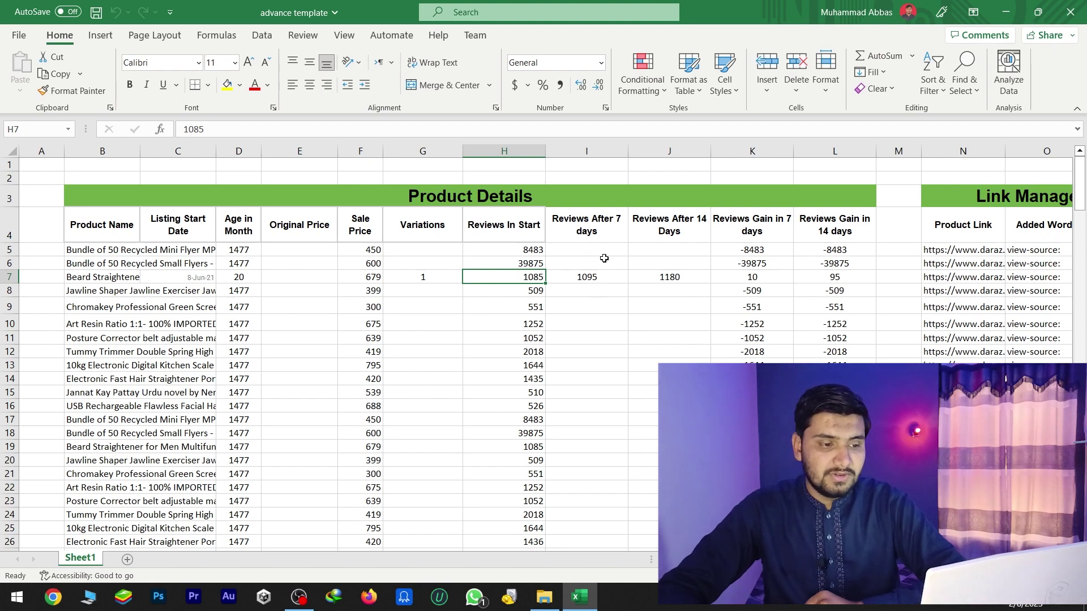
{"action": "left_click", "coordinate": [667, 276]}
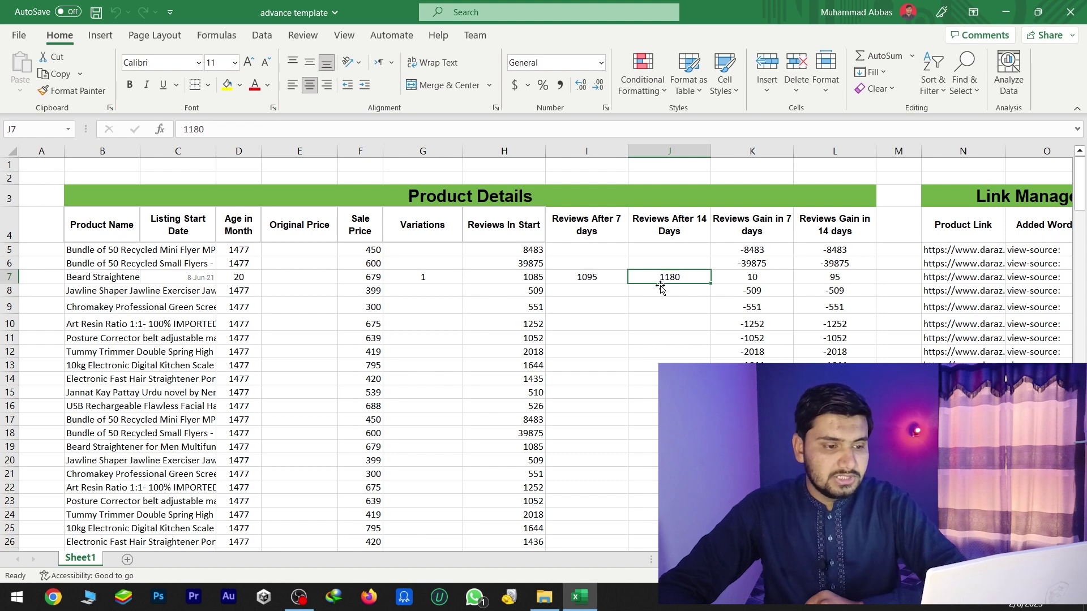
{"action": "left_click", "coordinate": [586, 278]}
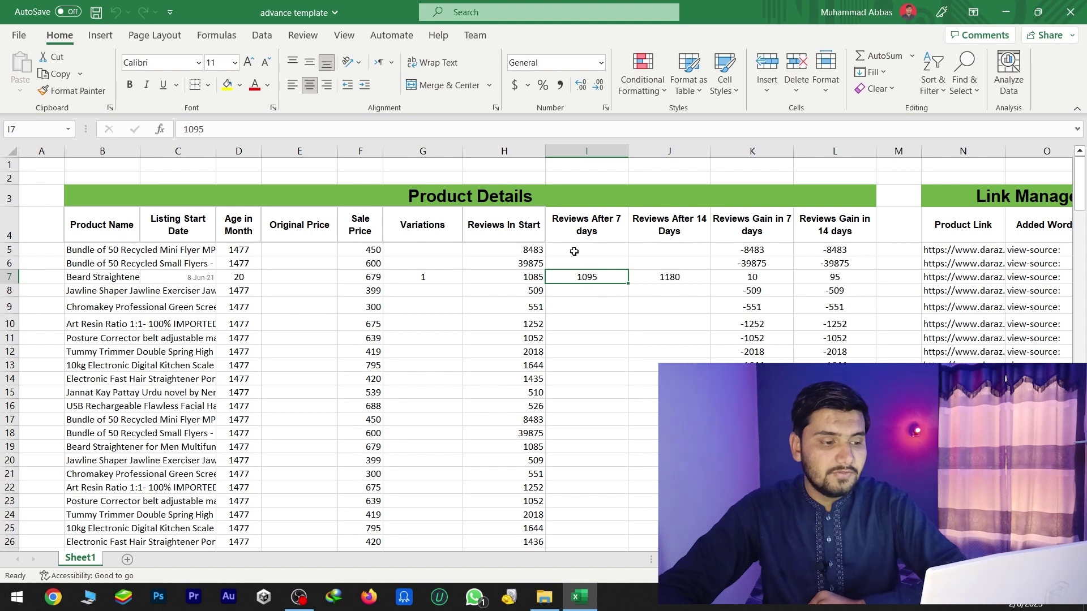
{"action": "left_click", "coordinate": [526, 282]}
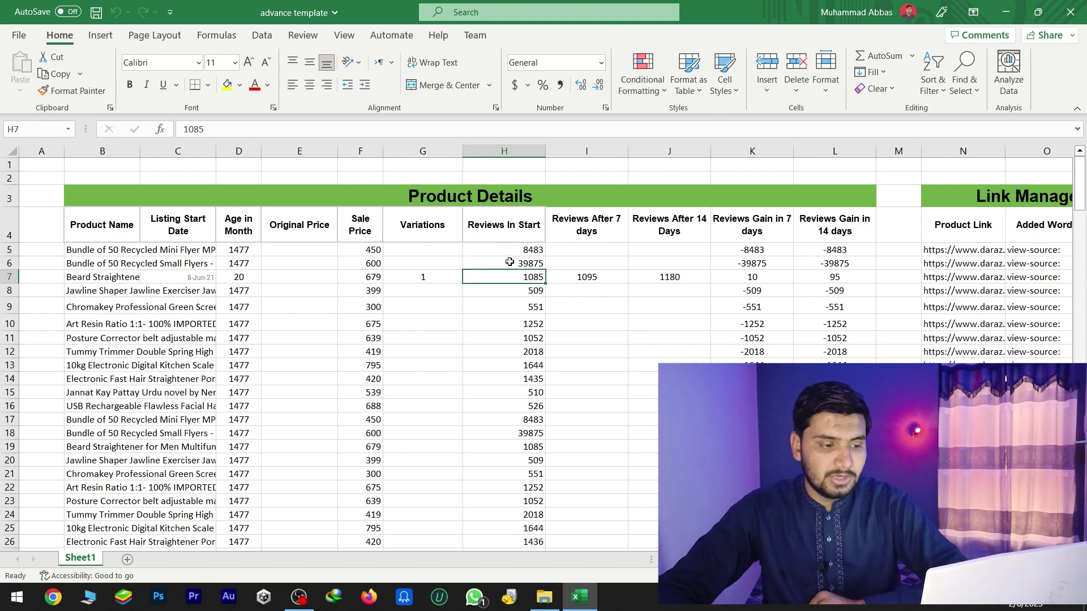
{"action": "left_click", "coordinate": [582, 278]}
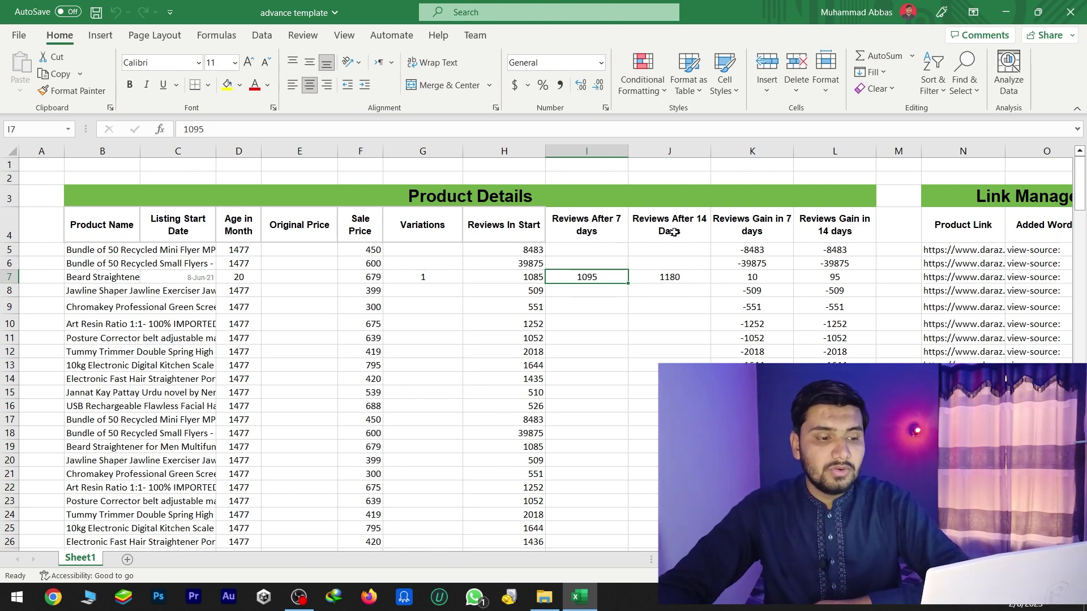
{"action": "left_click", "coordinate": [677, 282]}
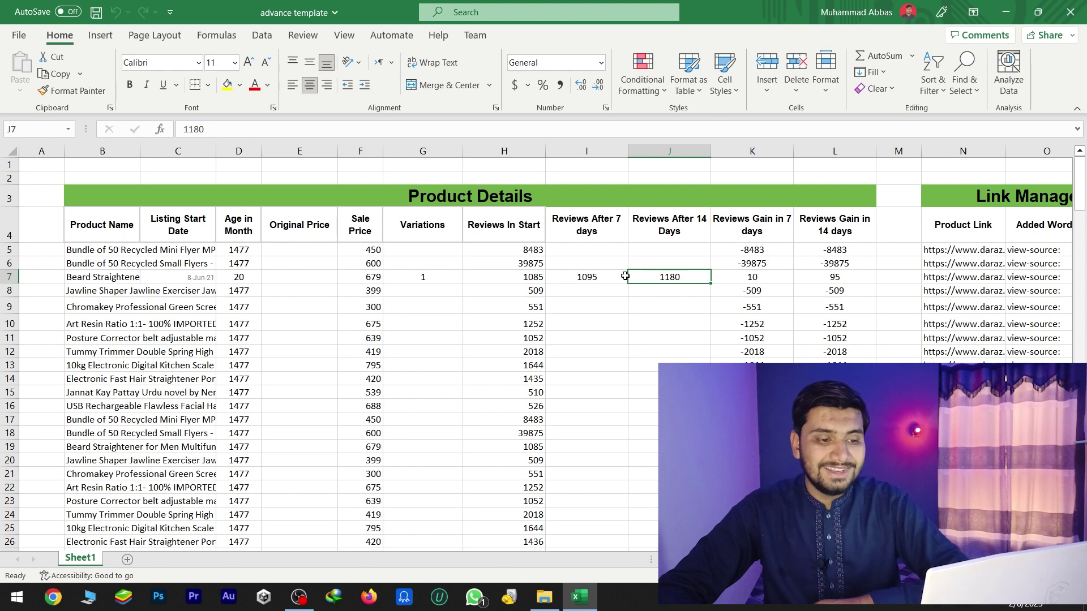
{"action": "left_click", "coordinate": [746, 277]}
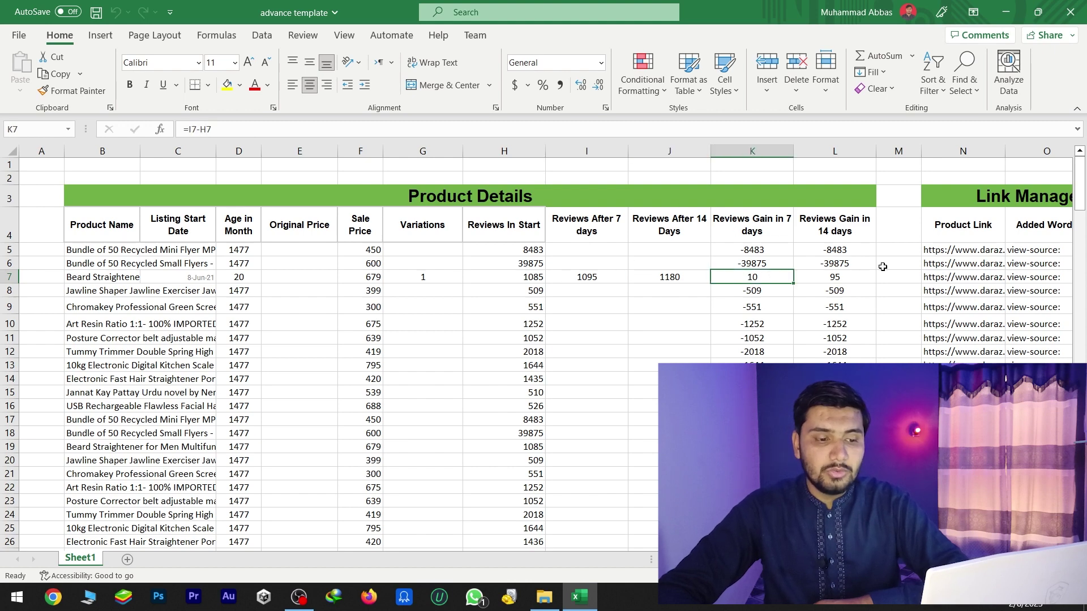
{"action": "left_click", "coordinate": [828, 282]}
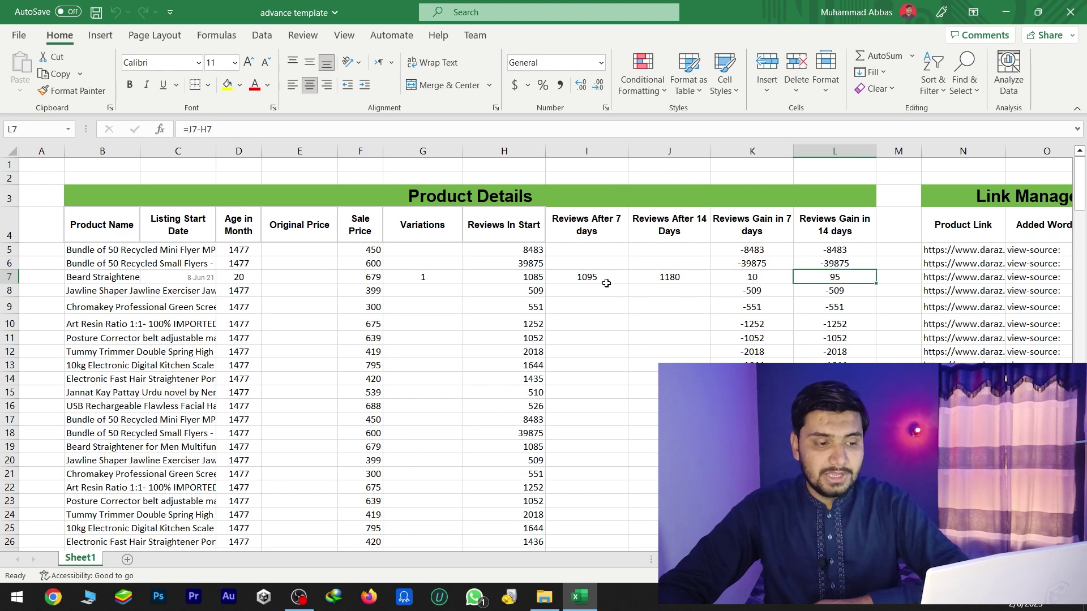
{"action": "left_click_drag", "start_coordinate": [752, 307], "coordinate": [833, 365]}
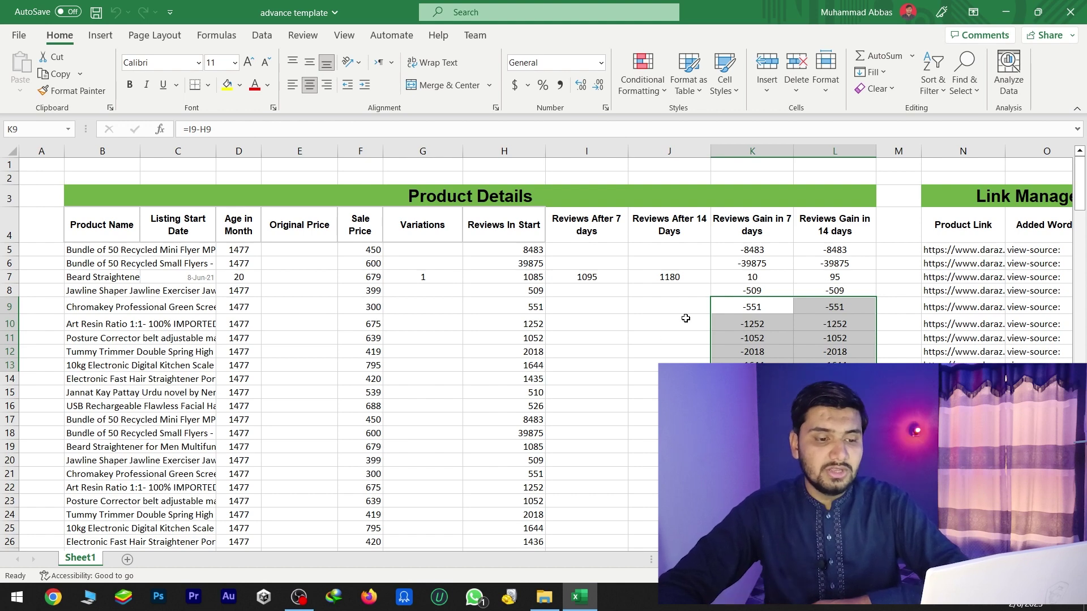
Inspect the beard straightener's product link and concatenated link formula under Link Management, and look through the product rows further down the sheet
{"action": "left_click", "coordinate": [942, 277]}
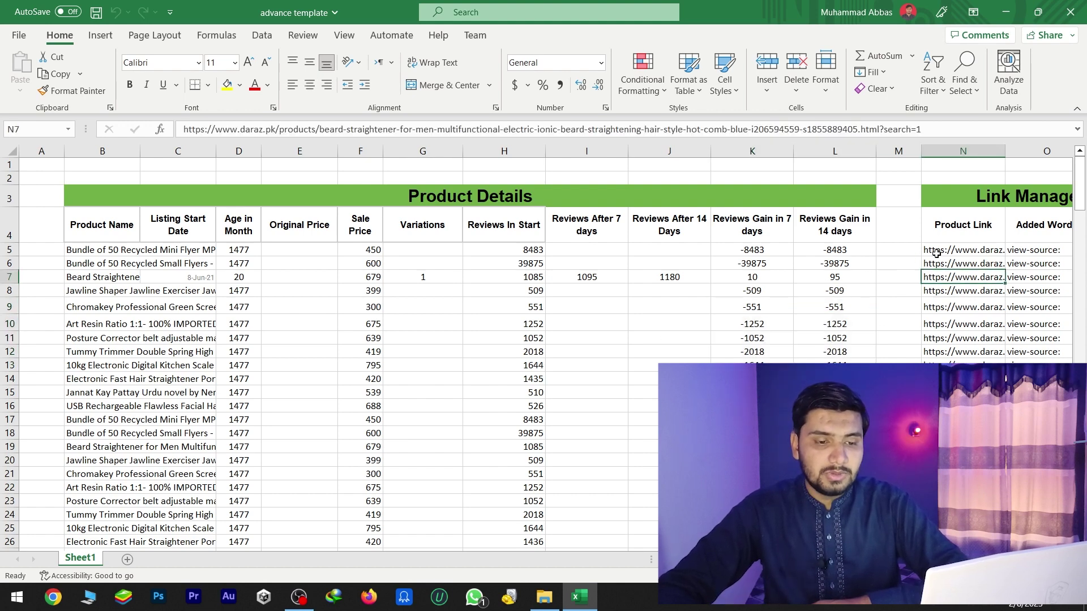
{"action": "scroll", "coordinate": [900, 259], "scroll_direction": "right", "scroll_amount": 3}
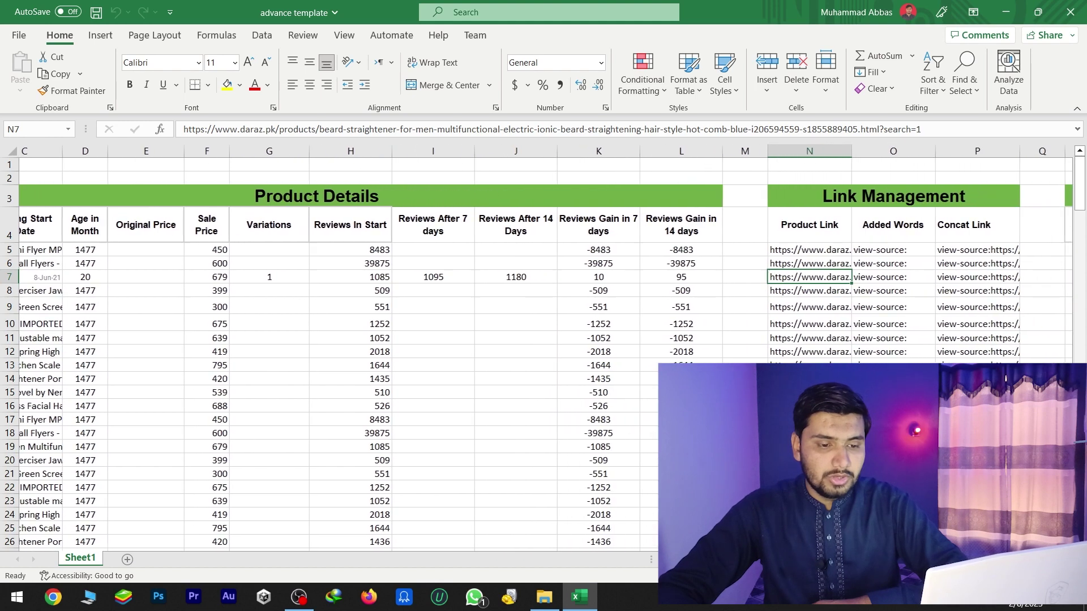
{"action": "left_click", "coordinate": [962, 275]}
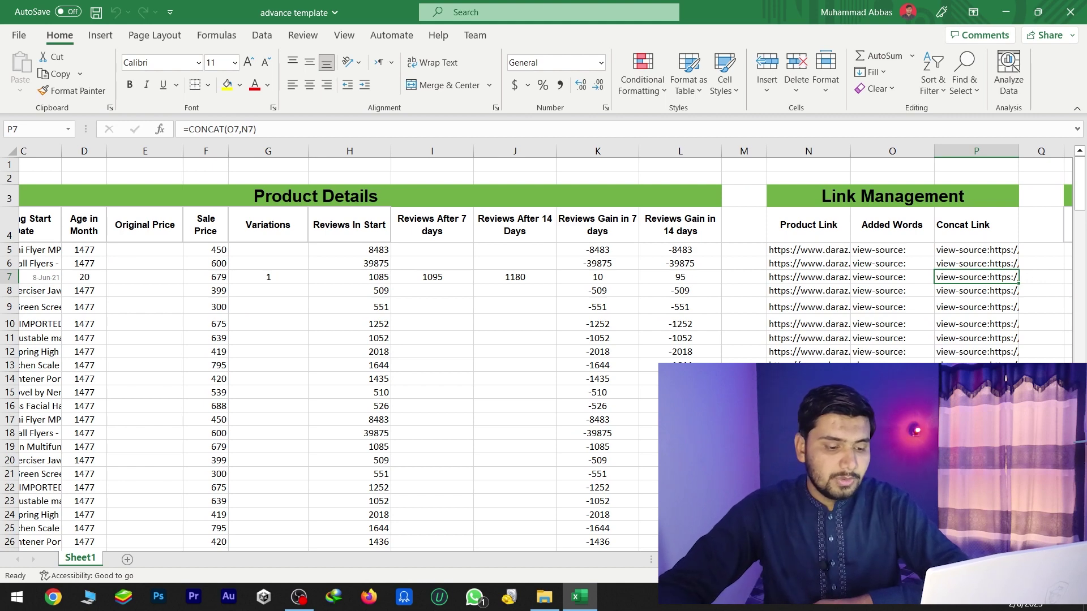
{"action": "scroll", "coordinate": [544, 348], "scroll_direction": "right", "scroll_amount": 2}
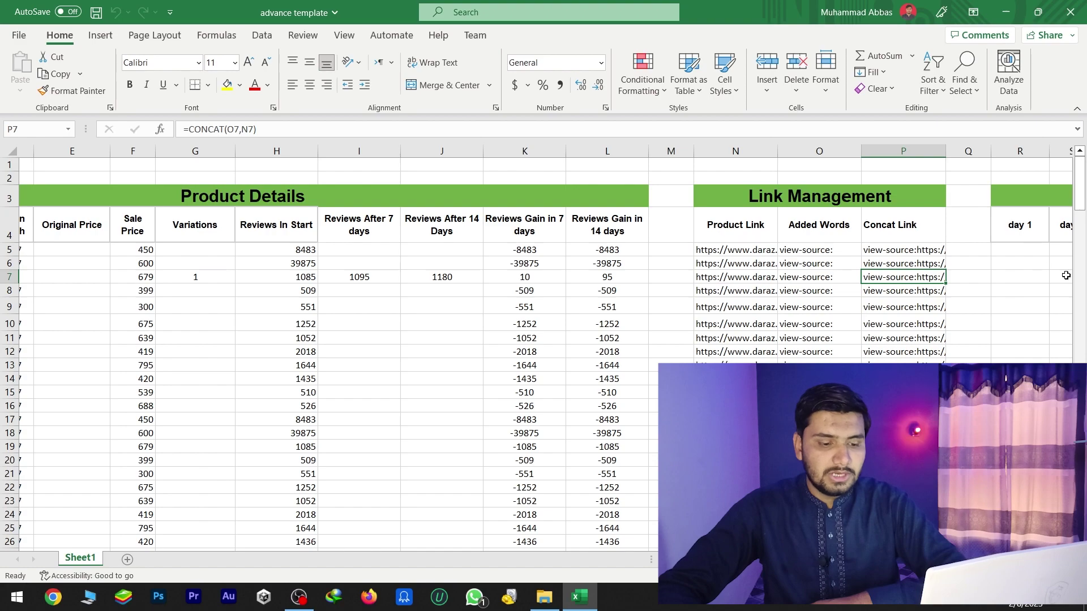
{"action": "scroll", "coordinate": [544, 340], "scroll_direction": "left", "scroll_amount": 2}
{"action": "scroll", "coordinate": [298, 322], "scroll_direction": "down", "scroll_amount": 10}
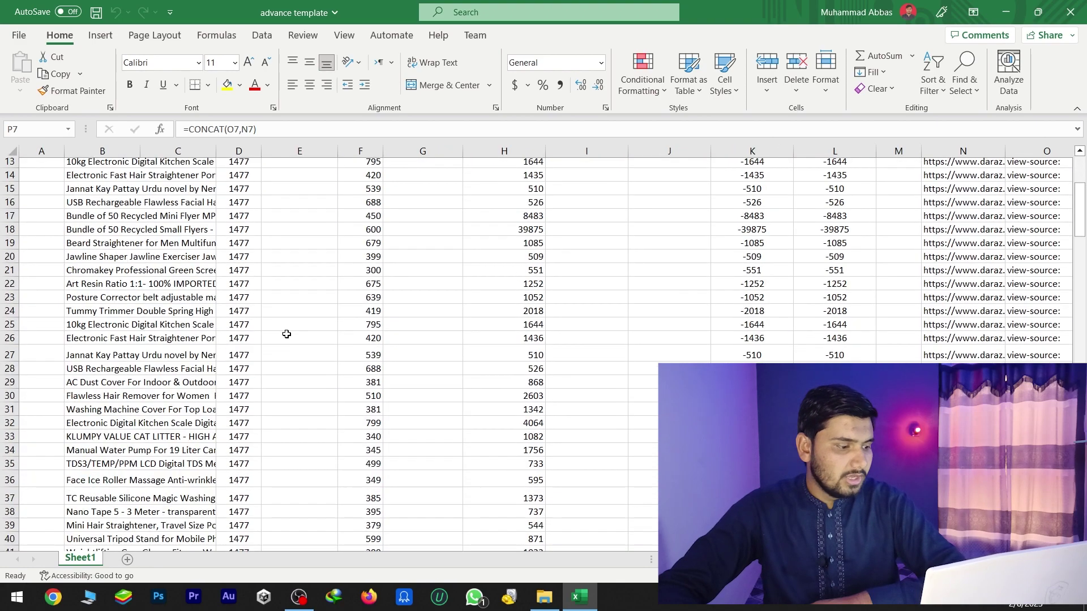
{"action": "scroll", "coordinate": [231, 402], "scroll_direction": "up", "scroll_amount": 3}
{"action": "scroll", "coordinate": [231, 402], "scroll_direction": "up", "scroll_amount": 7}
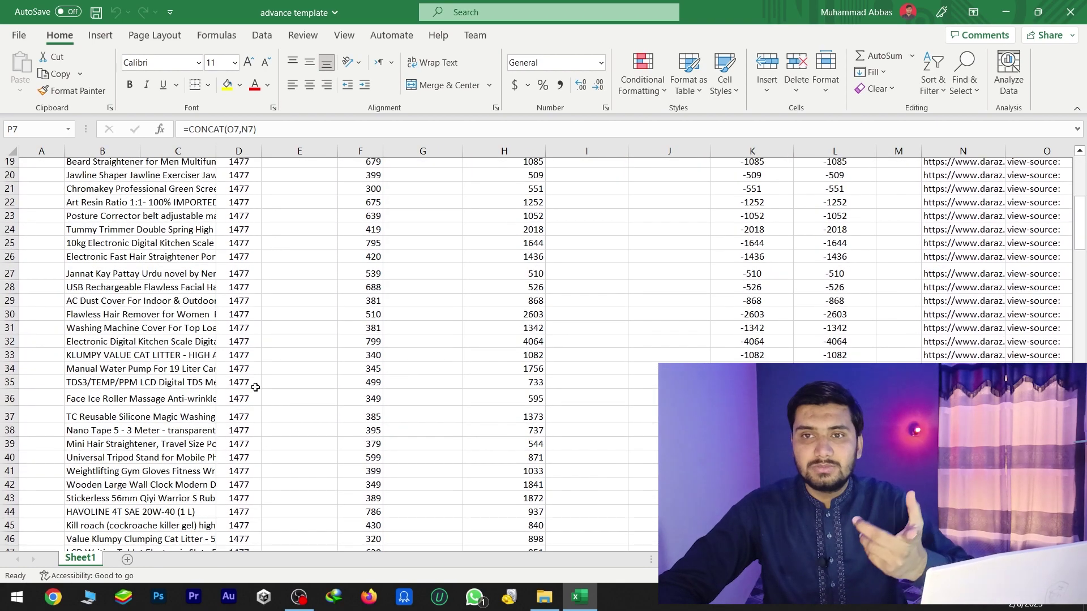
Check the beard straightener's product link in row 7 and copy its concatenated view-source link from P7
{"action": "scroll", "coordinate": [294, 379], "scroll_direction": "down", "scroll_amount": 3}
{"action": "scroll", "coordinate": [318, 371], "scroll_direction": "up", "scroll_amount": 3}
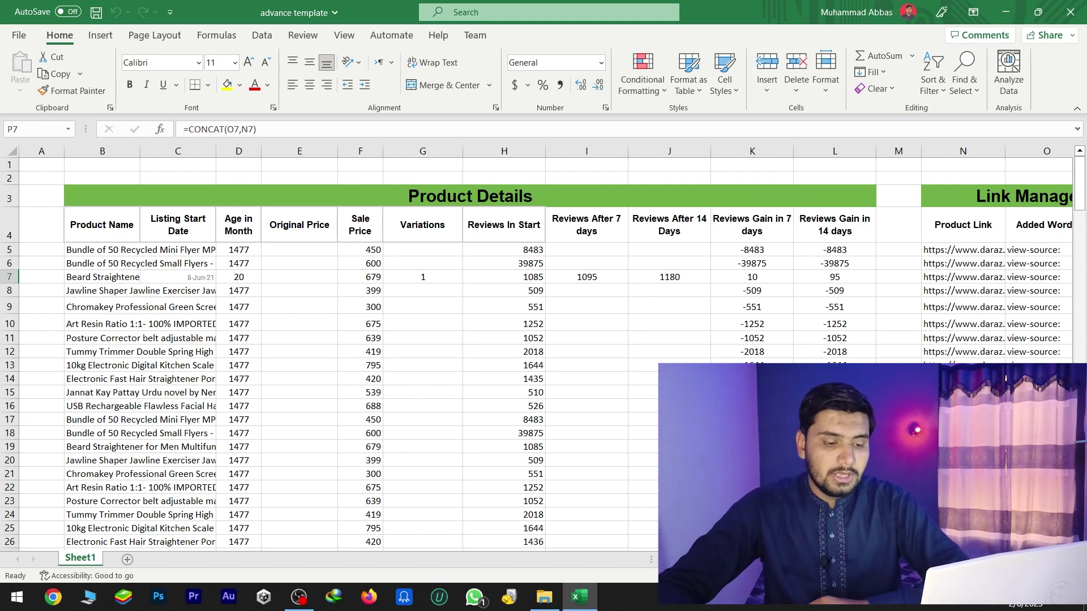
{"action": "scroll", "coordinate": [545, 348], "scroll_direction": "right", "scroll_amount": 5}
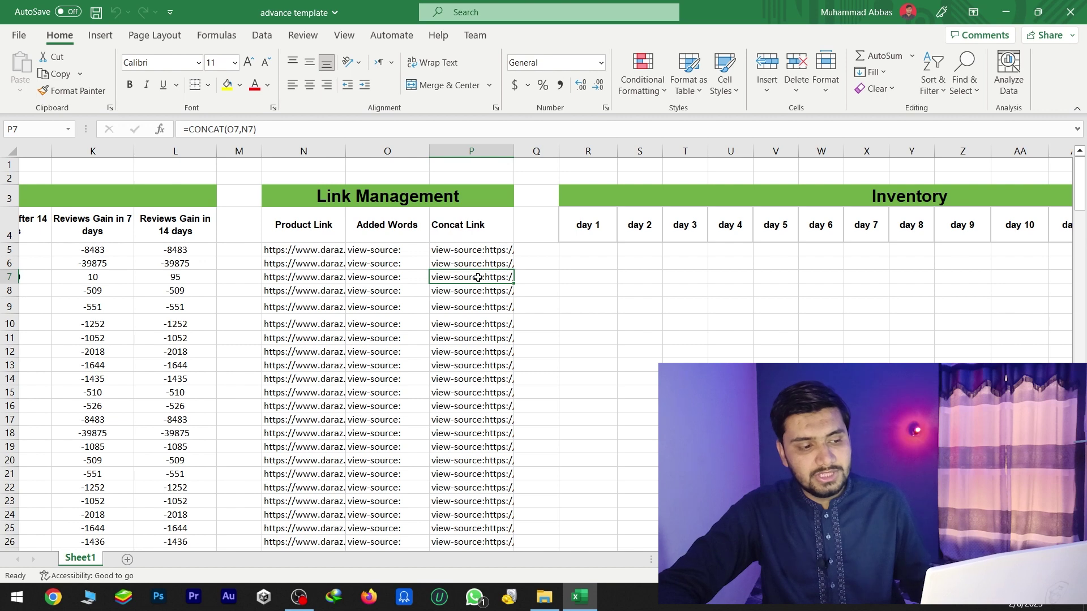
{"action": "left_click", "coordinate": [282, 281]}
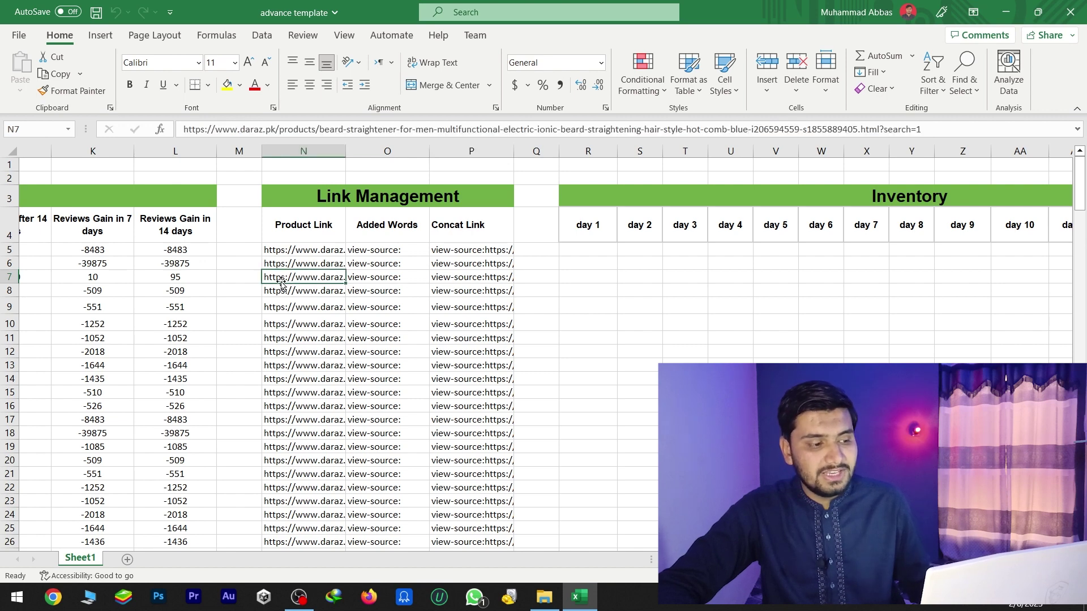
{"action": "left_click", "coordinate": [471, 277]}
{"action": "key", "text": "ctrl+c"}
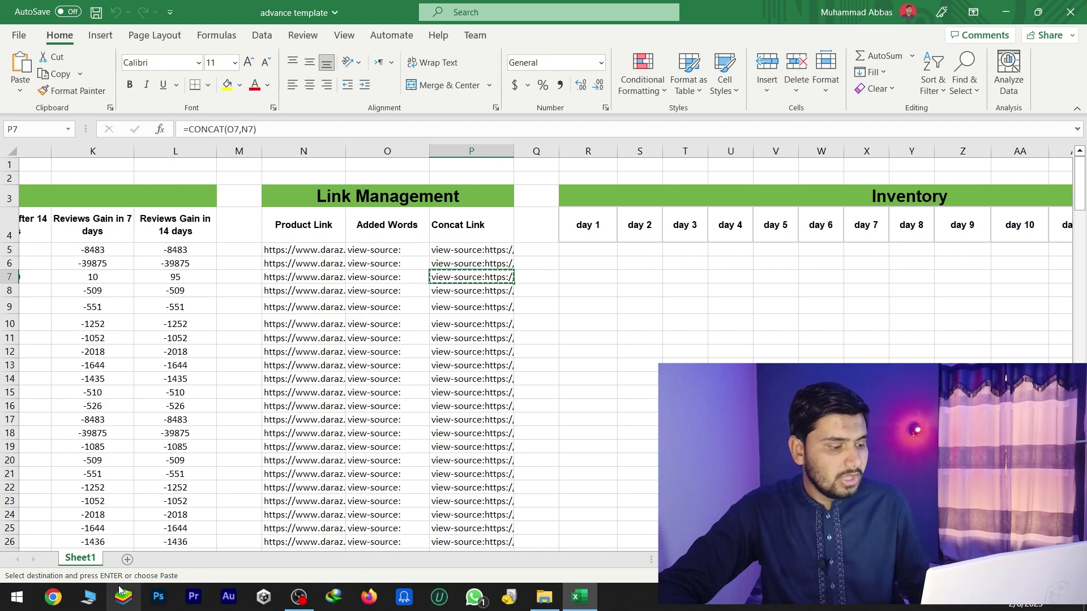
Switch to Chrome, open the copied view-source link of the beard straightener page, and close the payments tab
{"action": "left_click", "coordinate": [53, 596]}
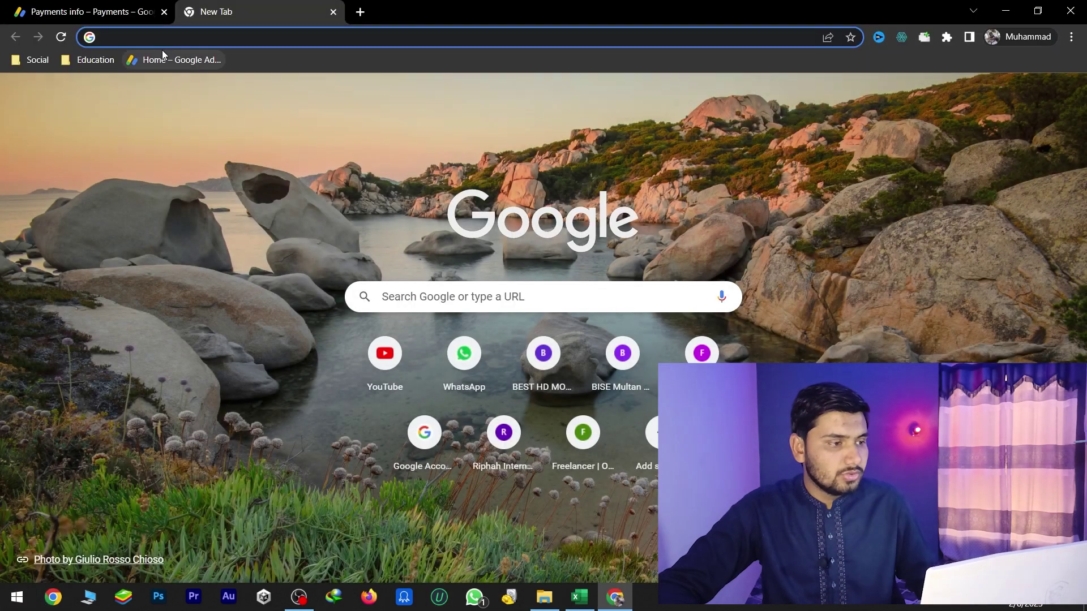
{"action": "key", "text": "ctrl+v"}
{"action": "key", "text": "Return"}
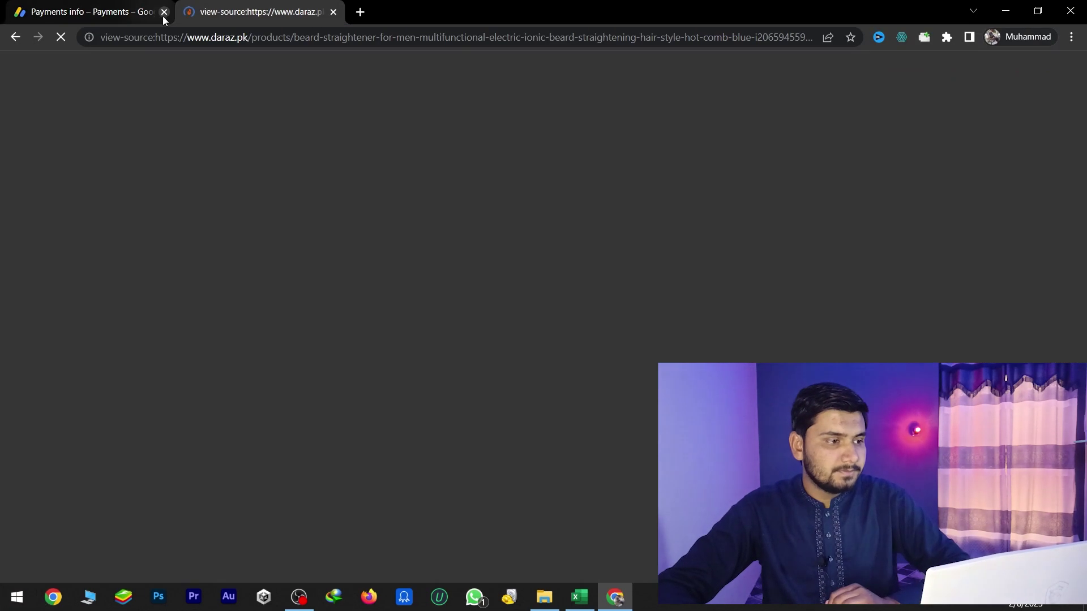
{"action": "left_click", "coordinate": [164, 13]}
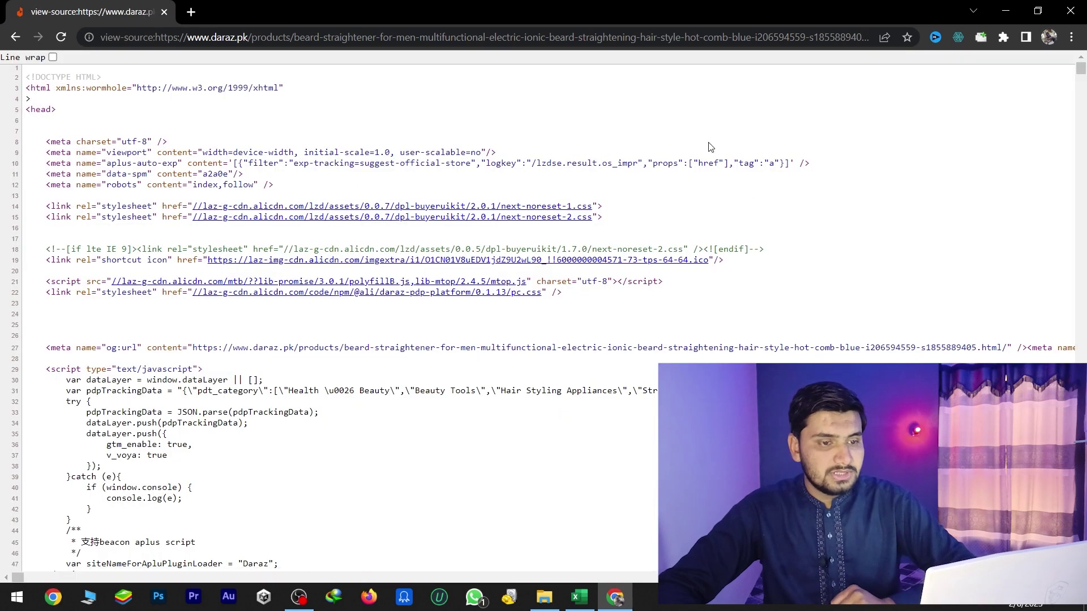
Search the beard straightener's page source for "stoock" and examine the stock value beside the second match
{"action": "scroll", "coordinate": [711, 146], "scroll_direction": "down", "scroll_amount": 5}
{"action": "scroll", "coordinate": [604, 254], "scroll_direction": "up", "scroll_amount": 2}
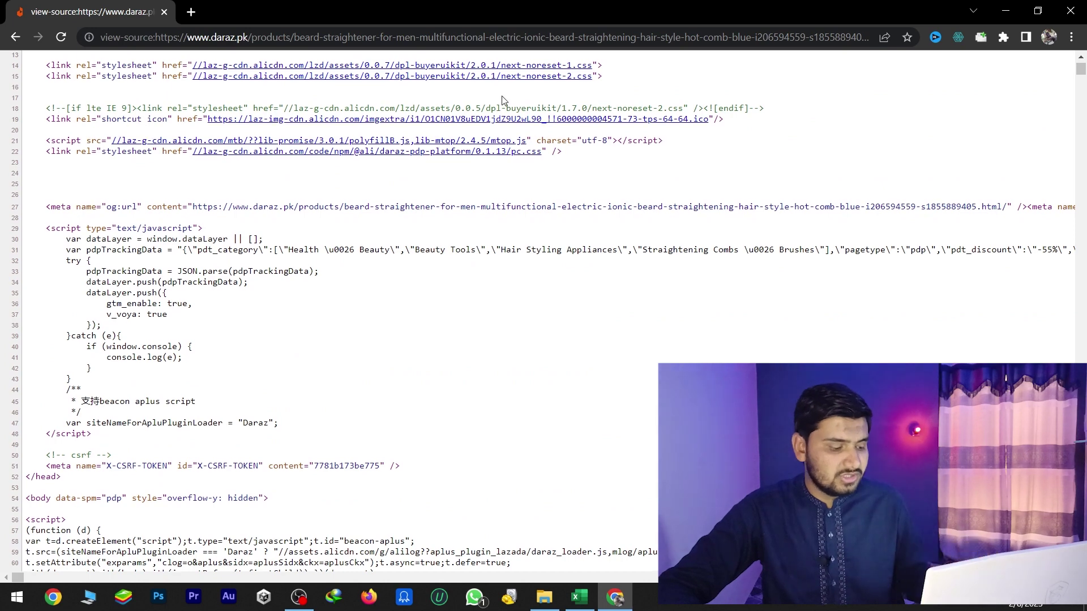
{"action": "scroll", "coordinate": [510, 141], "scroll_direction": "down", "scroll_amount": 10}
{"action": "scroll", "coordinate": [566, 227], "scroll_direction": "up", "scroll_amount": 15}
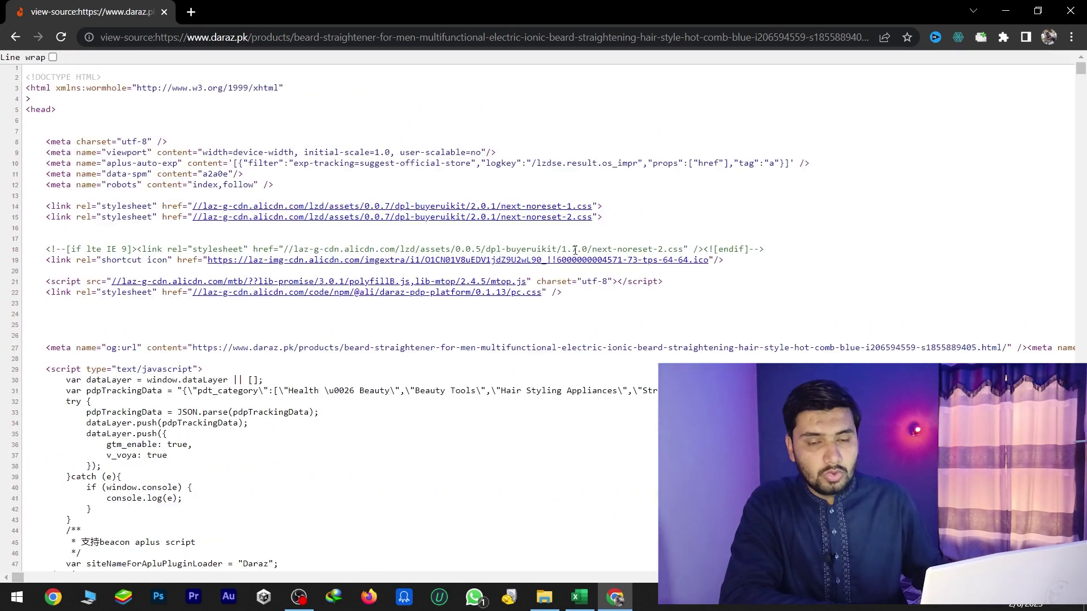
{"action": "key", "text": "ctrl+f"}
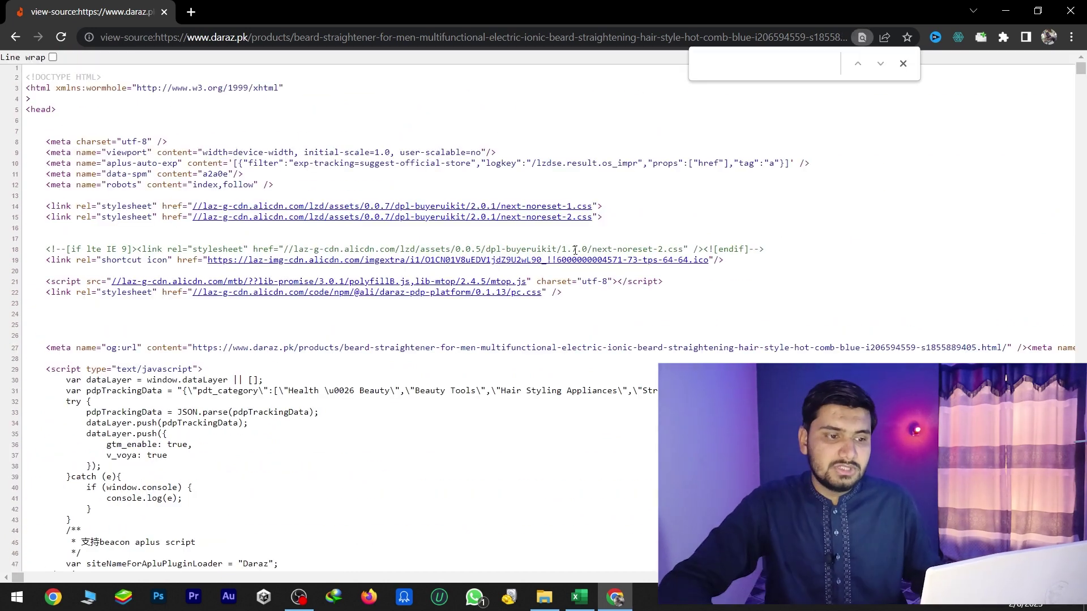
{"action": "type", "text": "stoock"}
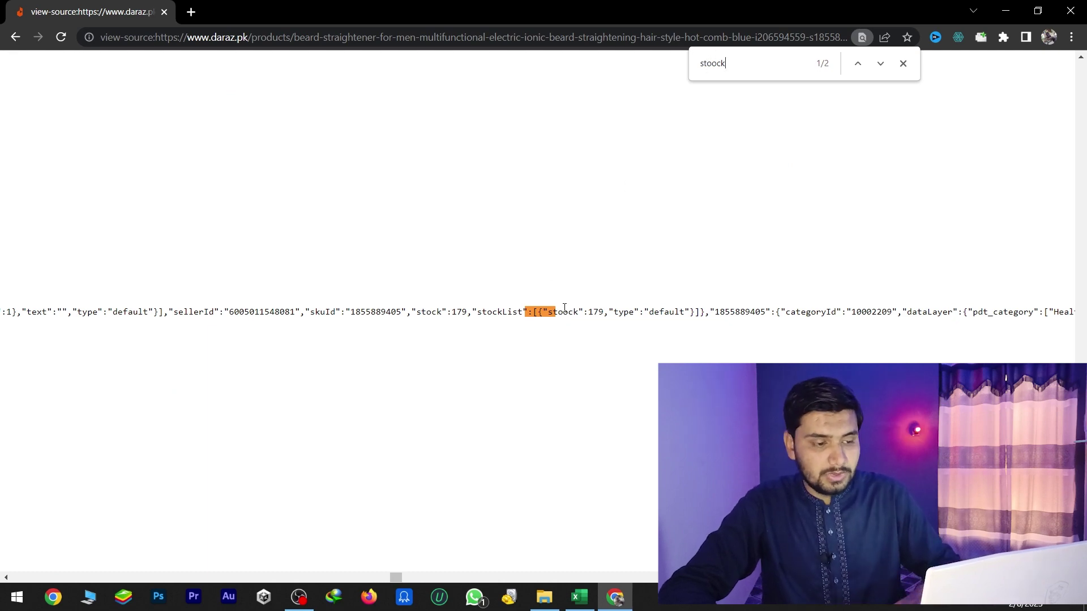
{"action": "key", "text": "Return"}
{"action": "left_click_drag", "start_coordinate": [584, 313], "coordinate": [606, 310]}
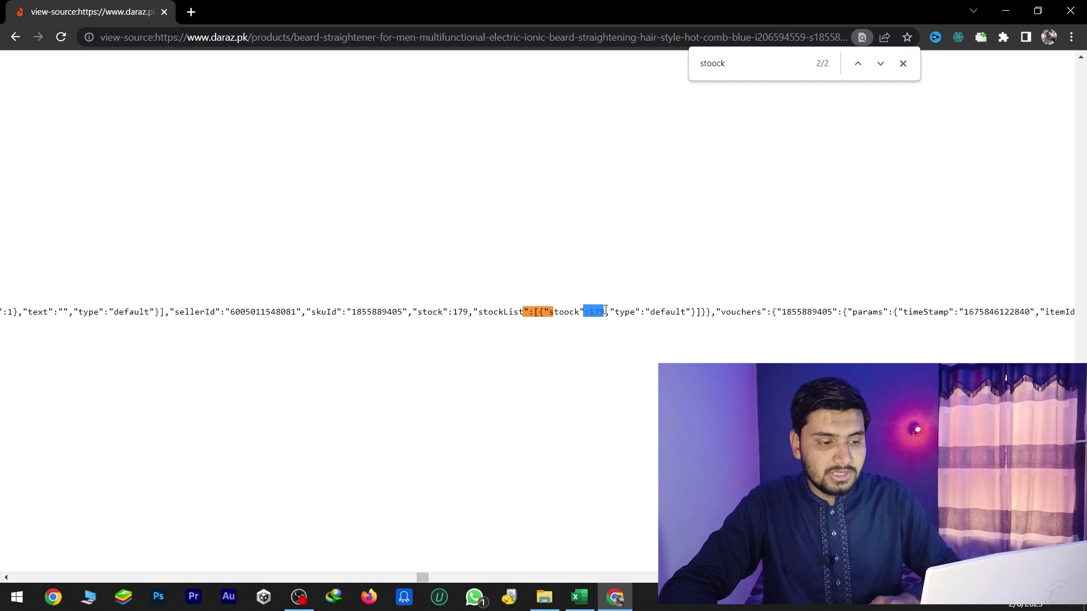
{"action": "triple_click", "coordinate": [595, 313]}
{"action": "left_click", "coordinate": [595, 314]}
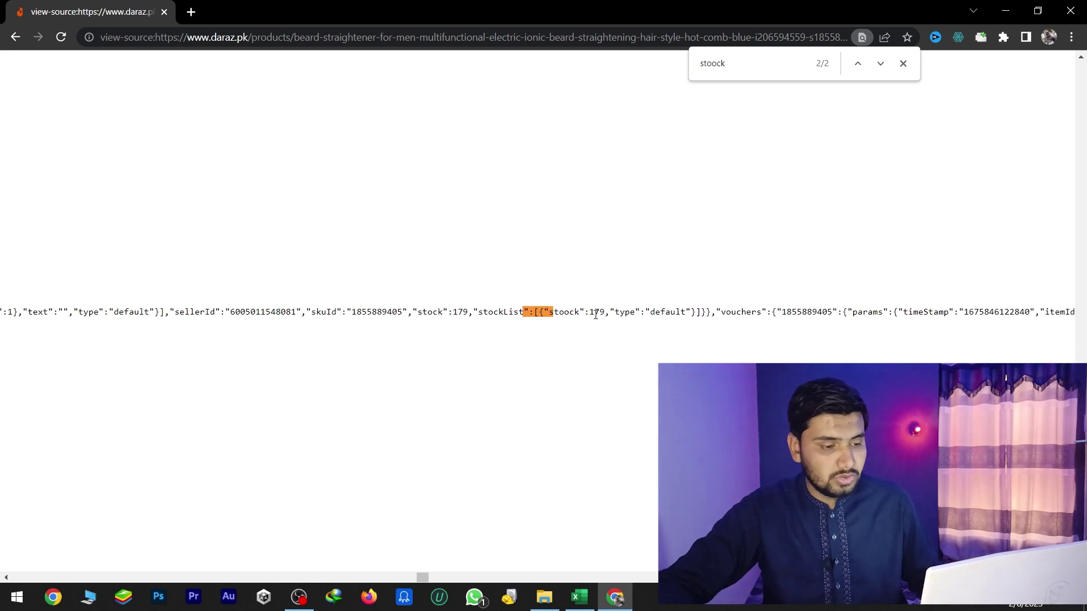
Switch back to Excel and enter 179 as the beard straightener's day 1 inventory in R7
{"action": "key", "text": "alt+Tab"}
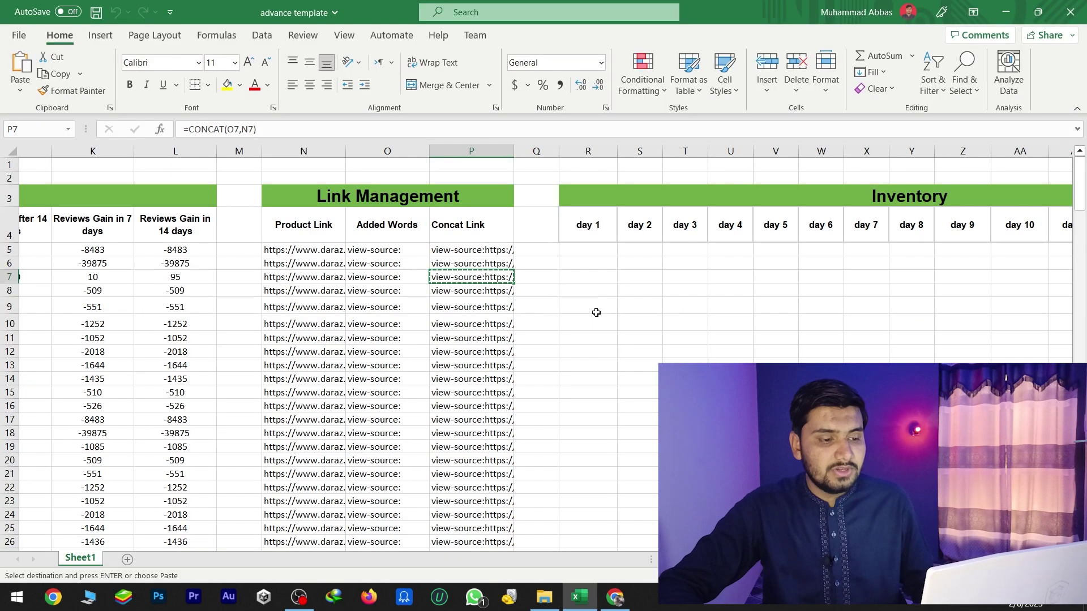
{"action": "left_click", "coordinate": [578, 276]}
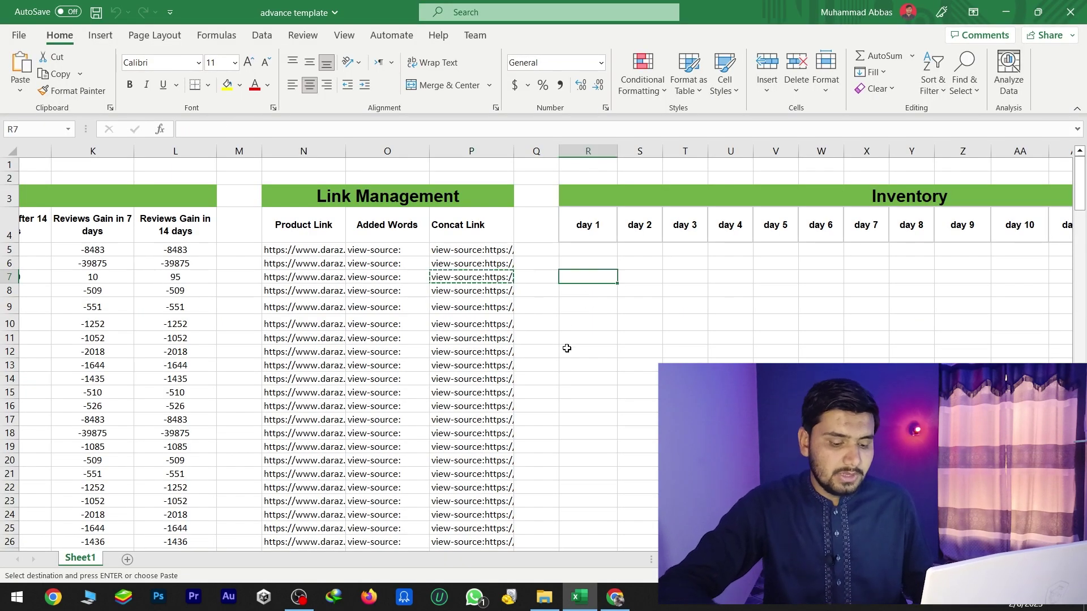
{"action": "type", "text": "179"}
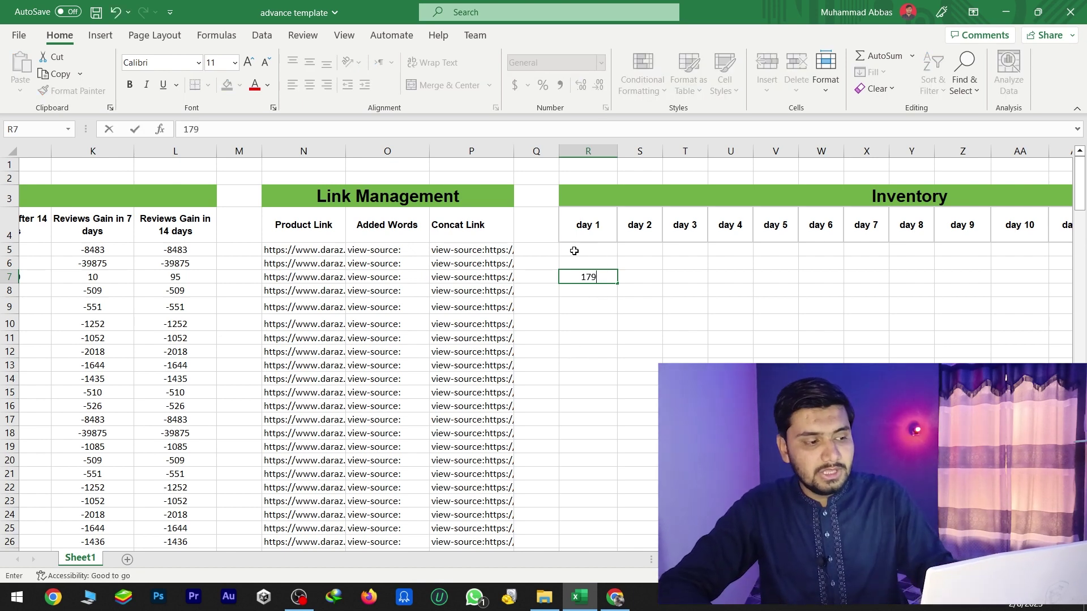
{"action": "scroll", "coordinate": [340, 339], "scroll_direction": "left", "scroll_amount": 5}
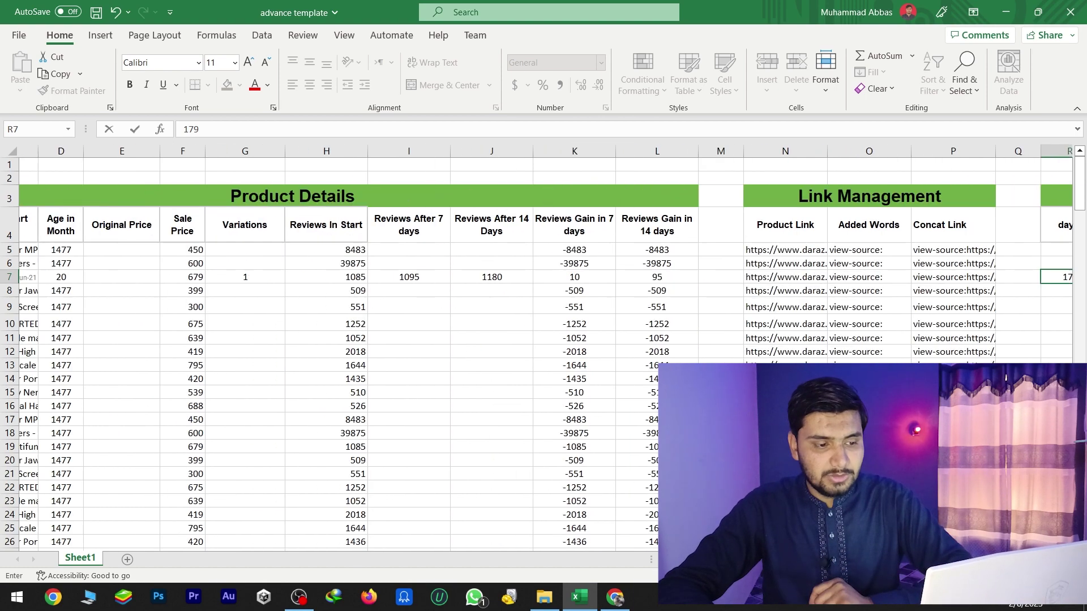
{"action": "scroll", "coordinate": [339, 340], "scroll_direction": "right", "scroll_amount": 3}
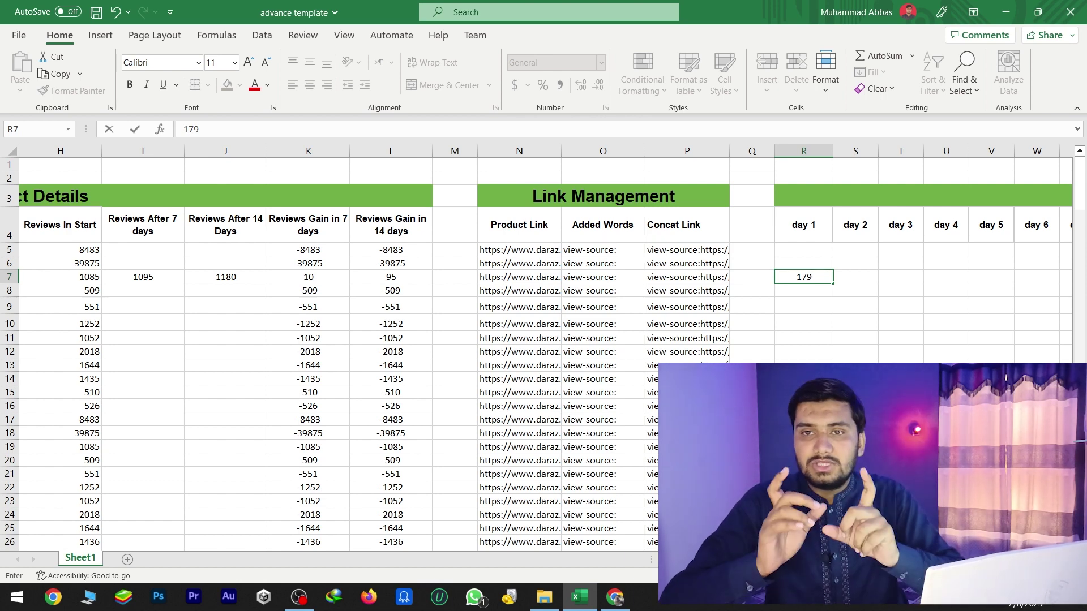
{"action": "left_click", "coordinate": [684, 279]}
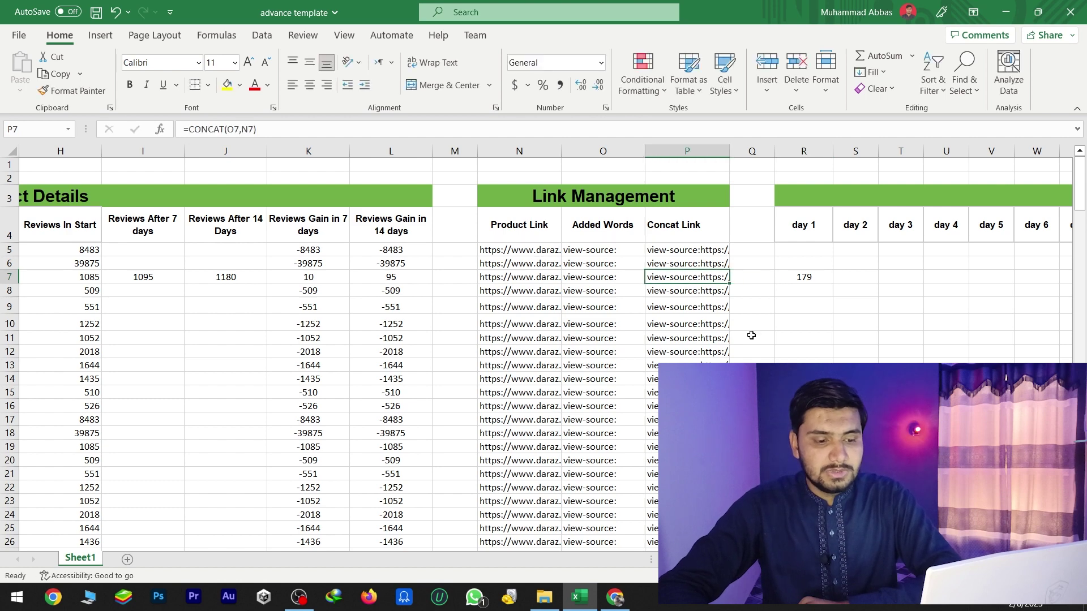
Delete the two flyer bundle rows, 5 and 6, above the beard straightener
{"action": "scroll", "coordinate": [880, 292], "scroll_direction": "left", "scroll_amount": 3}
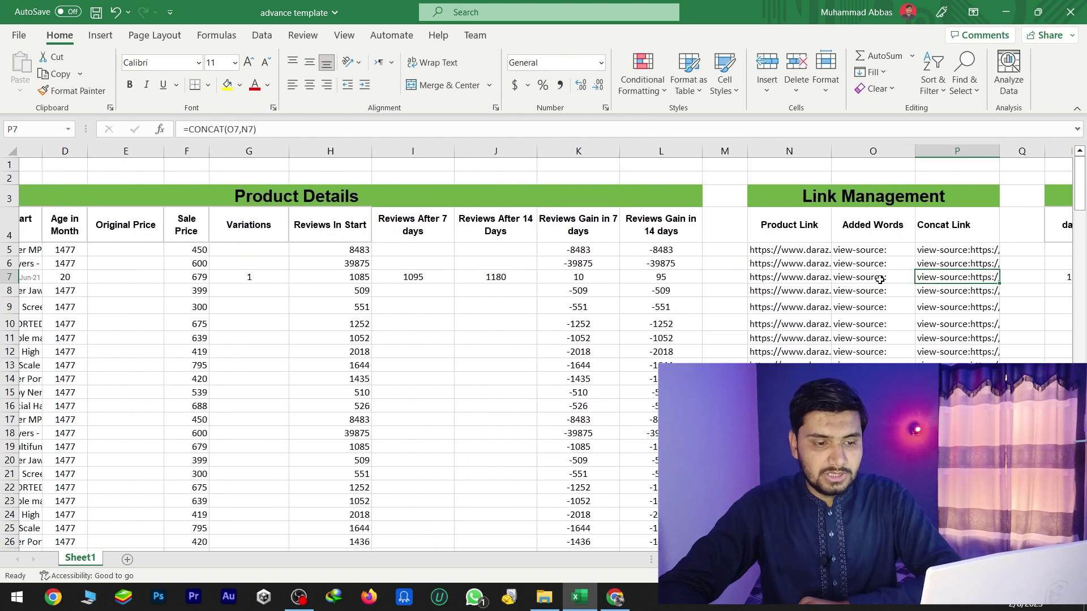
{"action": "left_click_drag", "start_coordinate": [849, 249], "coordinate": [853, 263]}
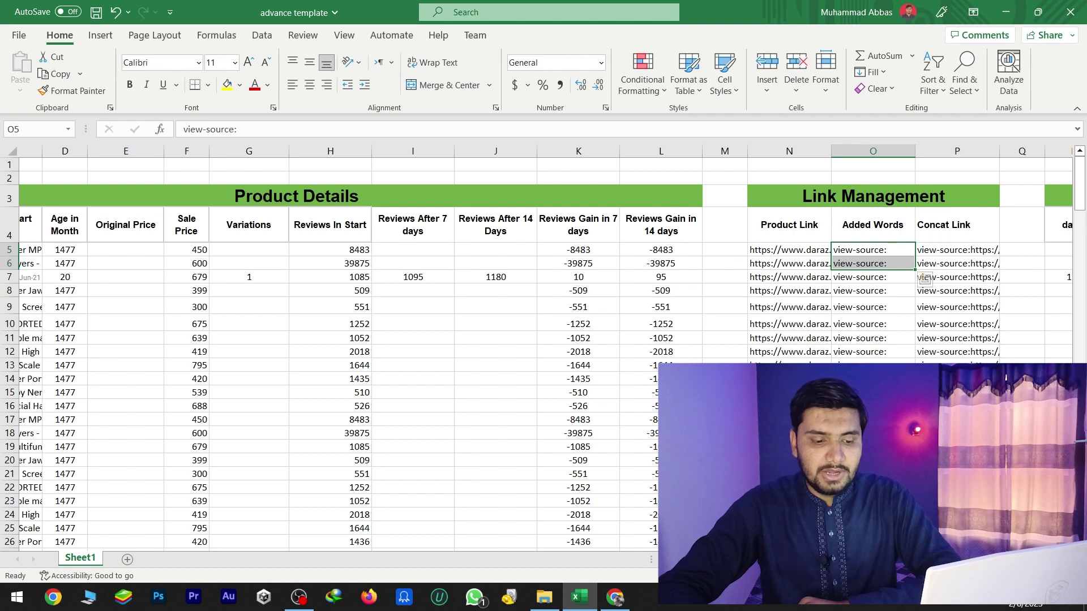
{"action": "scroll", "coordinate": [597, 538], "scroll_direction": "left", "scroll_amount": 3}
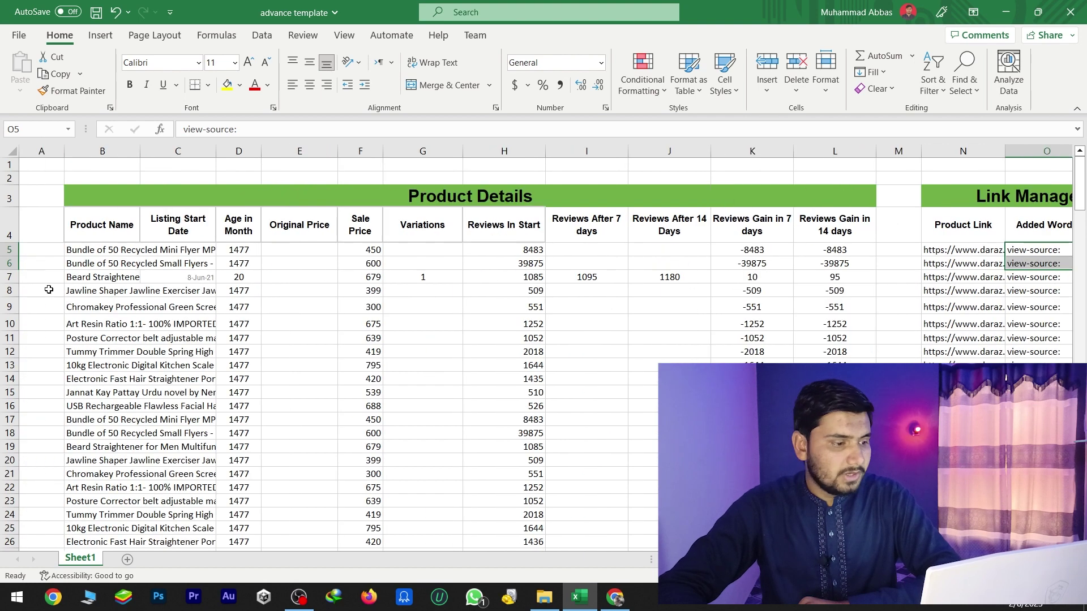
{"action": "left_click", "coordinate": [9, 250]}
{"action": "left_click_drag", "start_coordinate": [9, 250], "coordinate": [9, 263]}
{"action": "right_click", "coordinate": [9, 263]}
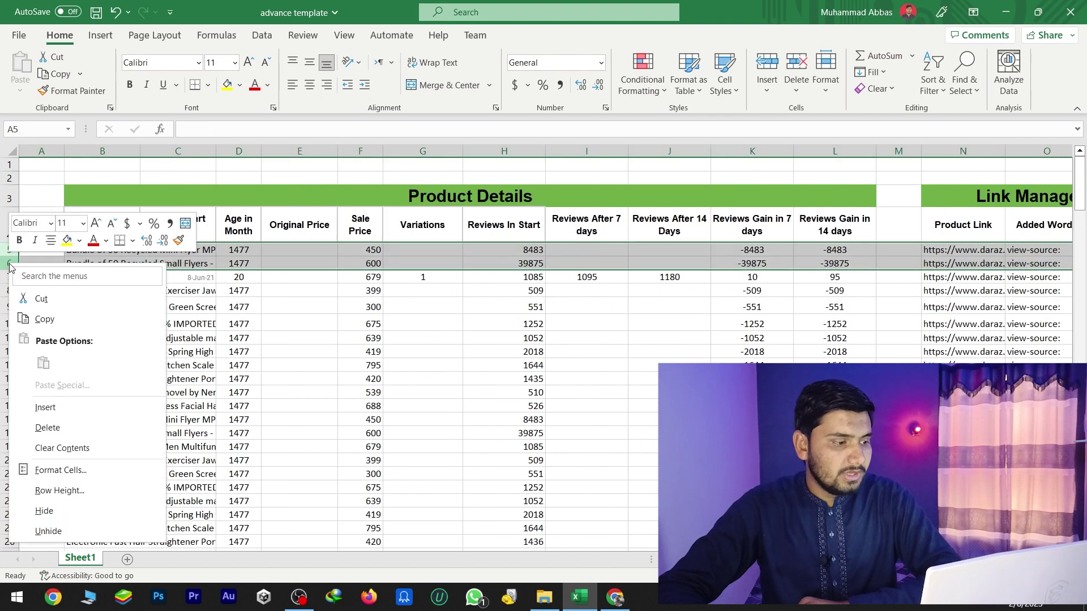
{"action": "left_click", "coordinate": [47, 428]}
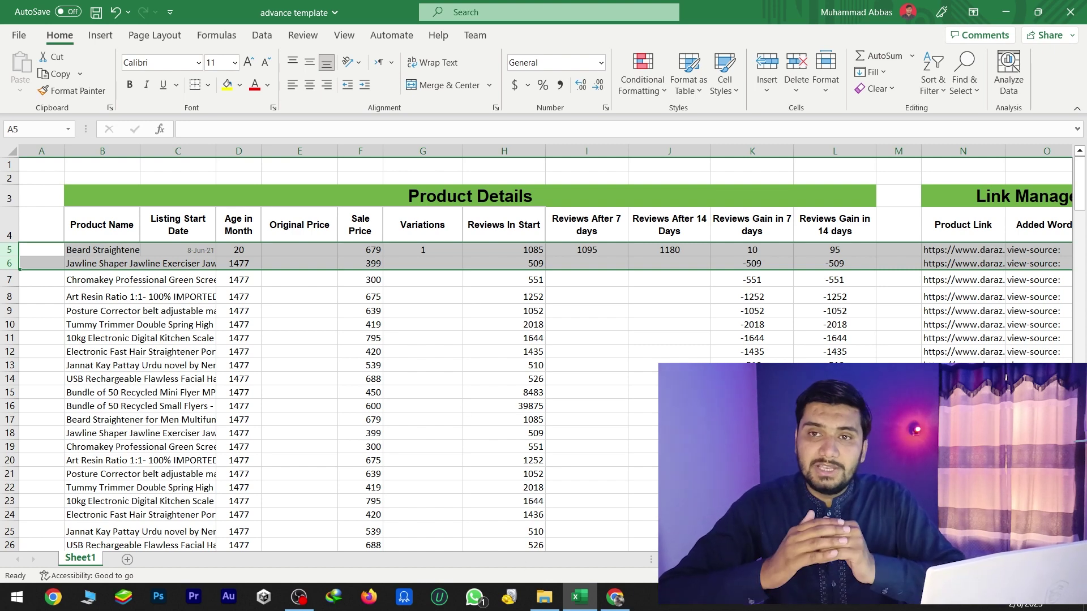
Copy the beard straightener's concatenated link from P5 and load it again in the open Chrome tab
{"action": "scroll", "coordinate": [767, 245], "scroll_direction": "right", "scroll_amount": 5}
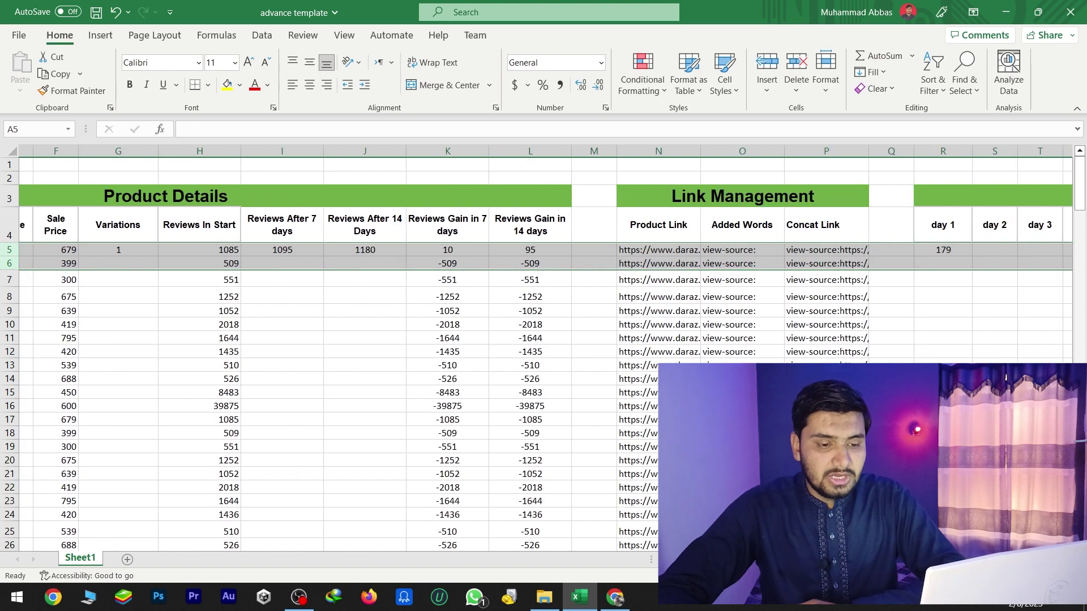
{"action": "left_click", "coordinate": [782, 249]}
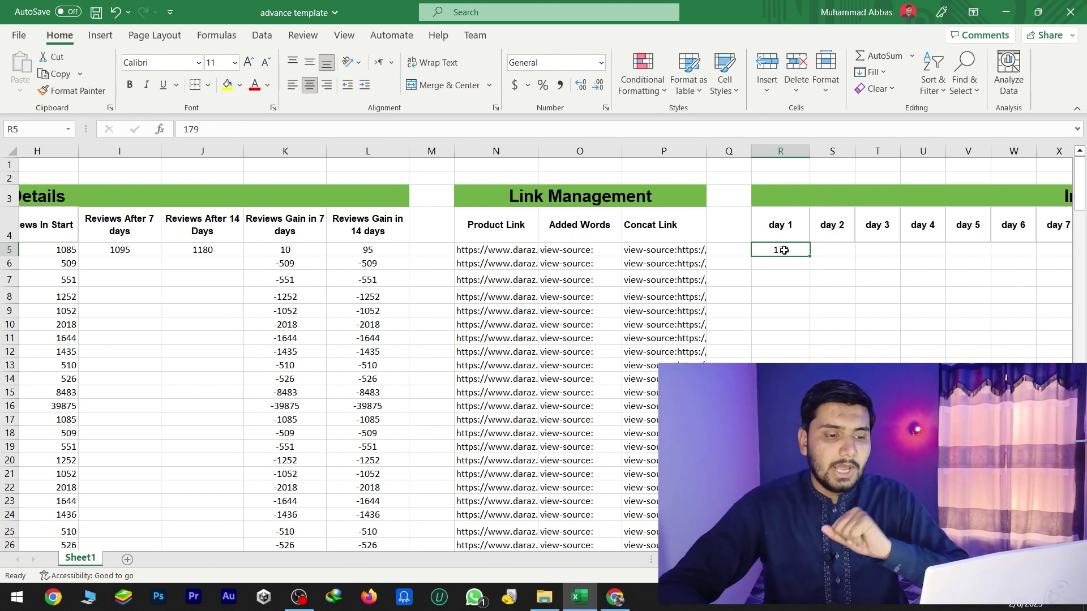
{"action": "left_click", "coordinate": [827, 250]}
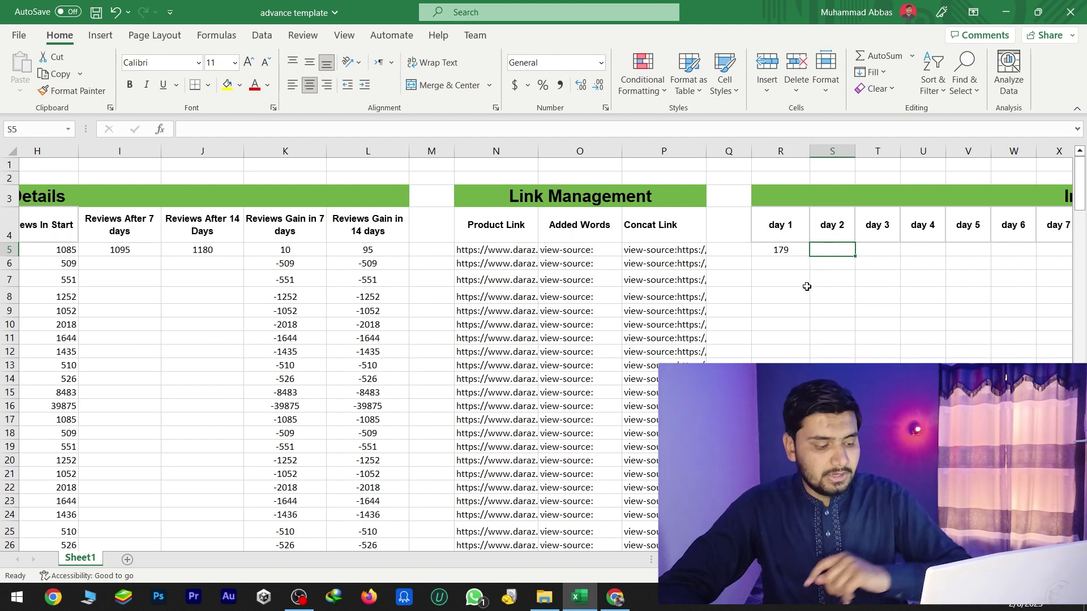
{"action": "left_click", "coordinate": [694, 251]}
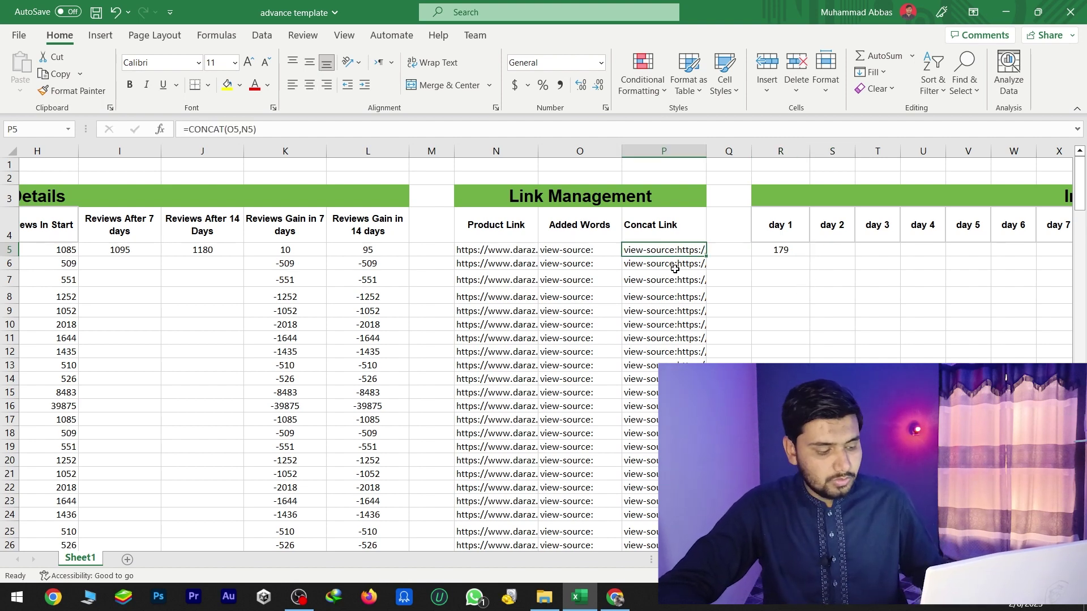
{"action": "key", "text": "ctrl+c"}
{"action": "key", "text": "alt+Tab"}
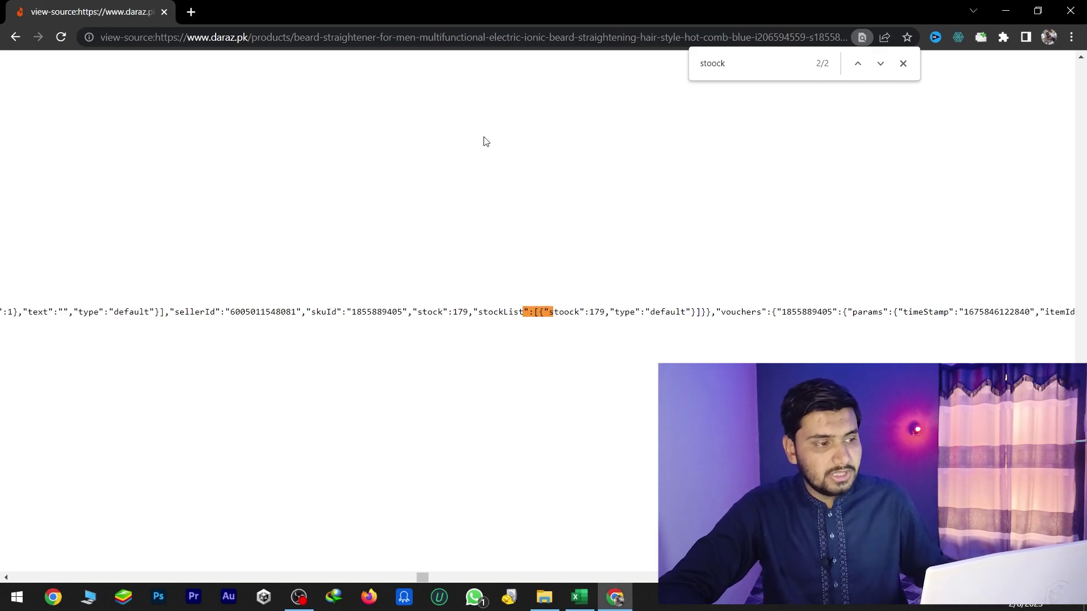
{"action": "left_click", "coordinate": [312, 35]}
{"action": "key", "text": "ctrl+v"}
{"action": "key", "text": "Return"}
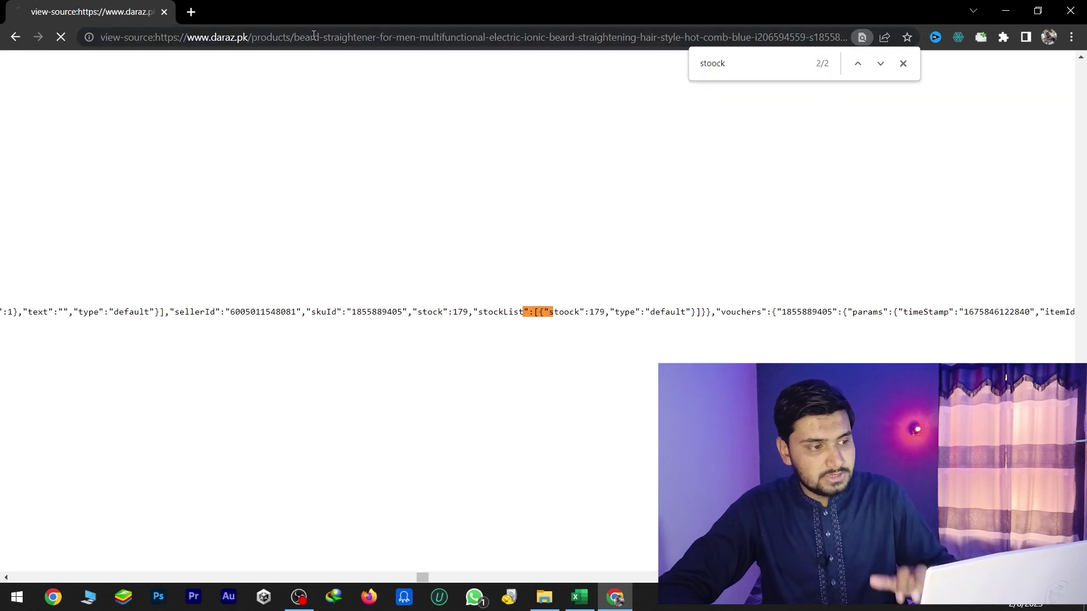
Search the reloaded page source for "stoock" again and inspect the beard straightener's current stock value
{"action": "key", "text": "ctrl+f"}
{"action": "type", "text": "stoock"}
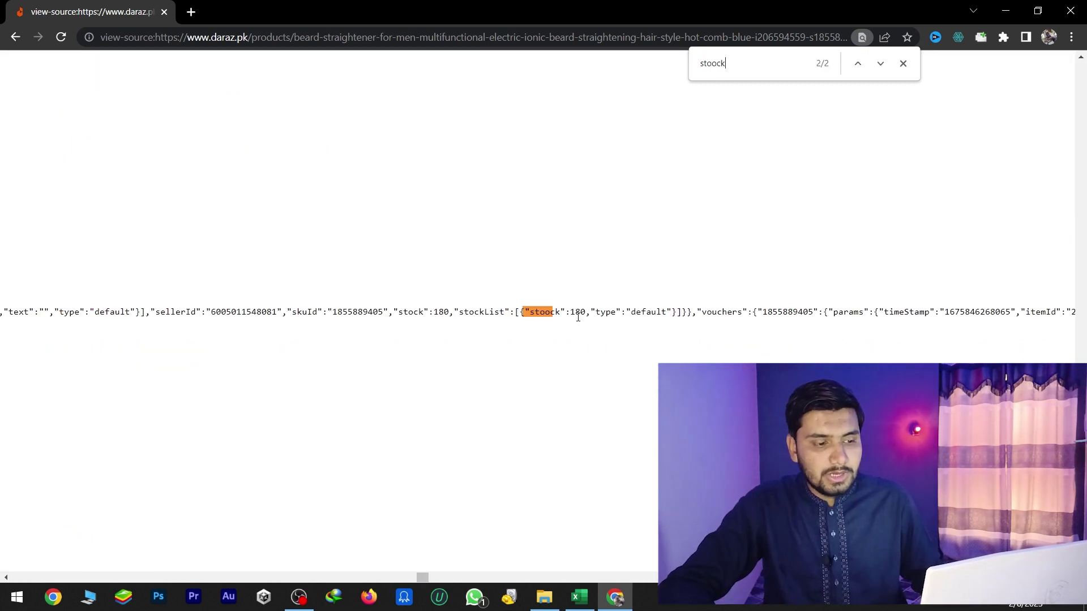
{"action": "left_click_drag", "start_coordinate": [577, 312], "coordinate": [582, 312]}
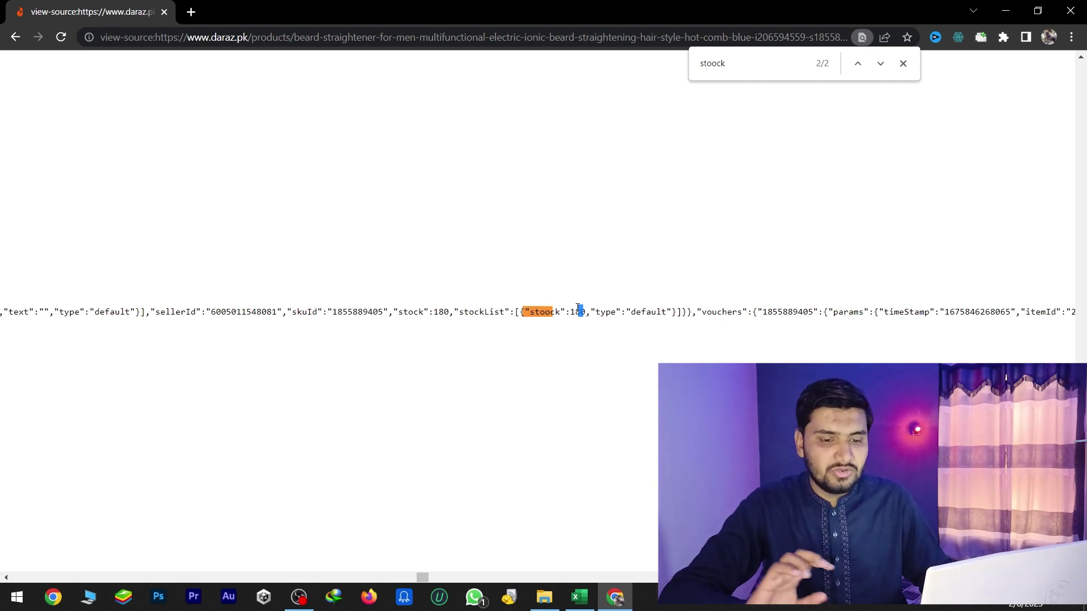
{"action": "left_click_drag", "start_coordinate": [578, 312], "coordinate": [563, 312]}
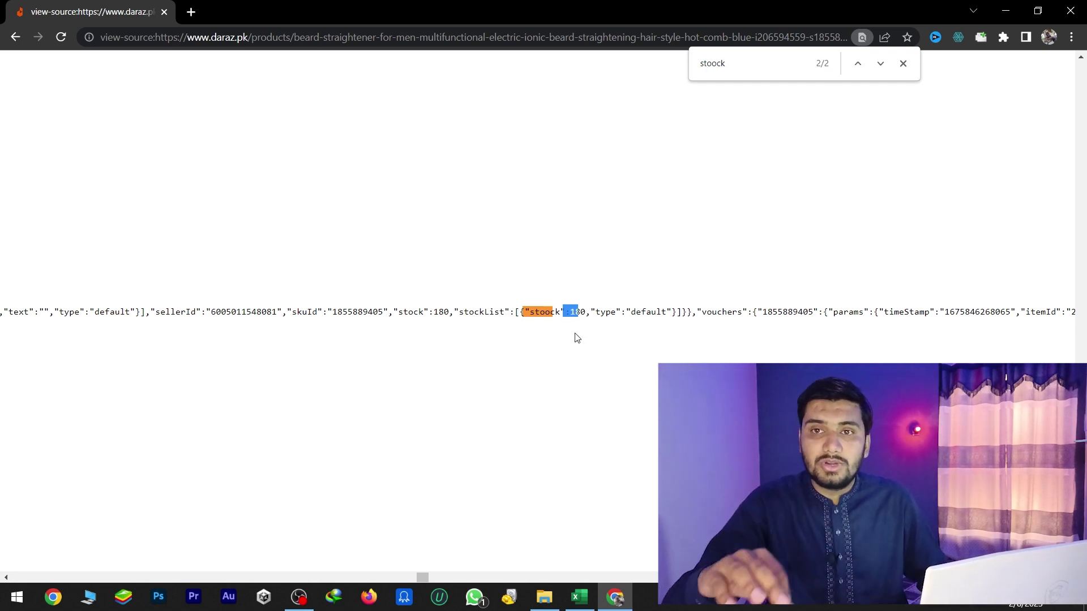
Switch back to Excel and enter the beard straightener's inventory in row 5 as 175, 175 and 150 for days 2 to 4
{"action": "key", "text": "alt+Tab"}
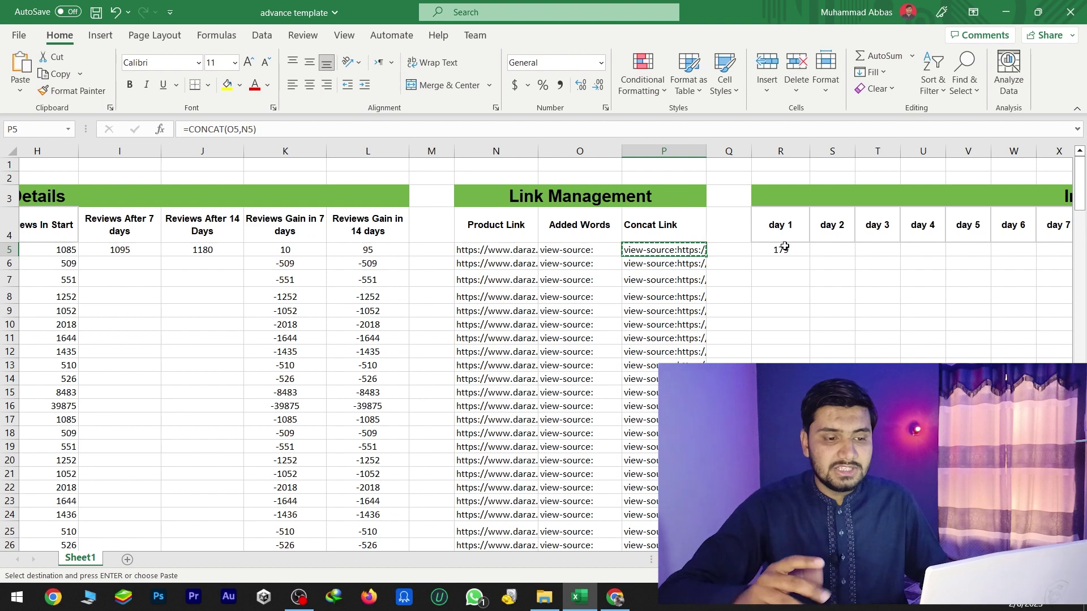
{"action": "left_click", "coordinate": [831, 251]}
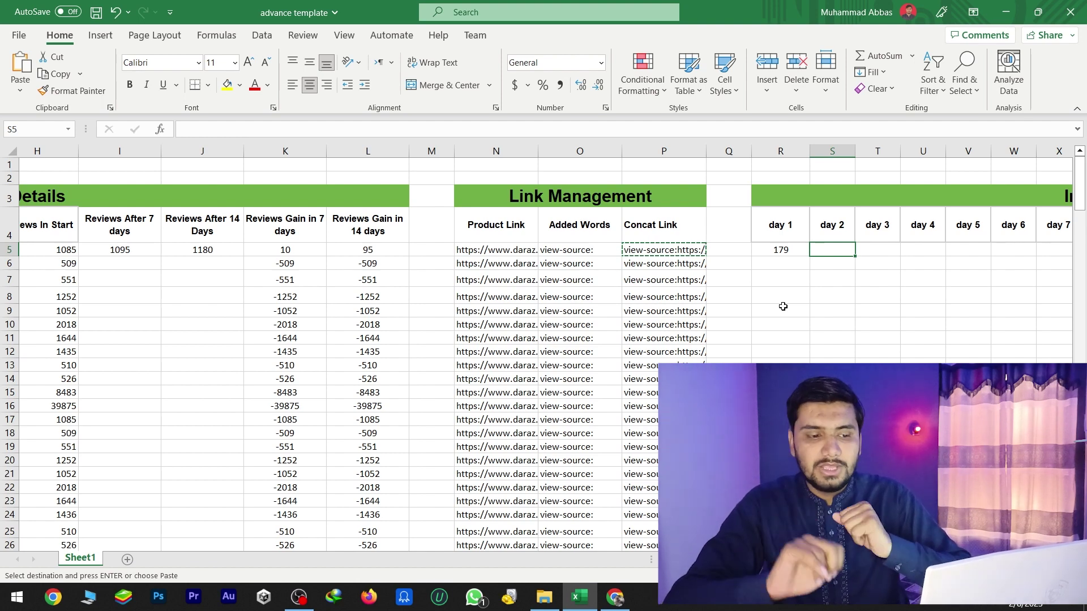
{"action": "type", "text": "175"}
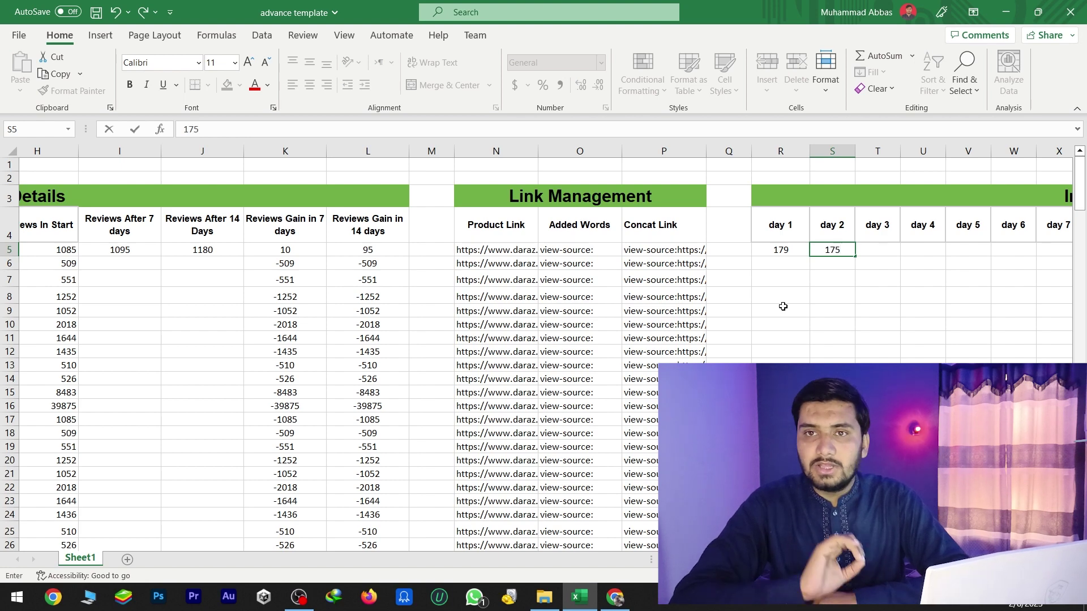
{"action": "key", "text": "Tab"}
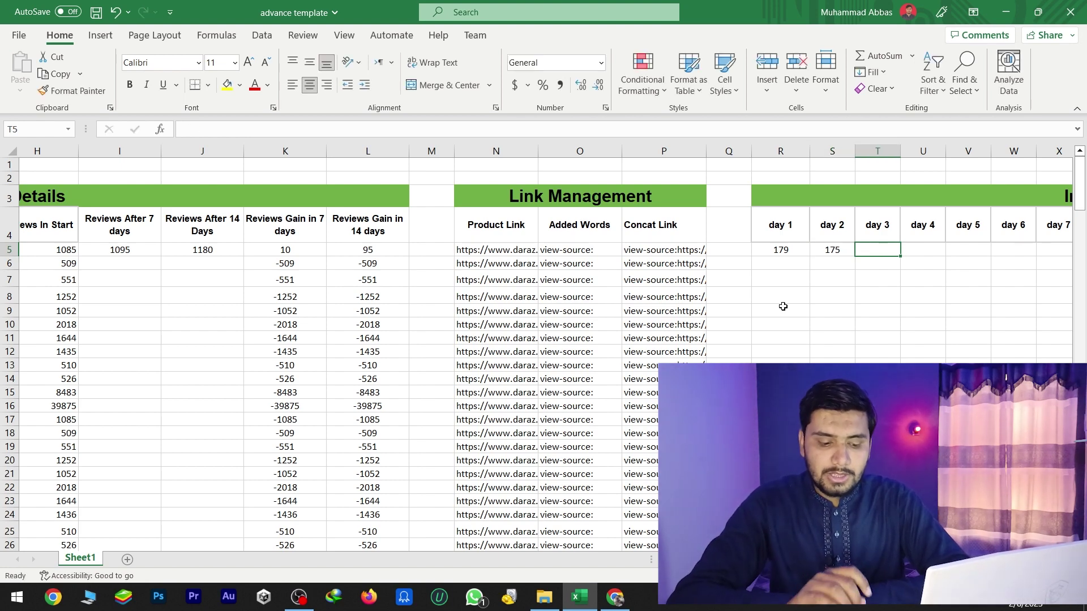
{"action": "type", "text": "175"}
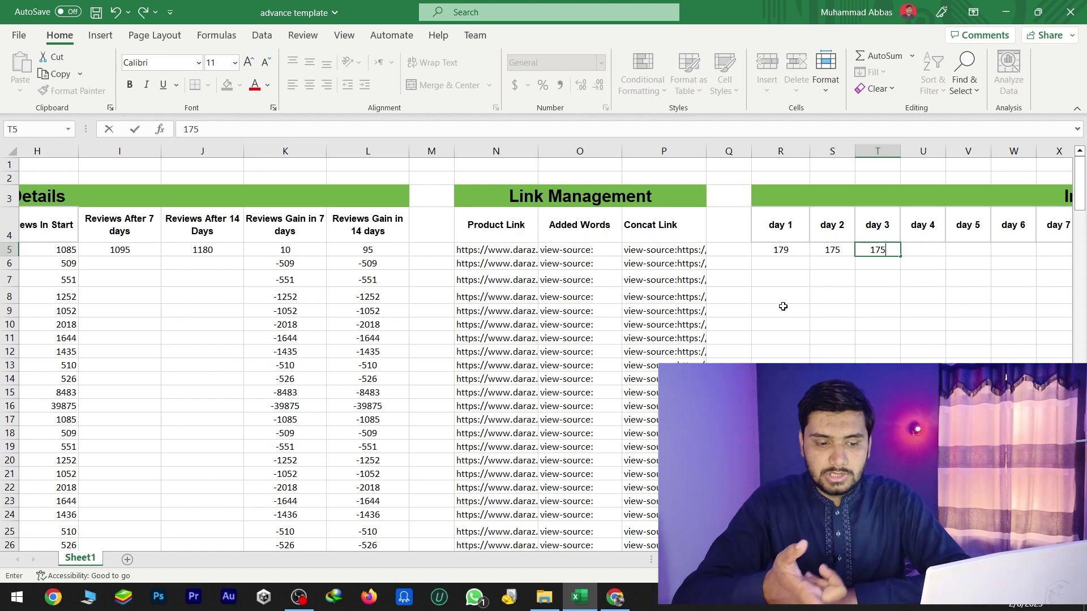
{"action": "key", "text": "Tab"}
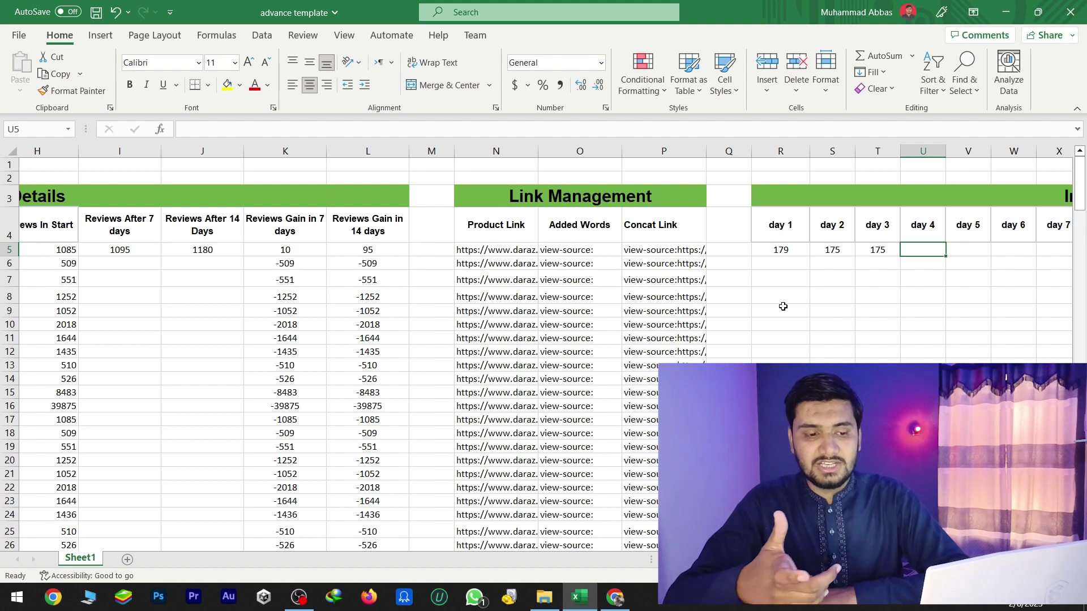
{"action": "type", "text": "150"}
{"action": "key", "text": "Tab"}
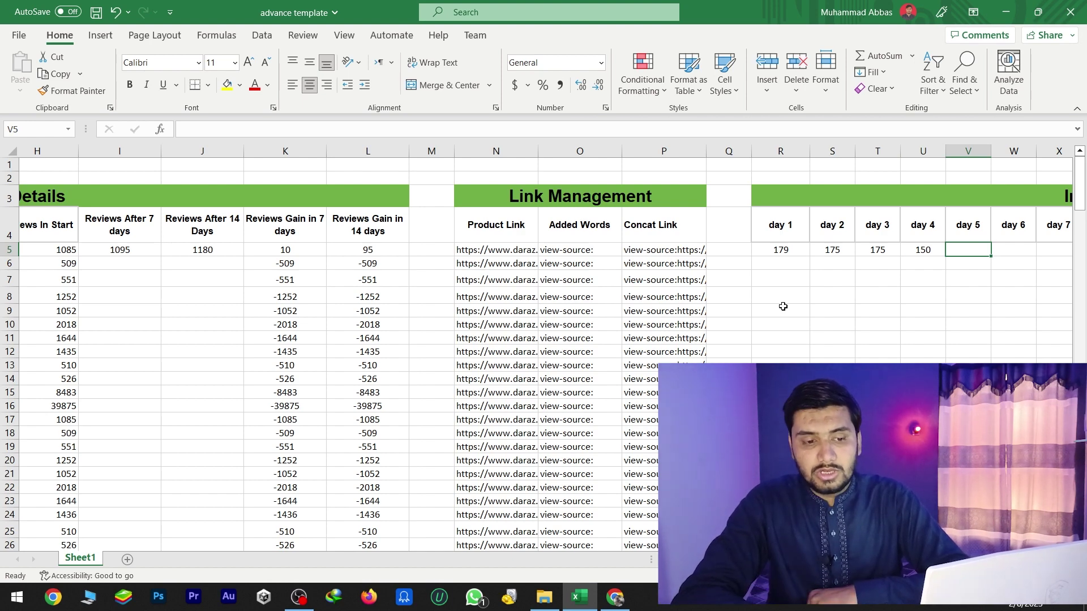
Enter the beard straightener's inventory in row 5 as 100, 80, 80 and 40 for days 5 to 8
{"action": "type", "text": "100"}
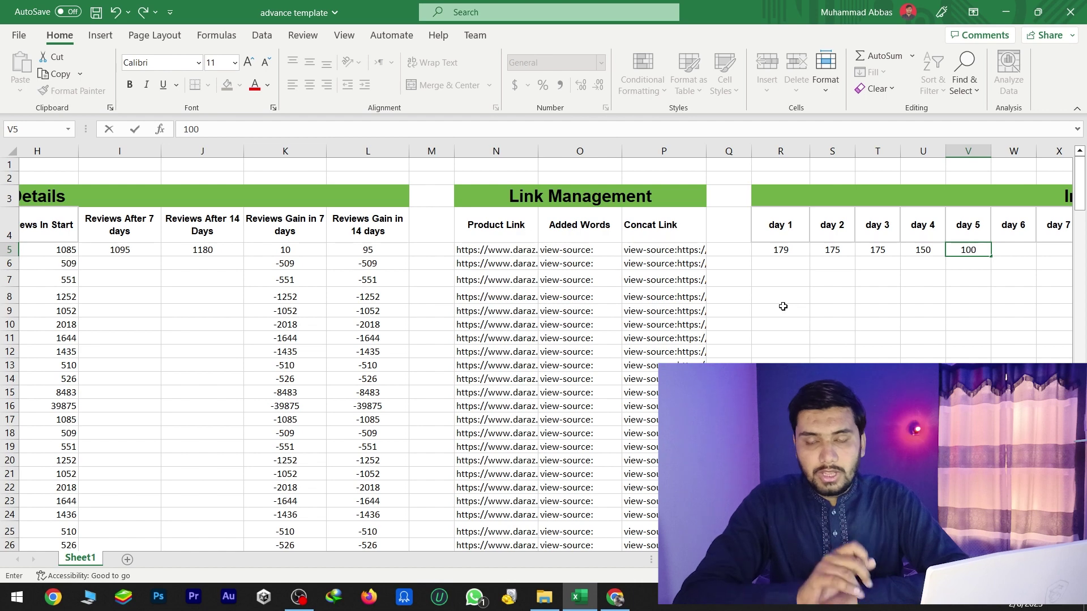
{"action": "key", "text": "Tab"}
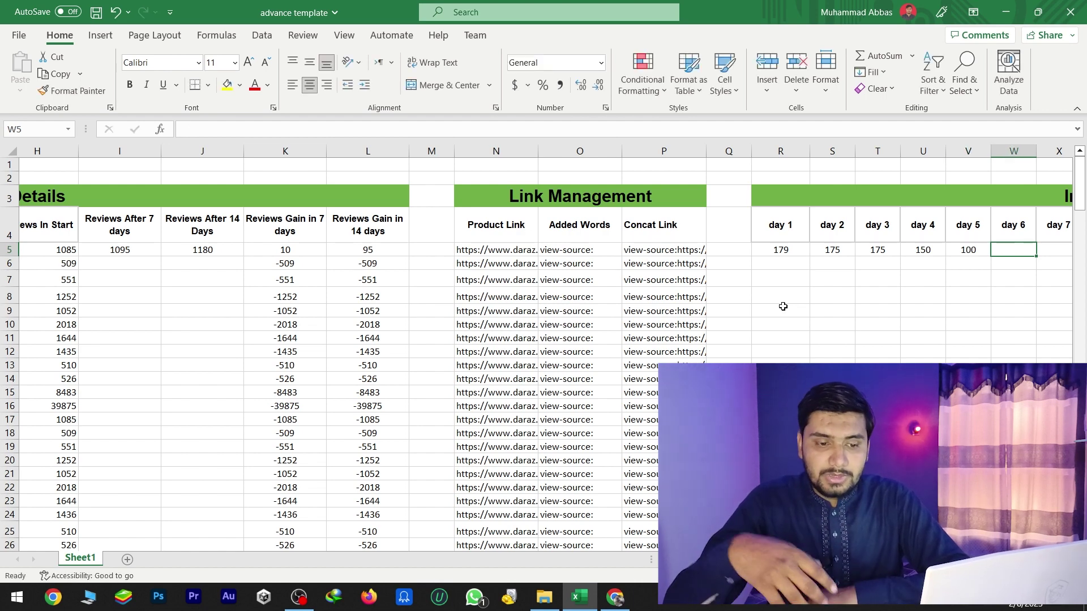
{"action": "type", "text": "80"}
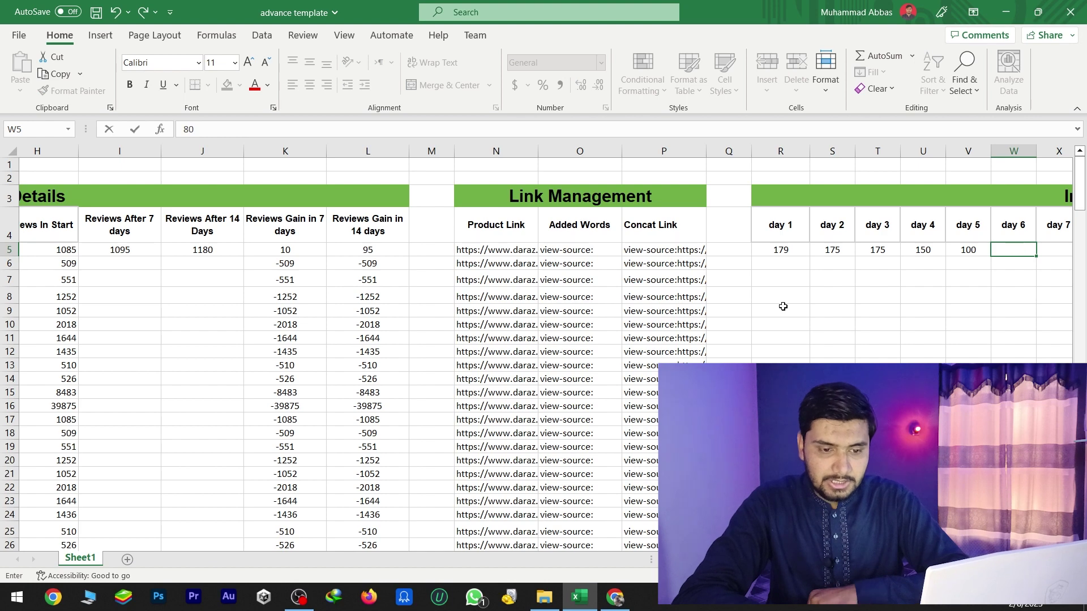
{"action": "key", "text": "Tab"}
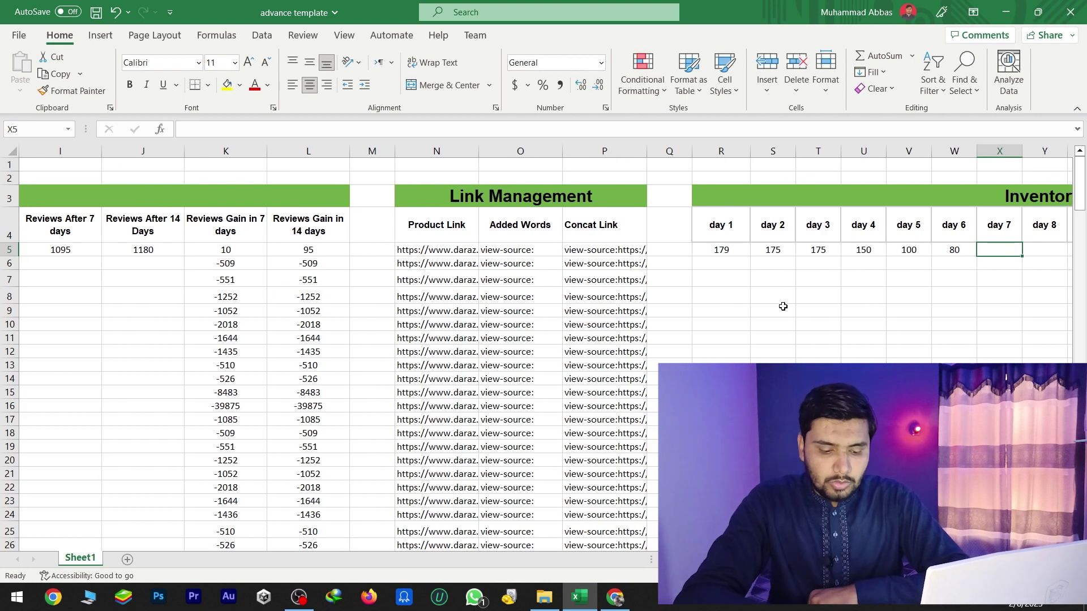
{"action": "type", "text": "80"}
{"action": "key", "text": "Tab"}
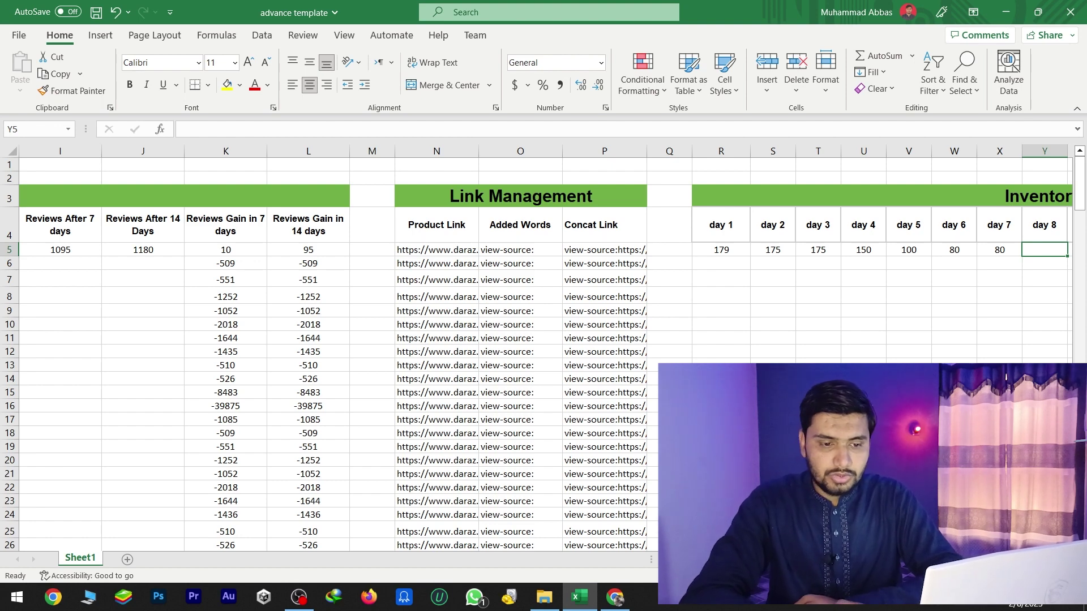
{"action": "type", "text": "40"}
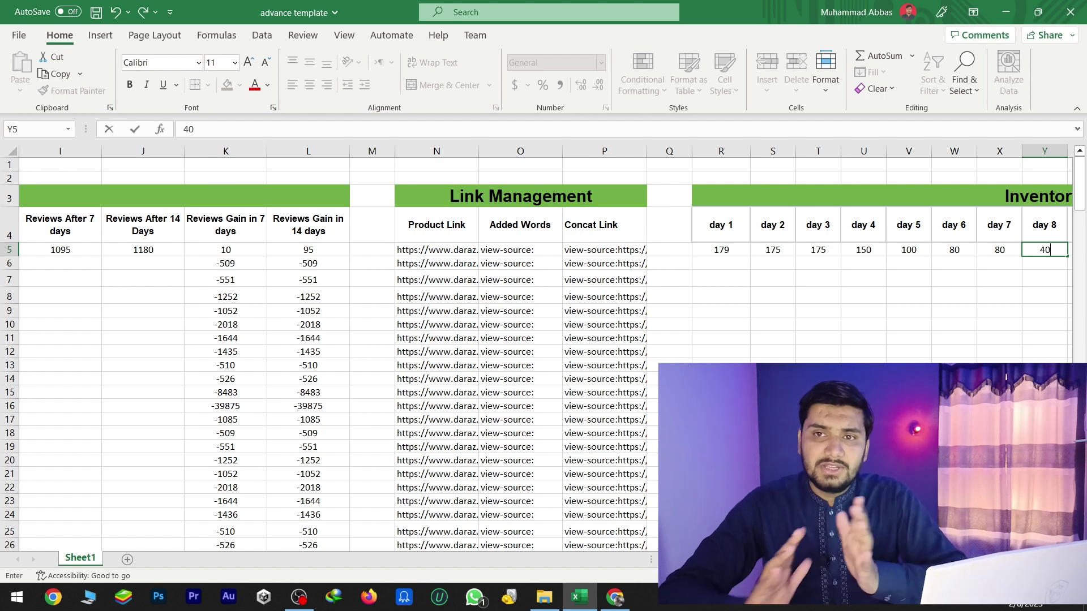
Examine the beard straightener's sales for days 1 to 5 in row 5 and compare them with its daily inventory
{"action": "scroll", "coordinate": [544, 348], "scroll_direction": "right", "scroll_amount": 5}
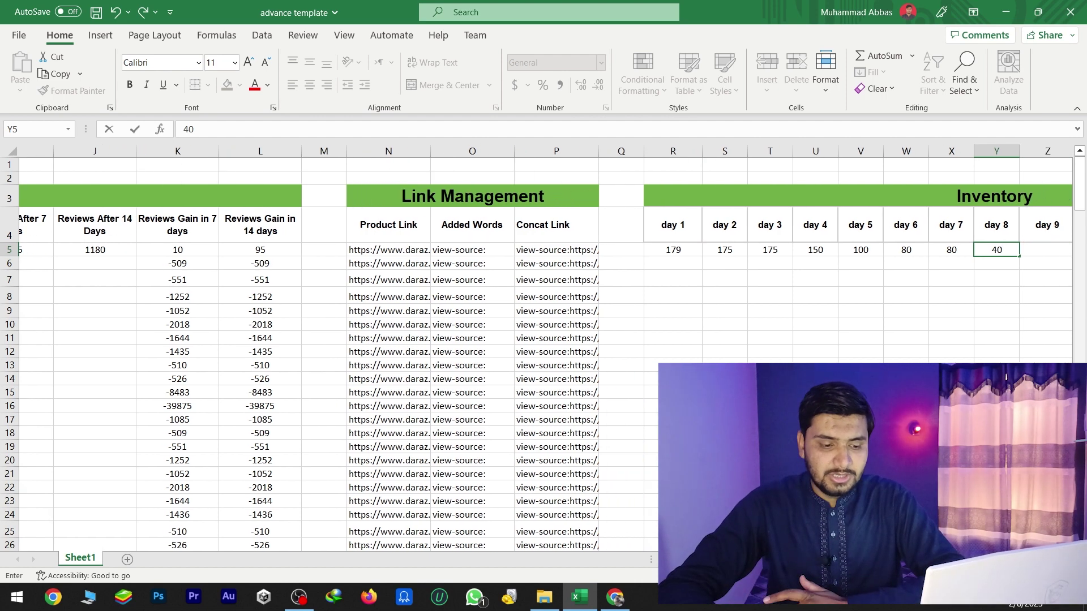
{"action": "scroll", "coordinate": [932, 308], "scroll_direction": "right", "scroll_amount": 7}
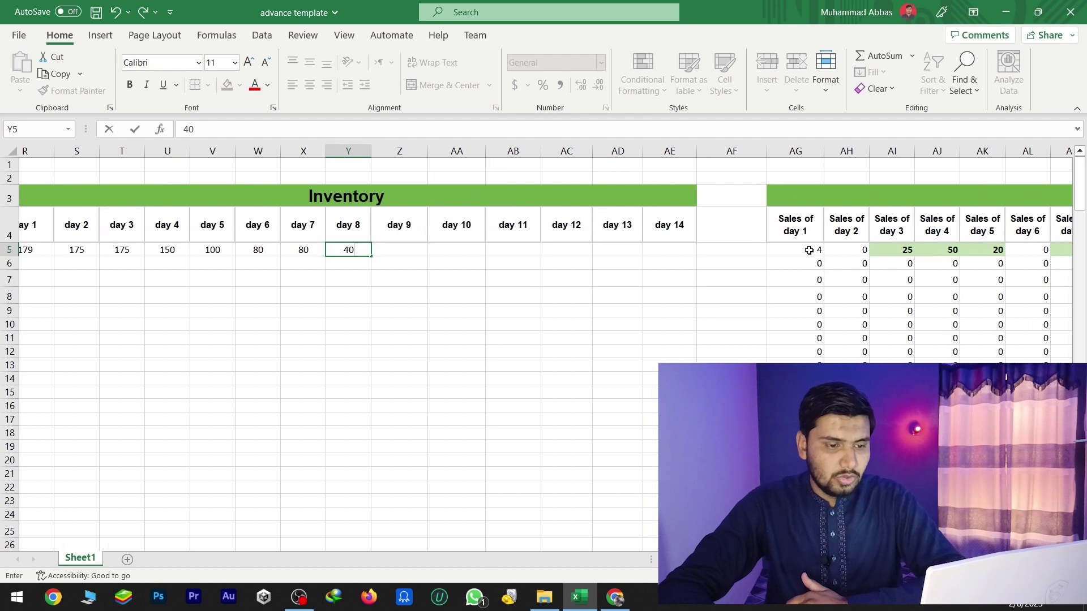
{"action": "left_click", "coordinate": [809, 249]}
{"action": "left_click", "coordinate": [853, 248]}
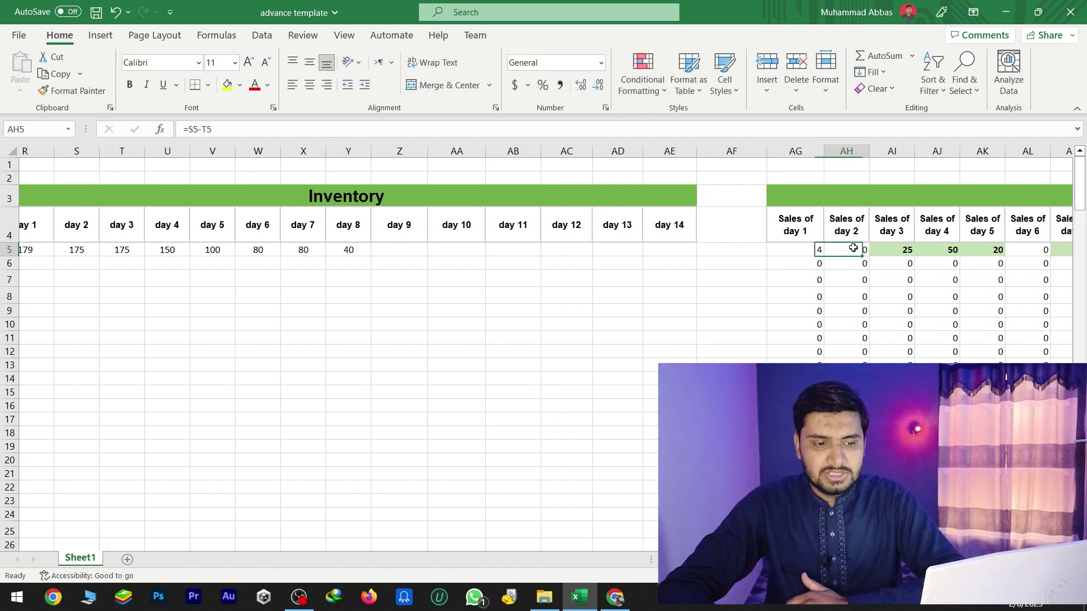
{"action": "left_click", "coordinate": [86, 249]}
{"action": "left_click", "coordinate": [121, 250]}
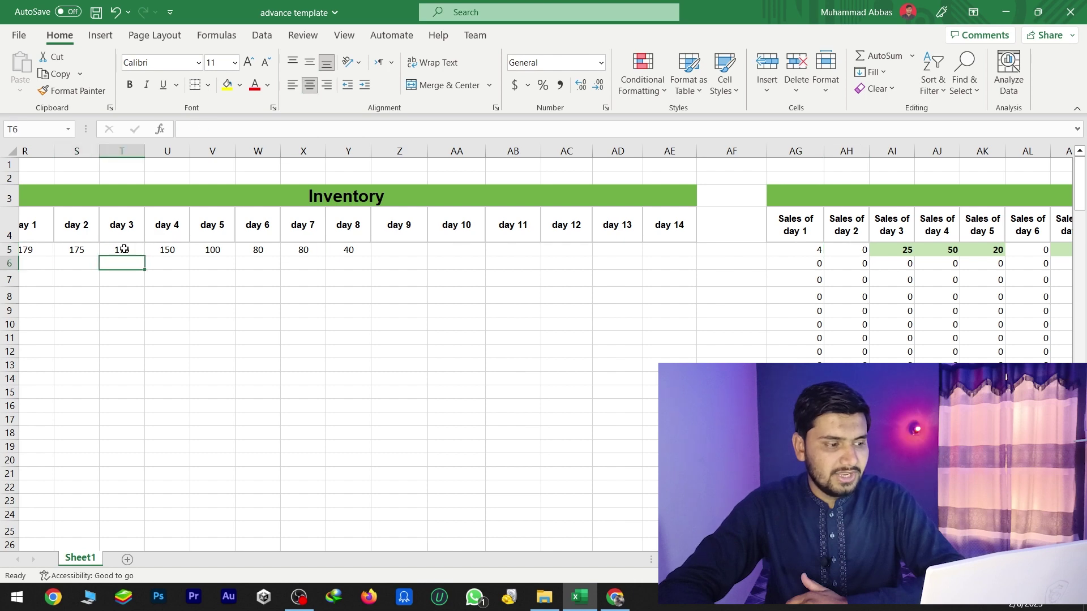
{"action": "left_click", "coordinate": [905, 250]}
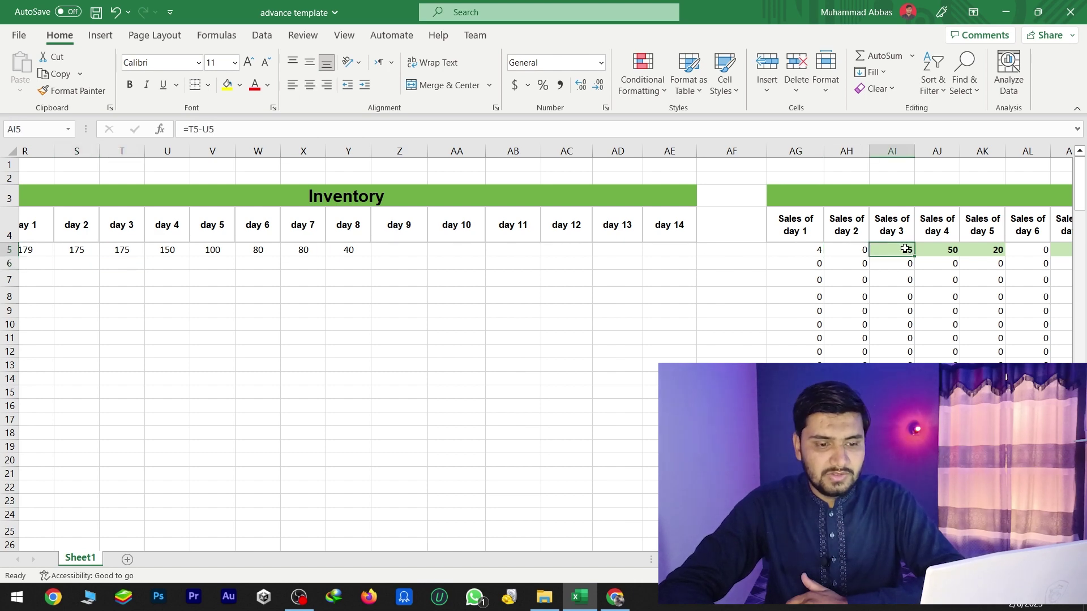
{"action": "left_click", "coordinate": [935, 249]}
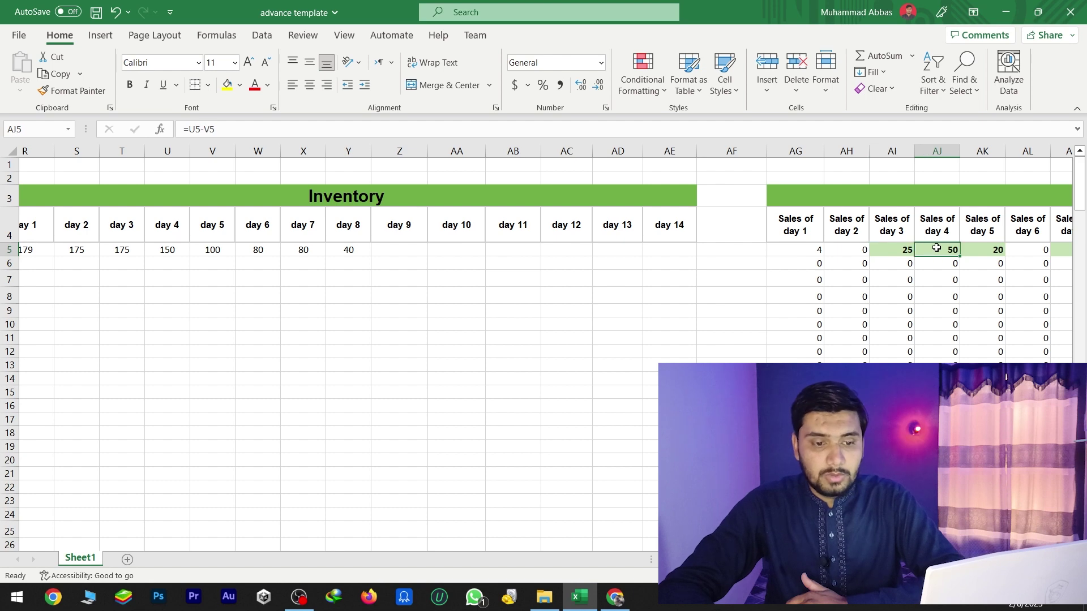
{"action": "left_click", "coordinate": [995, 248]}
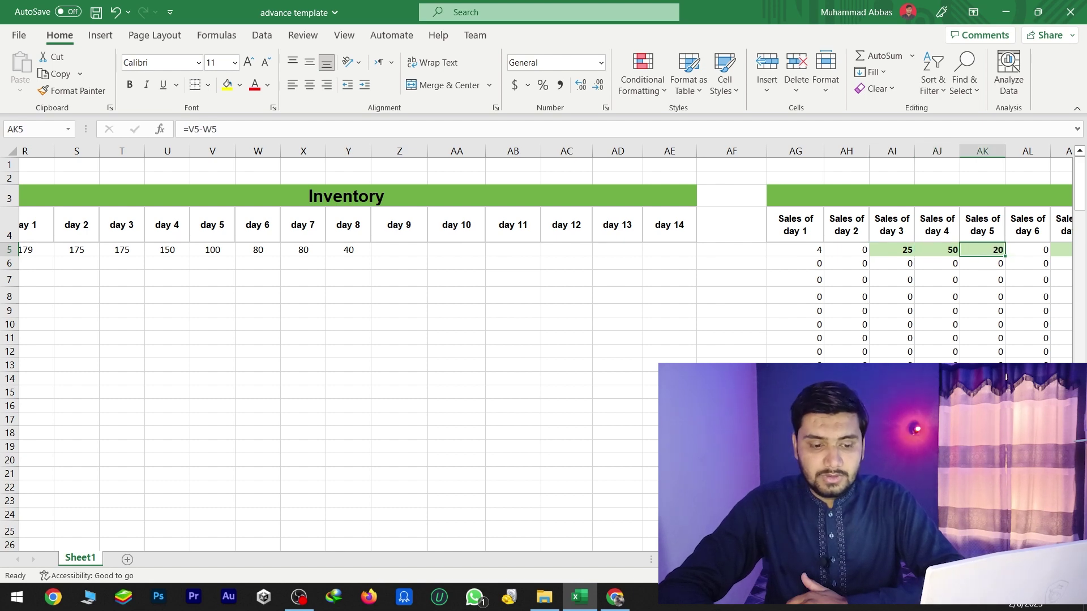
Inspect the beard straightener's 7-day and 13-day sales averages and the day 14 inventory cell in row 5
{"action": "scroll", "coordinate": [546, 348], "scroll_direction": "right", "scroll_amount": 2}
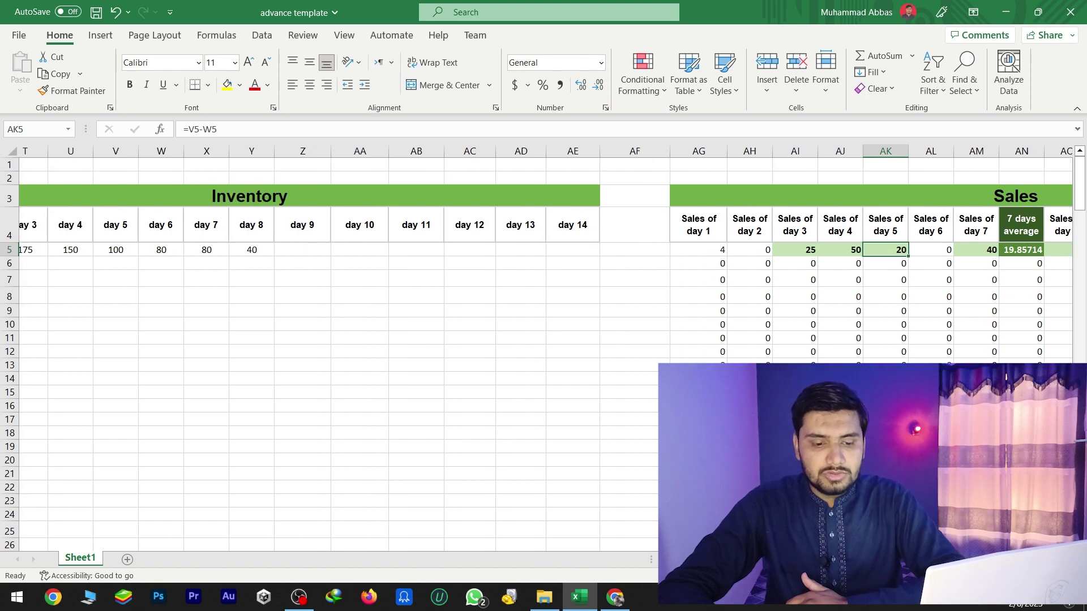
{"action": "left_click", "coordinate": [1016, 252]}
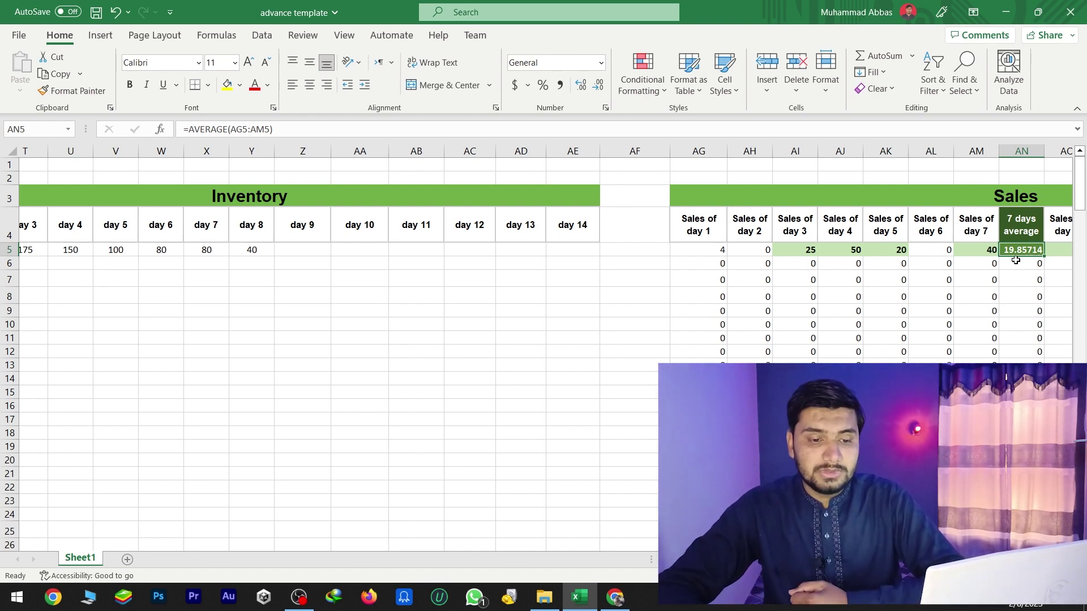
{"action": "left_click_drag", "start_coordinate": [1016, 249], "coordinate": [1016, 263]}
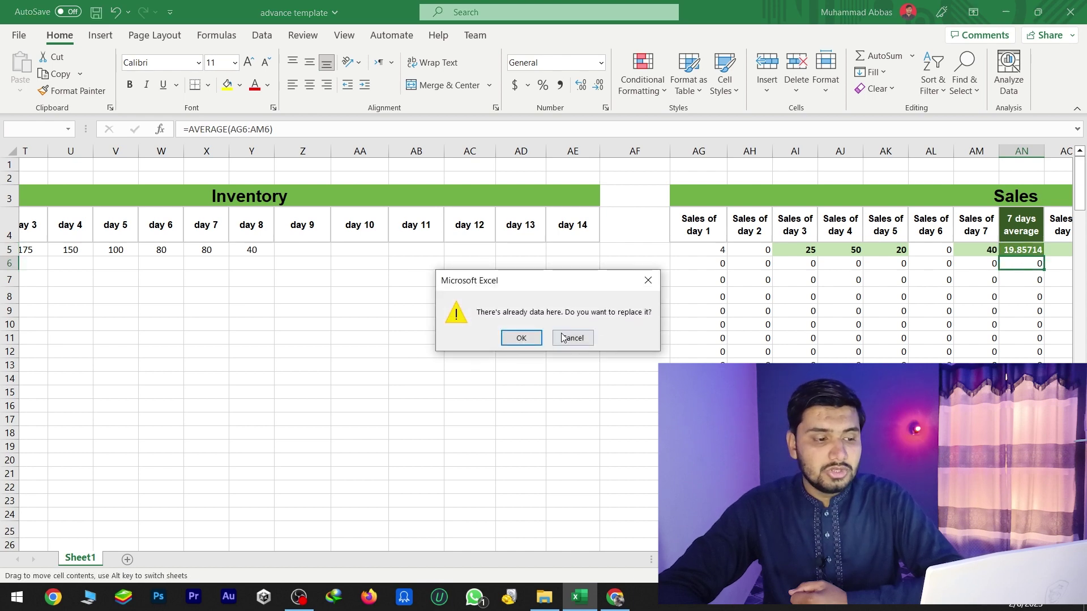
{"action": "left_click", "coordinate": [648, 281]}
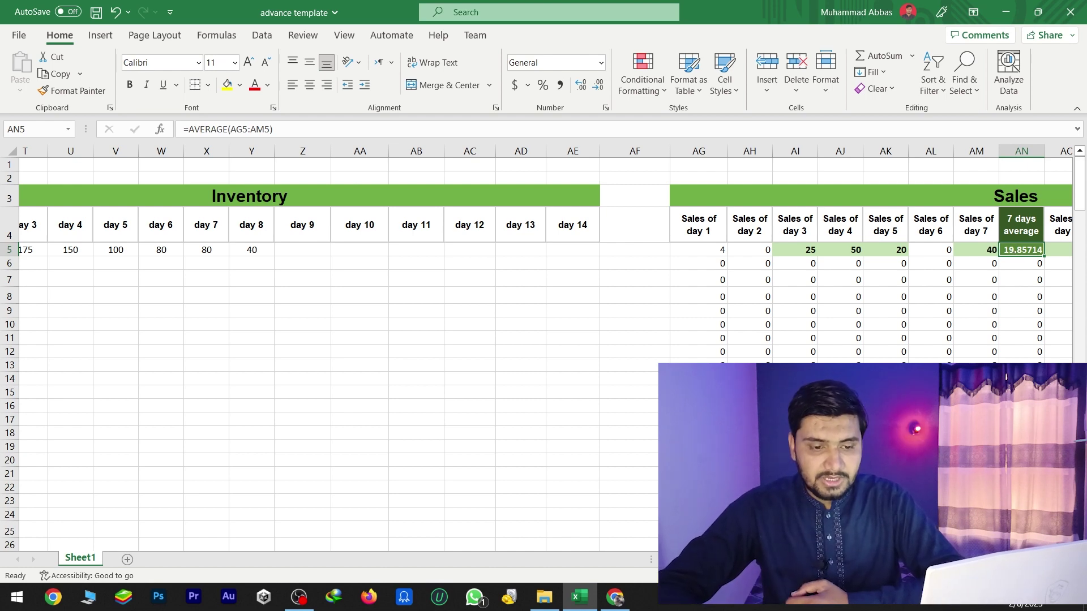
{"action": "scroll", "coordinate": [543, 340], "scroll_direction": "right", "scroll_amount": 3}
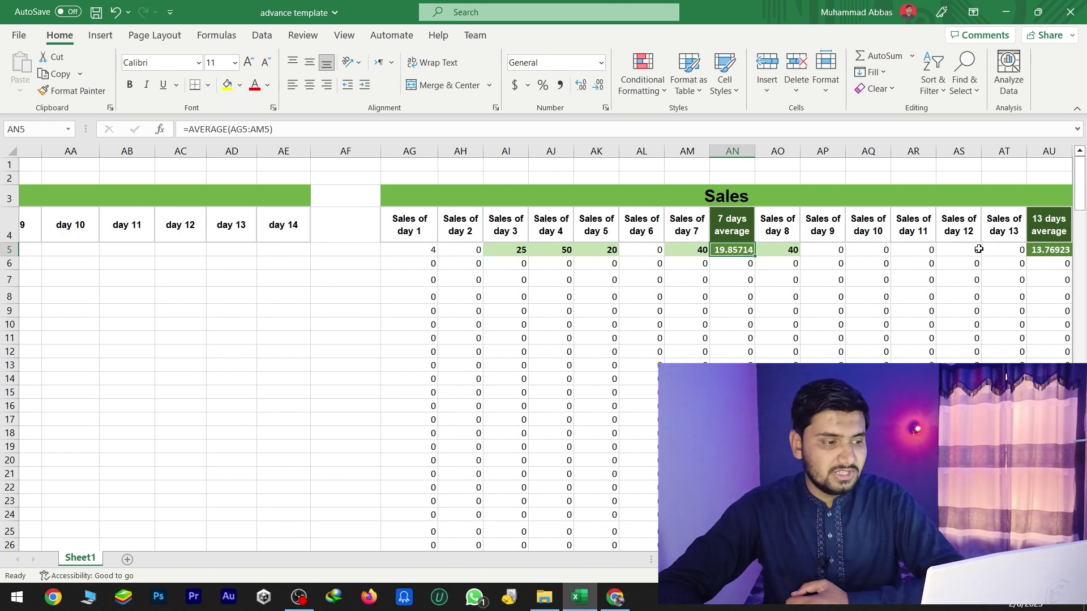
{"action": "left_click", "coordinate": [283, 250]}
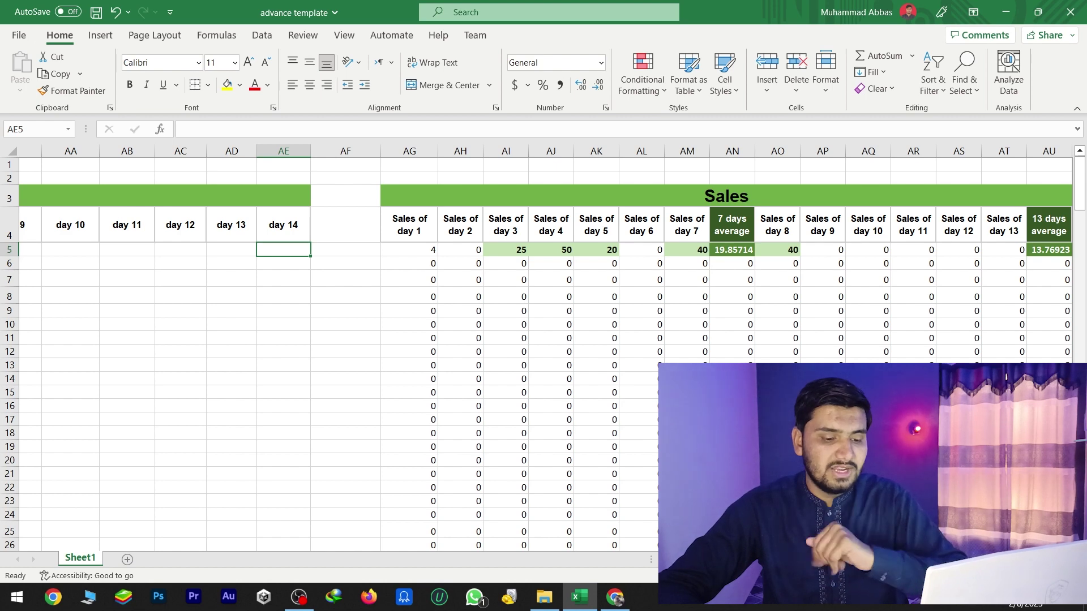
Enter the beard straightener's inventory in row 5 as 20 for day 9 and 0 for day 10
{"action": "scroll", "coordinate": [544, 340], "scroll_direction": "left", "scroll_amount": 10}
{"action": "scroll", "coordinate": [544, 339], "scroll_direction": "right", "scroll_amount": 2}
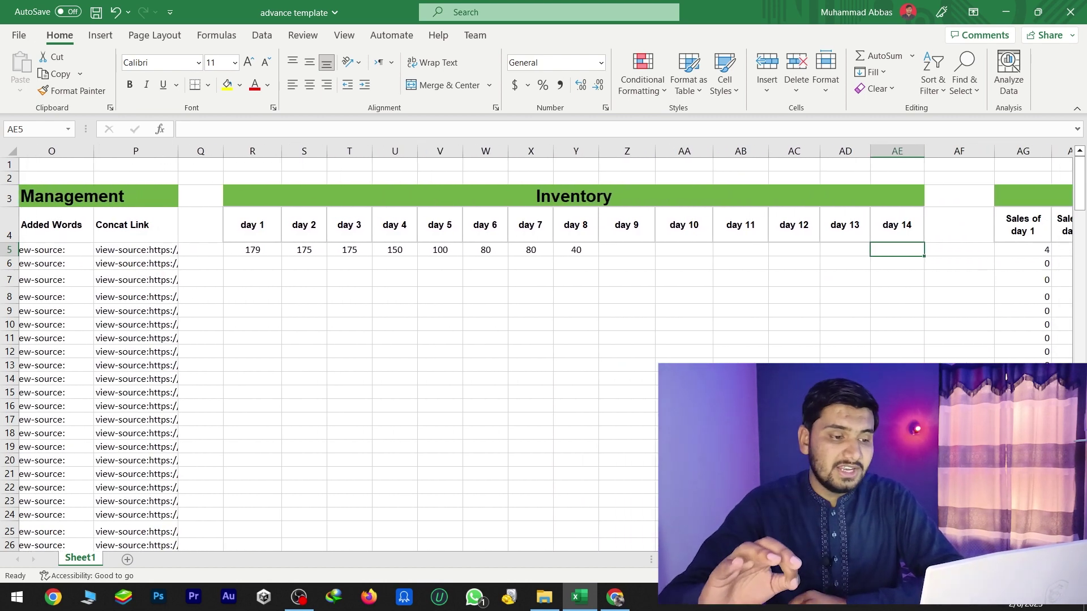
{"action": "left_click", "coordinate": [622, 248]}
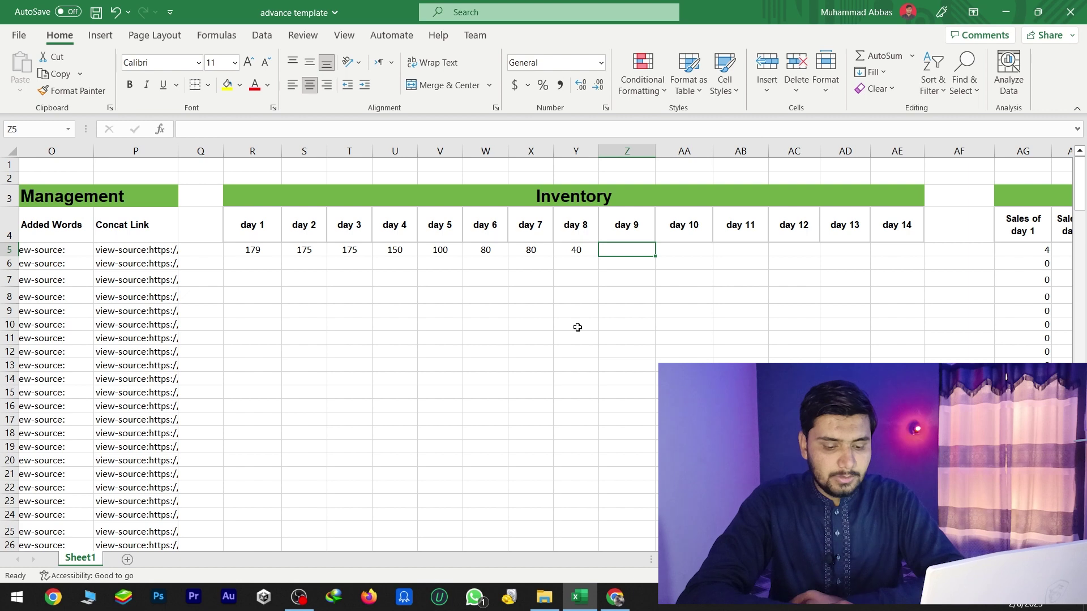
{"action": "type", "text": "20"}
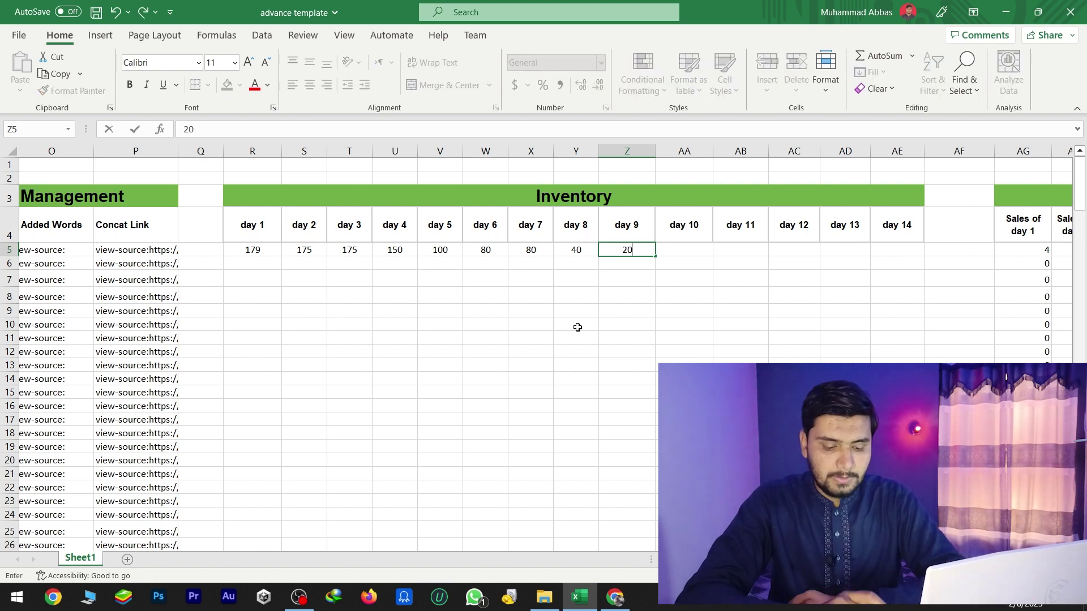
{"action": "key", "text": "Tab"}
{"action": "type", "text": "0"}
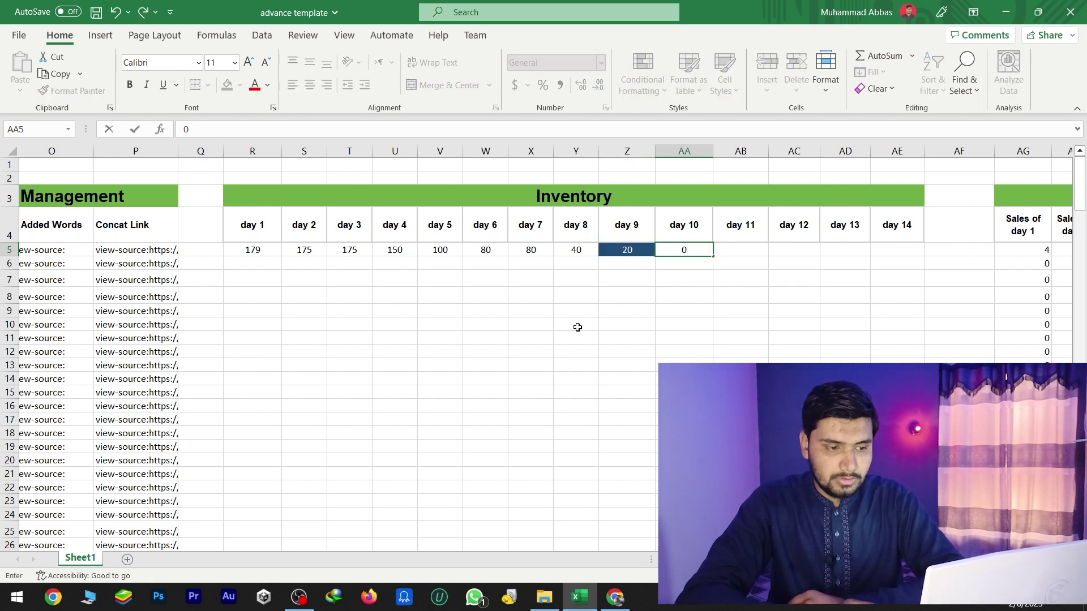
{"action": "key", "text": "Tab"}
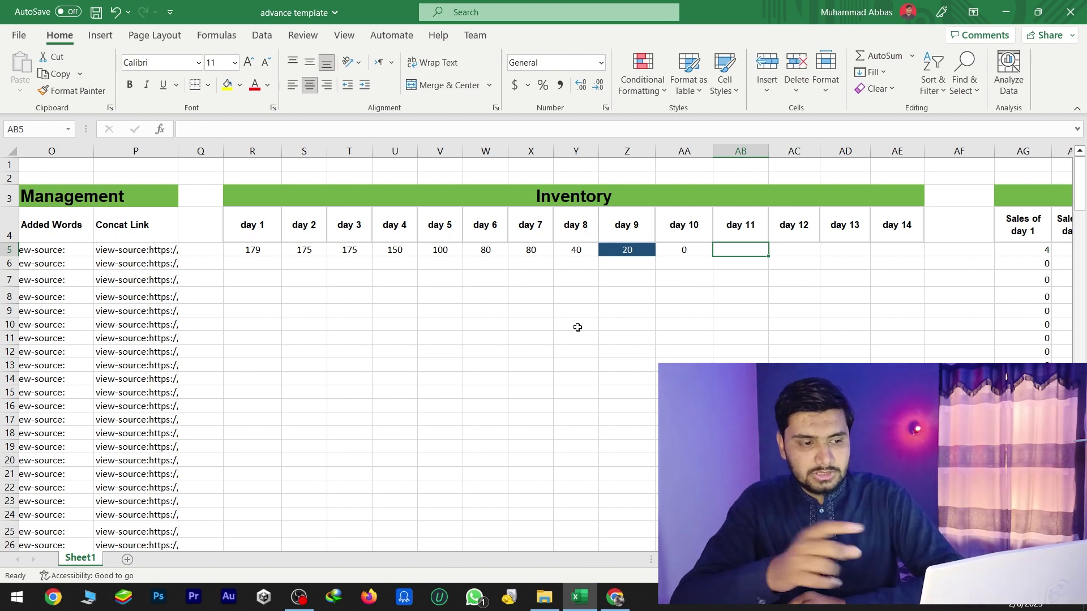
Enter 1000 as the beard straightener's day 11 inventory in AB5 to represent a restock
{"action": "left_click", "coordinate": [640, 248]}
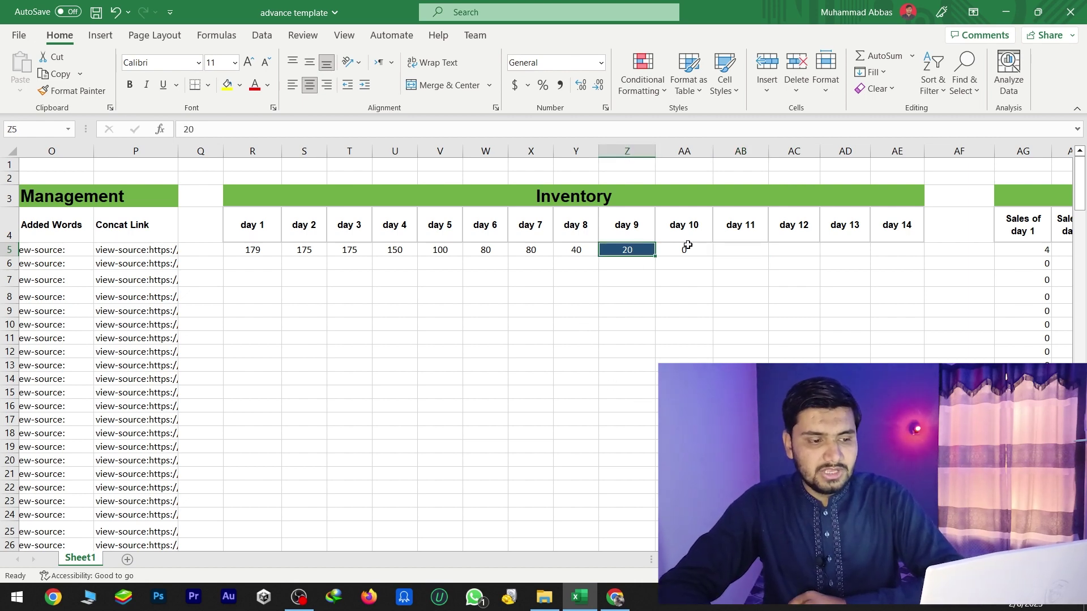
{"action": "left_click", "coordinate": [734, 247]}
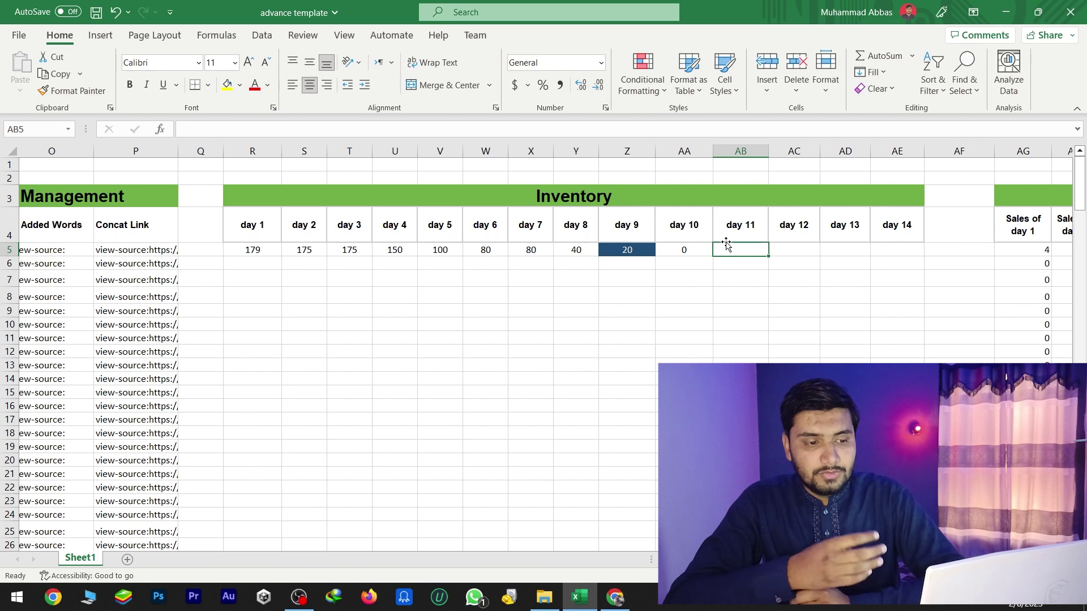
{"action": "type", "text": "1000"}
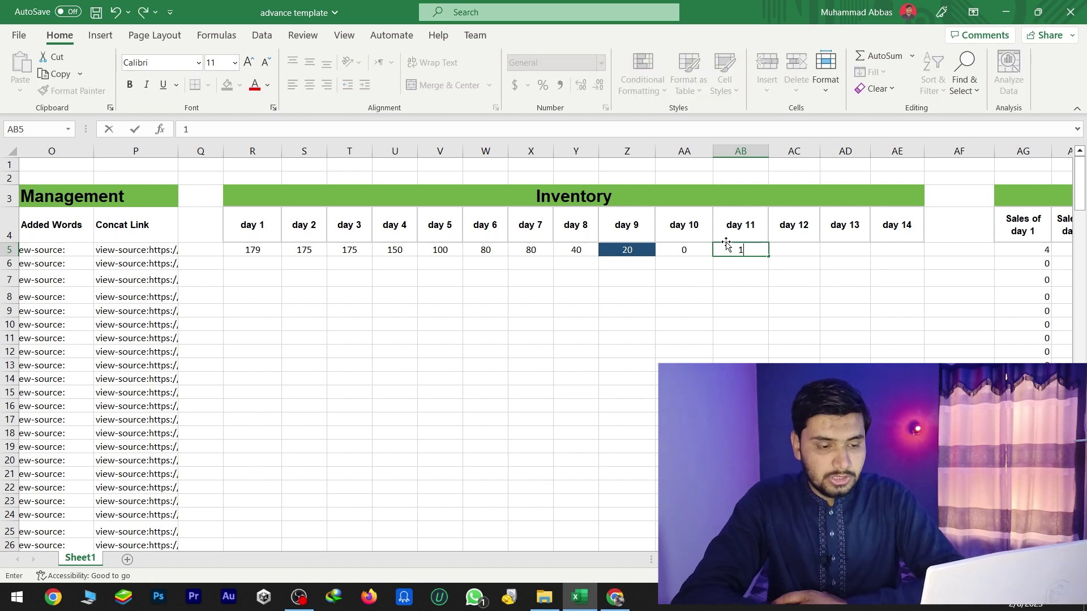
{"action": "left_click", "coordinate": [779, 254]}
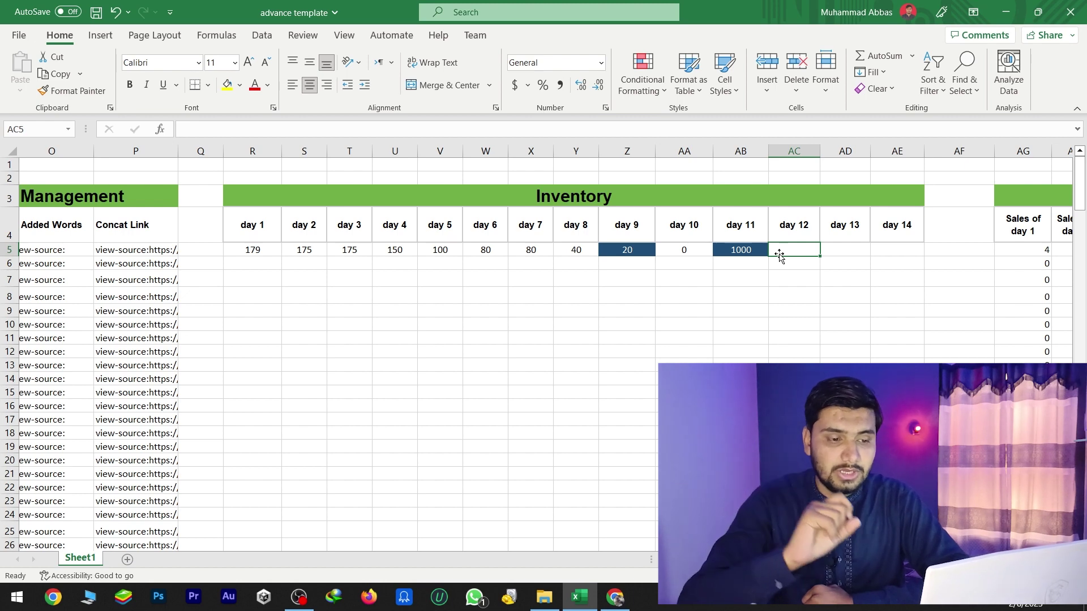
Enter the beard straightener's inventory in row 5 as 990 for day 12, 950 for day 13 and 900 for day 14
{"action": "type", "text": "99"}
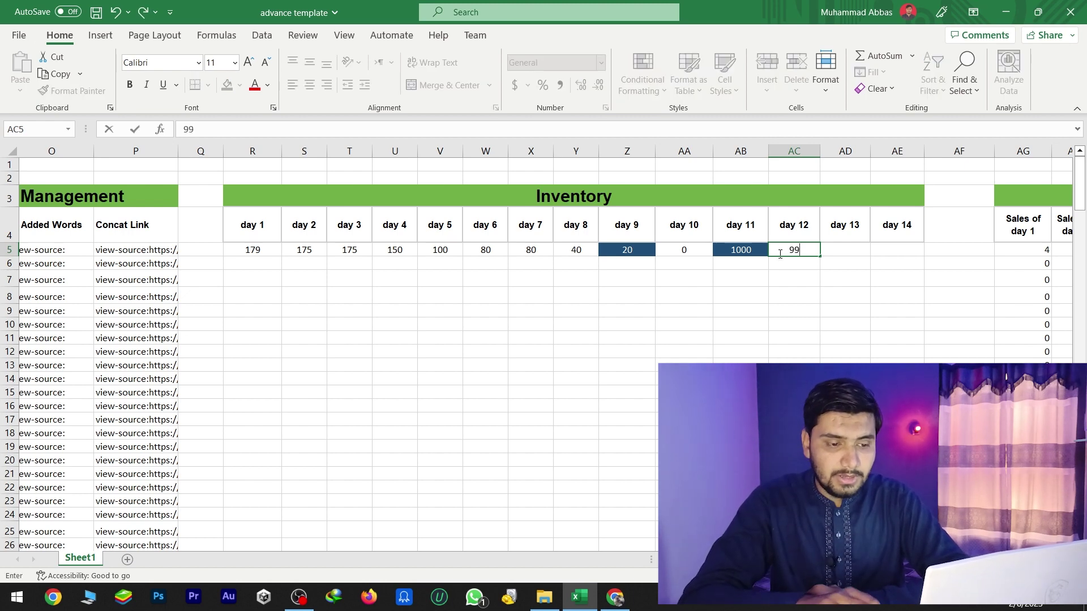
{"action": "type", "text": "0"}
{"action": "key", "text": "Tab"}
{"action": "type", "text": "950"}
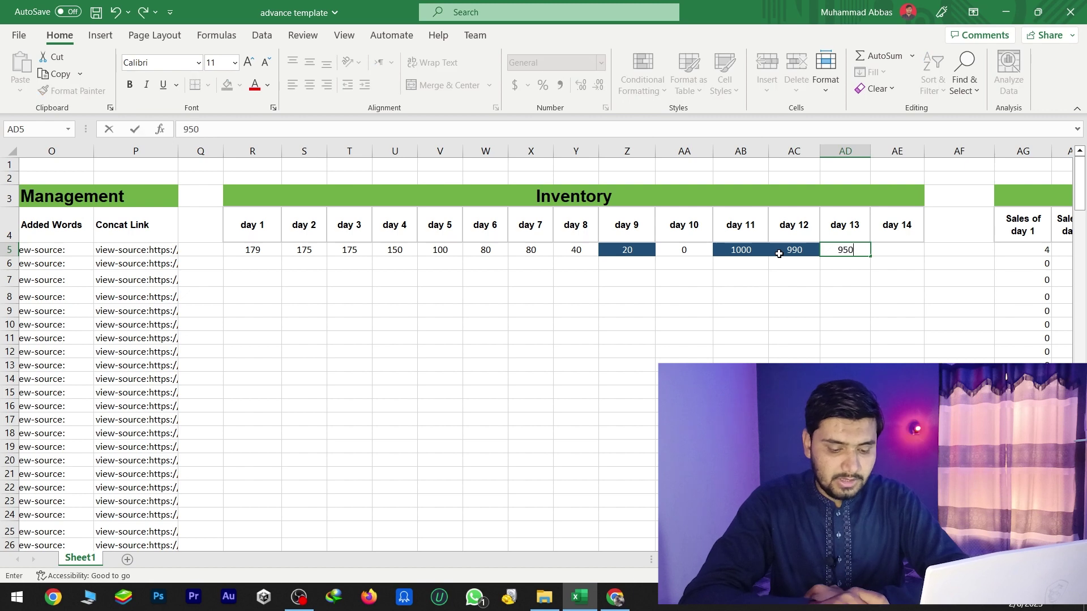
{"action": "key", "text": "Tab"}
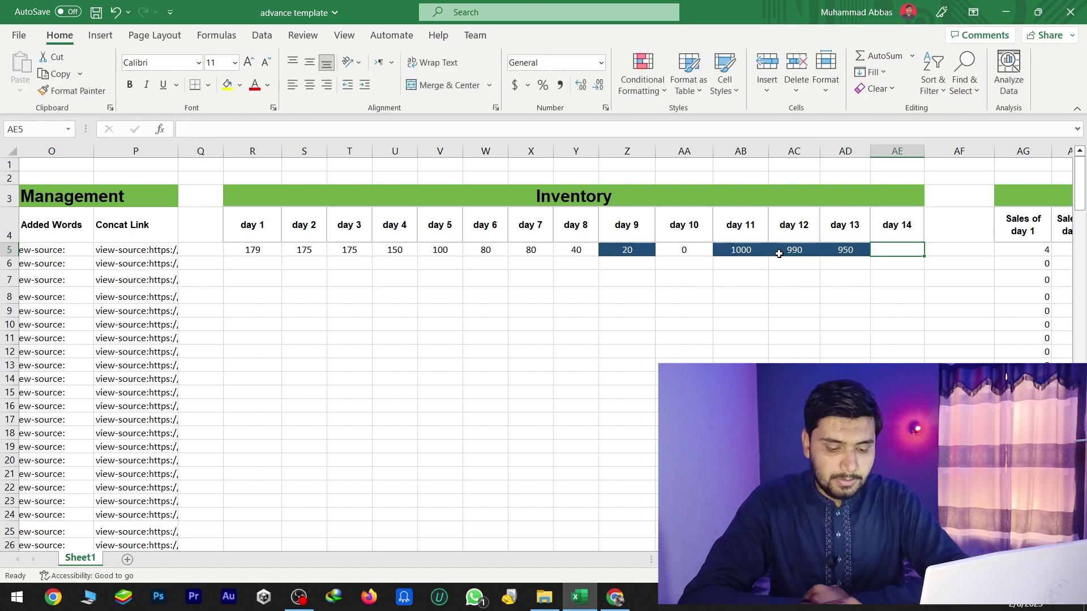
{"action": "type", "text": "900"}
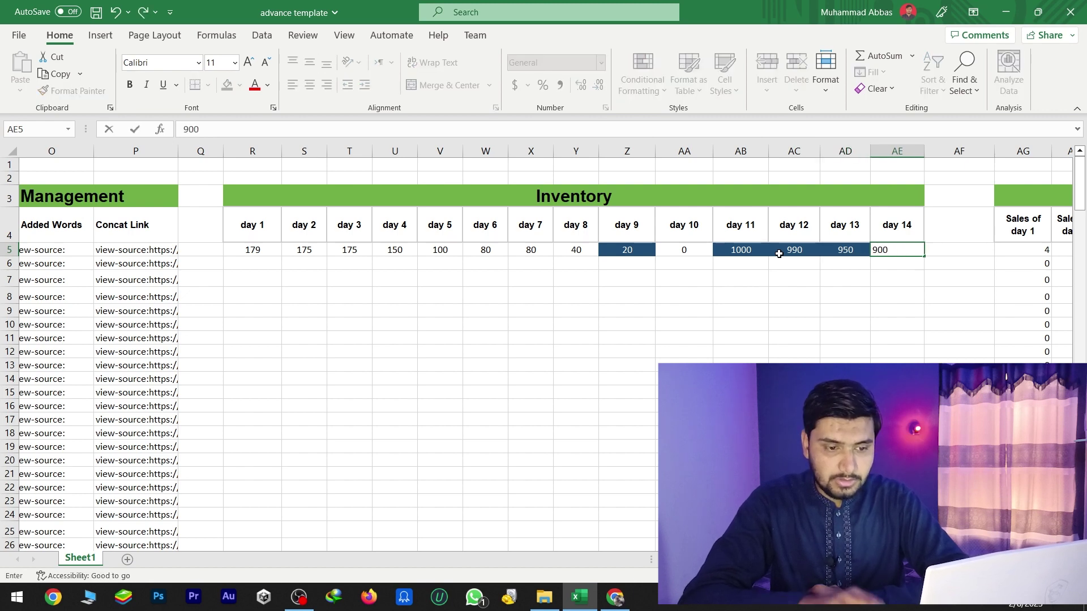
{"action": "left_click", "coordinate": [793, 295]}
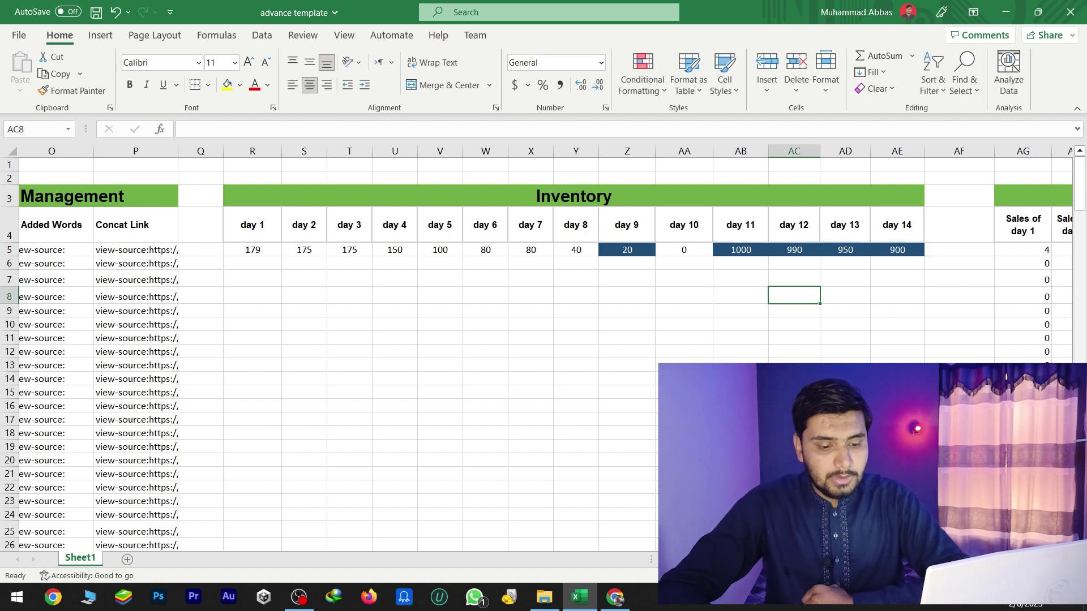
Inspect the beard straightener's sales formulas and values for days 8 to 13 in row 5, including the restock on day 10
{"action": "scroll", "coordinate": [543, 348], "scroll_direction": "right", "scroll_amount": 5}
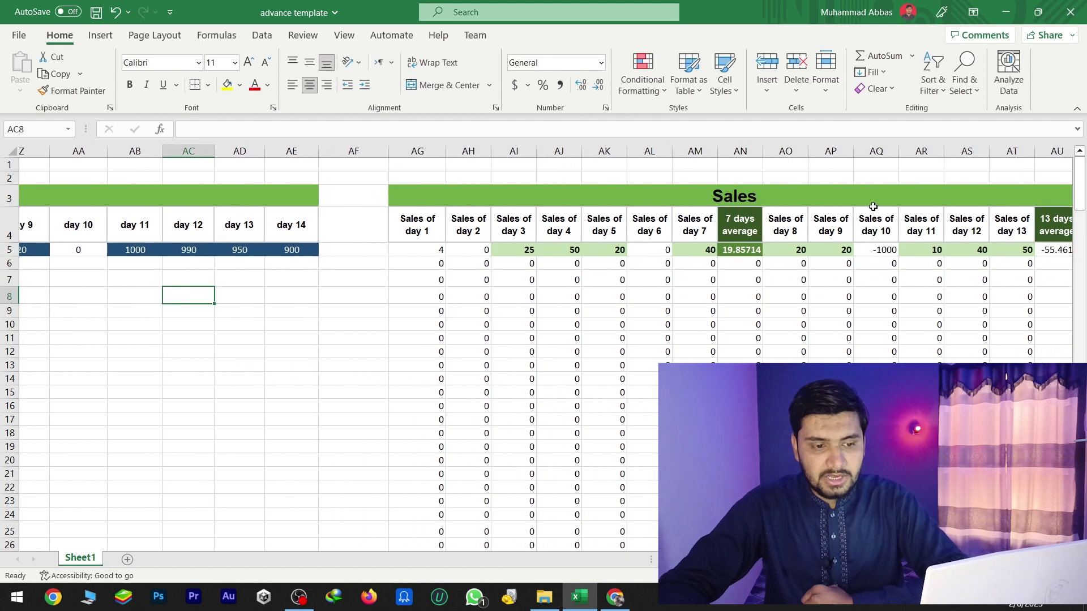
{"action": "left_click", "coordinate": [872, 252]}
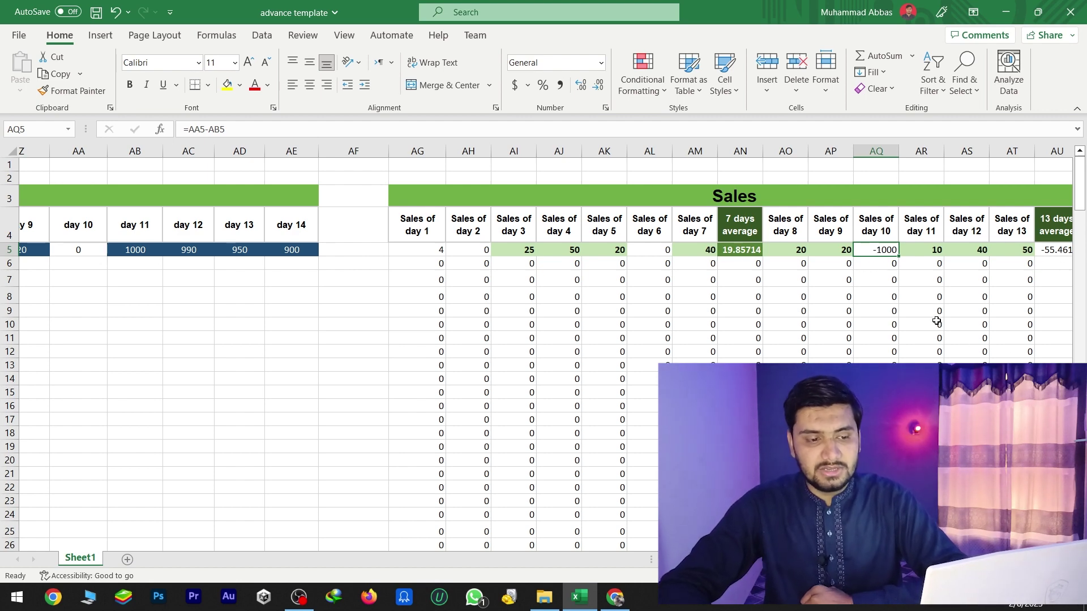
{"action": "left_click", "coordinate": [799, 255]}
{"action": "key", "text": "Right"}
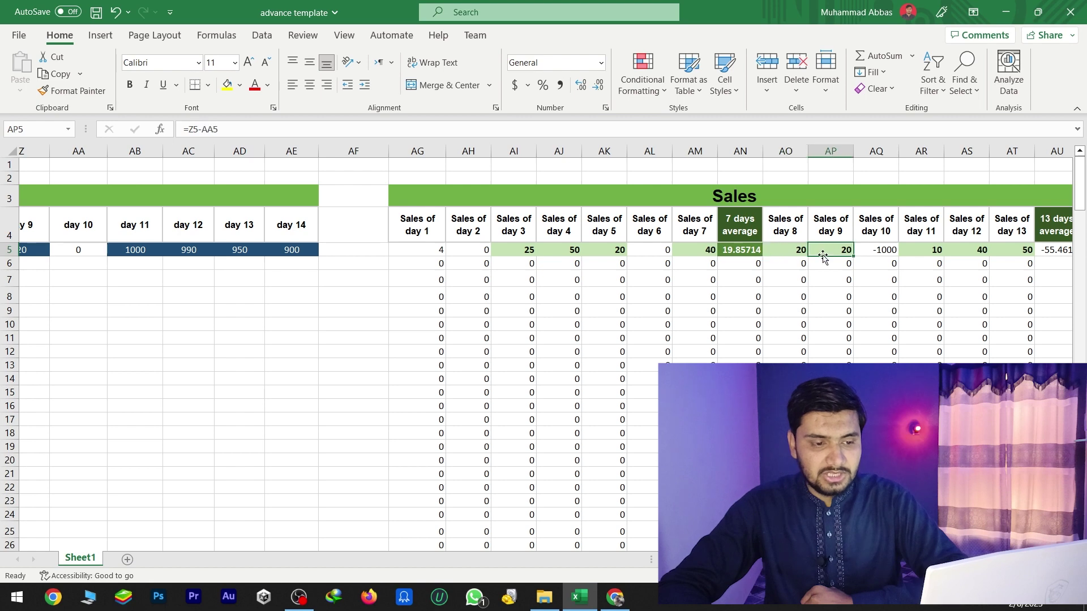
{"action": "left_click", "coordinate": [794, 249]}
{"action": "left_click", "coordinate": [830, 249]}
{"action": "left_click", "coordinate": [934, 250]}
{"action": "left_click", "coordinate": [988, 249]}
{"action": "left_click", "coordinate": [1013, 248]}
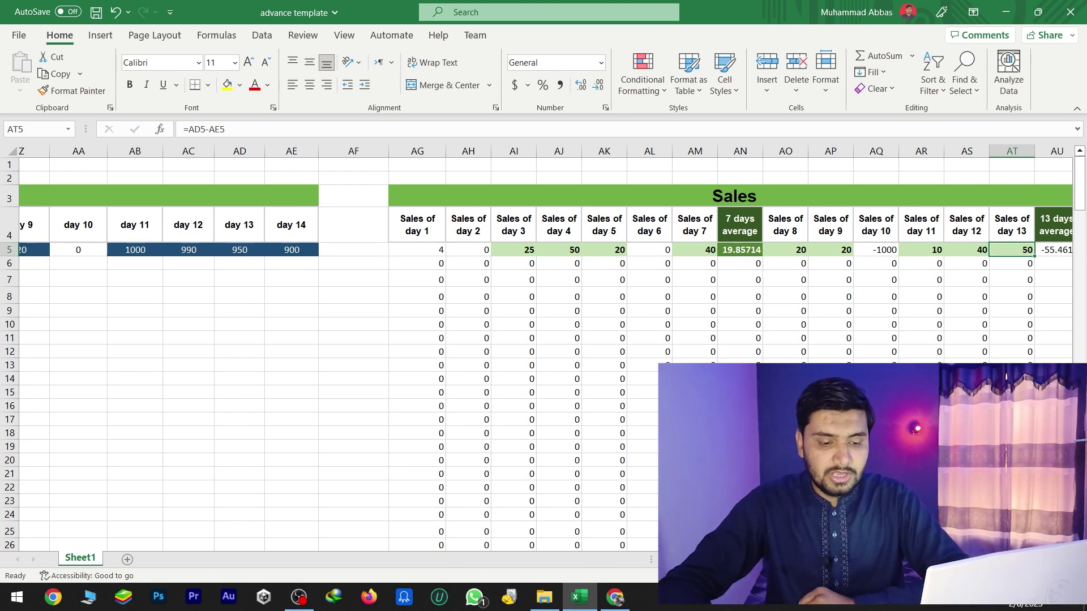
Open the "8 nov data track start" workbook from the TodayDaraz folder
{"action": "scroll", "coordinate": [545, 348], "scroll_direction": "left", "scroll_amount": 10}
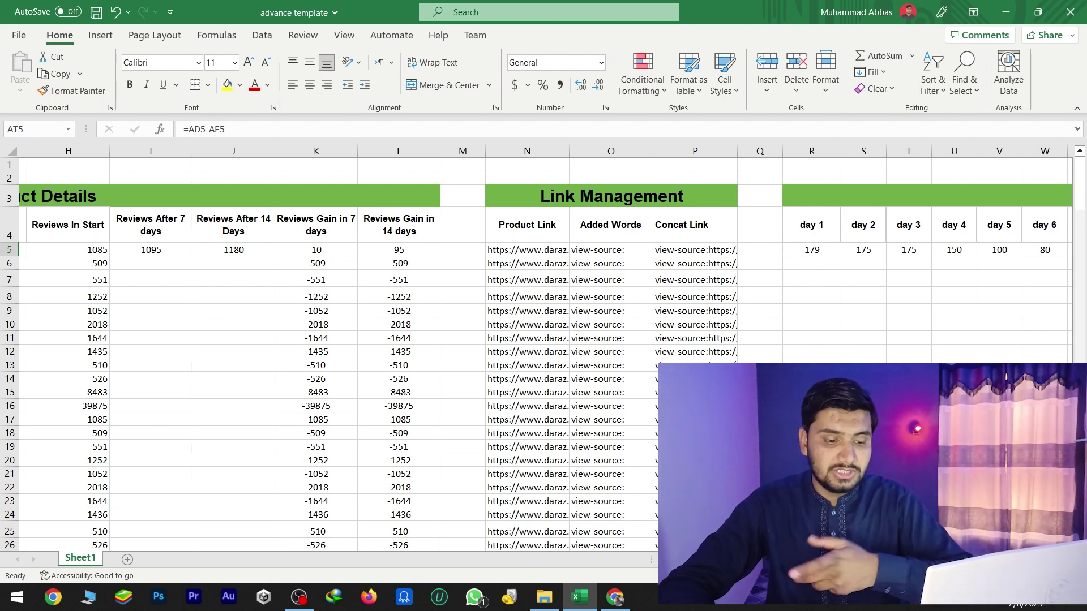
{"action": "left_click", "coordinate": [544, 597]}
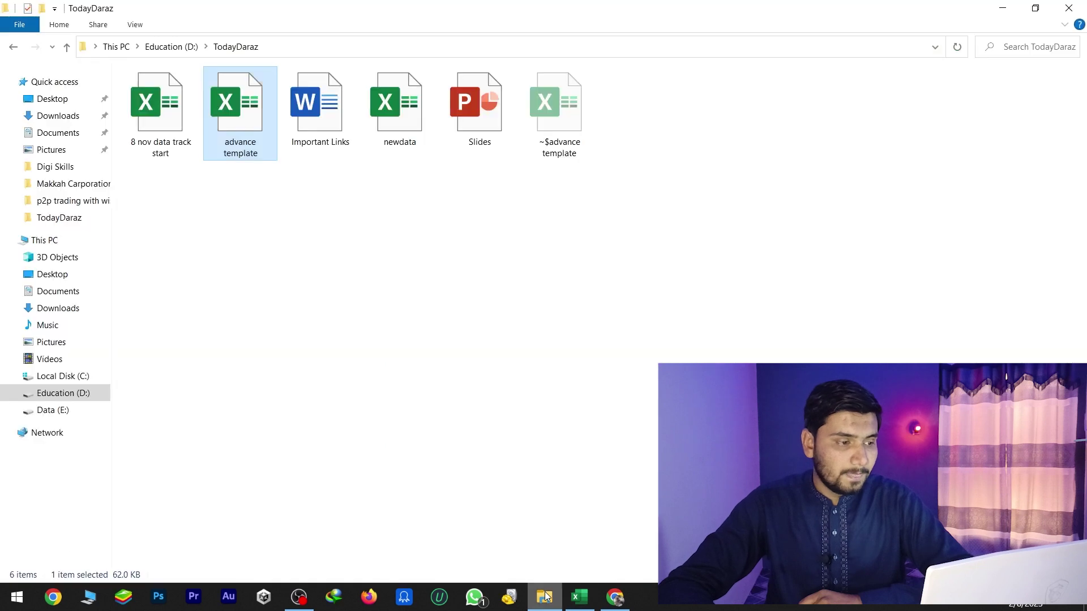
{"action": "left_click", "coordinate": [306, 296]}
{"action": "double_click", "coordinate": [190, 149]}
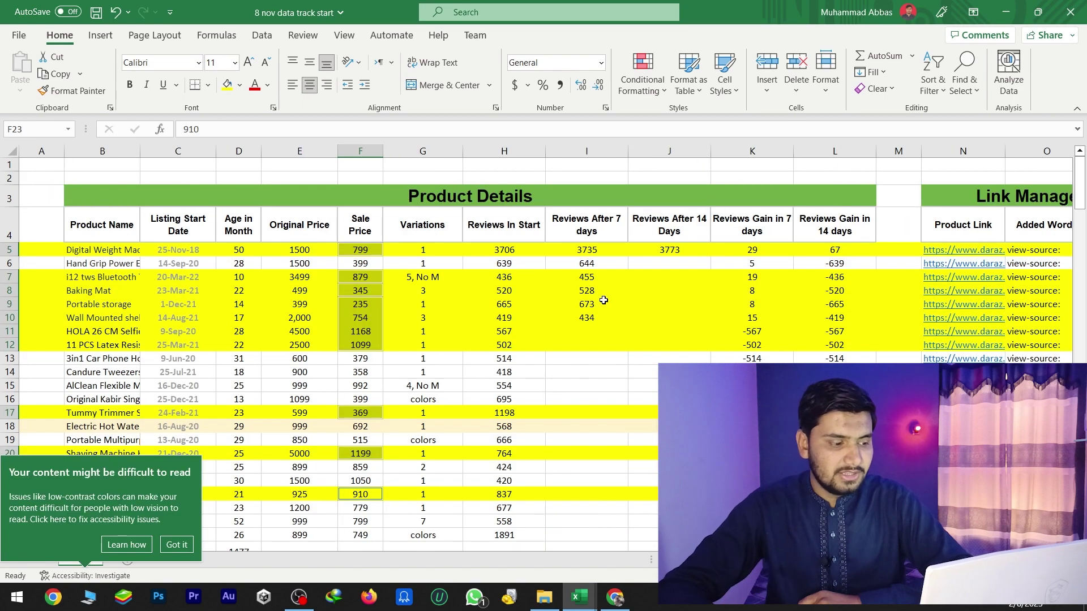
Examine the product names, original prices and variations in the product details, especially the i12 tws Bluetooth Twins in row 7
{"action": "left_click", "coordinate": [80, 248]}
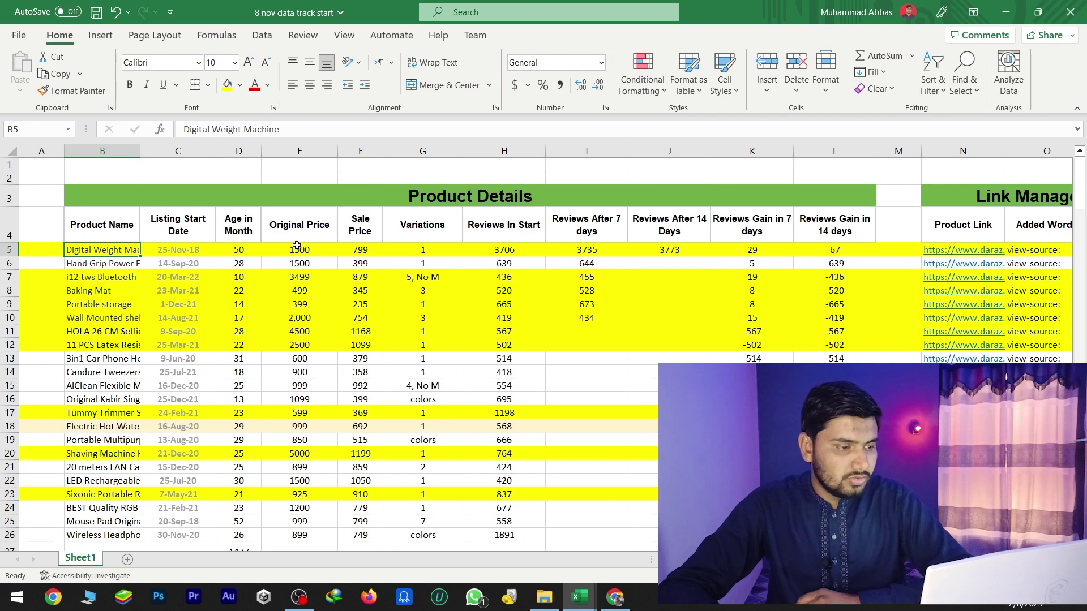
{"action": "left_click_drag", "start_coordinate": [297, 249], "coordinate": [286, 316]}
{"action": "left_click_drag", "start_coordinate": [416, 254], "coordinate": [420, 291]}
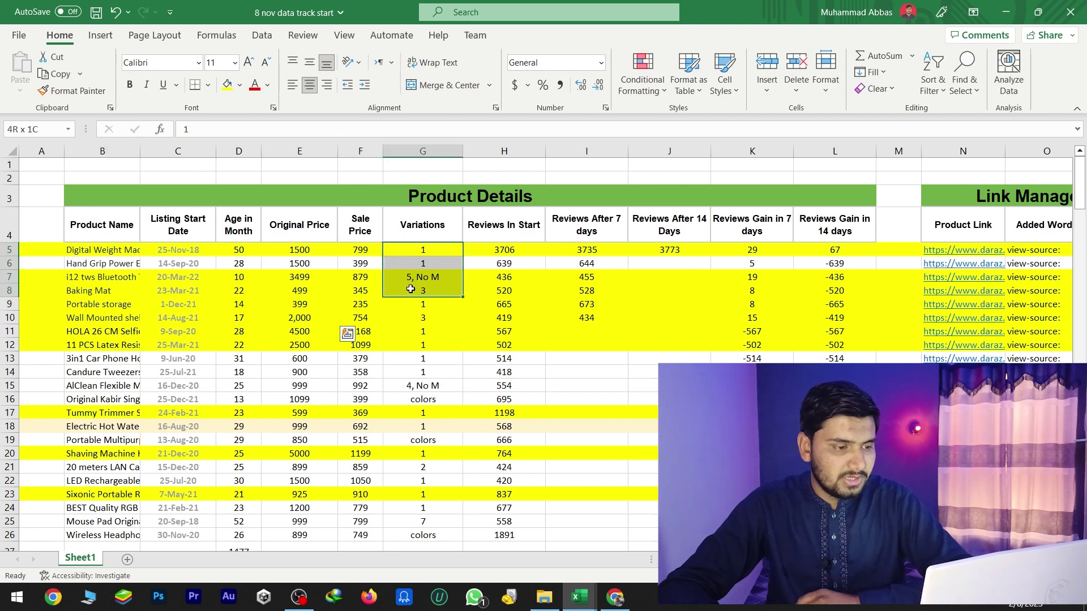
{"action": "left_click", "coordinate": [423, 277]}
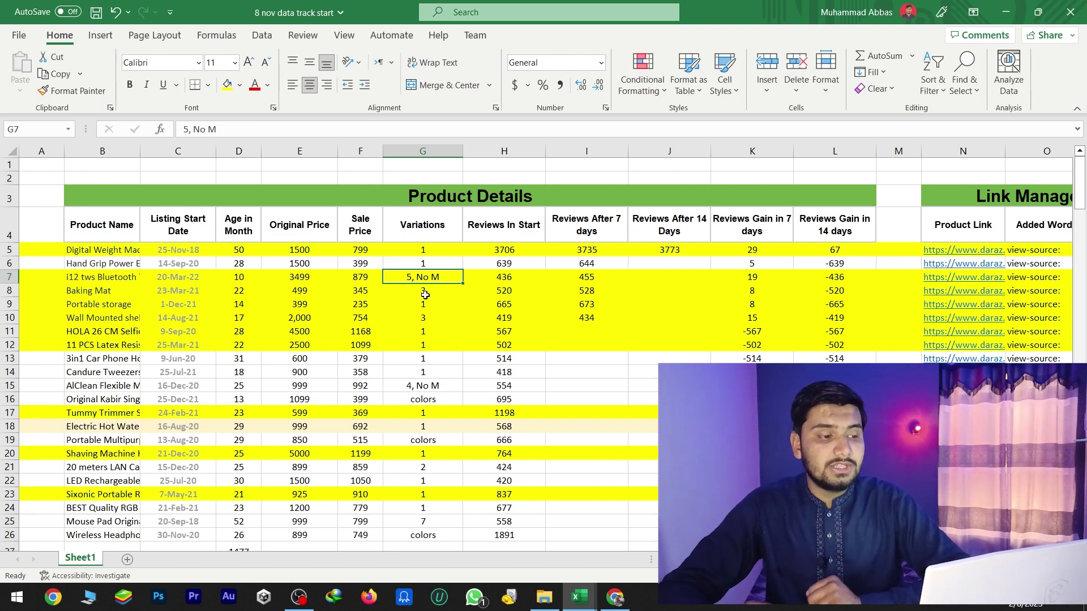
{"action": "left_click", "coordinate": [92, 279]}
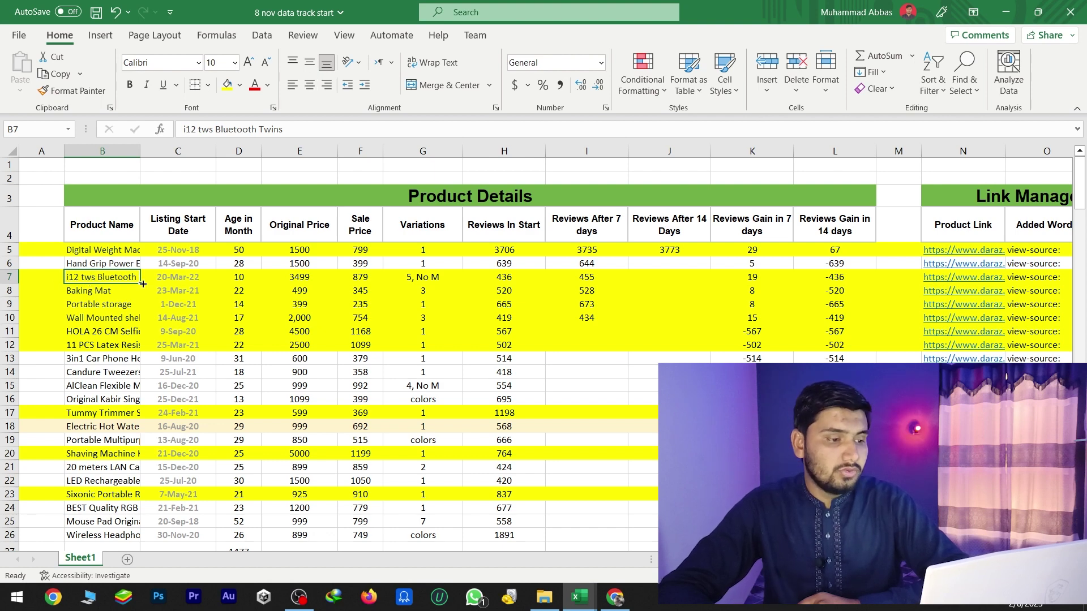
{"action": "left_click", "coordinate": [415, 279]}
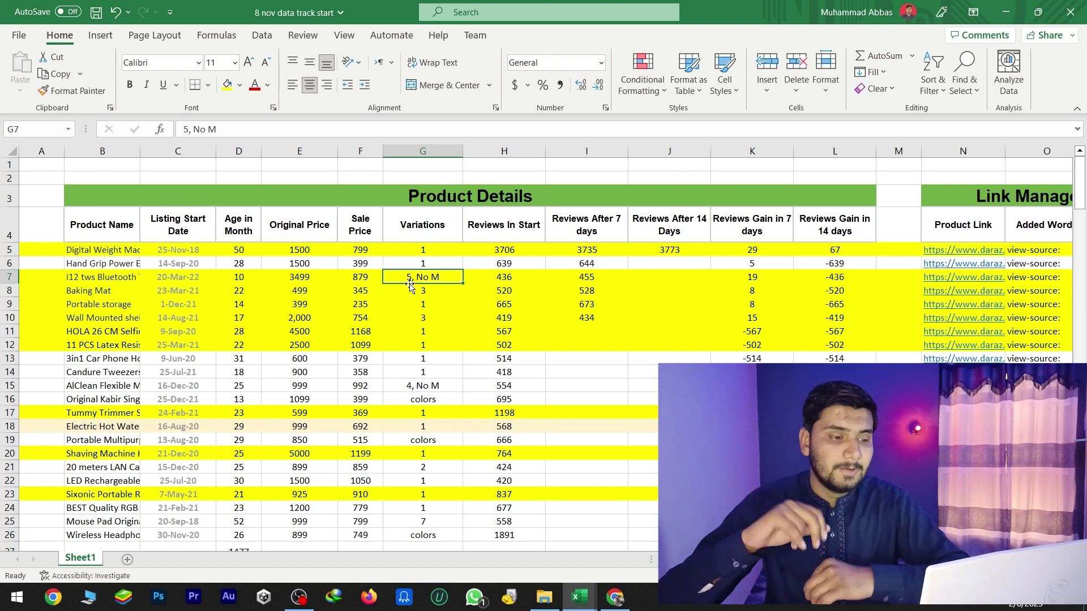
{"action": "left_click", "coordinate": [484, 390]}
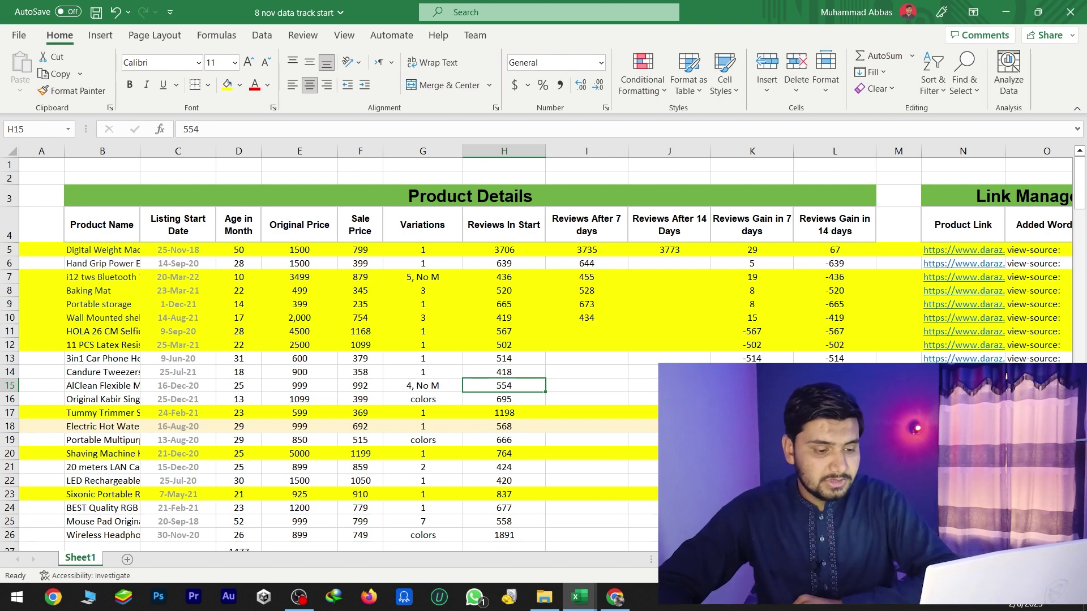
Examine the daily inventory recorded in row 15 from day 1 to day 8
{"action": "scroll", "coordinate": [521, 385], "scroll_direction": "right", "scroll_amount": 1}
{"action": "scroll", "coordinate": [328, 351], "scroll_direction": "right", "scroll_amount": 5}
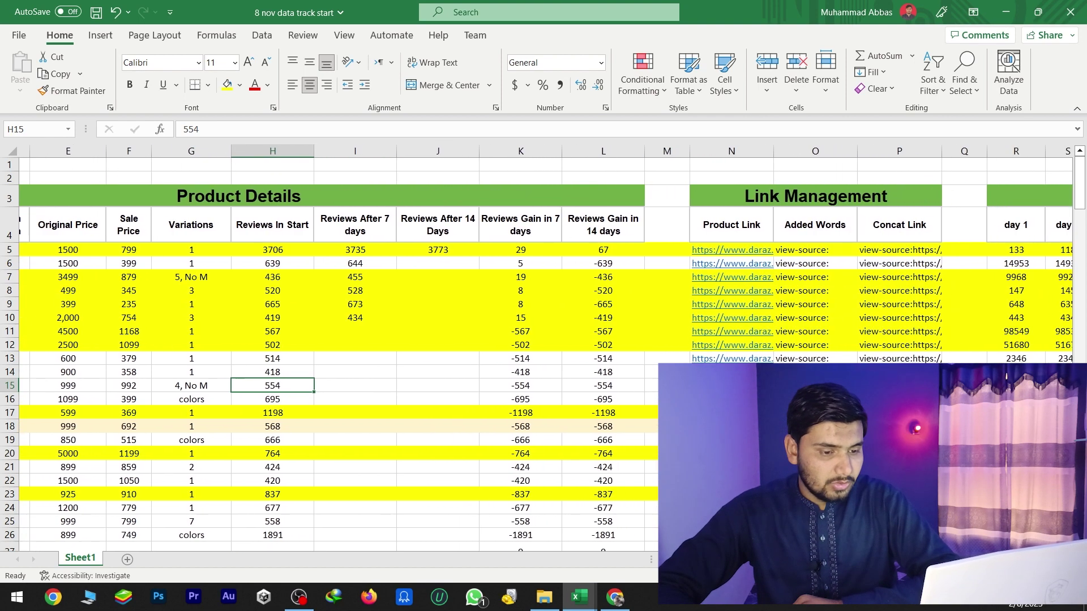
{"action": "left_click", "coordinate": [323, 388]}
{"action": "key", "text": "Right"}
{"action": "key", "text": "Right"}
{"action": "key", "text": "Right"}
{"action": "key", "text": "Right"}
{"action": "key", "text": "Right"}
{"action": "key", "text": "Right"}
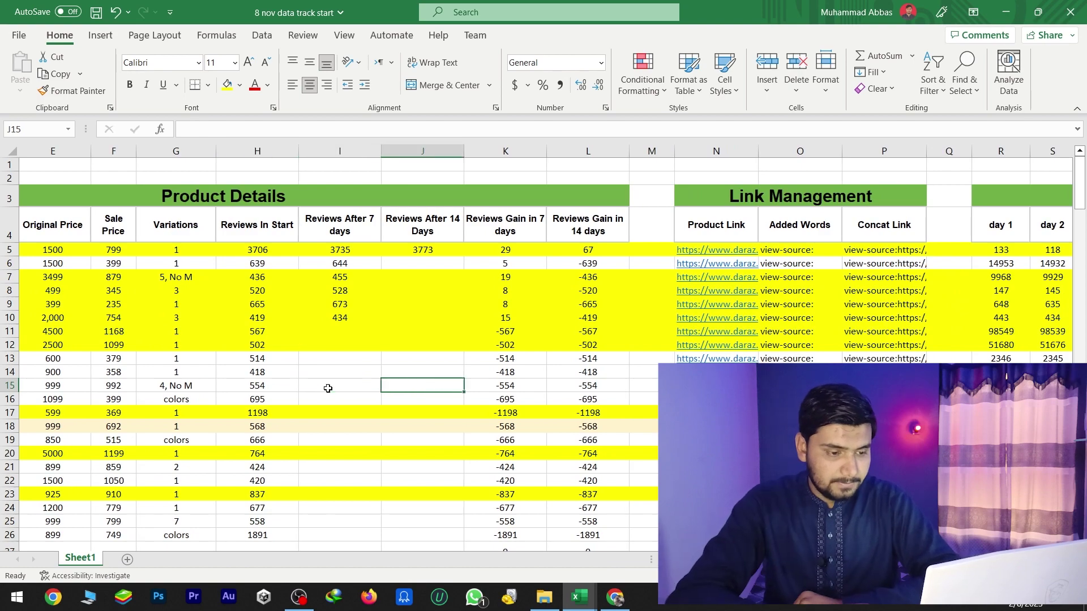
{"action": "key", "text": "Right"}
{"action": "key", "text": "Right"}
{"action": "key", "text": "Right"}
{"action": "key", "text": "Right"}
{"action": "key", "text": "Right"}
{"action": "key", "text": "Right"}
{"action": "key", "text": "Right"}
{"action": "key", "text": "Right"}
{"action": "key", "text": "Right"}
{"action": "key", "text": "Right"}
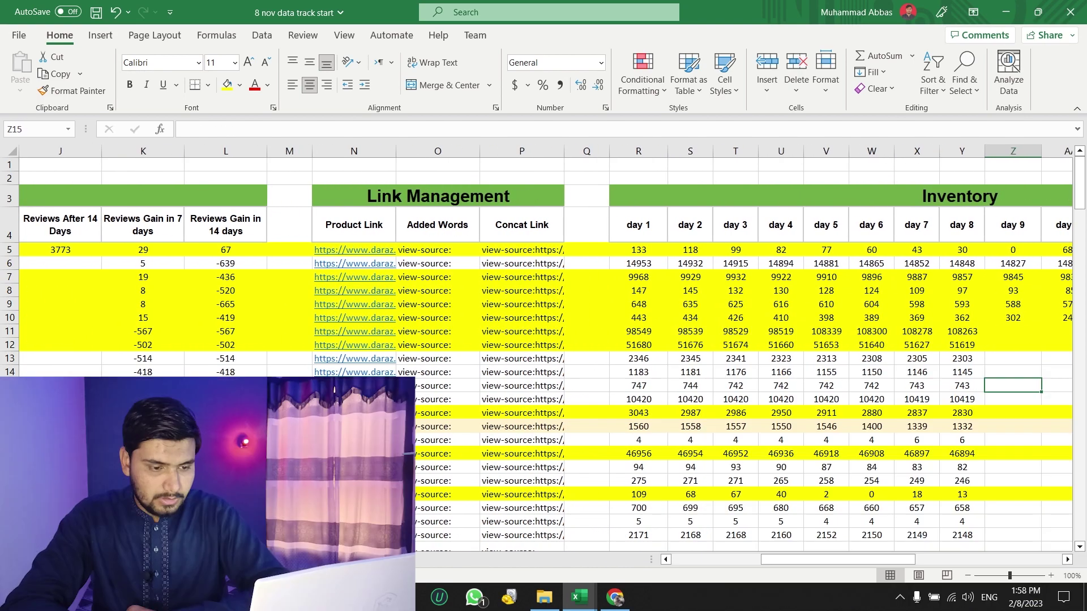
{"action": "key", "text": "Left"}
{"action": "key", "text": "Left"}
{"action": "key", "text": "Left"}
{"action": "key", "text": "Left"}
{"action": "key", "text": "Left"}
{"action": "key", "text": "Left"}
{"action": "key", "text": "Left"}
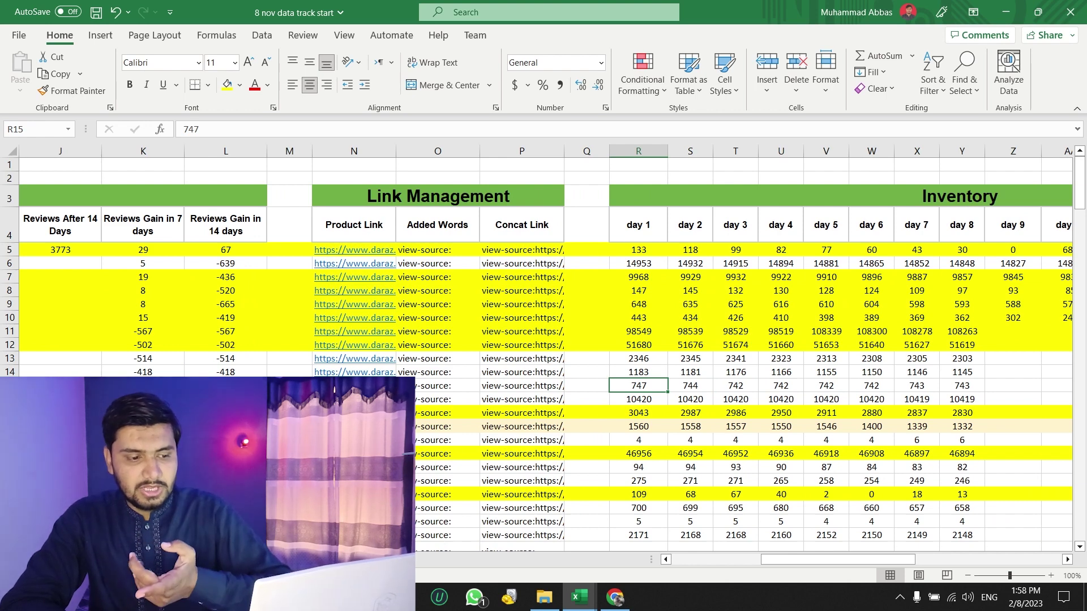
{"action": "key", "text": "Right"}
{"action": "key", "text": "Right"}
{"action": "key", "text": "Right"}
{"action": "key", "text": "Right"}
{"action": "key", "text": "Right"}
{"action": "key", "text": "Right"}
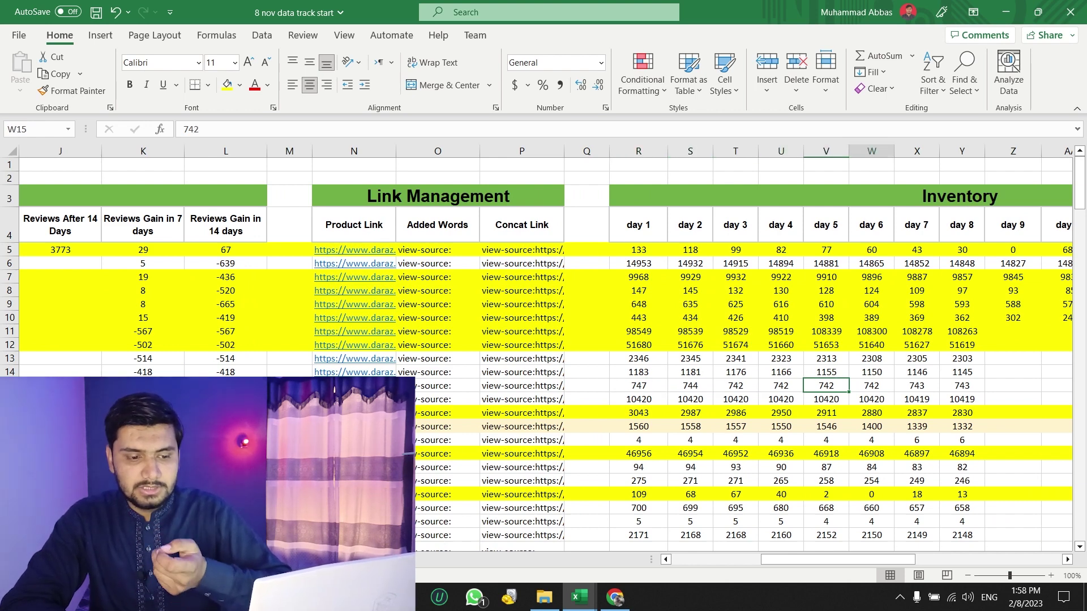
{"action": "key", "text": "Right"}
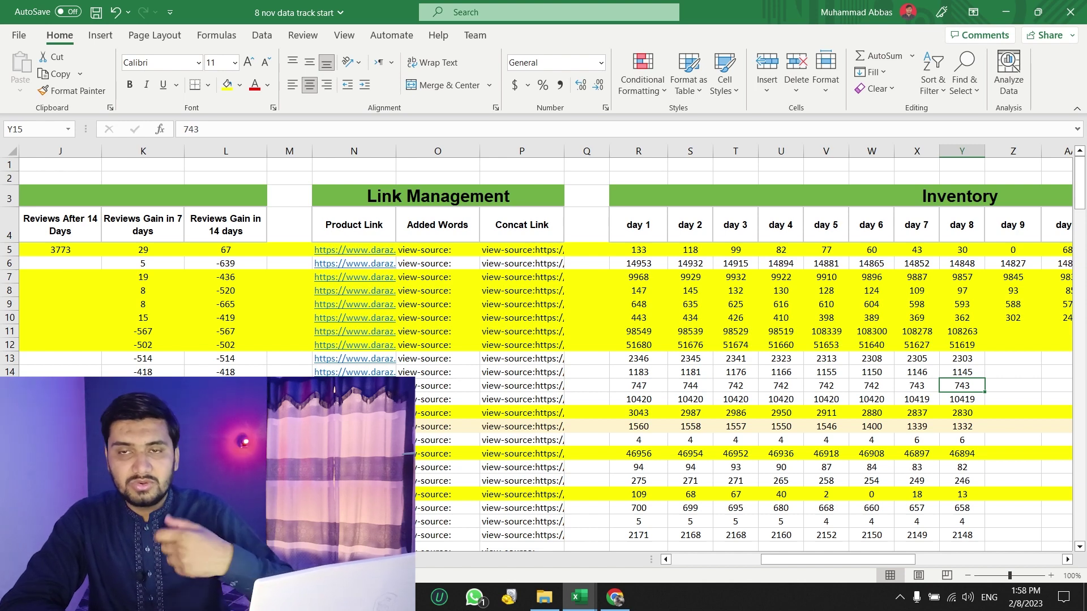
Examine the daily sales and the 7-day average in row 15 against the neighbouring products
{"action": "key", "text": "Right"}
{"action": "key", "text": "Right"}
{"action": "key", "text": "Right"}
{"action": "key", "text": "Right"}
{"action": "key", "text": "Right"}
{"action": "key", "text": "Right"}
{"action": "key", "text": "Right"}
{"action": "key", "text": "Right"}
{"action": "key", "text": "Right"}
{"action": "key", "text": "Right"}
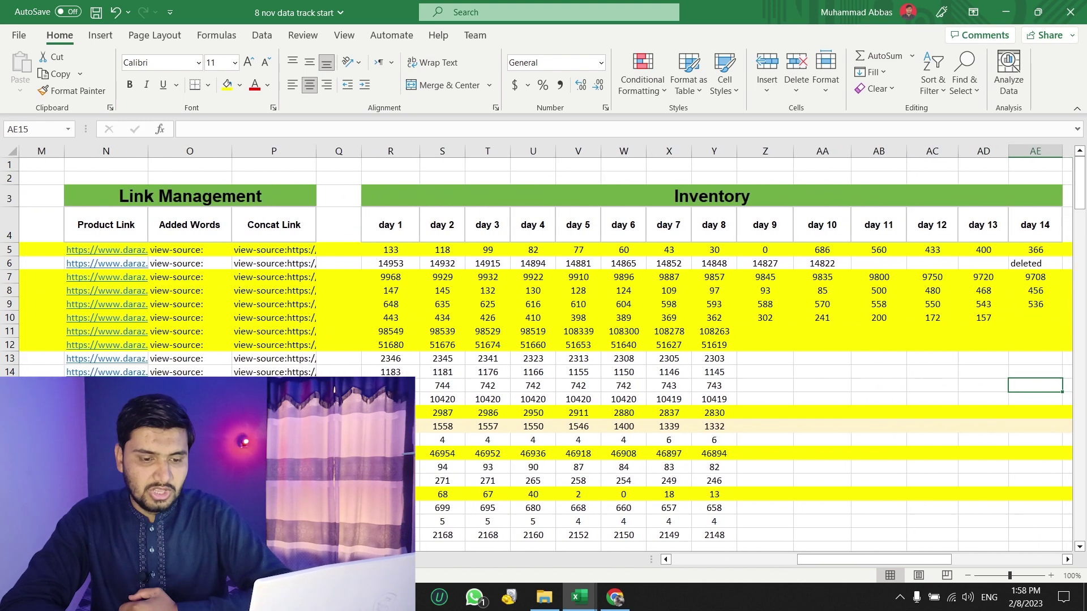
{"action": "key", "text": "Right"}
{"action": "key", "text": "Right"}
{"action": "key", "text": "Right"}
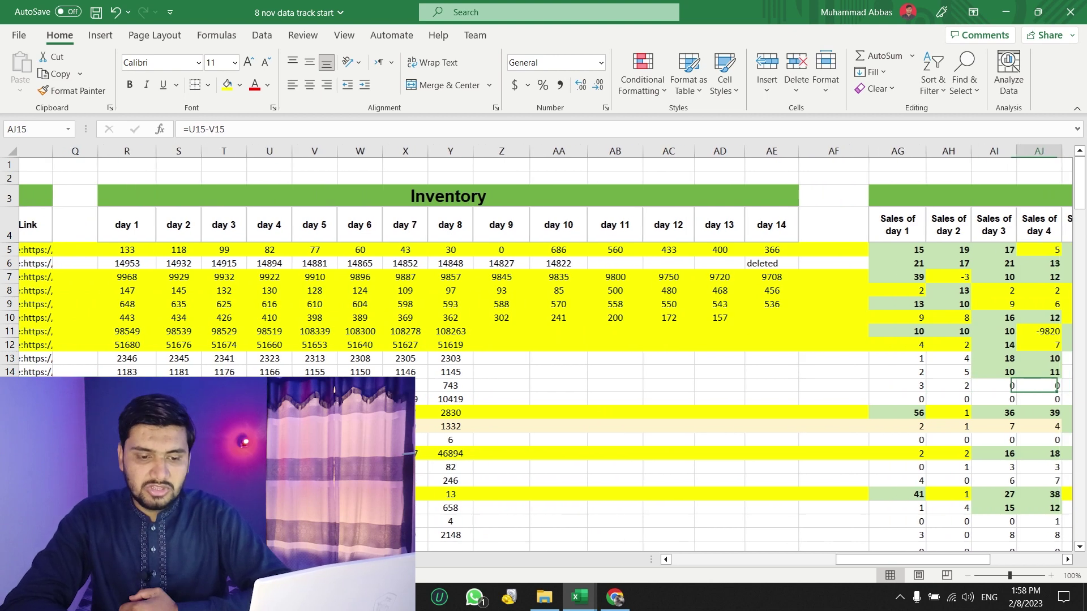
{"action": "key", "text": "Right"}
{"action": "key", "text": "Right"}
{"action": "key", "text": "Right"}
{"action": "key", "text": "Right"}
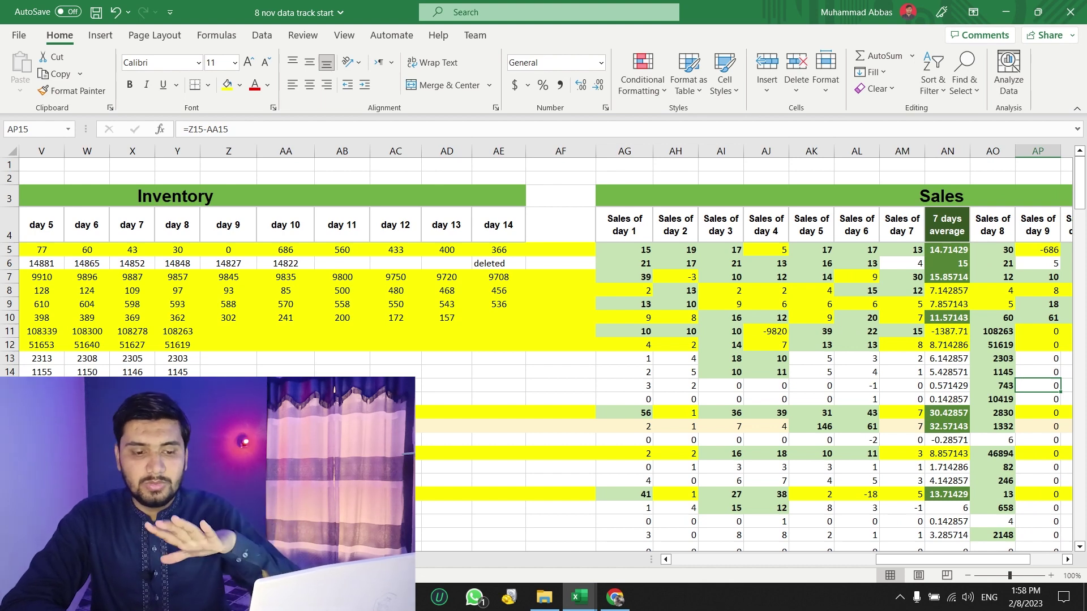
{"action": "key", "text": "Left"}
{"action": "key", "text": "Left"}
{"action": "key", "text": "Left"}
{"action": "key", "text": "Left"}
{"action": "key", "text": "Left"}
{"action": "key", "text": "Left"}
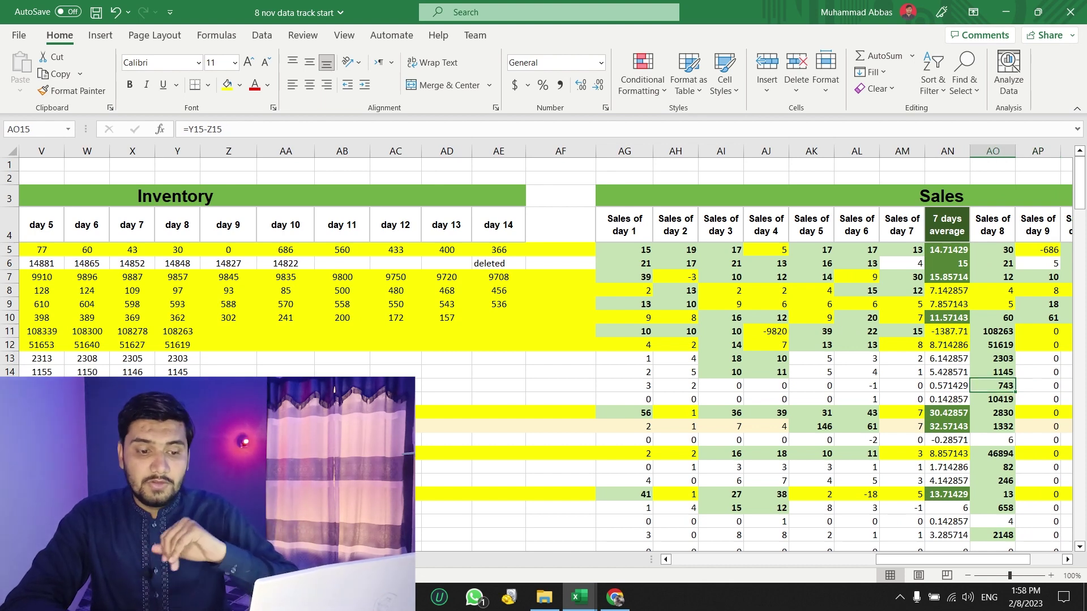
{"action": "key", "text": "Left"}
{"action": "key", "text": "Left"}
{"action": "key", "text": "Left"}
{"action": "key", "text": "Left"}
{"action": "key", "text": "Left"}
{"action": "key", "text": "Left"}
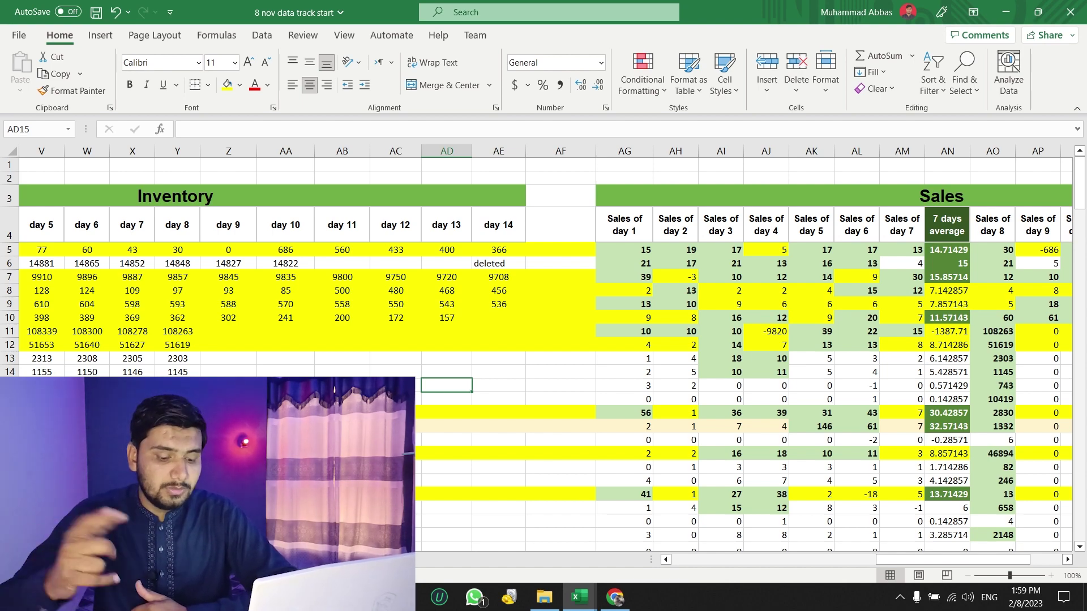
Check the name and sale price of the i12 tws Bluetooth Twins in row 7 and copy its product link from N7
{"action": "key", "text": "Left"}
{"action": "key", "text": "Left"}
{"action": "key", "text": "Left"}
{"action": "key", "text": "Left"}
{"action": "key", "text": "Left"}
{"action": "key", "text": "Left"}
{"action": "key", "text": "Left"}
{"action": "key", "text": "Left"}
{"action": "key", "text": "Left"}
{"action": "key", "text": "Left"}
{"action": "key", "text": "Left"}
{"action": "key", "text": "Left"}
{"action": "key", "text": "Left"}
{"action": "key", "text": "Left"}
{"action": "key", "text": "Left"}
{"action": "key", "text": "Left"}
{"action": "key", "text": "Left"}
{"action": "key", "text": "Left"}
{"action": "key", "text": "Left"}
{"action": "key", "text": "Left"}
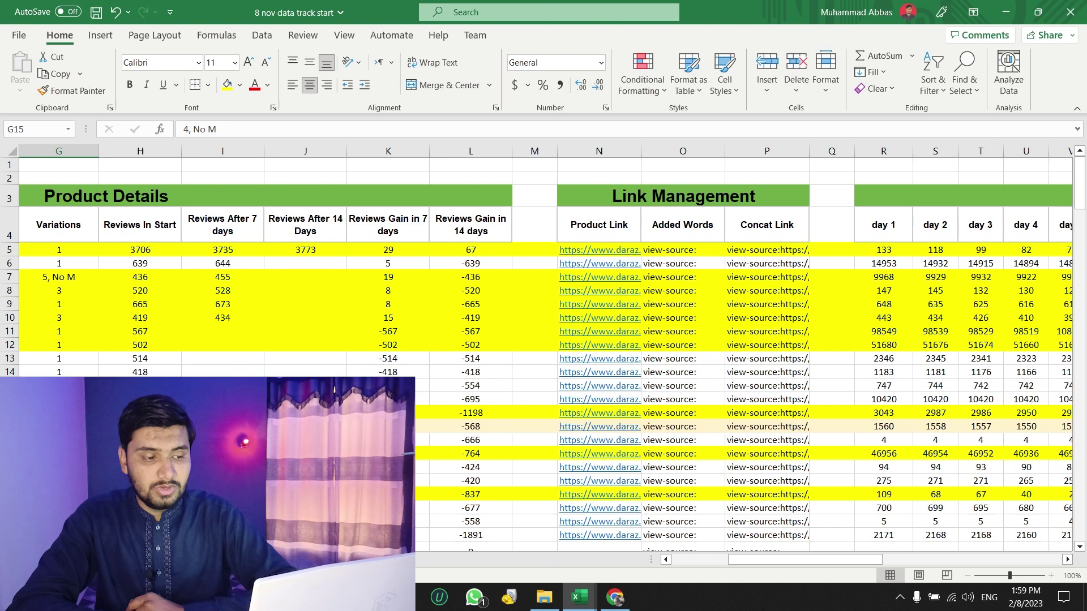
{"action": "key", "text": "Left"}
{"action": "key", "text": "Left"}
{"action": "key", "text": "Left"}
{"action": "key", "text": "Left"}
{"action": "key", "text": "Left"}
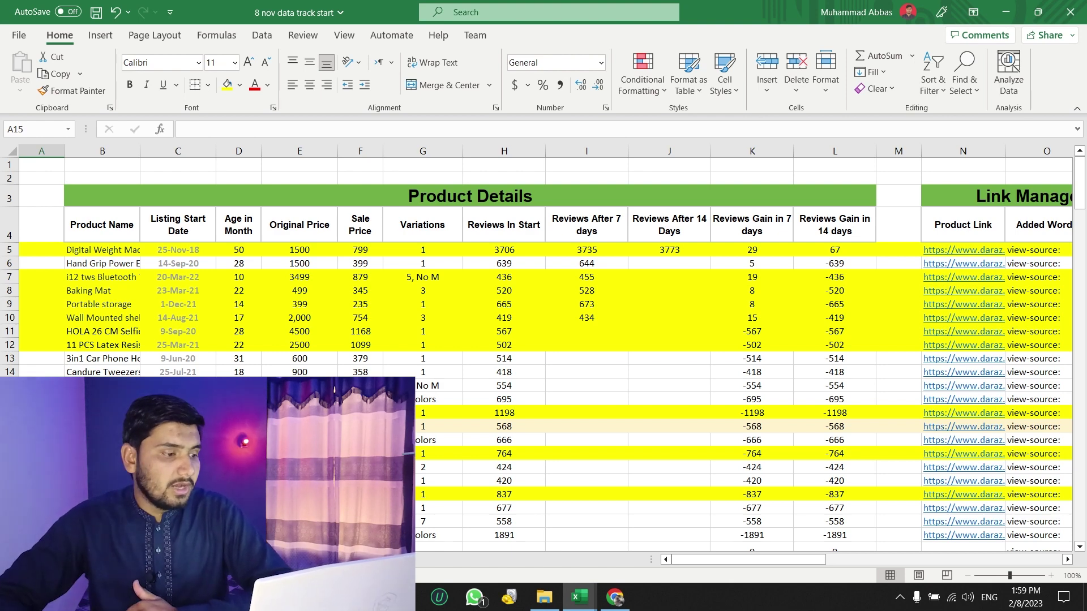
{"action": "left_click", "coordinate": [69, 276]}
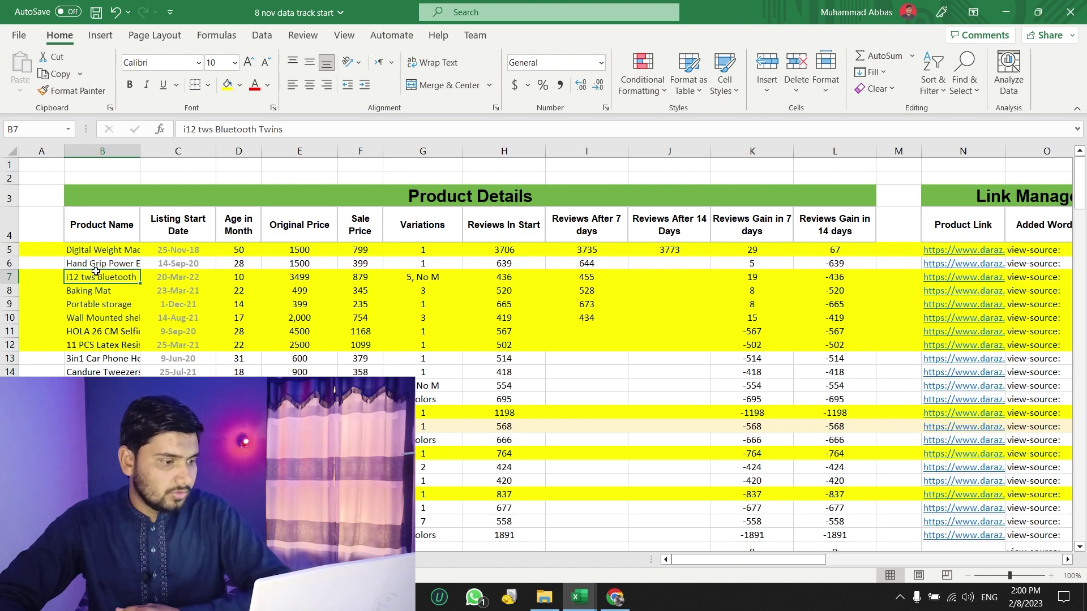
{"action": "left_click", "coordinate": [353, 277]}
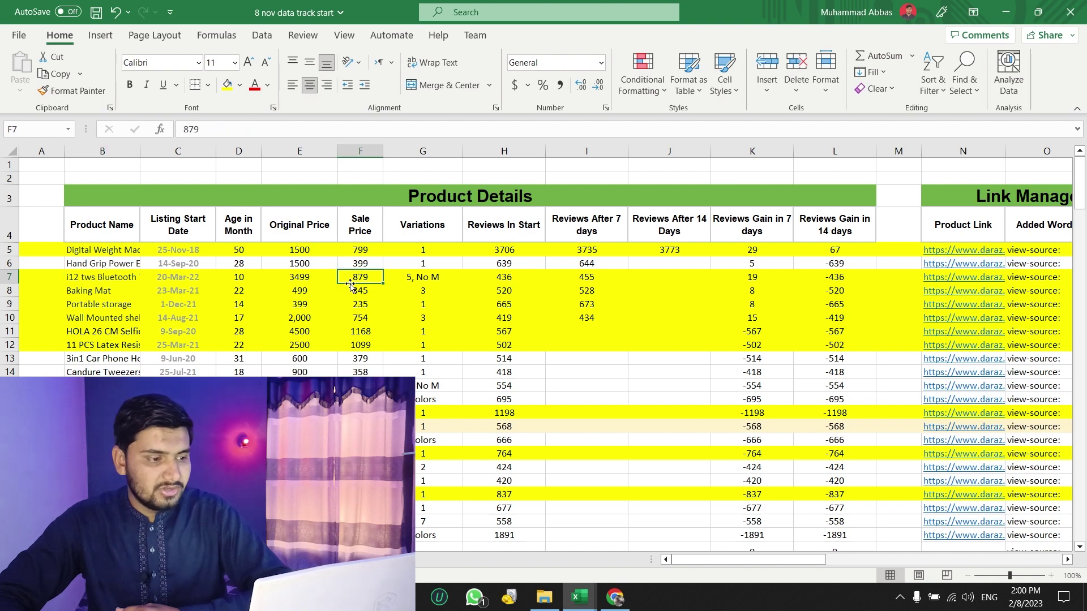
{"action": "left_click", "coordinate": [950, 276], "text": "ctrl"}
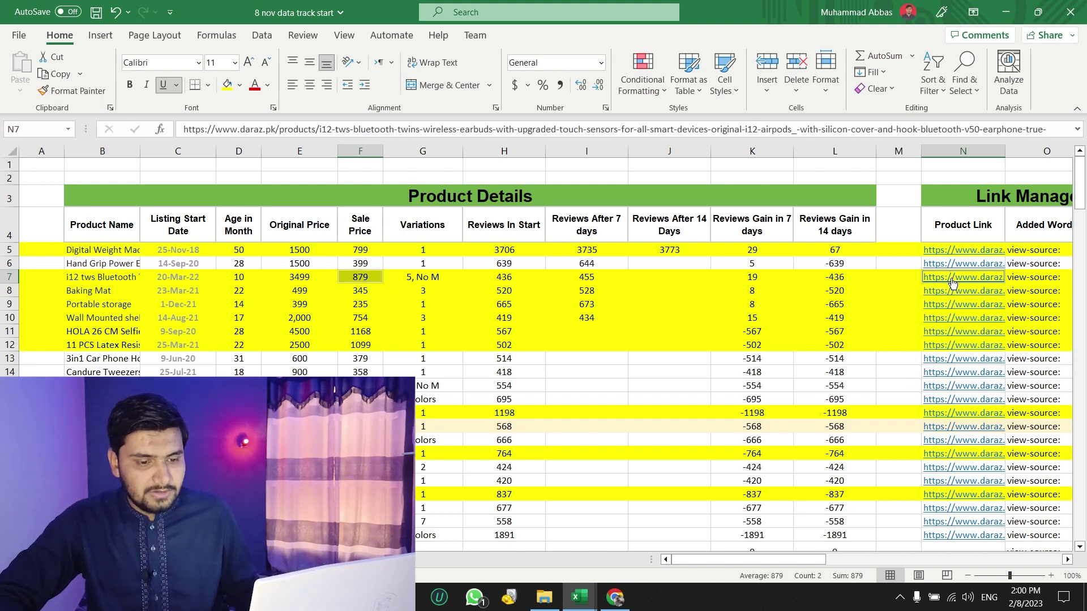
{"action": "left_click", "coordinate": [956, 279]}
{"action": "key", "text": "ctrl+c"}
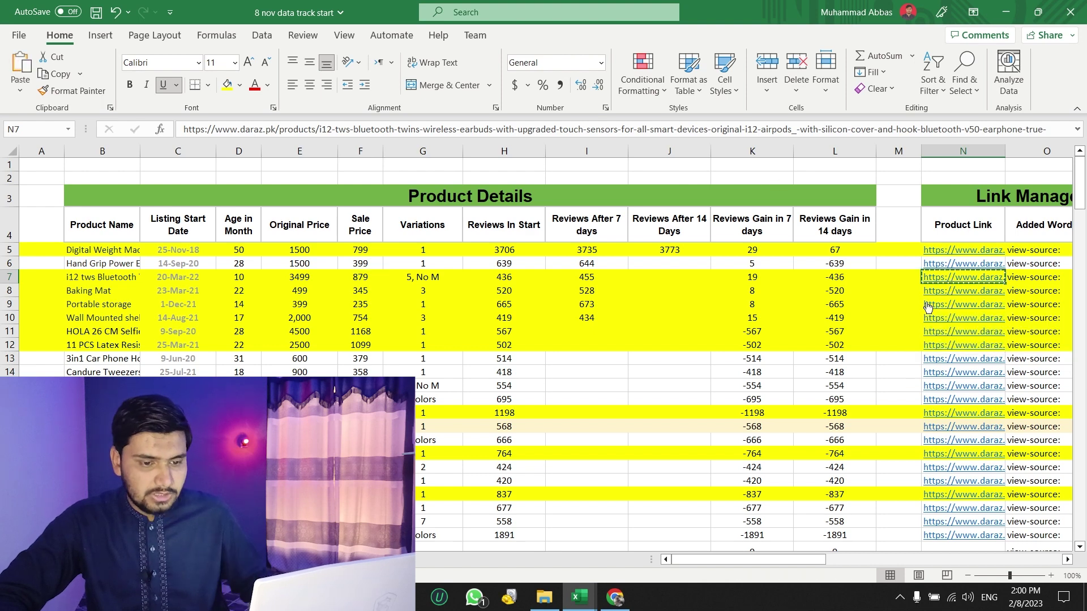
Open the copied i12 tws Bluetooth Twins product link in Chrome and check the product's availability on Daraz
{"action": "key", "text": "alt+Tab"}
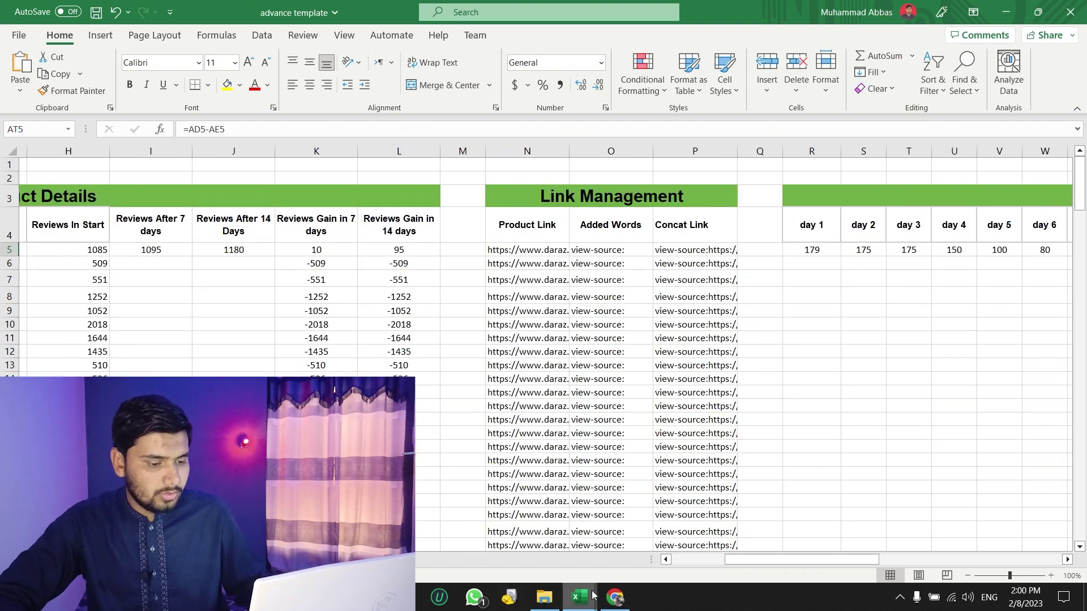
{"action": "key", "text": "alt+Tab"}
{"action": "left_click", "coordinate": [190, 11]}
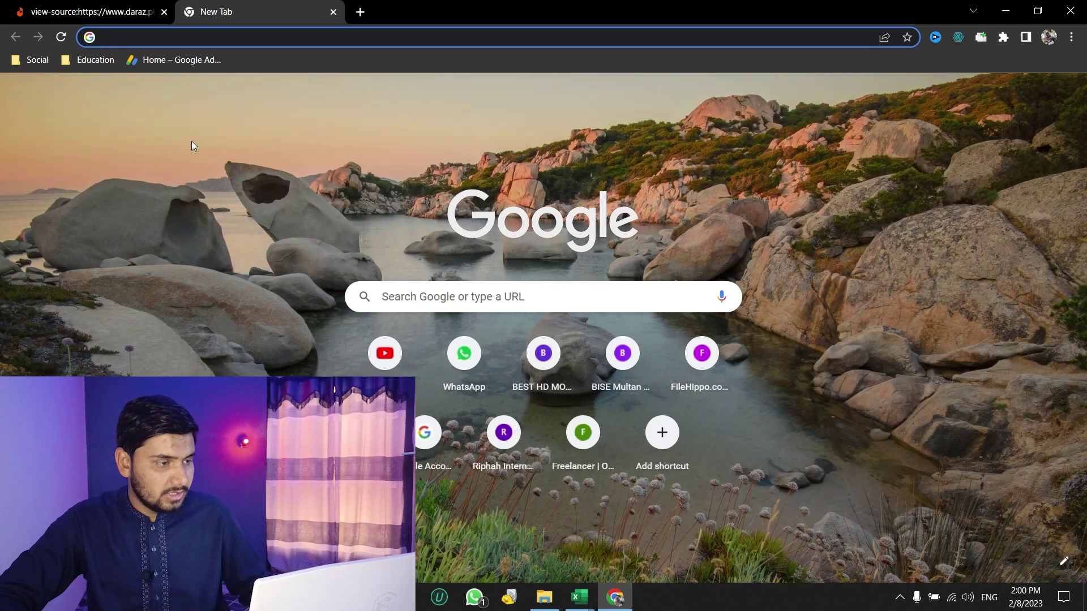
{"action": "key", "text": "ctrl+v"}
{"action": "key", "text": "Return"}
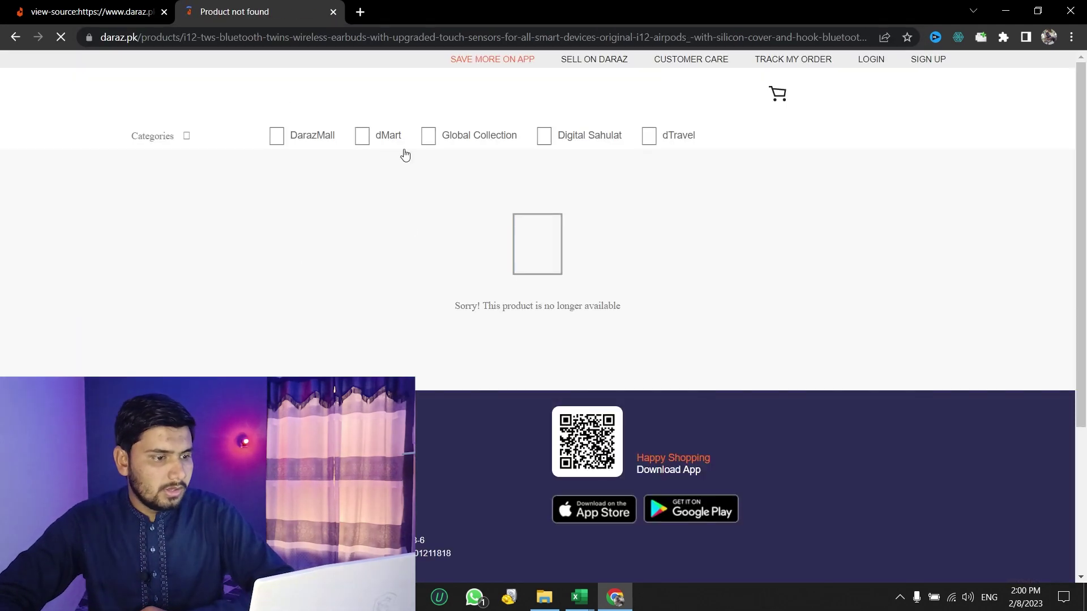
{"action": "left_click_drag", "start_coordinate": [483, 305], "coordinate": [627, 305]}
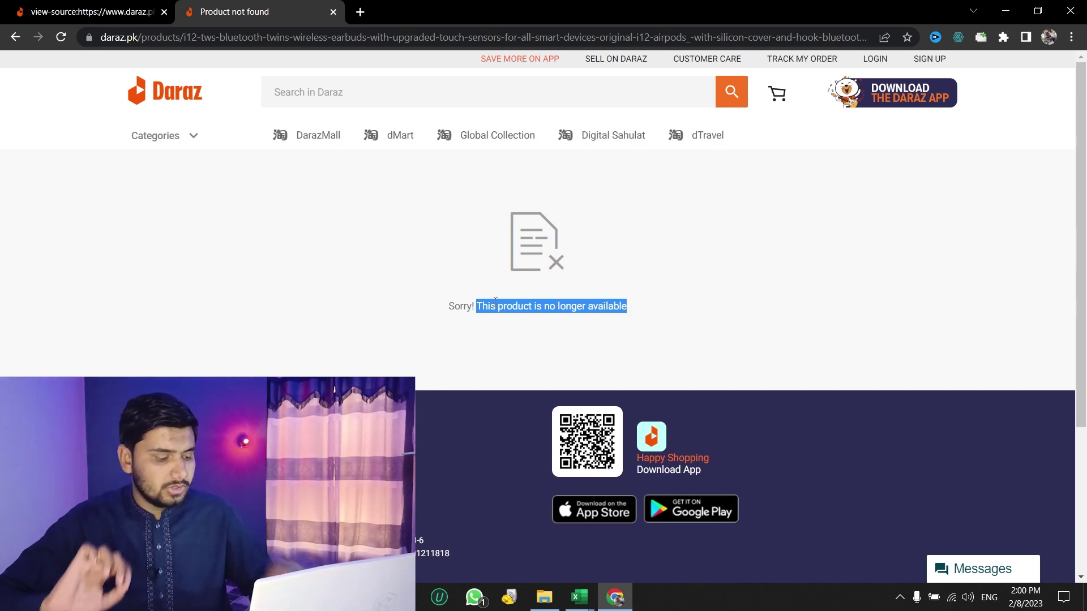
{"action": "key", "text": "alt+Tab"}
{"action": "key", "text": "alt+Tab"}
{"action": "left_click_drag", "start_coordinate": [463, 307], "coordinate": [607, 316]}
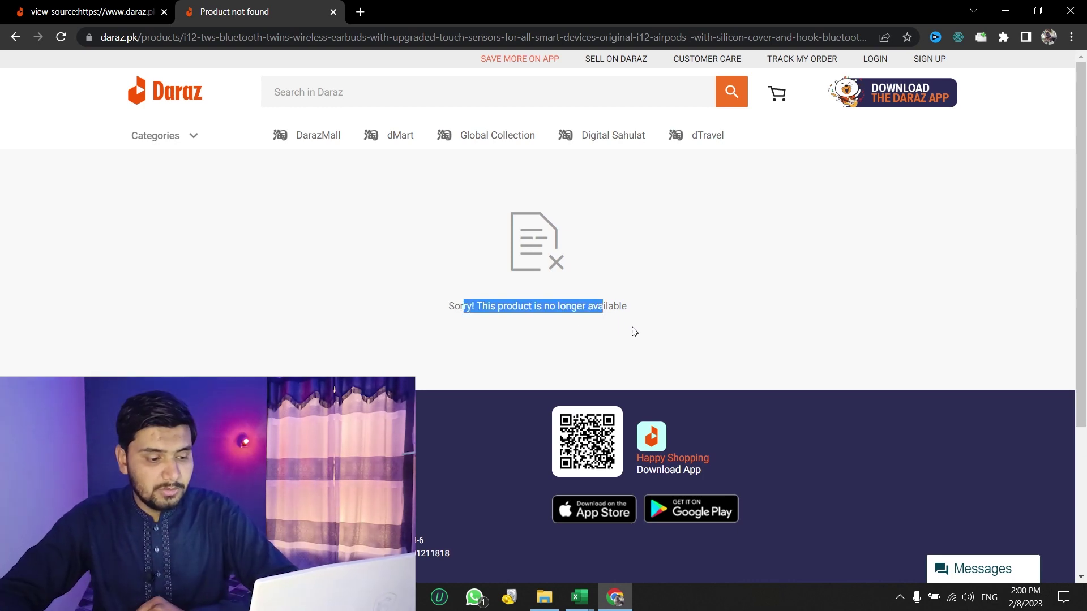
Copy the Baking Mat product link from N8 of the 8 nov data track start workbook and open it in Chrome
{"action": "left_click", "coordinate": [578, 597]}
{"action": "left_click", "coordinate": [636, 549]}
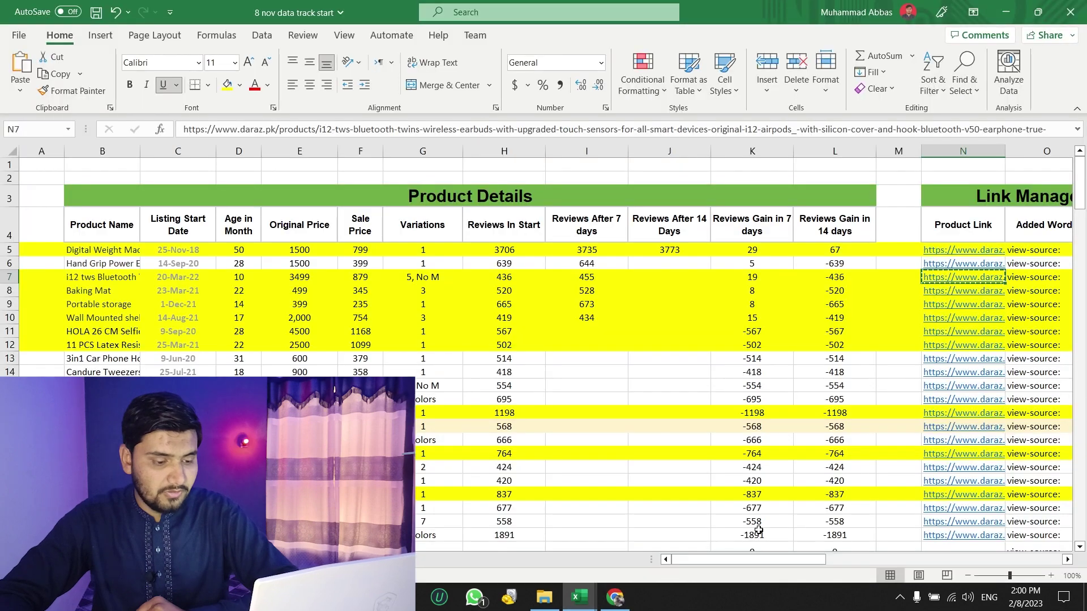
{"action": "left_click", "coordinate": [899, 291]}
{"action": "key", "text": "Right"}
{"action": "key", "text": "alt+Tab"}
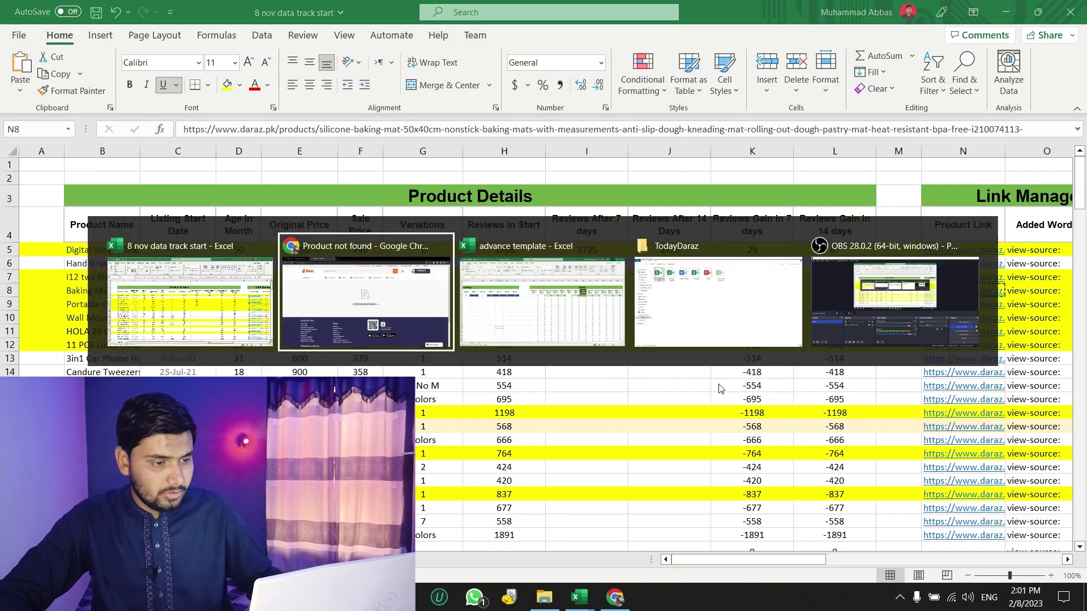
{"action": "left_click", "coordinate": [319, 37]}
{"action": "key", "text": "ctrl+v"}
{"action": "key", "text": "Return"}
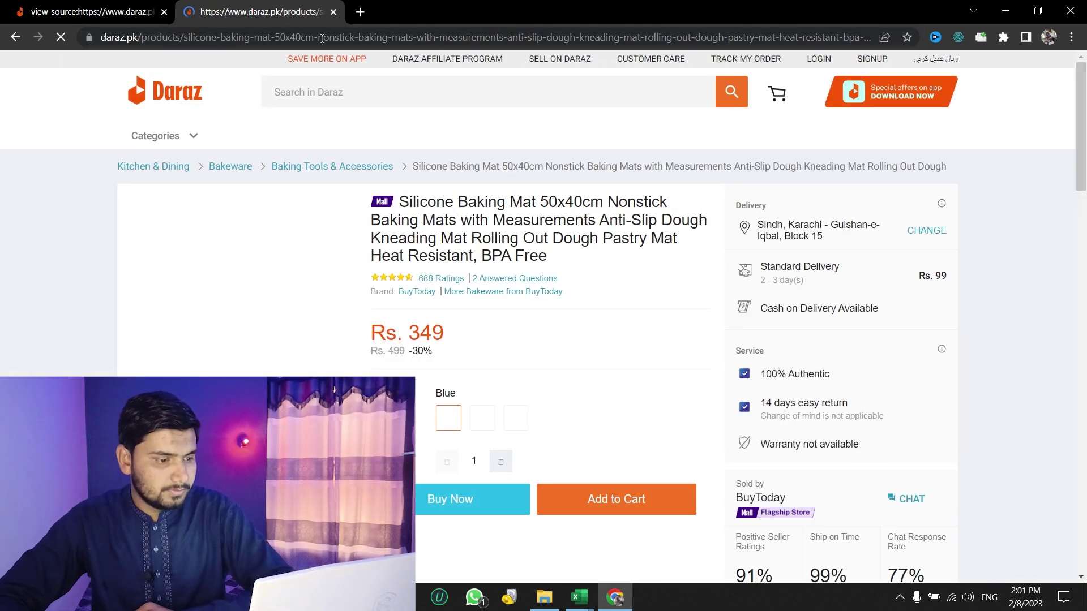
Check the title and sale price of the silicone baking mat on its Daraz page
{"action": "left_click_drag", "start_coordinate": [445, 202], "coordinate": [605, 233]}
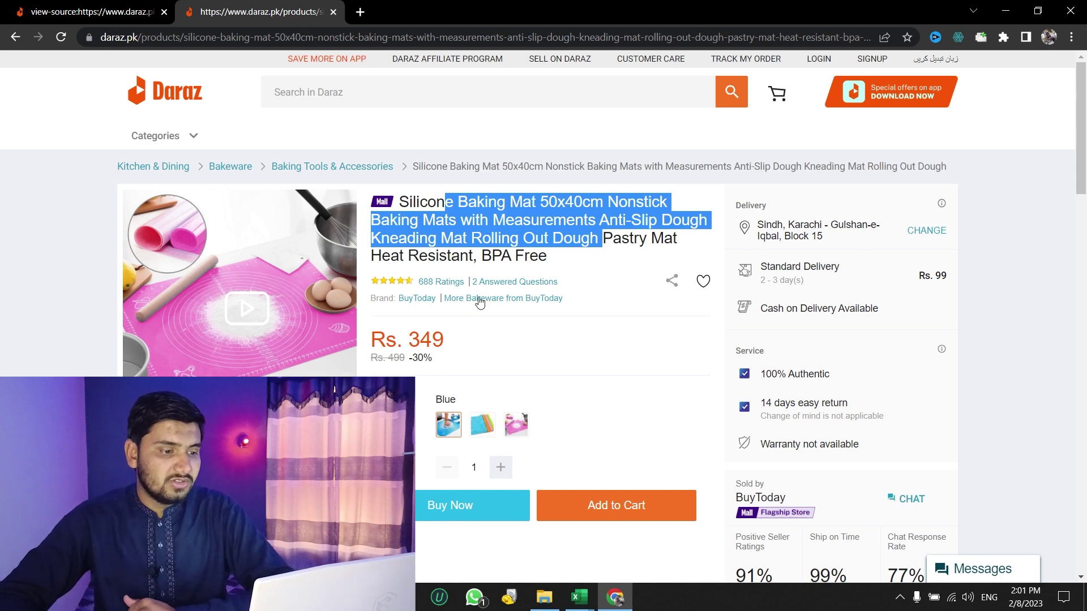
{"action": "left_click_drag", "start_coordinate": [410, 342], "coordinate": [444, 340]}
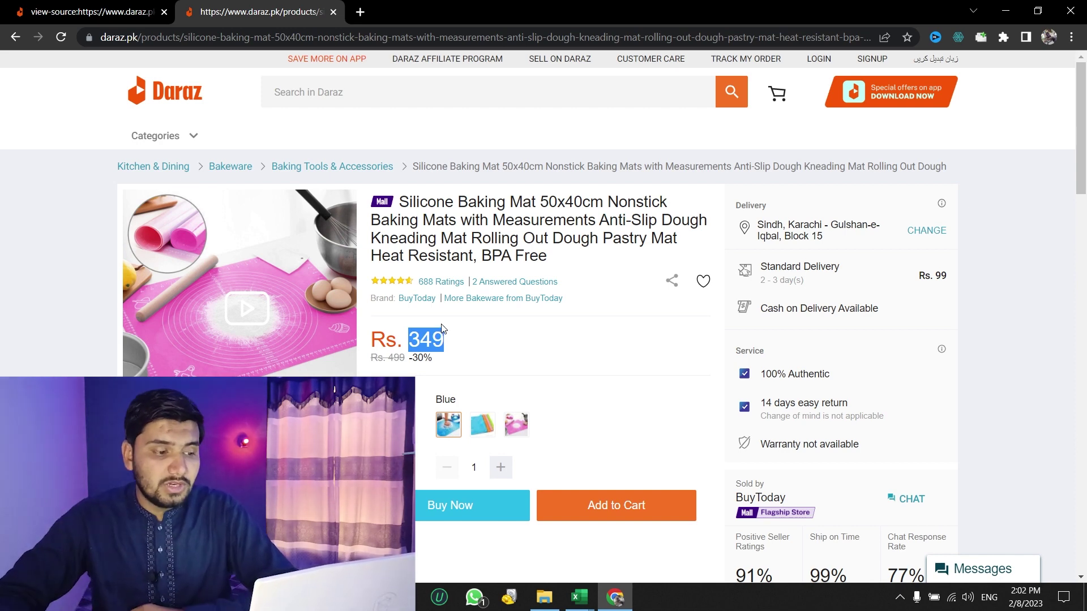
{"action": "left_click", "coordinate": [446, 341]}
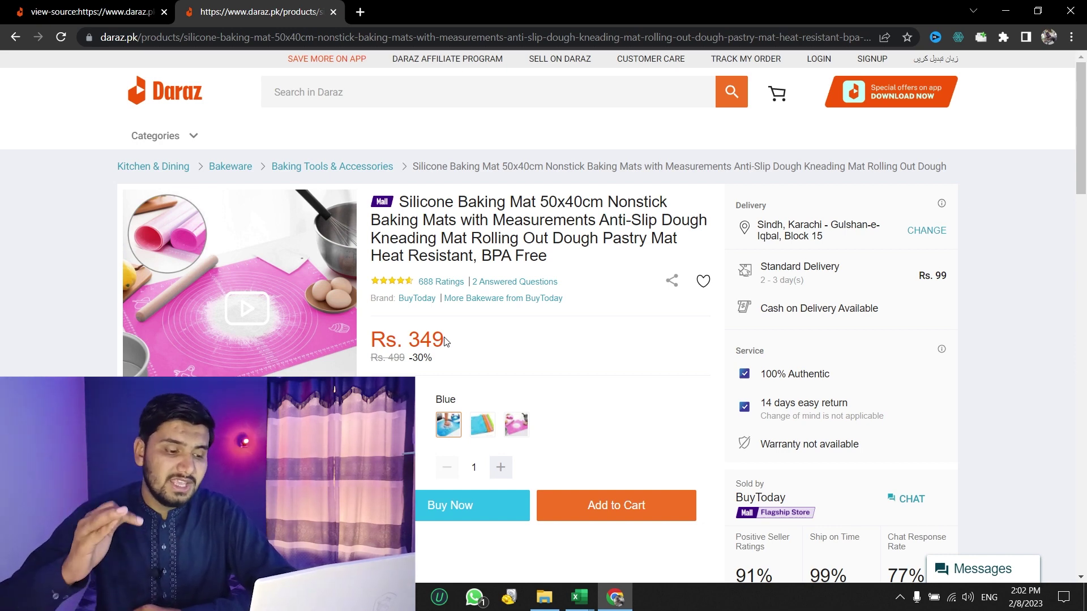
Open the Important Links document from the TodayDaraz folder and copy the link under Daraz Commission Link
{"action": "left_click", "coordinate": [544, 597]}
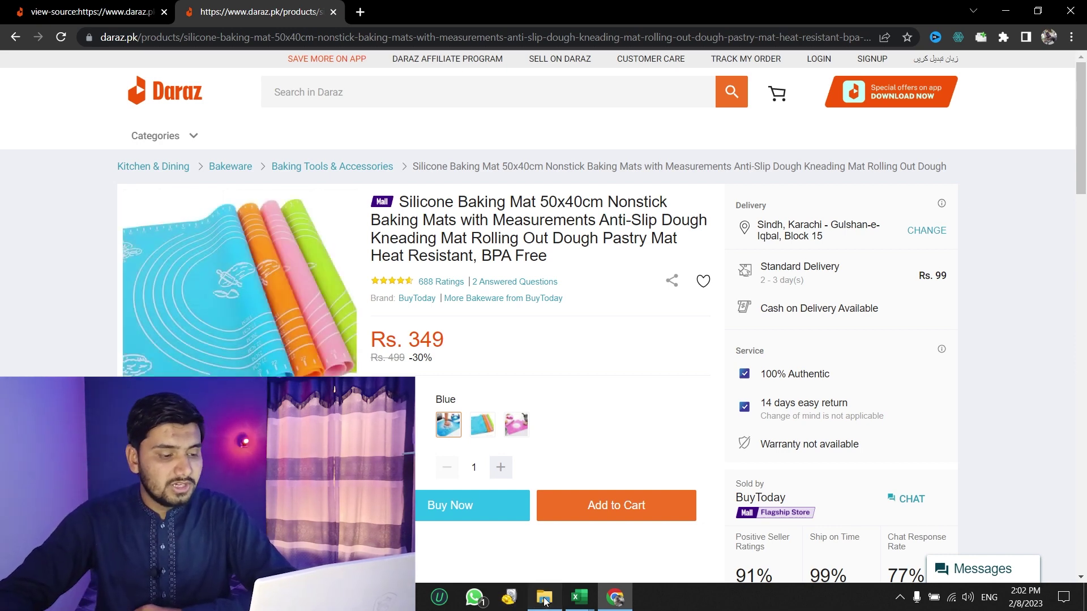
{"action": "right_click", "coordinate": [299, 248]}
{"action": "left_click", "coordinate": [324, 296]}
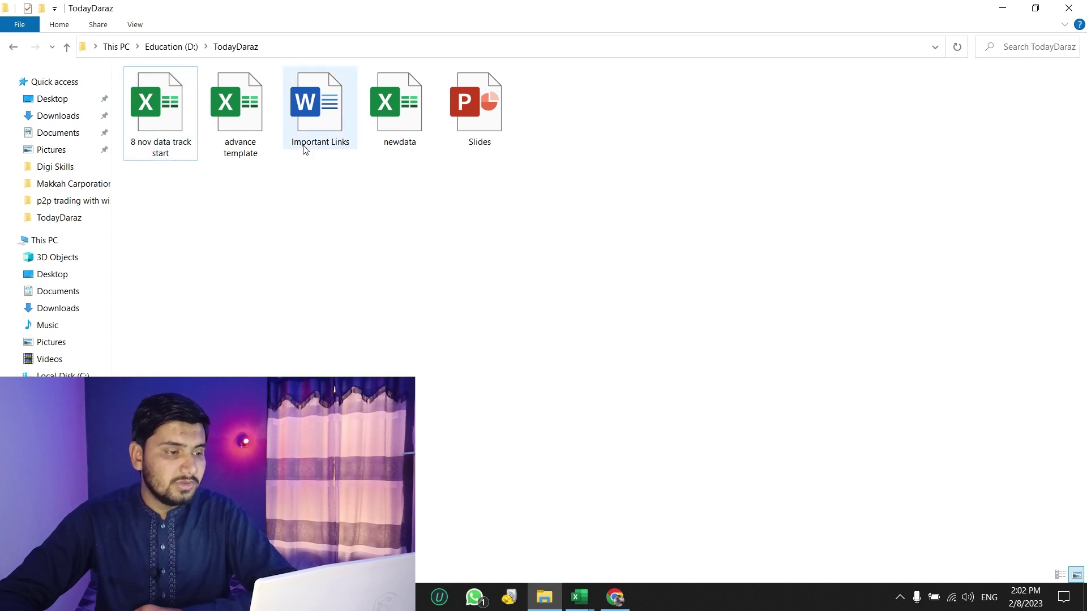
{"action": "double_click", "coordinate": [310, 137]}
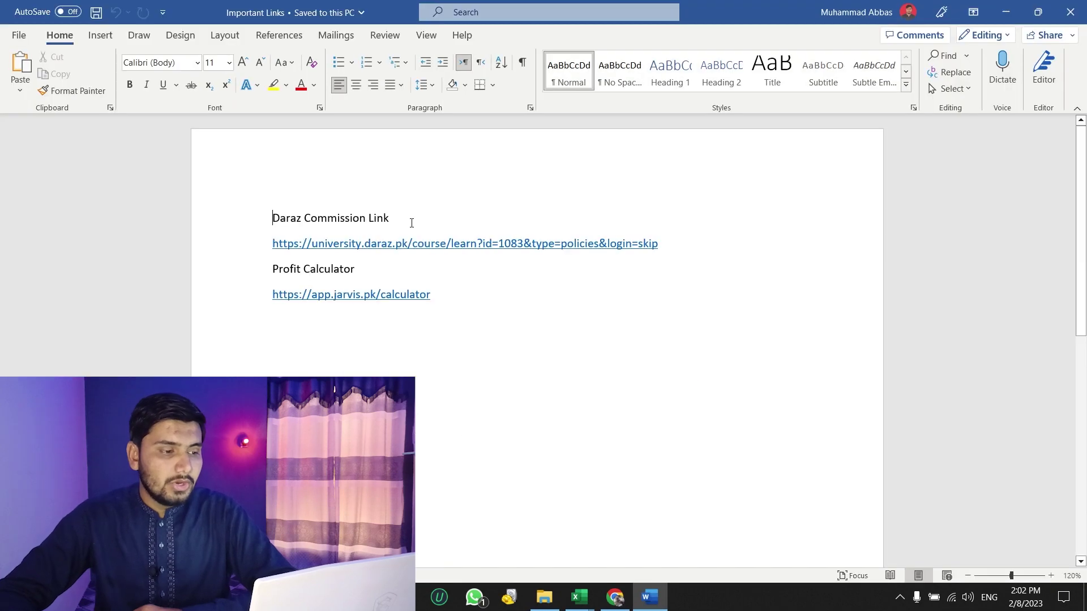
{"action": "left_click_drag", "start_coordinate": [288, 213], "coordinate": [380, 217]}
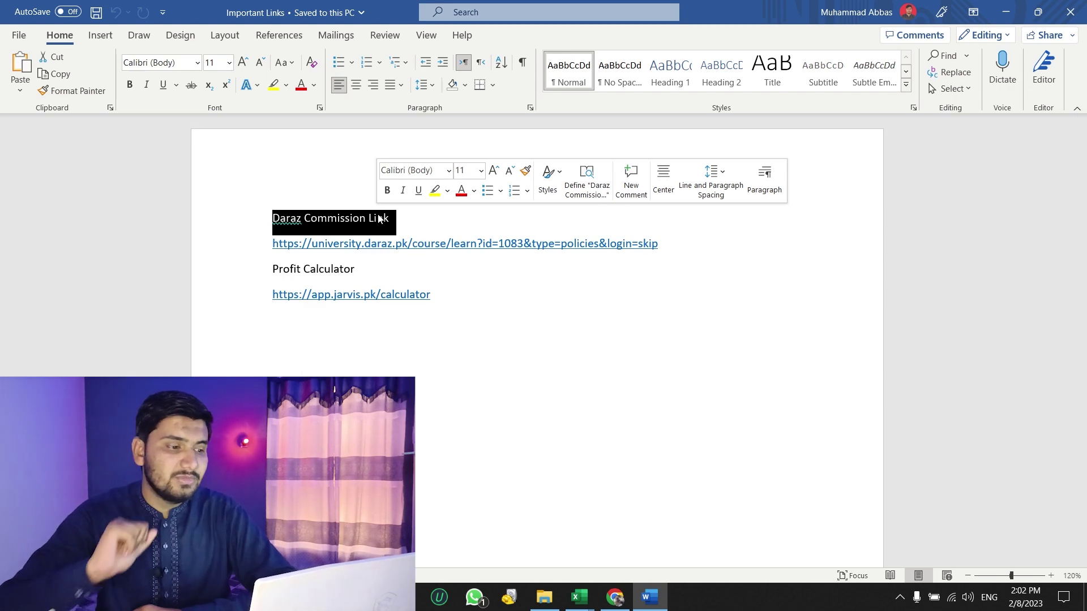
{"action": "left_click_drag", "start_coordinate": [269, 245], "coordinate": [659, 252]}
{"action": "key", "text": "ctrl+c"}
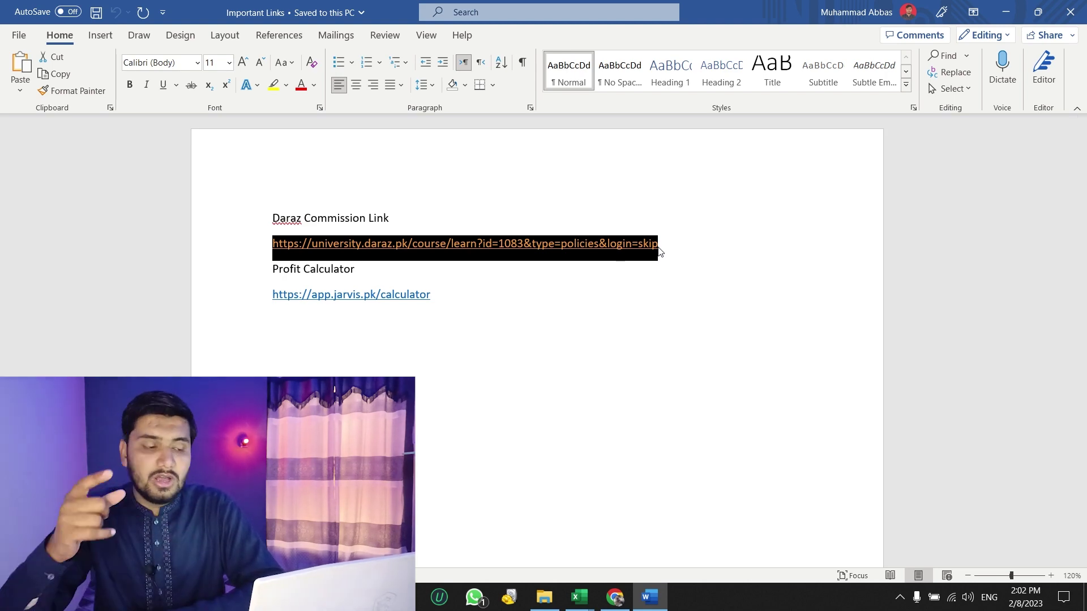
Review the advance template, 8 nov data track start and Slides files in the TodayDaraz folder
{"action": "left_click", "coordinate": [544, 597]}
{"action": "left_click", "coordinate": [239, 149]}
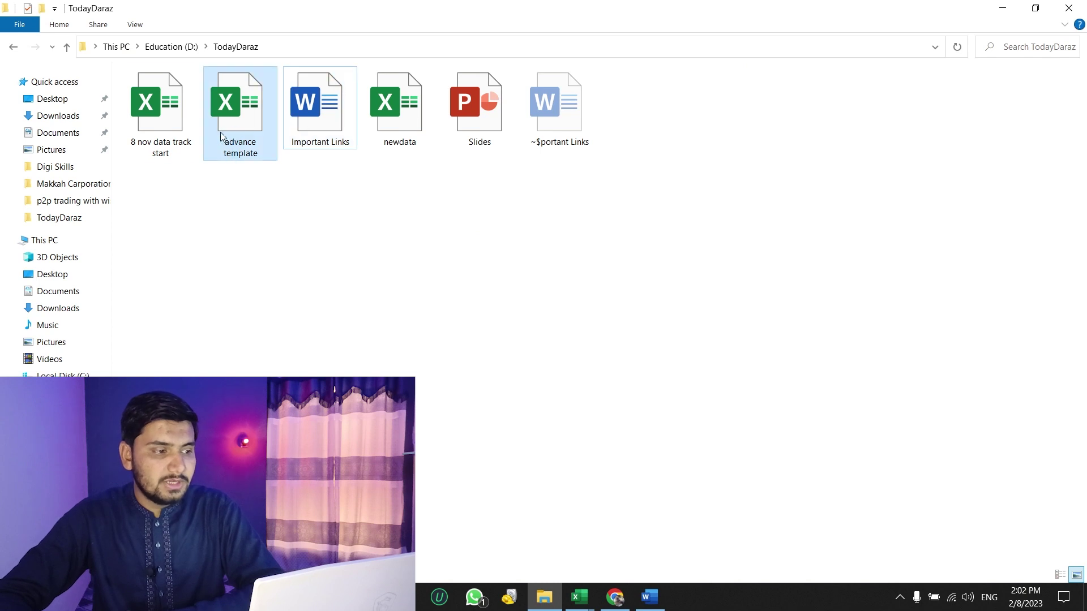
{"action": "left_click", "coordinate": [168, 146]}
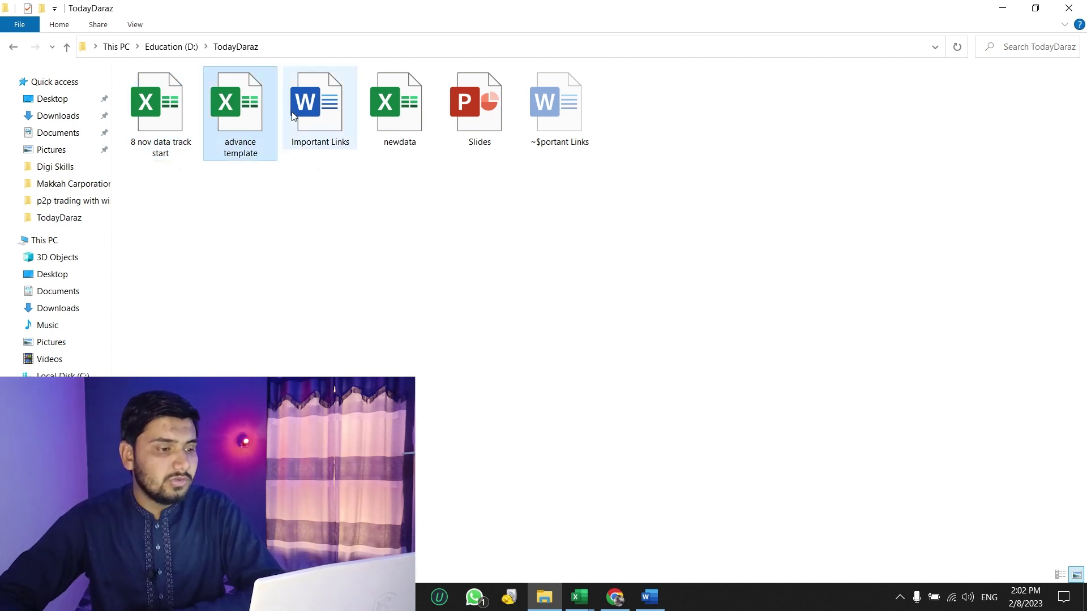
{"action": "left_click", "coordinate": [489, 108]}
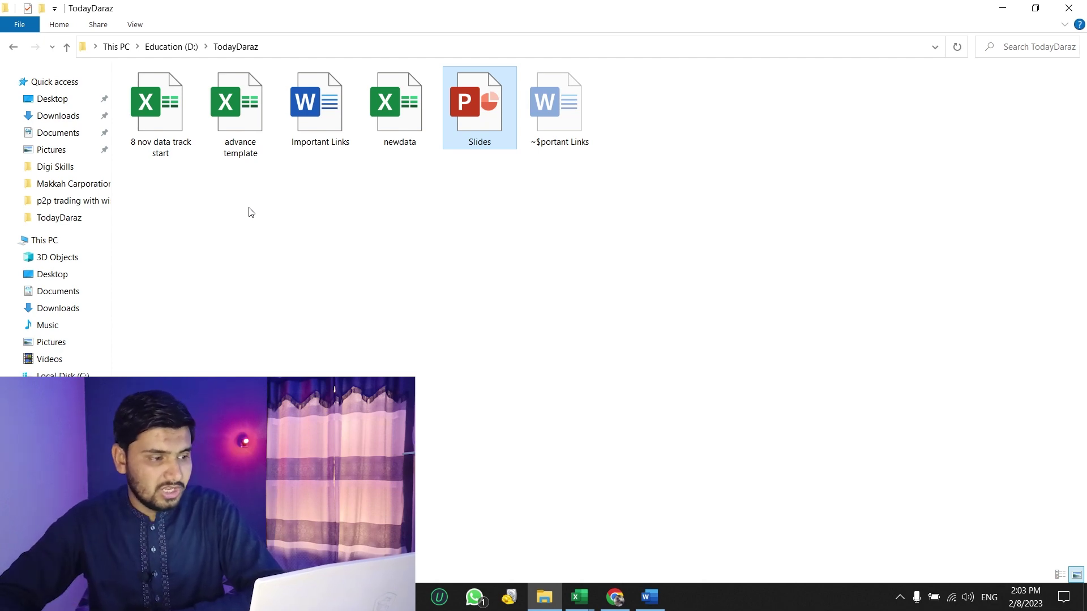
Load the copied Daraz commission link in a new Chrome tab
{"action": "mouse_move", "coordinate": [649, 597]}
{"action": "left_click", "coordinate": [611, 537]}
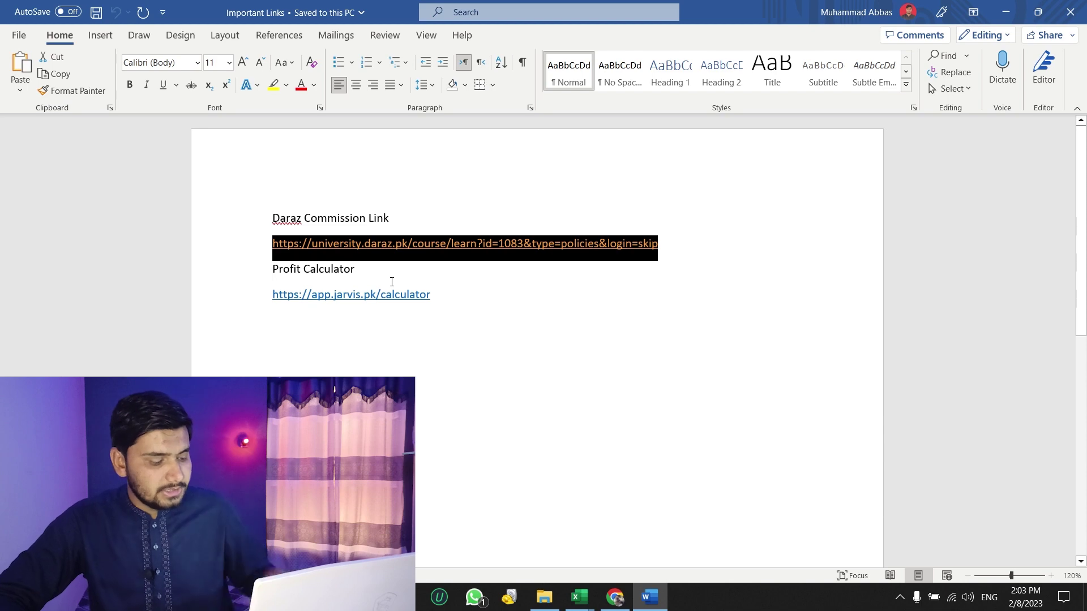
{"action": "left_click", "coordinate": [605, 598]}
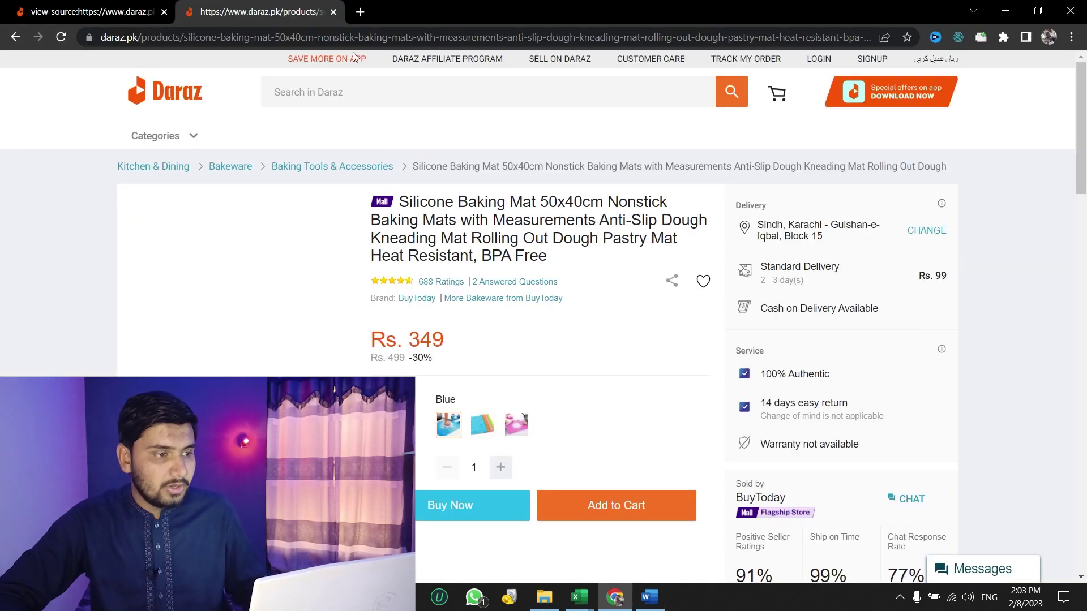
{"action": "left_click", "coordinate": [359, 12]}
{"action": "key", "text": "ctrl+v"}
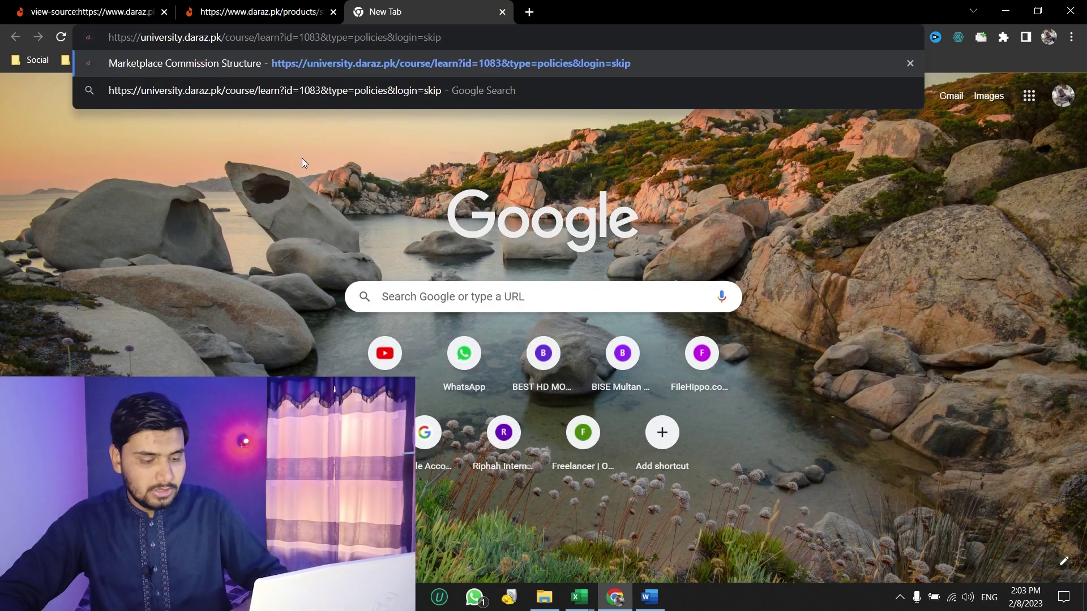
{"action": "key", "text": "Return"}
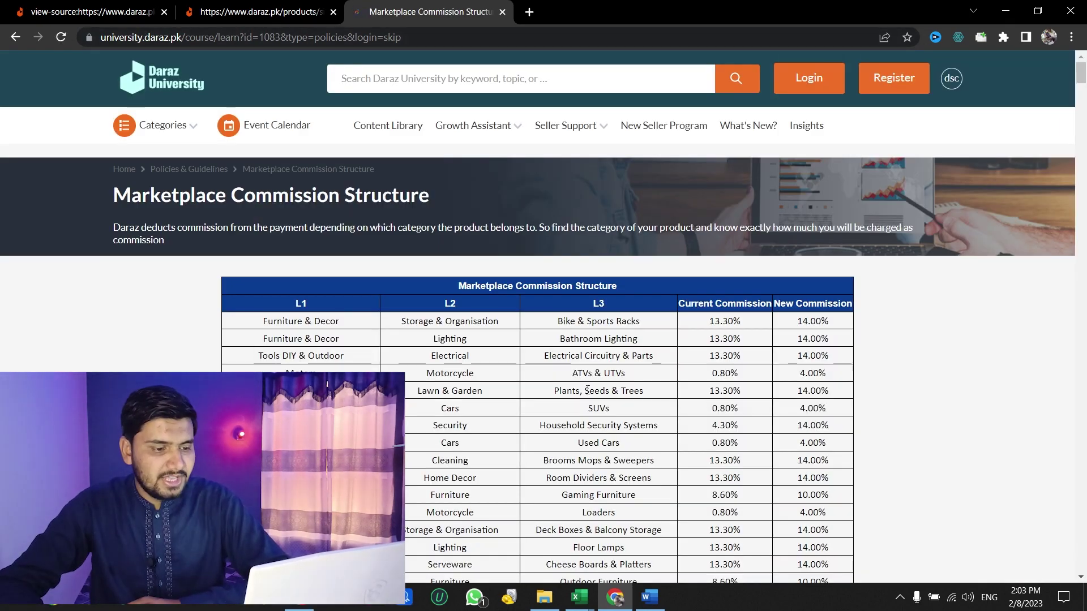
Examine the category levels and commission rates in the Marketplace Commission Structure alongside the baking mat's product page
{"action": "left_click_drag", "start_coordinate": [589, 390], "coordinate": [656, 447]}
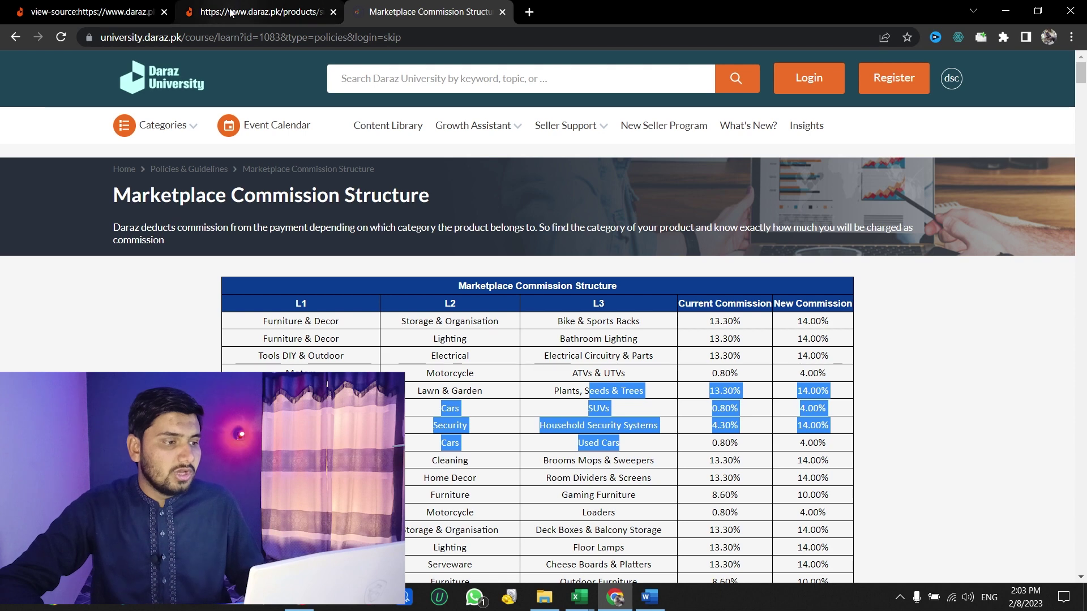
{"action": "left_click", "coordinate": [260, 12]}
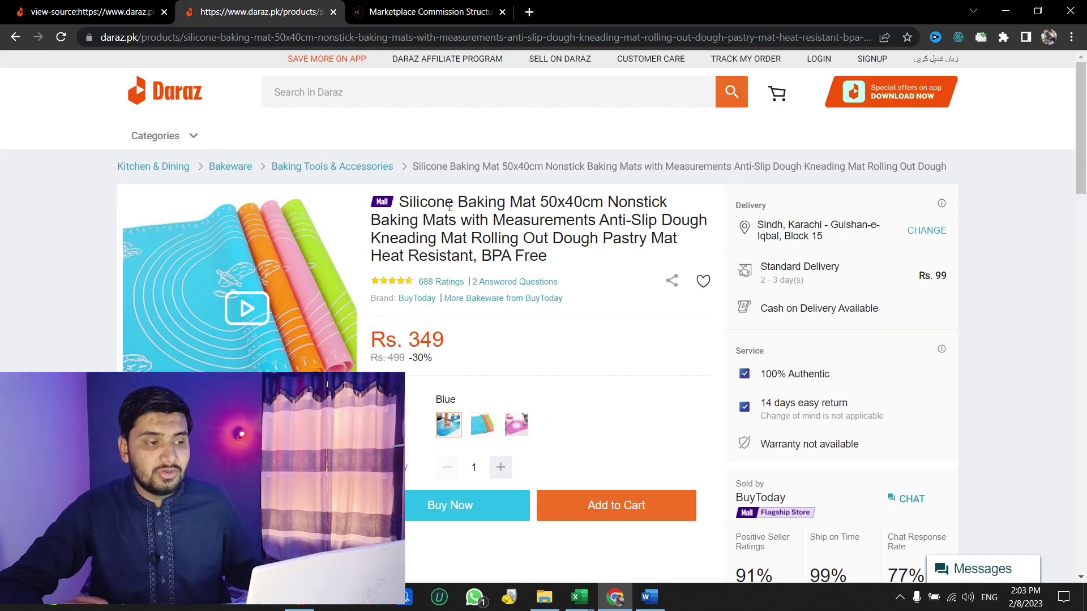
{"action": "left_click", "coordinate": [362, 10]}
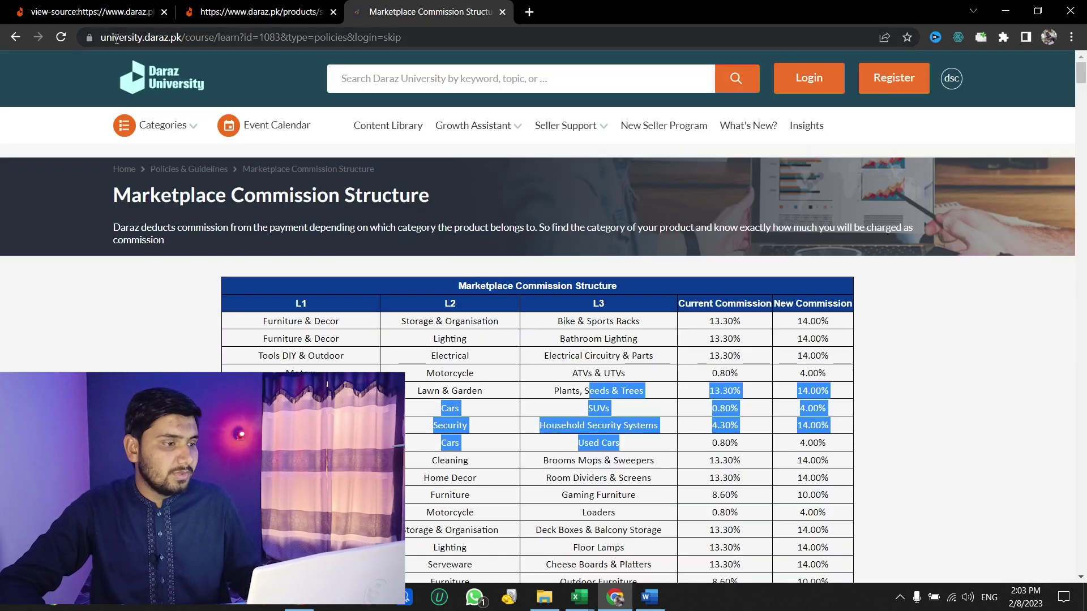
{"action": "left_click", "coordinate": [260, 16]}
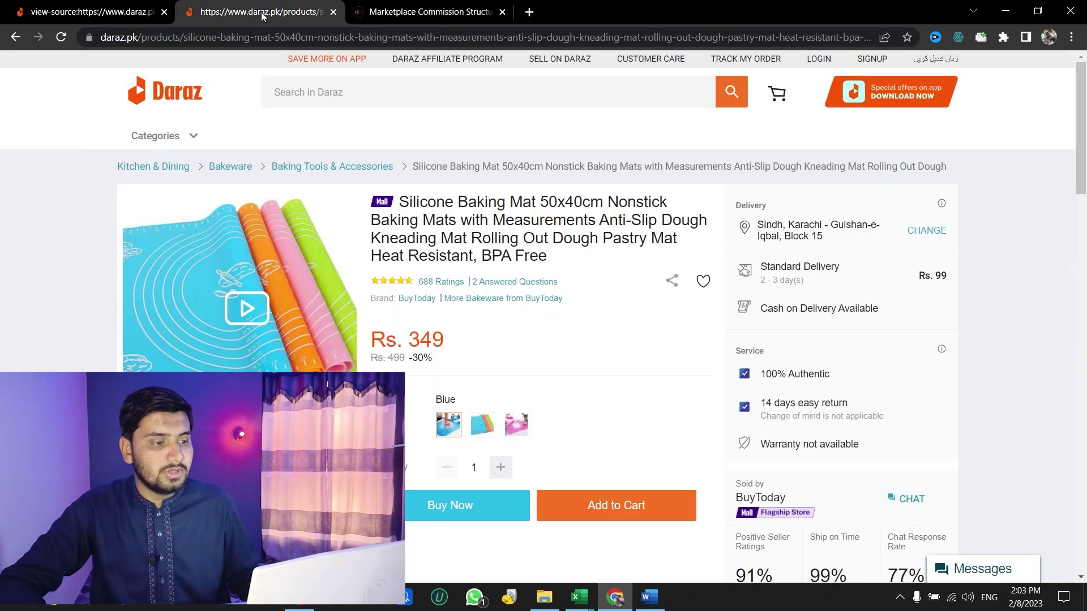
{"action": "left_click", "coordinate": [456, 10]}
{"action": "left_click", "coordinate": [589, 498]}
{"action": "scroll", "coordinate": [588, 498], "scroll_direction": "down", "scroll_amount": 5}
{"action": "left_click_drag", "start_coordinate": [1081, 85], "coordinate": [1086, 42]}
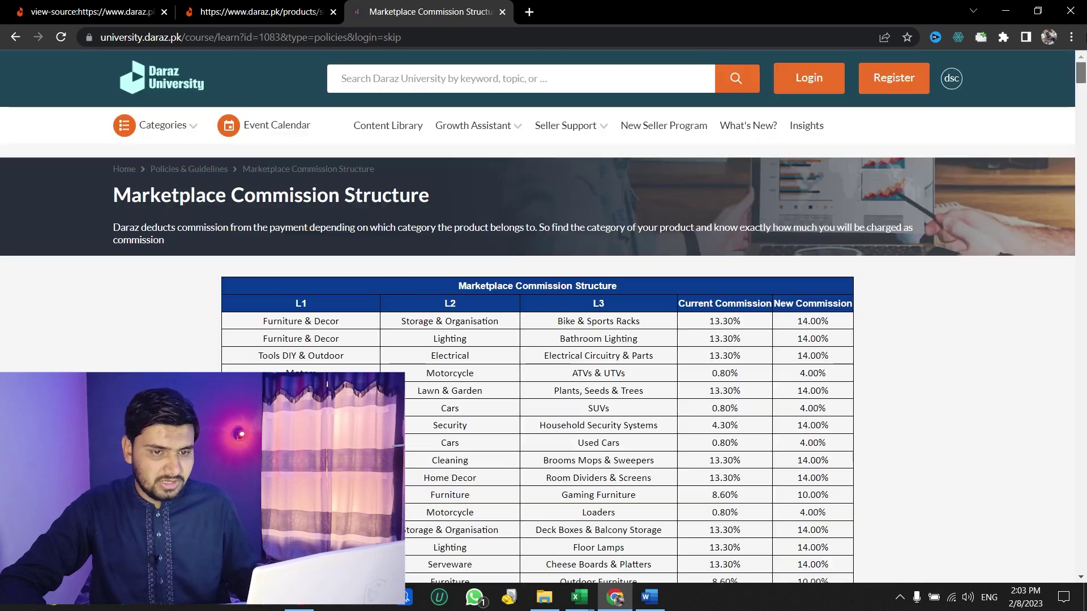
Copy the category Baking Tools & Accessories from the baking mat's breadcrumb and search for it in the Marketplace Commission Structure
{"action": "left_click", "coordinate": [252, 5]}
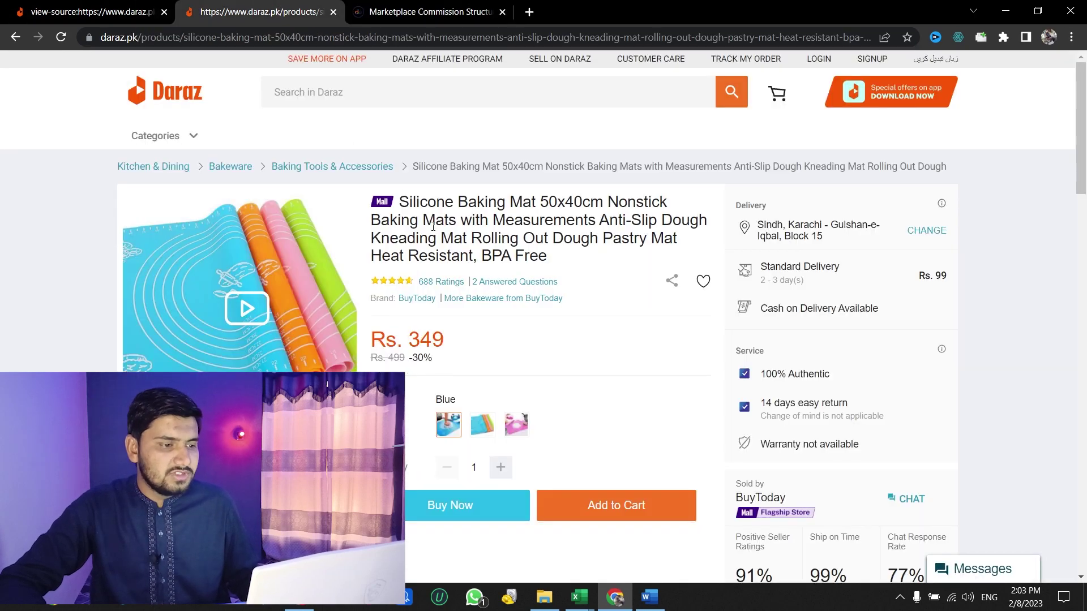
{"action": "left_click_drag", "start_coordinate": [270, 166], "coordinate": [393, 171]}
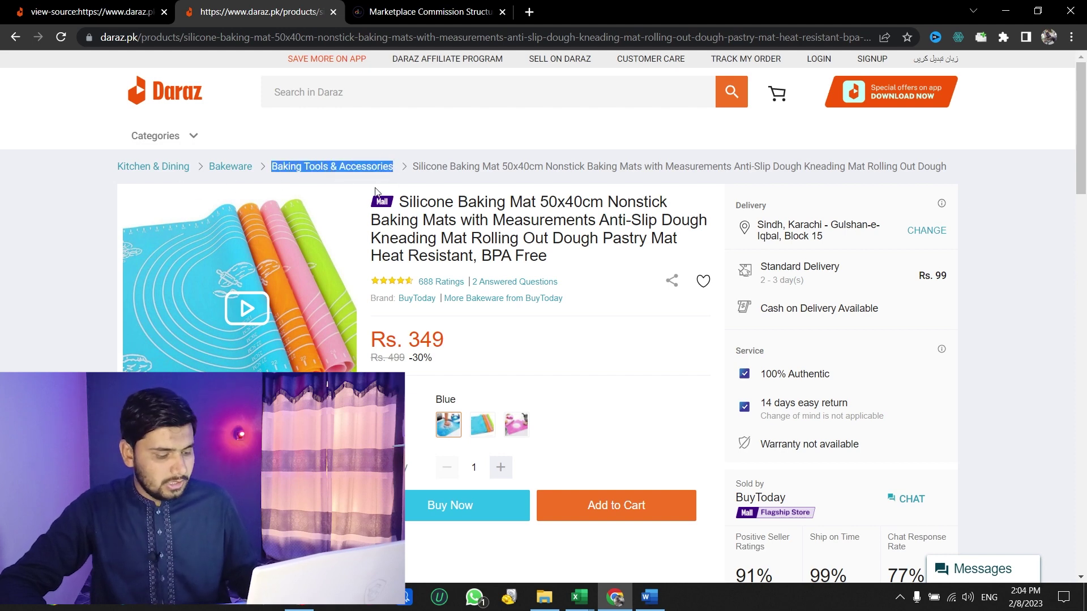
{"action": "left_click", "coordinate": [433, 135]}
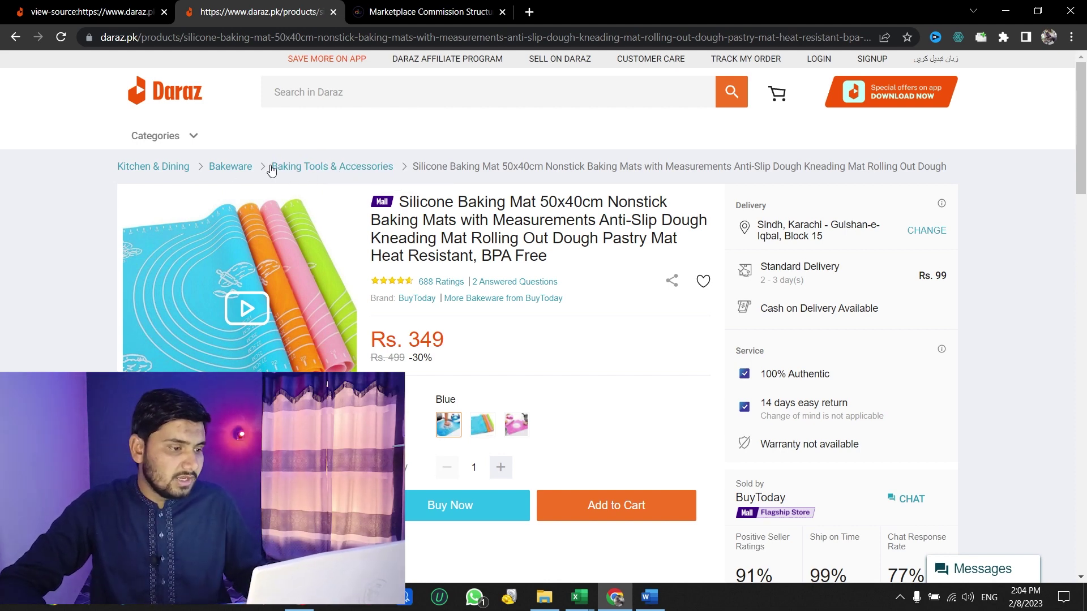
{"action": "left_click_drag", "start_coordinate": [271, 166], "coordinate": [395, 172]}
{"action": "key", "text": "ctrl+c"}
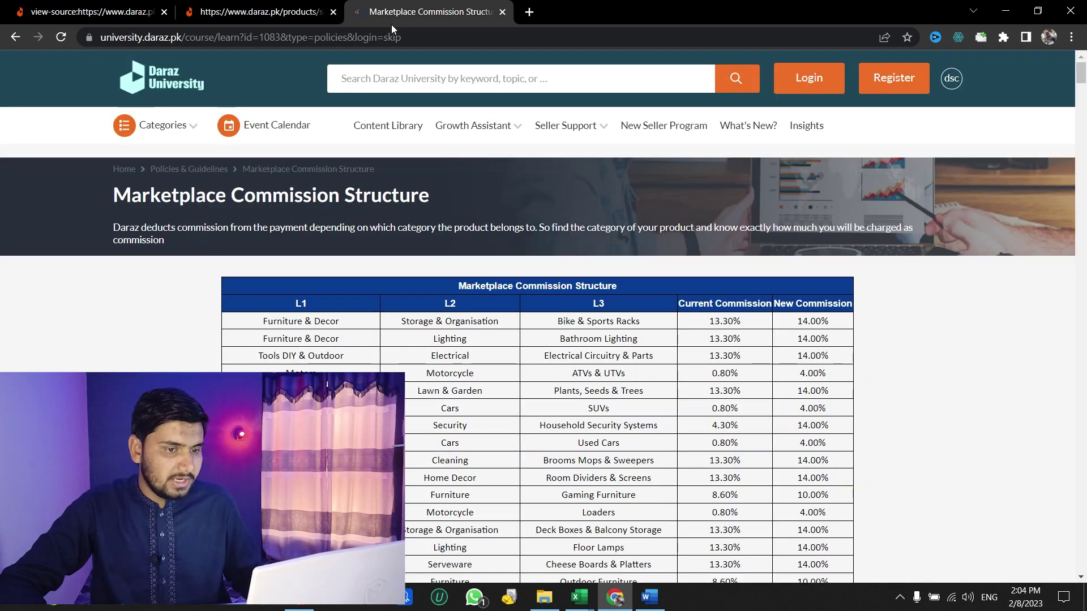
{"action": "left_click", "coordinate": [388, 17]}
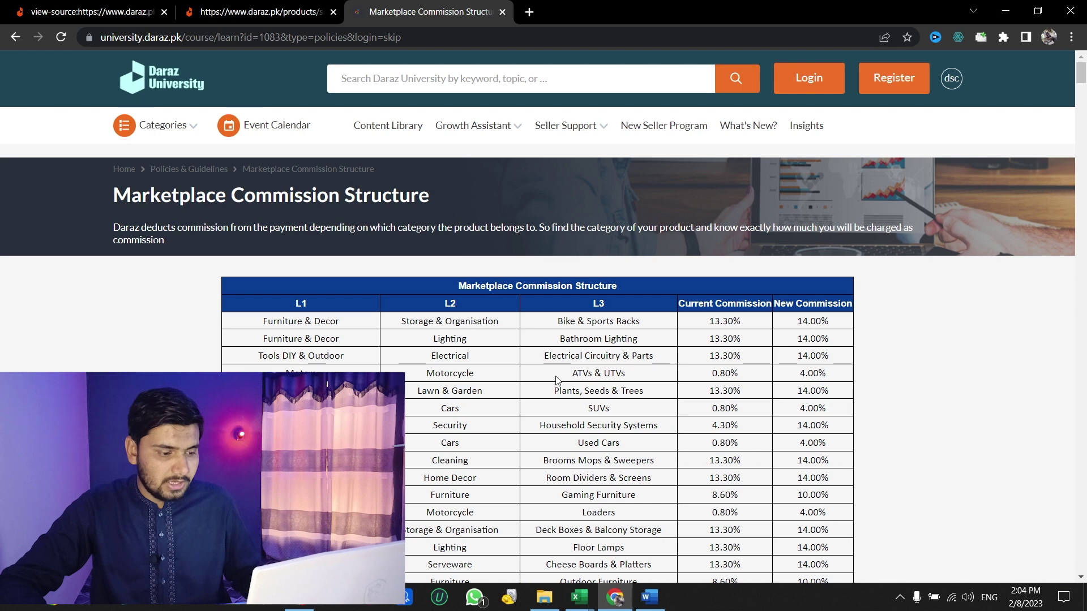
{"action": "key", "text": "ctrl+f"}
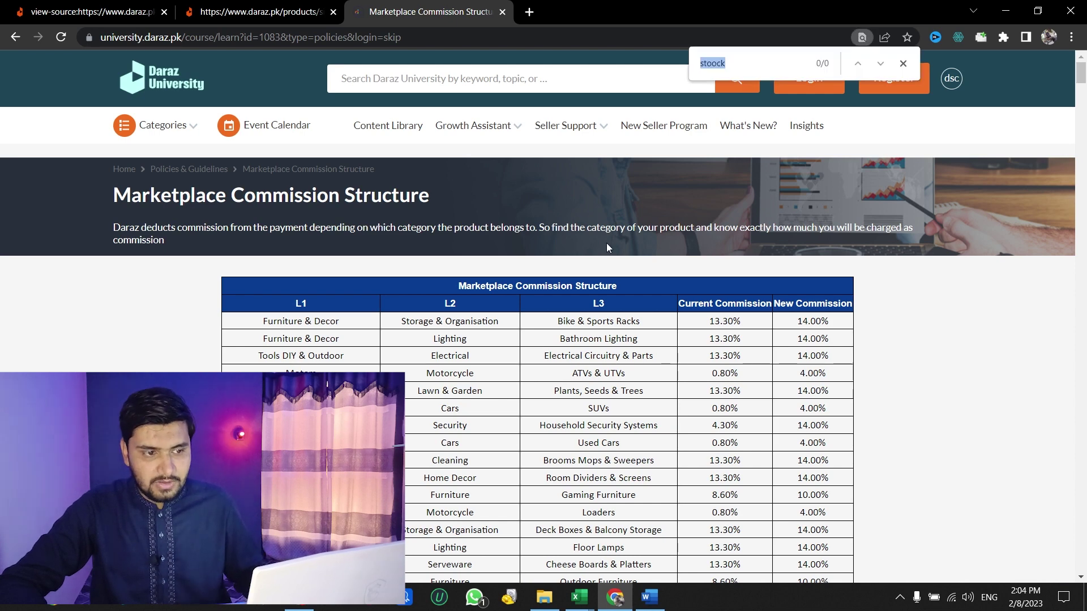
{"action": "key", "text": "ctrl+v"}
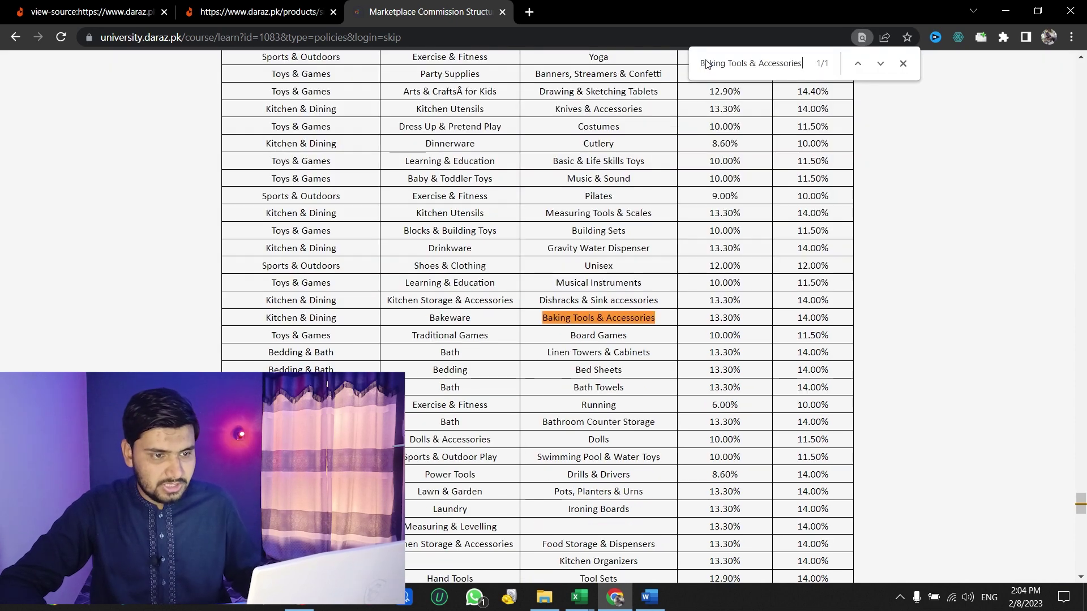
Compare the Kitchen & Dining, Bakeware and Baking Tools & Accessories levels in the commission table with the baking mat's breadcrumb
{"action": "left_click_drag", "start_coordinate": [557, 315], "coordinate": [632, 318]}
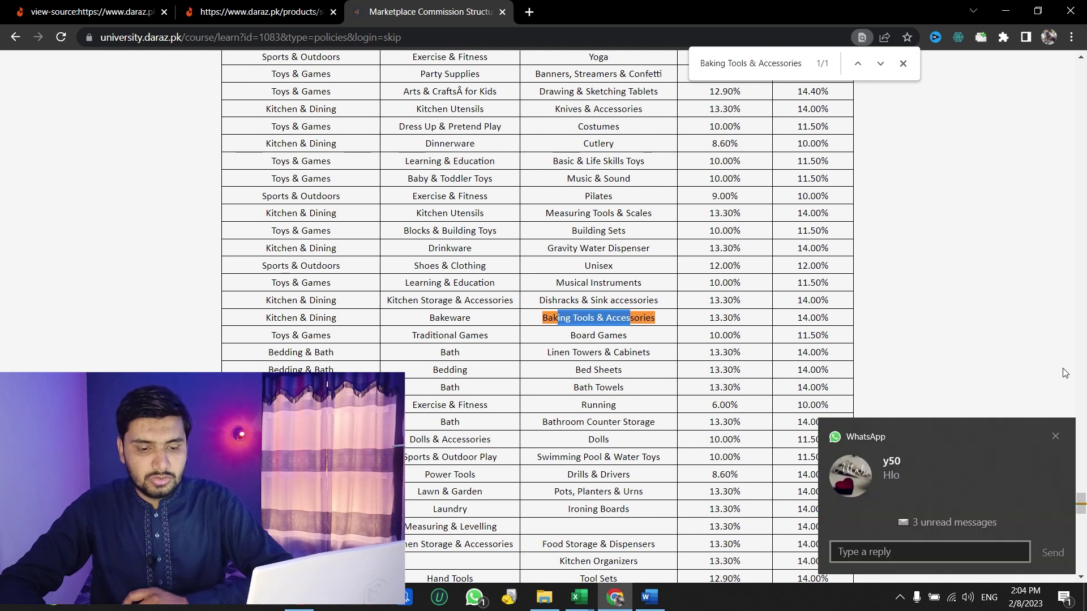
{"action": "left_click", "coordinate": [1055, 435]}
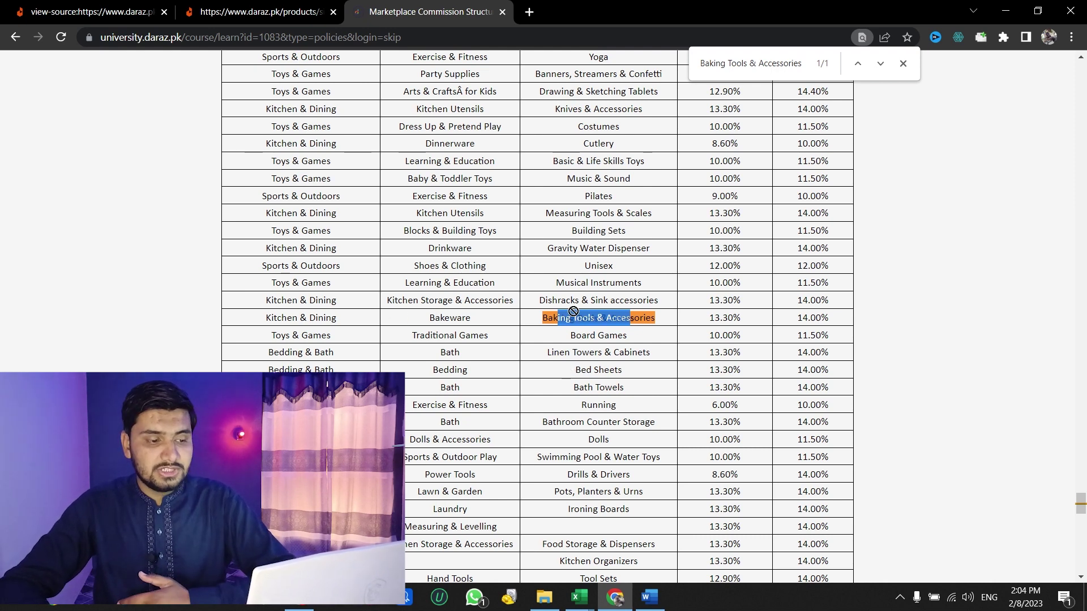
{"action": "left_click_drag", "start_coordinate": [441, 318], "coordinate": [471, 318]}
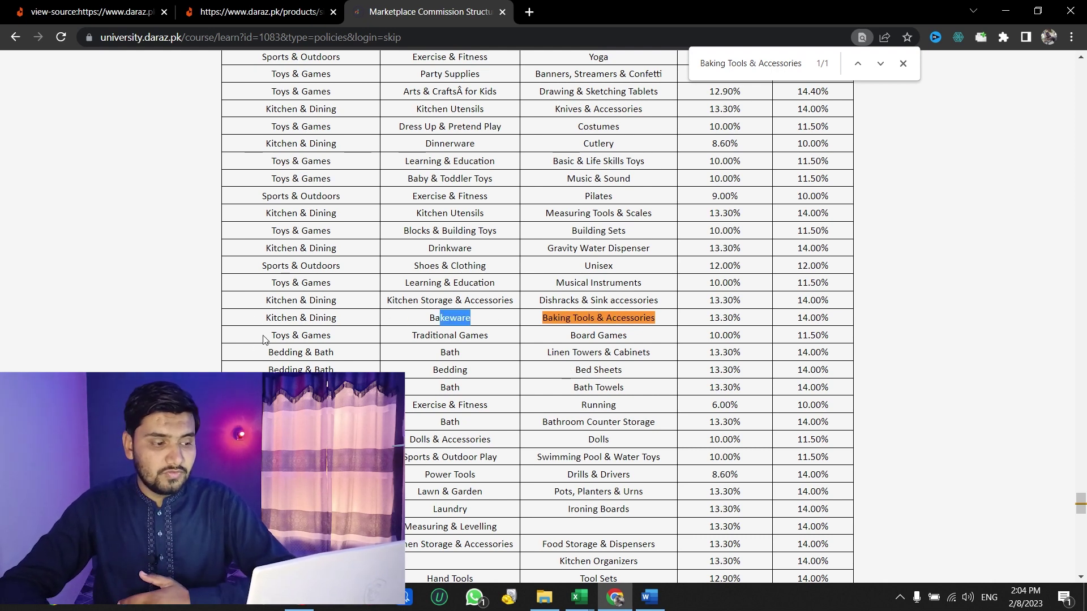
{"action": "left_click_drag", "start_coordinate": [263, 340], "coordinate": [363, 334]}
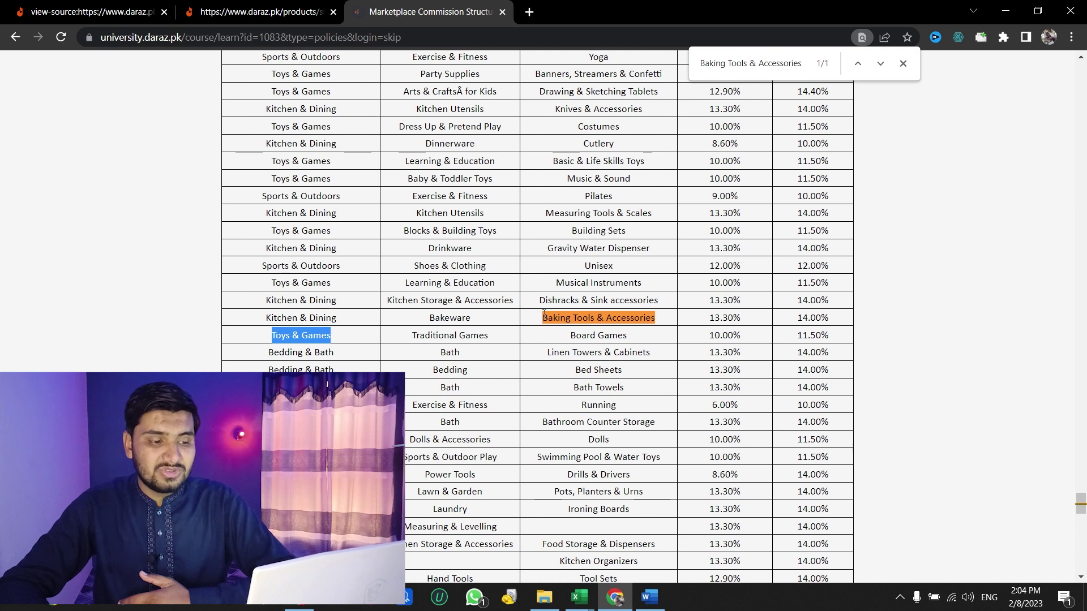
{"action": "left_click_drag", "start_coordinate": [543, 318], "coordinate": [659, 317]}
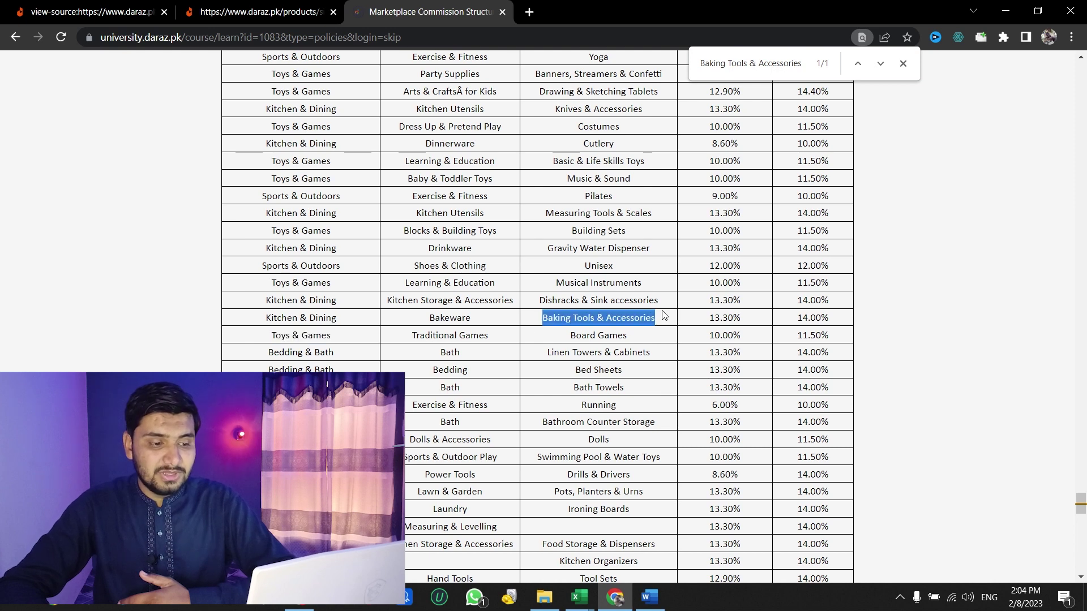
{"action": "left_click", "coordinate": [250, 14]}
{"action": "mouse_move", "coordinate": [238, 165]}
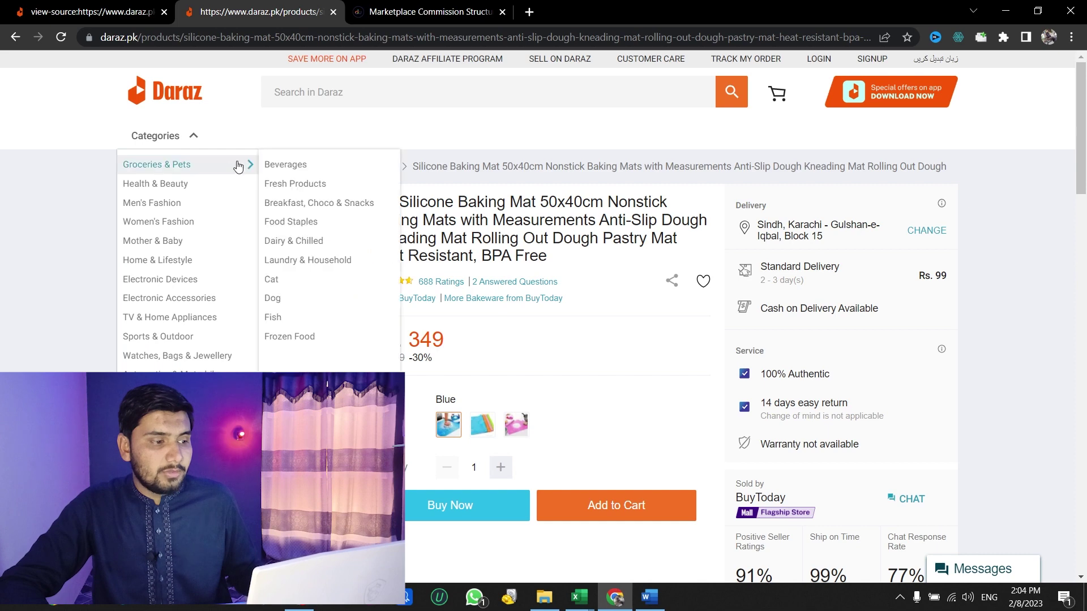
{"action": "left_click", "coordinate": [74, 202]}
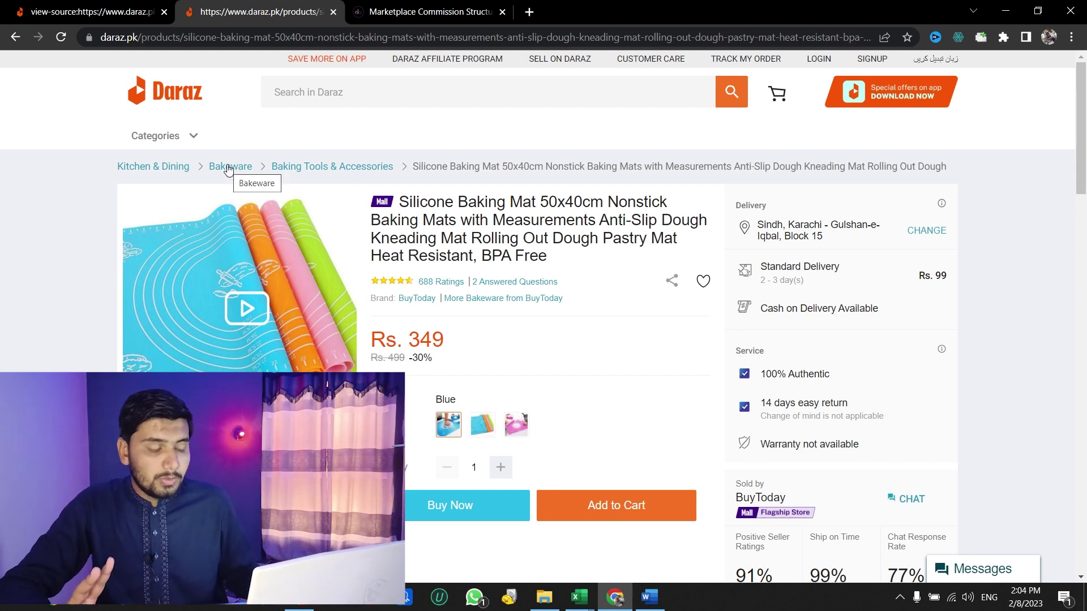
{"action": "left_click", "coordinate": [430, 11]}
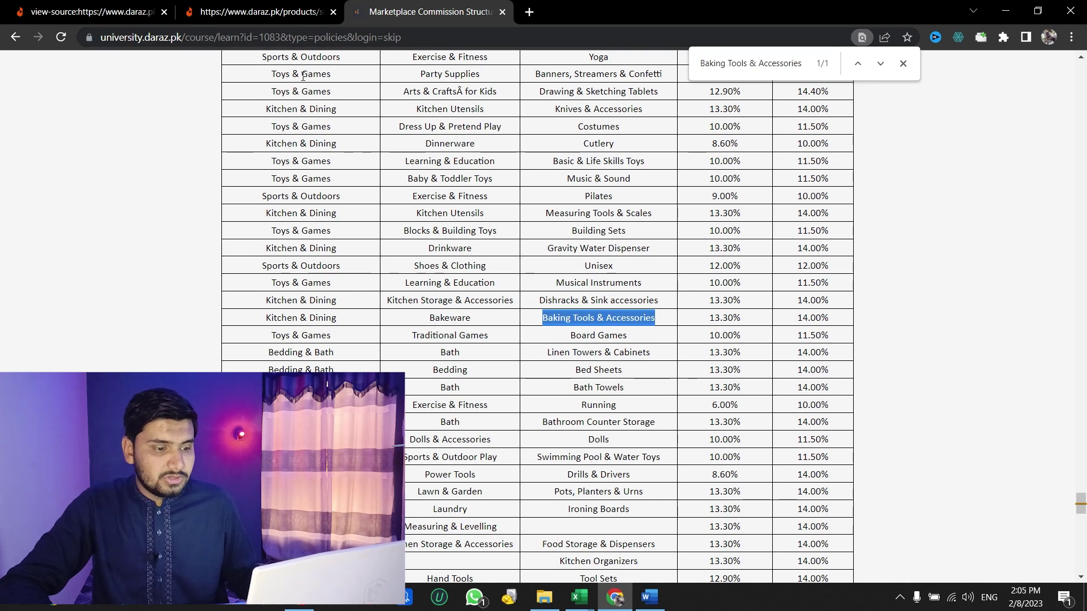
{"action": "left_click", "coordinate": [261, 11]}
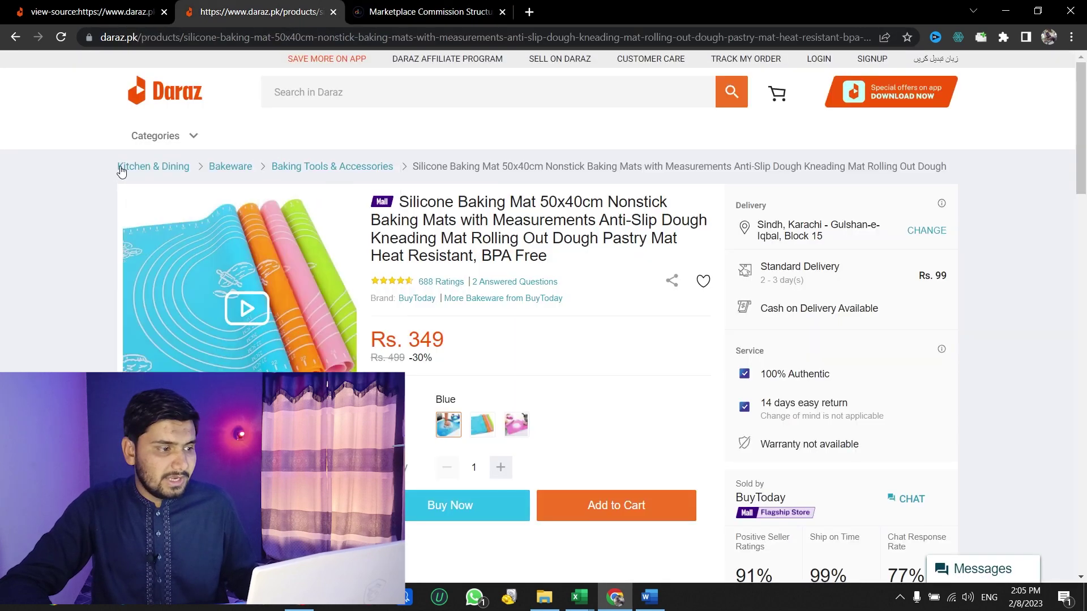
{"action": "left_click", "coordinate": [396, 11]}
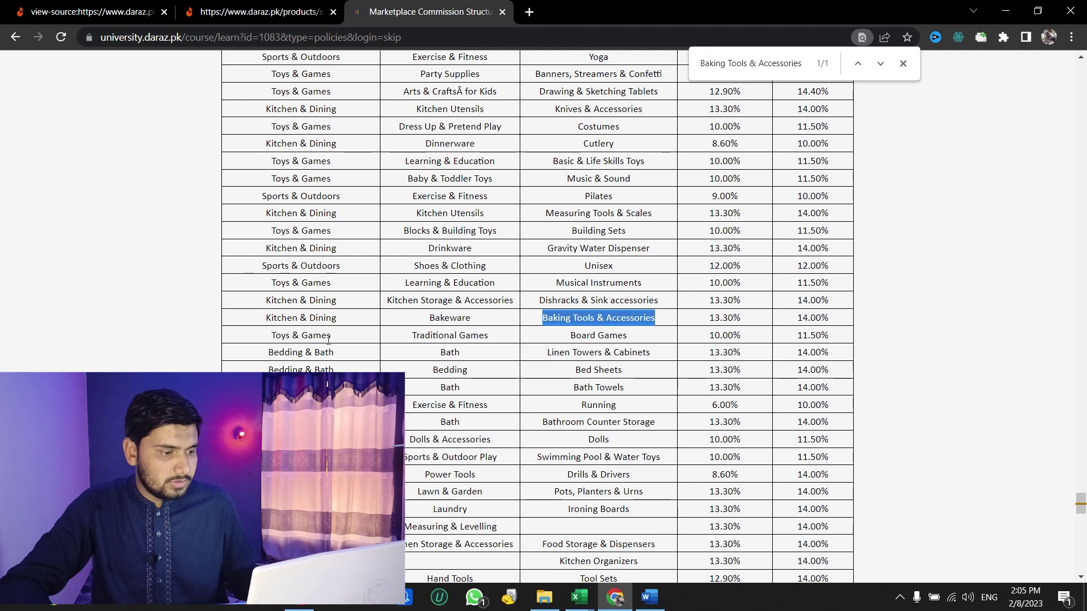
{"action": "left_click_drag", "start_coordinate": [267, 313], "coordinate": [341, 318]}
{"action": "left_click", "coordinate": [261, 11]}
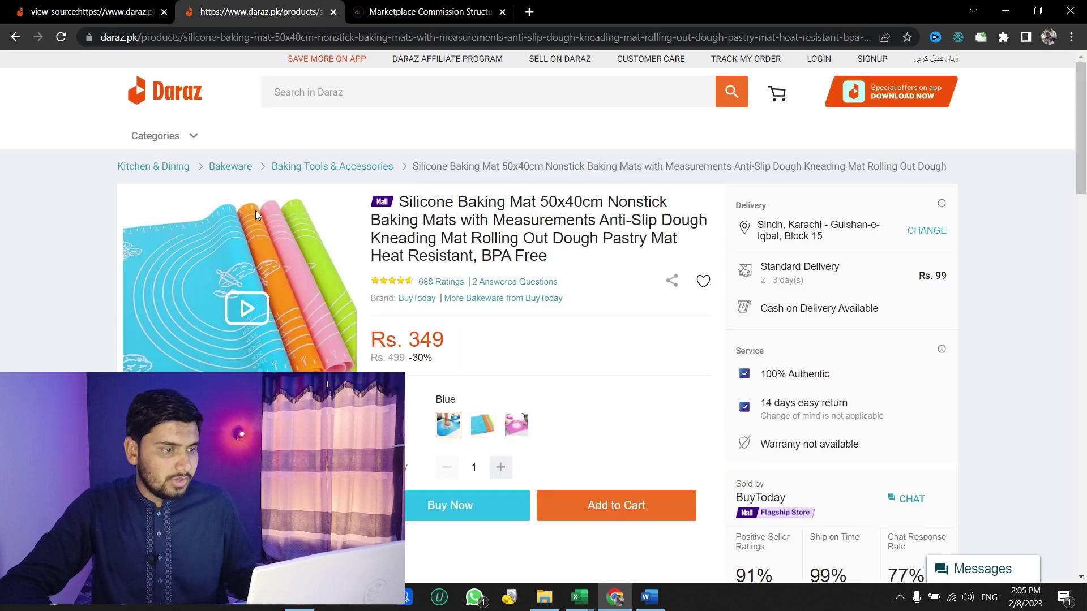
{"action": "left_click", "coordinate": [368, 11]}
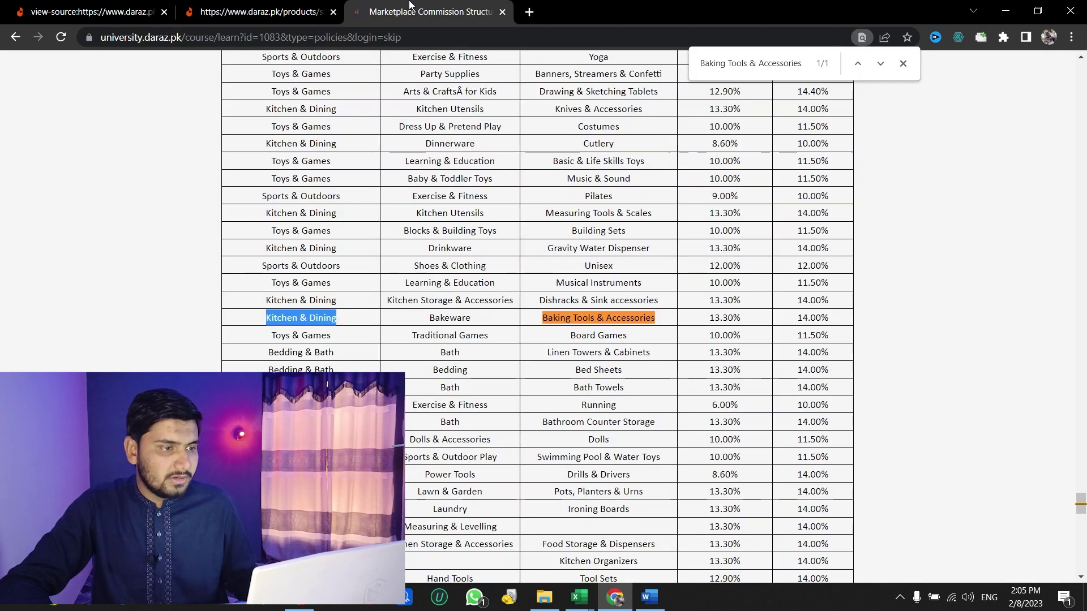
{"action": "left_click_drag", "start_coordinate": [428, 318], "coordinate": [490, 320]}
{"action": "left_click_drag", "start_coordinate": [560, 317], "coordinate": [664, 317]}
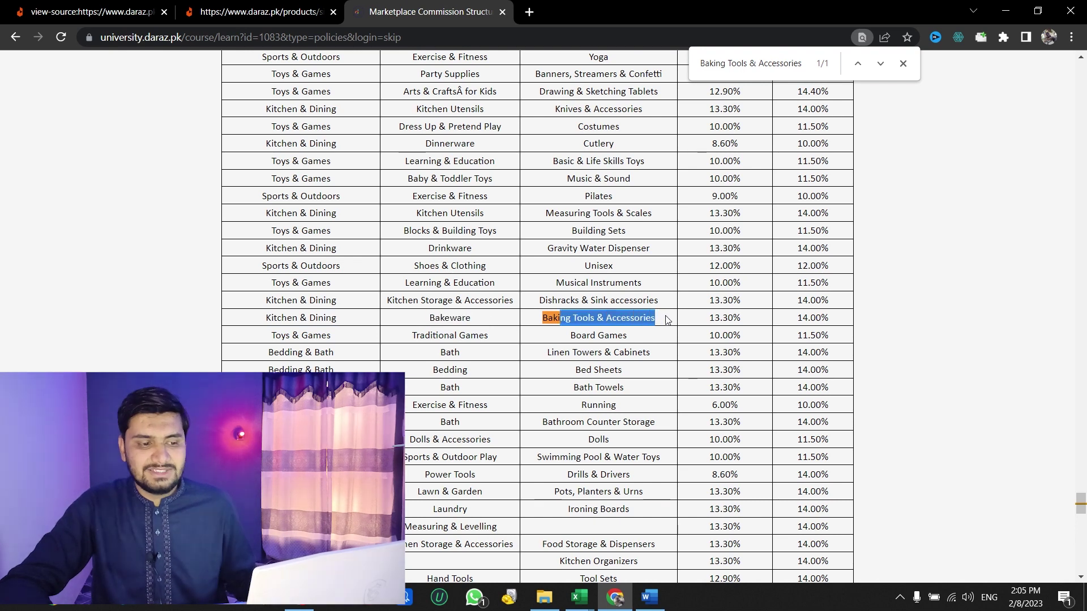
Check both commission rates listed for Baking Tools & Accessories in the Marketplace Commission Structure
{"action": "triple_click", "coordinate": [745, 319]}
{"action": "double_click", "coordinate": [732, 318]}
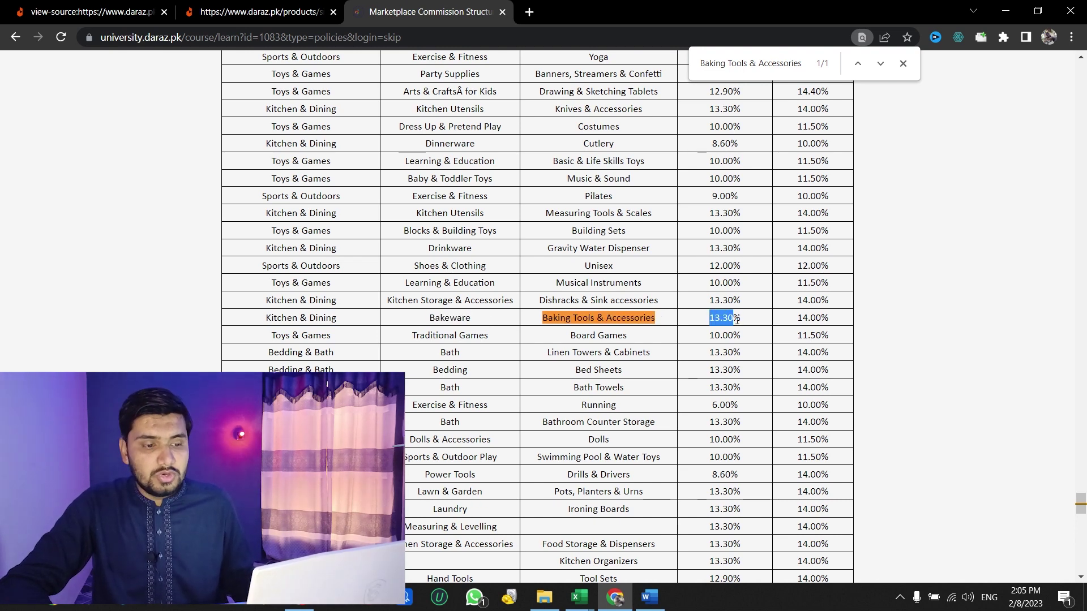
{"action": "scroll", "coordinate": [707, 331], "scroll_direction": "up", "scroll_amount": 2}
{"action": "mouse_move", "coordinate": [1081, 497]}
{"action": "left_mouse_down"}
{"action": "mouse_move", "coordinate": [1081, 74]}
{"action": "mouse_move", "coordinate": [1082, 504]}
{"action": "left_mouse_up"}
{"action": "left_click", "coordinate": [880, 63]}
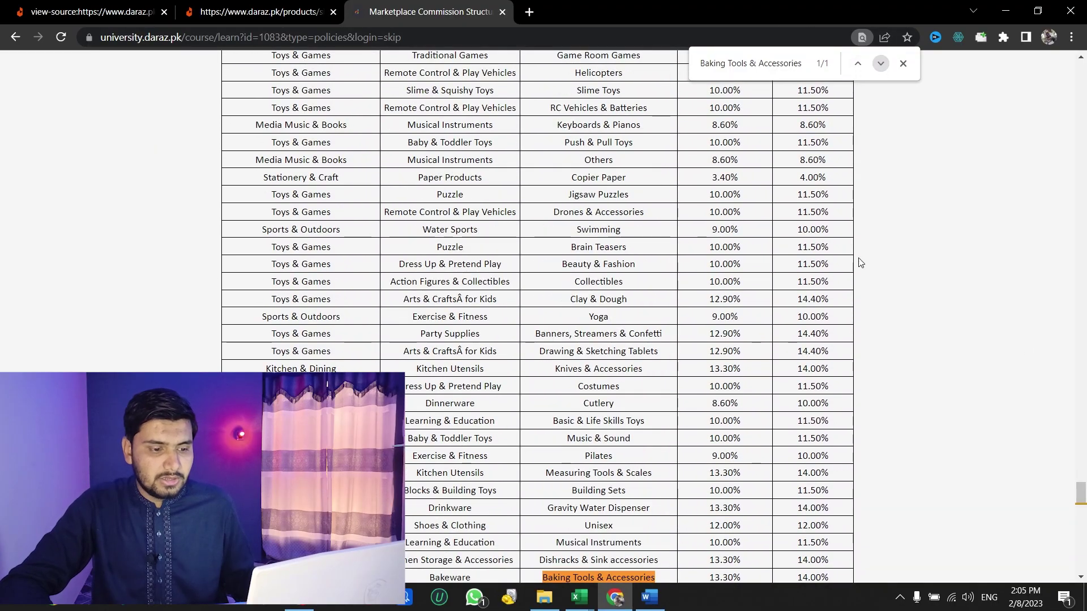
{"action": "scroll", "coordinate": [798, 317], "scroll_direction": "down", "scroll_amount": 3}
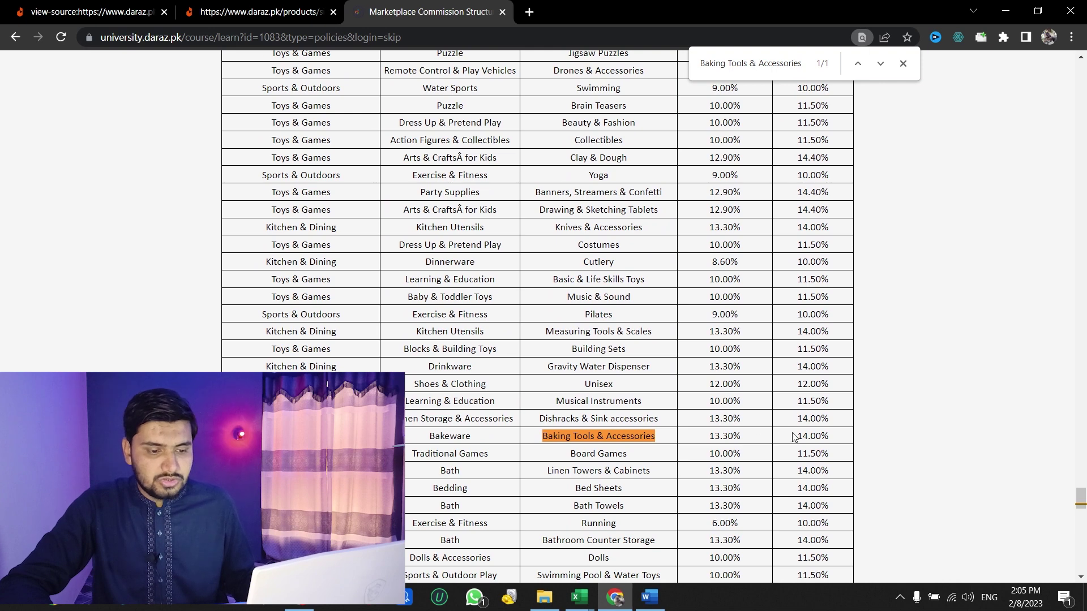
{"action": "left_click_drag", "start_coordinate": [795, 436], "coordinate": [835, 439]}
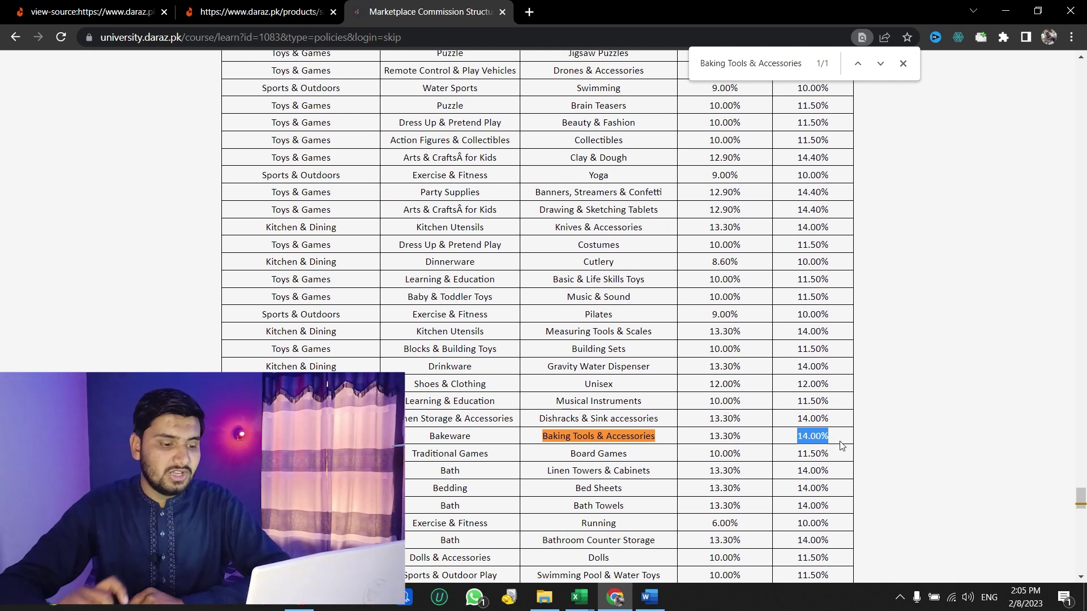
Copy the Profit Calculator link from the Important Links document in Word and load it in a new Chrome tab
{"action": "left_click", "coordinate": [650, 597]}
{"action": "left_click_drag", "start_coordinate": [453, 304], "coordinate": [267, 306]}
{"action": "key", "text": "ctrl+c"}
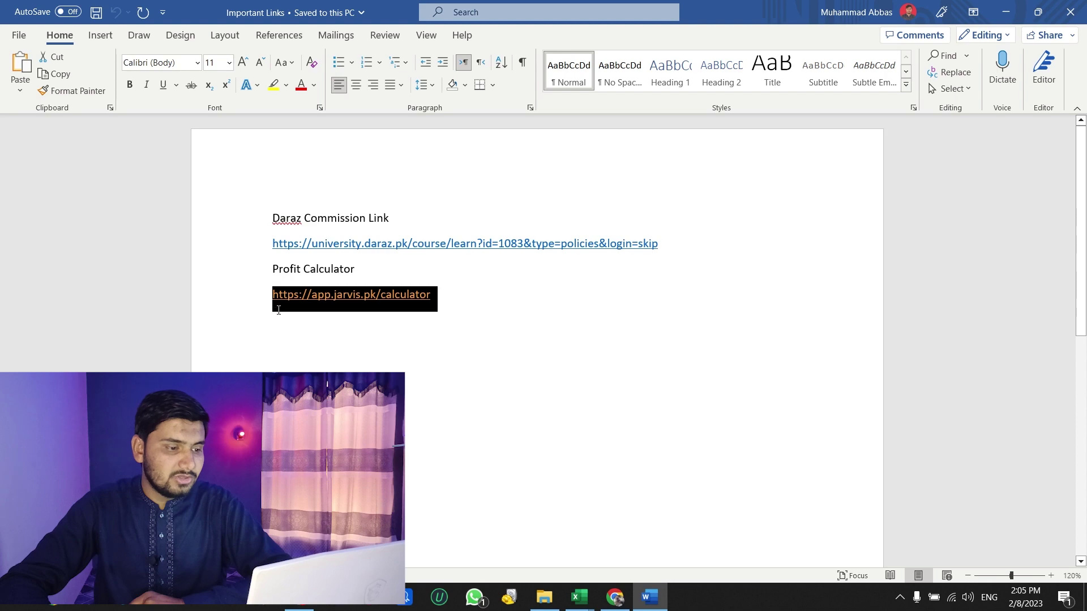
{"action": "left_click", "coordinate": [616, 598]}
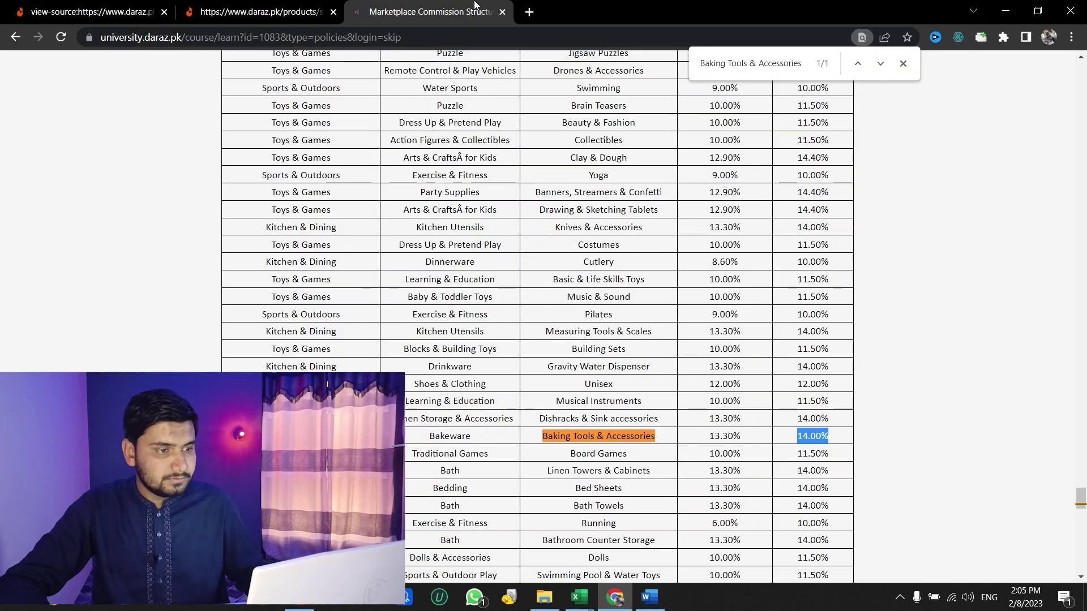
{"action": "left_click", "coordinate": [532, 14]}
{"action": "key", "text": "ctrl+v"}
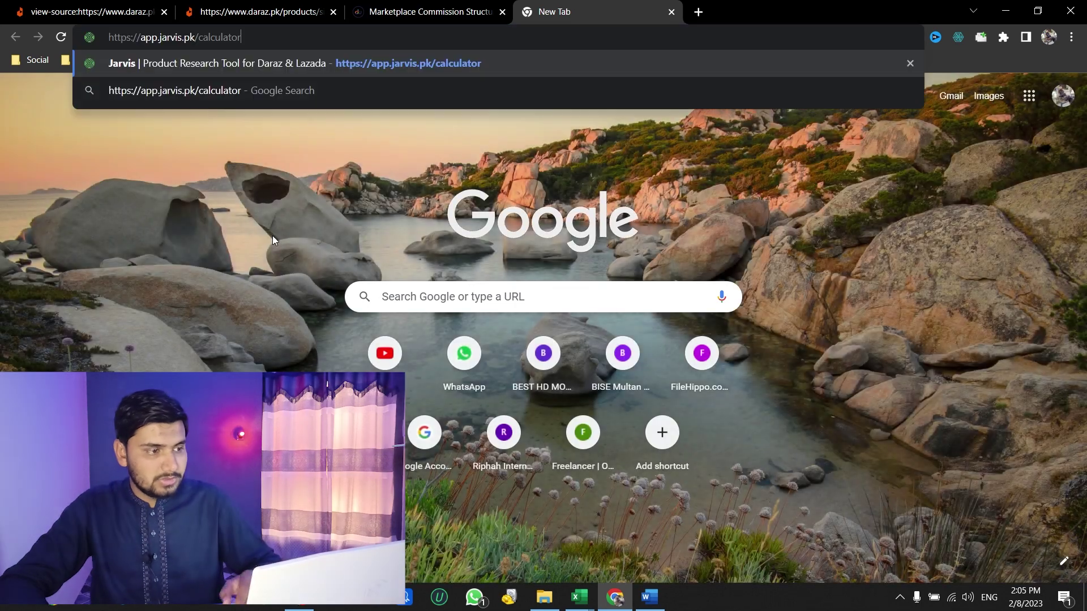
{"action": "key", "text": "Return"}
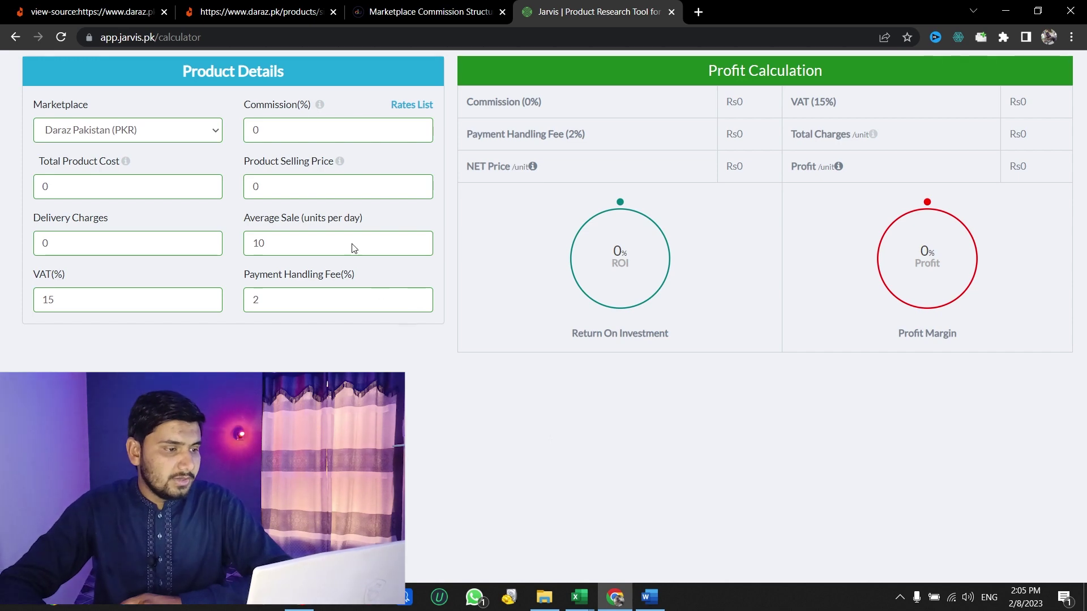
Set the commission in the Jarvis profit calculator to 14%
{"action": "type", "text": "14"}
{"action": "key", "text": "BackSpace"}
{"action": "key", "text": "BackSpace"}
{"action": "key", "text": "BackSpace"}
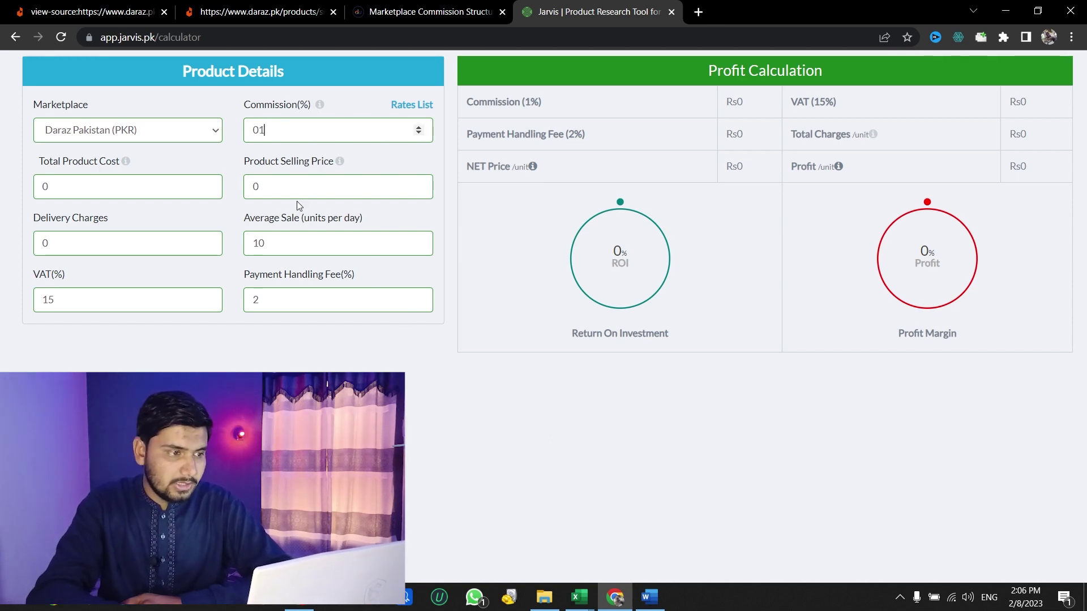
{"action": "type", "text": "14"}
Look up the baking mat's price on its Daraz page and enter 349 as the product selling price in the calculator
{"action": "left_click", "coordinate": [121, 300]}
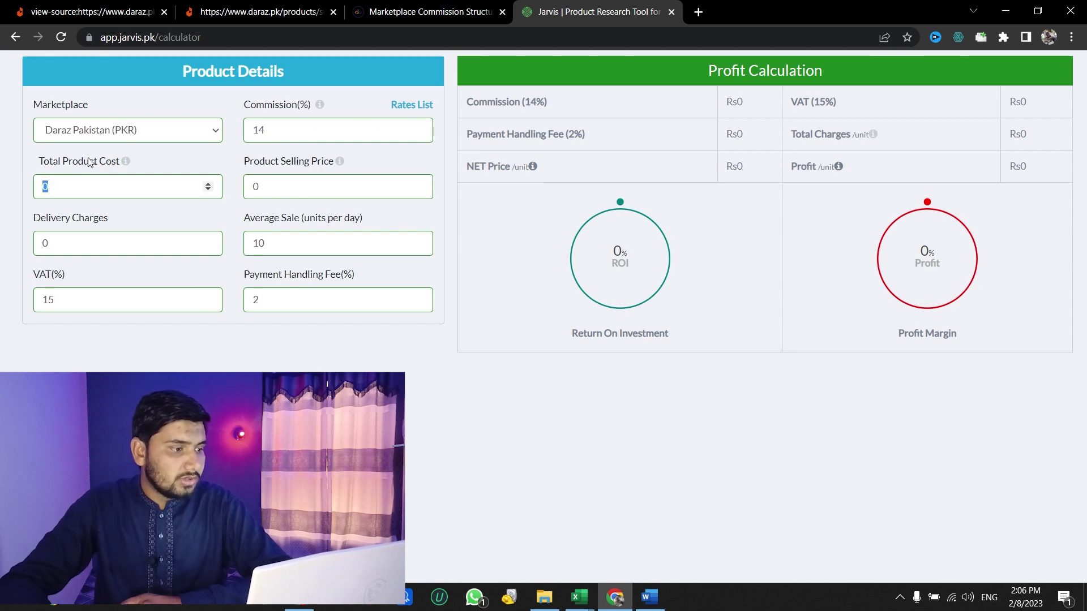
{"action": "left_click", "coordinate": [255, 186]}
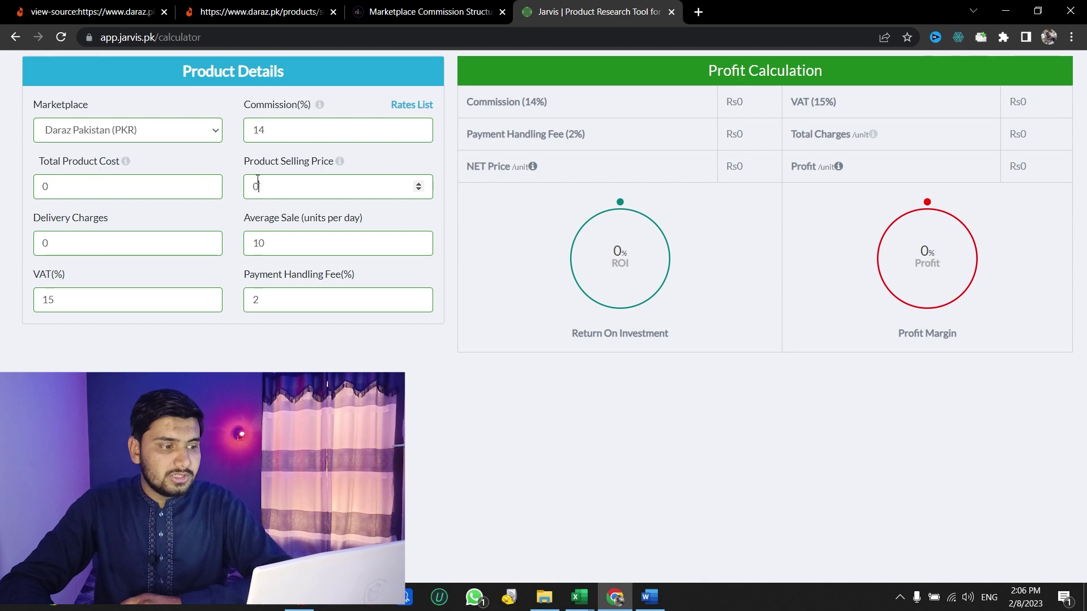
{"action": "left_click", "coordinate": [232, 10]}
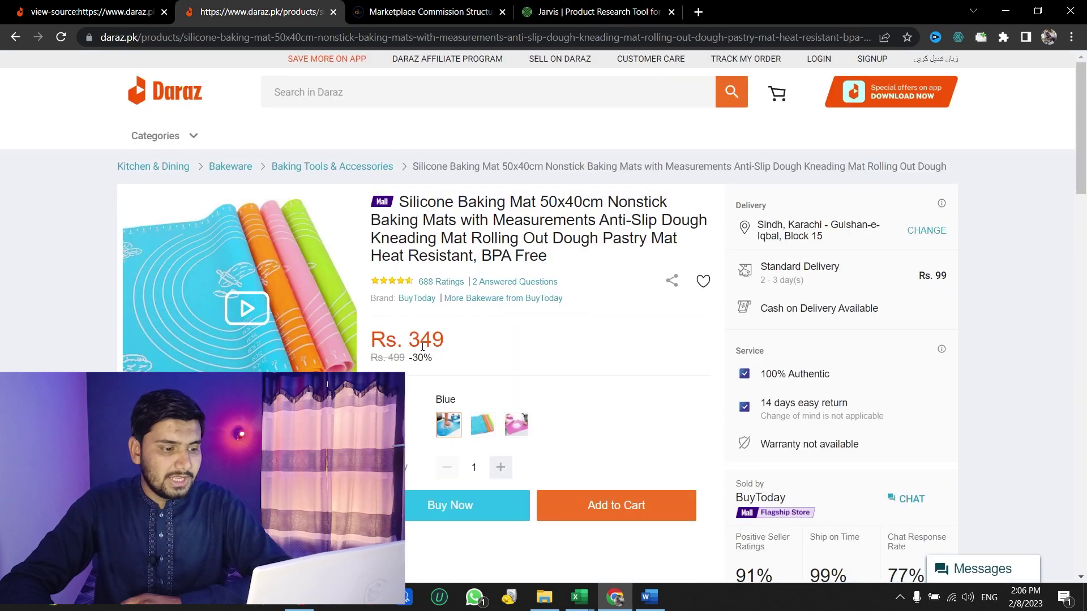
{"action": "left_click", "coordinate": [592, 12]}
{"action": "type", "text": "349"}
Set the total product cost to 200 and the delivery charges to 30
{"action": "left_click", "coordinate": [130, 353]}
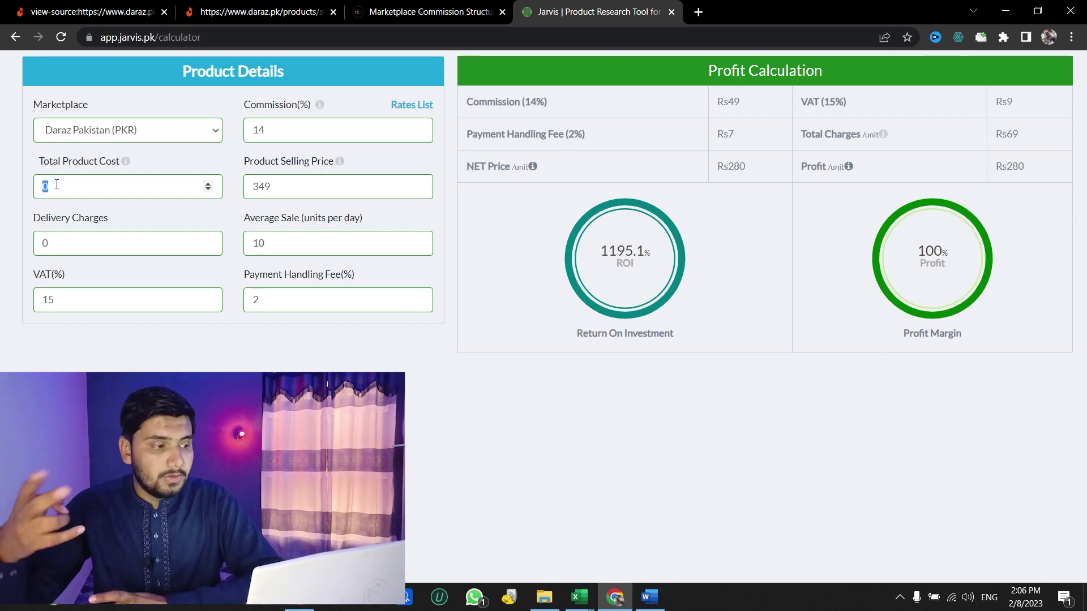
{"action": "type", "text": "200"}
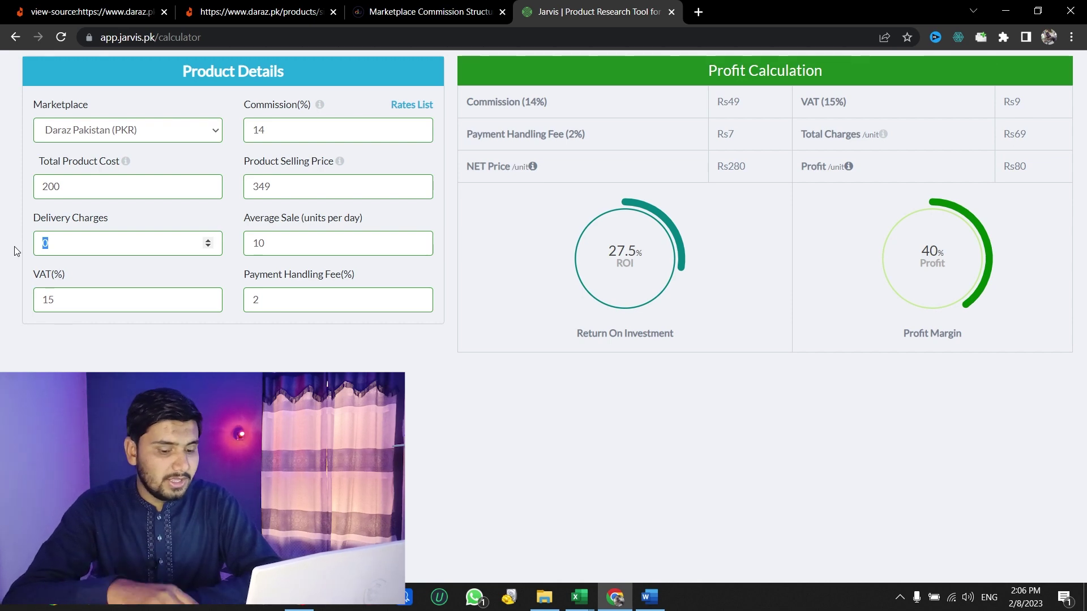
{"action": "type", "text": "10"}
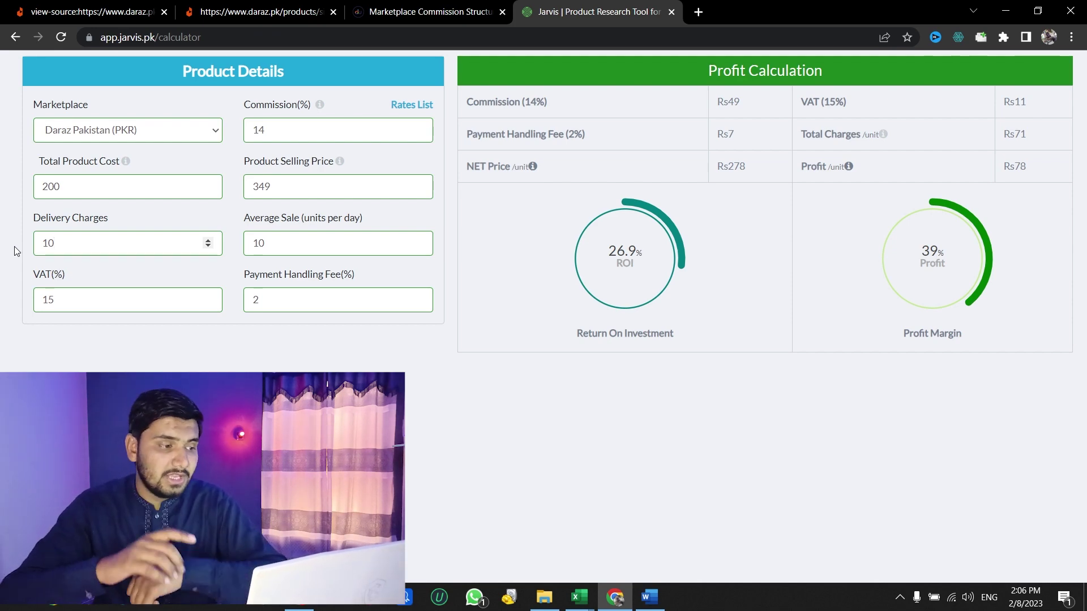
{"action": "key", "text": "BackSpace"}
{"action": "key", "text": "BackSpace"}
{"action": "type", "text": "30"}
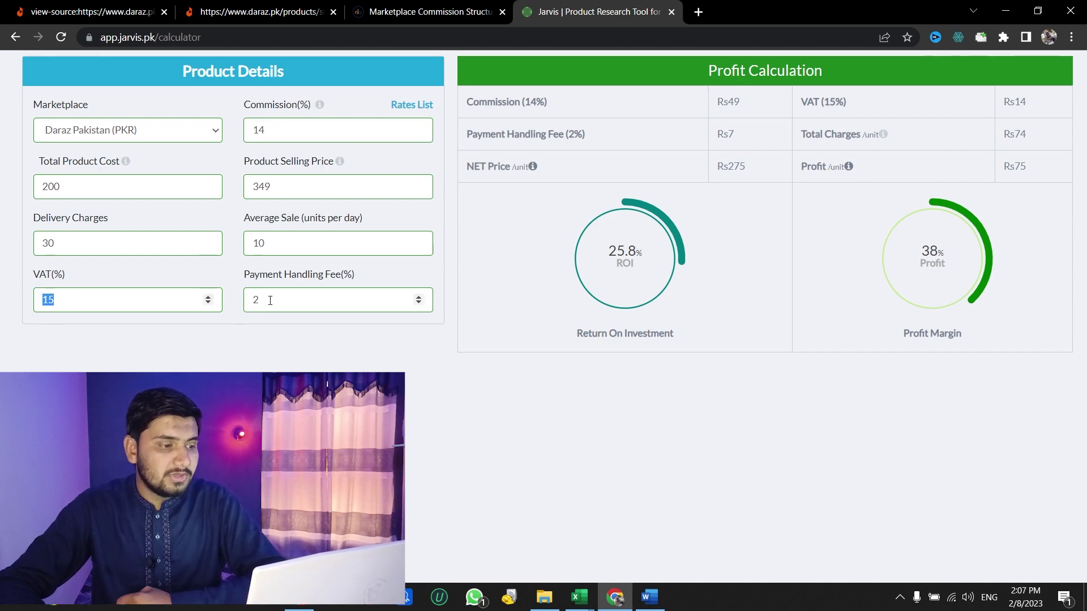
Review the calculator's VAT, payment handling fee, selling price, product cost, delivery charges and average sale fields
{"action": "left_click_drag", "start_coordinate": [64, 273], "coordinate": [26, 303]}
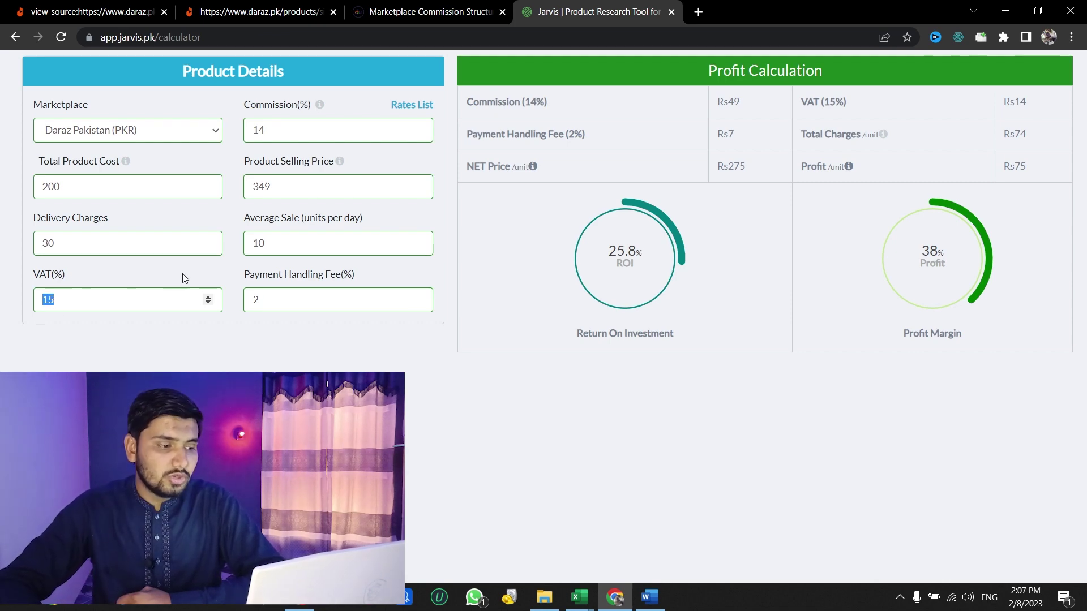
{"action": "left_click", "coordinate": [271, 300]}
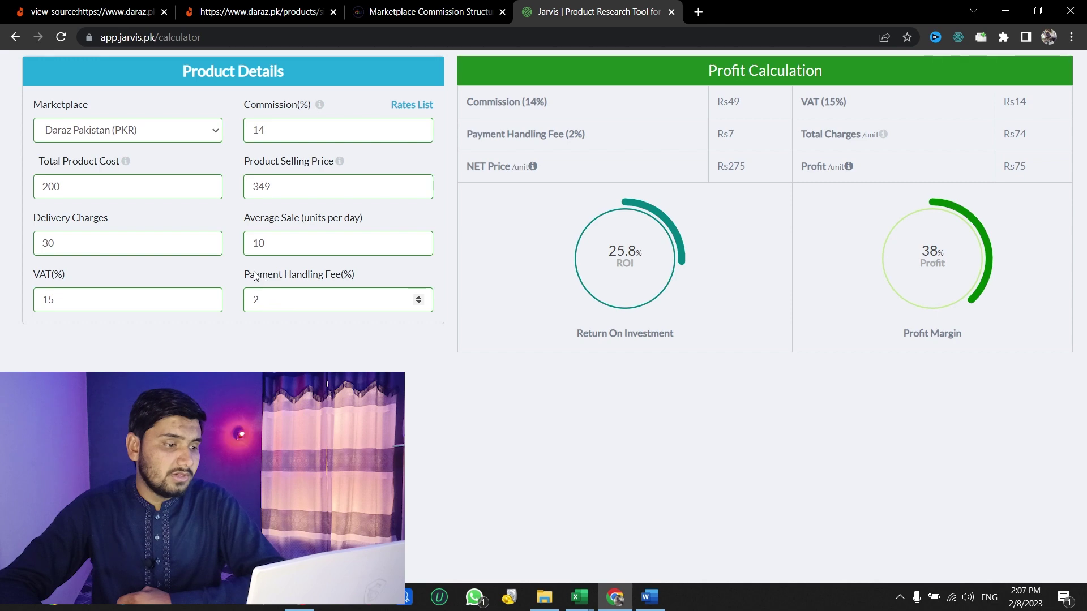
{"action": "left_click_drag", "start_coordinate": [275, 275], "coordinate": [348, 274]}
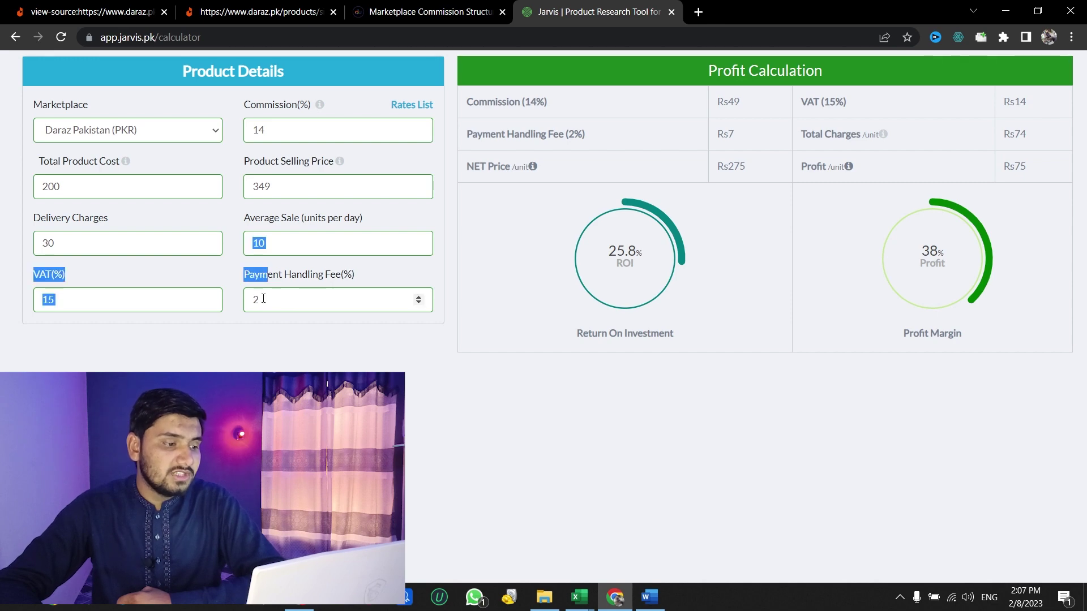
{"action": "left_click_drag", "start_coordinate": [267, 298], "coordinate": [253, 302]}
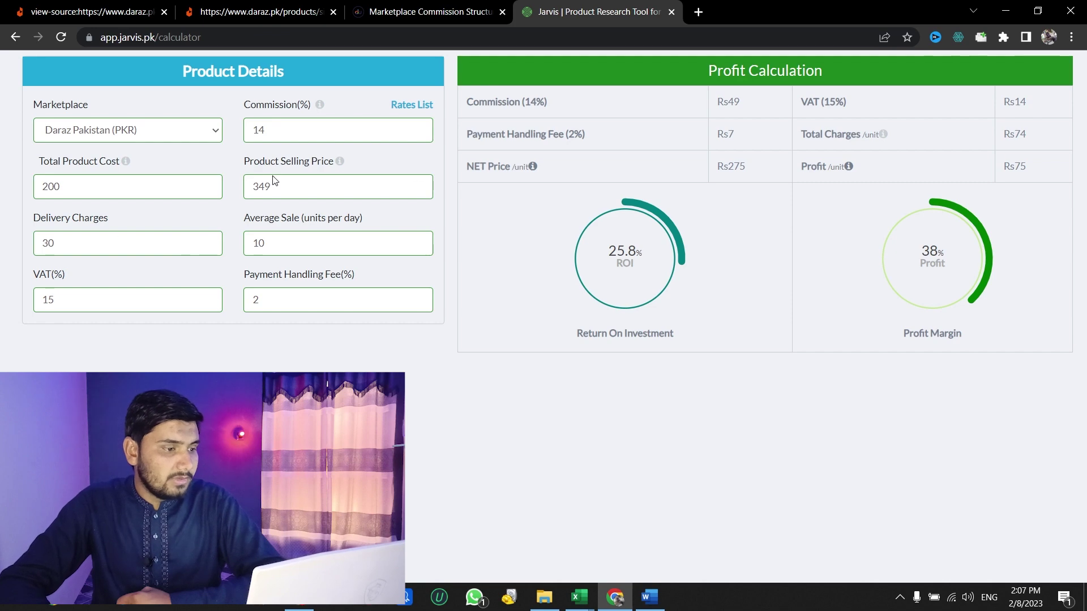
{"action": "left_click_drag", "start_coordinate": [274, 186], "coordinate": [212, 199]}
{"action": "left_click_drag", "start_coordinate": [73, 189], "coordinate": [46, 195]}
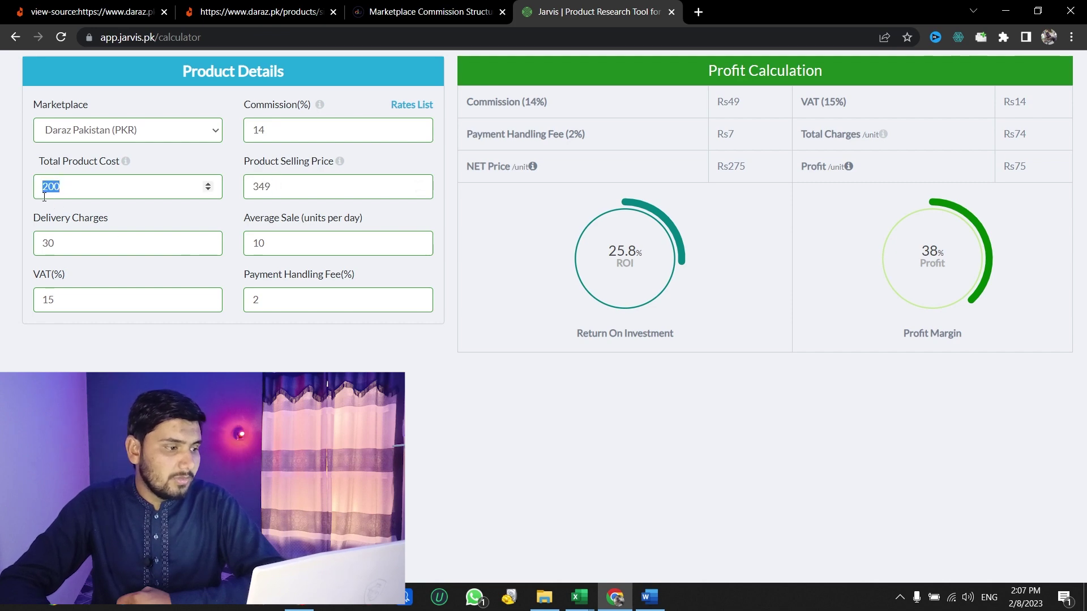
{"action": "left_click_drag", "start_coordinate": [93, 243], "coordinate": [25, 253]}
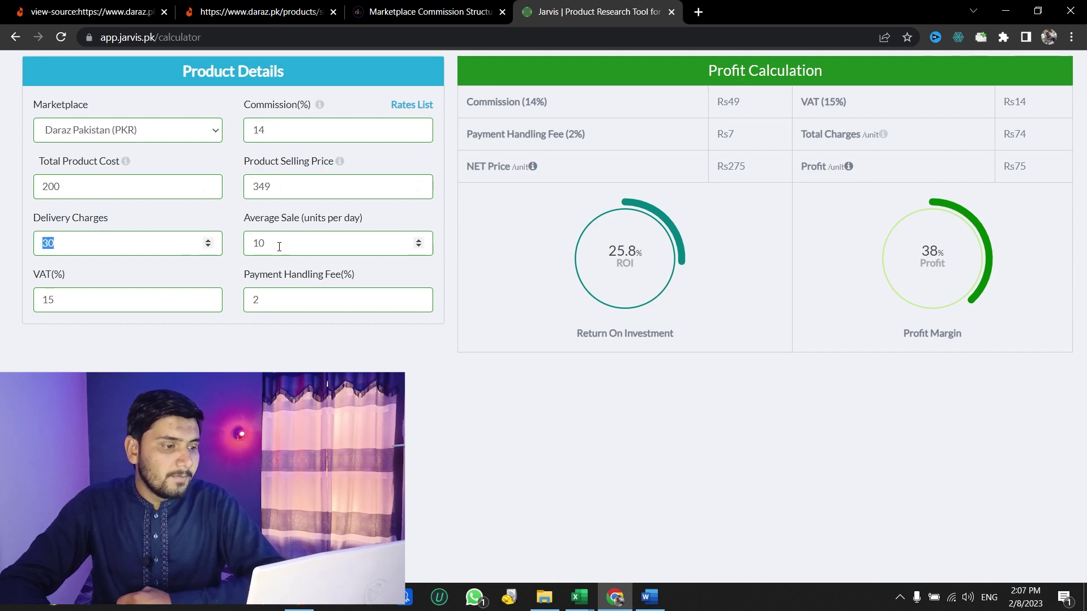
{"action": "left_click_drag", "start_coordinate": [260, 217], "coordinate": [352, 218]}
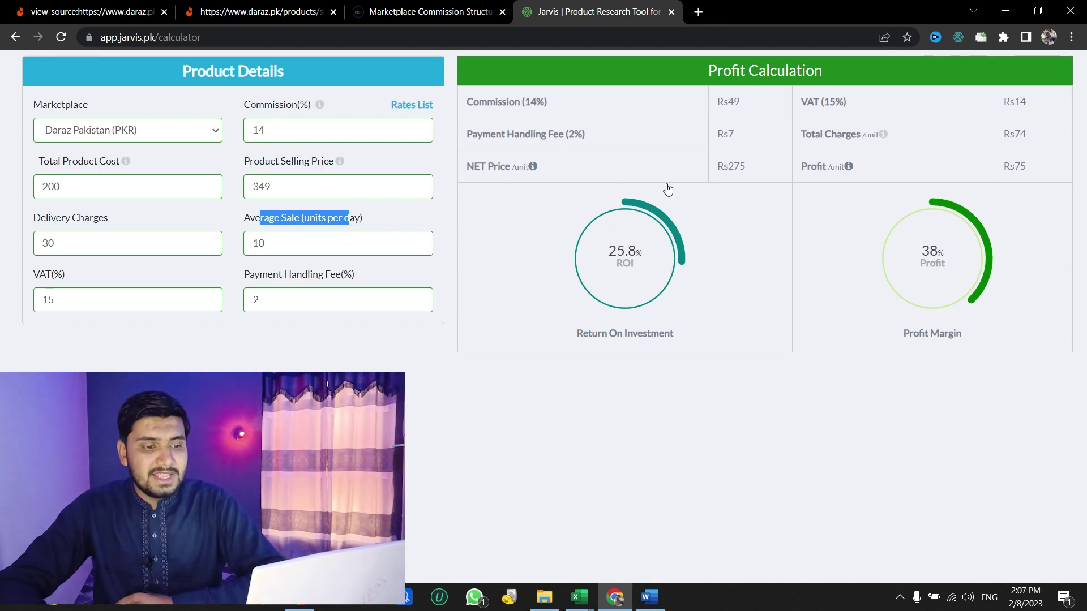
Check the selling price, costs and profit per unit in the calculator, and recheck the baking mat's price on its Daraz page
{"action": "left_click_drag", "start_coordinate": [280, 186], "coordinate": [240, 188]}
{"action": "left_click_drag", "start_coordinate": [100, 191], "coordinate": [50, 188]}
{"action": "left_click_drag", "start_coordinate": [56, 245], "coordinate": [28, 260]}
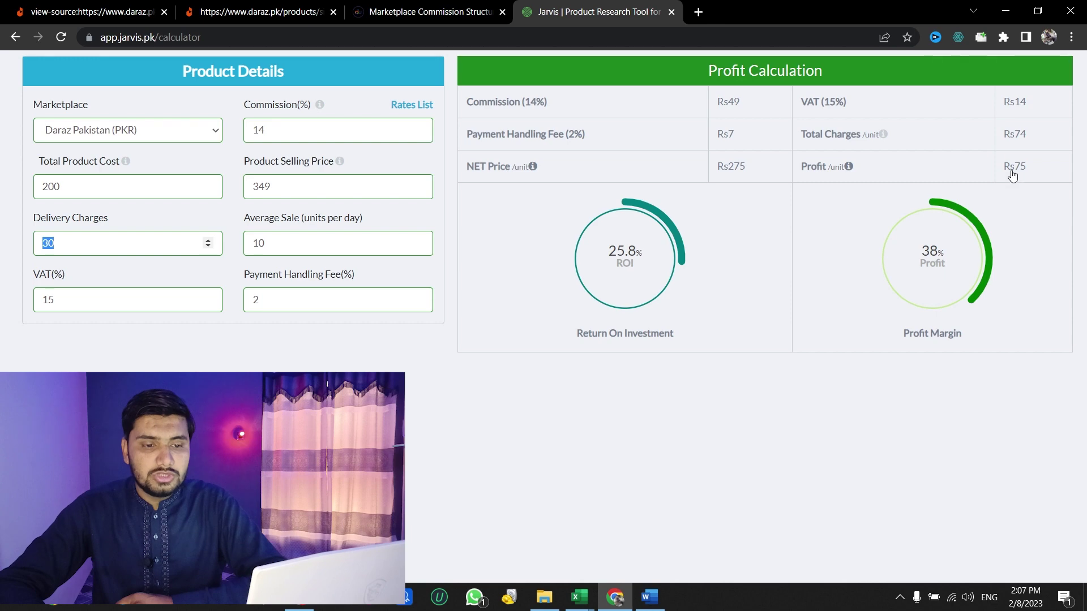
{"action": "left_click", "coordinate": [1033, 168]}
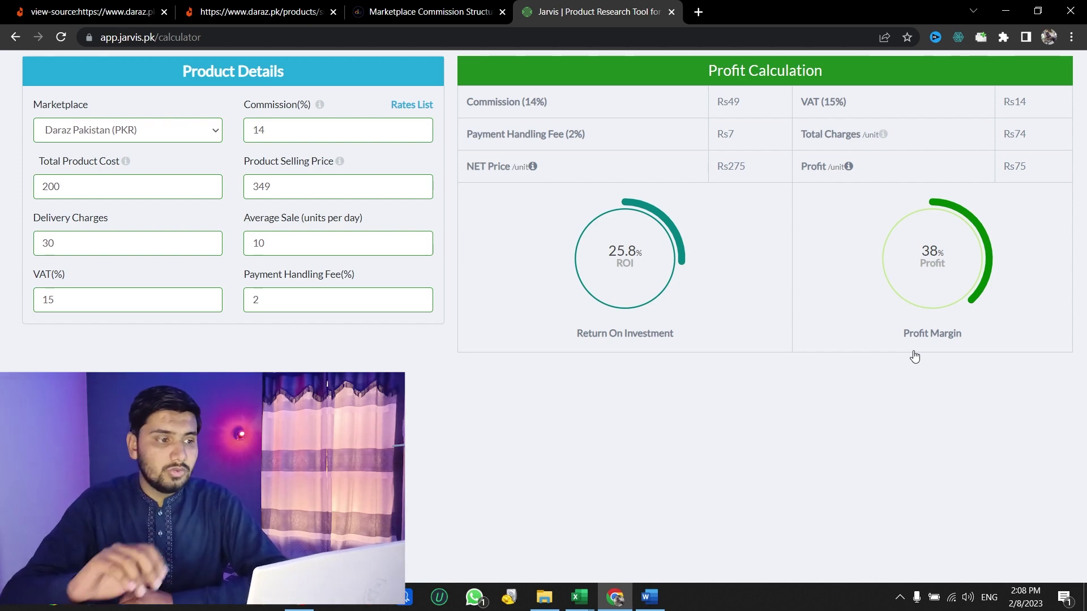
{"action": "left_click", "coordinate": [295, 15]}
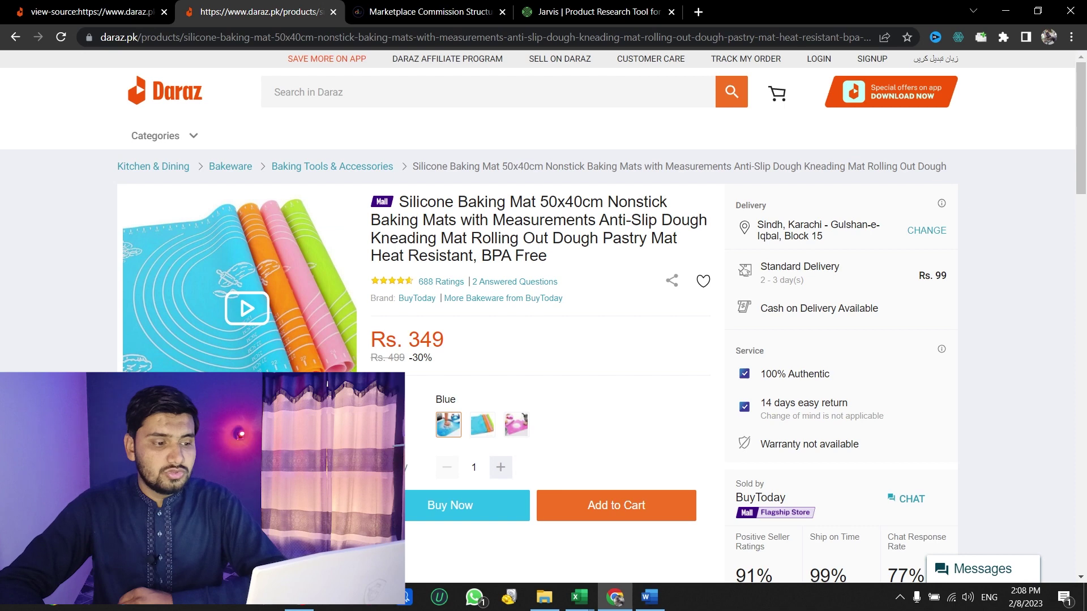
{"action": "left_click_drag", "start_coordinate": [408, 338], "coordinate": [433, 359]}
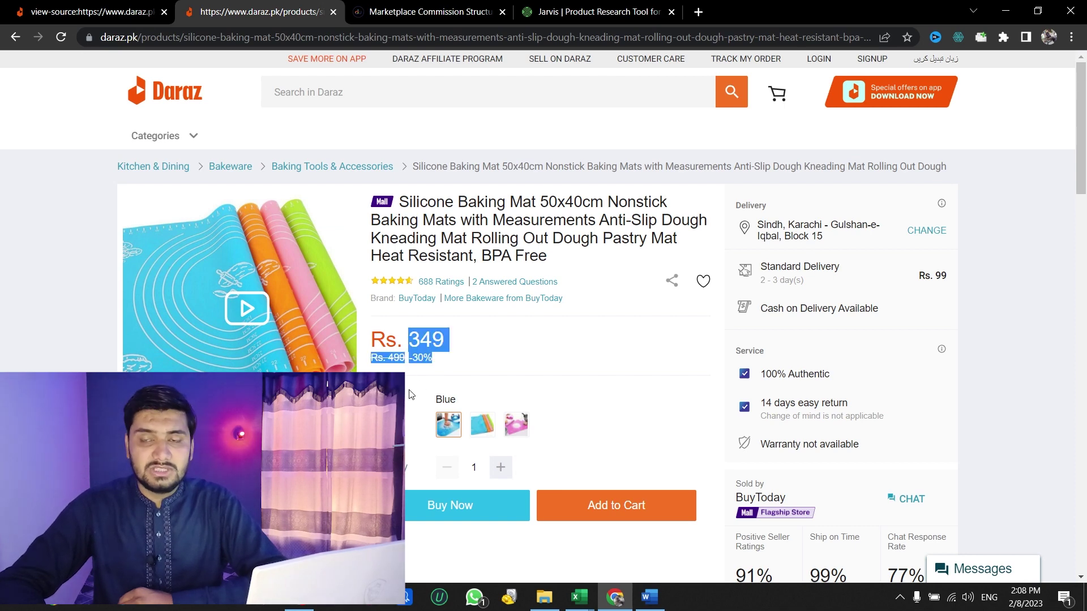